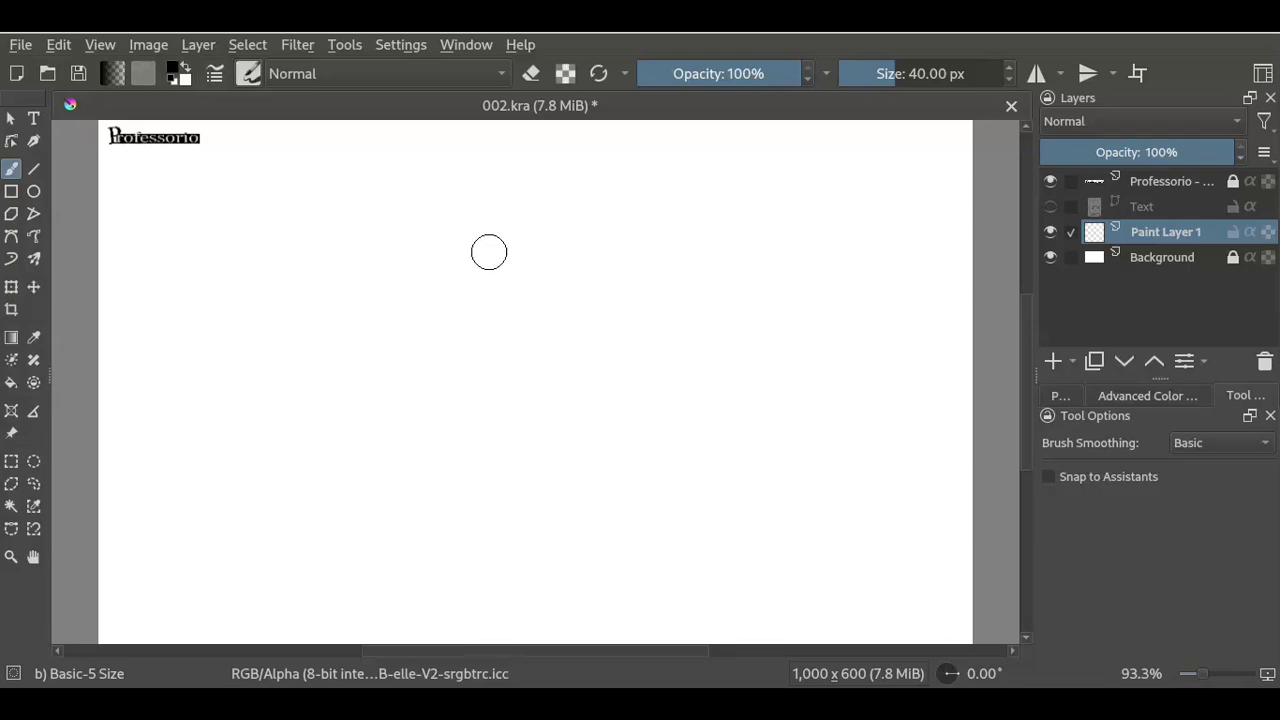
# - Sketch the head, redoing failed strokes, then the body centre line, shoulders and torso sides
pyautogui.moveTo(506, 232); pyautogui.dragTo(430, 278)
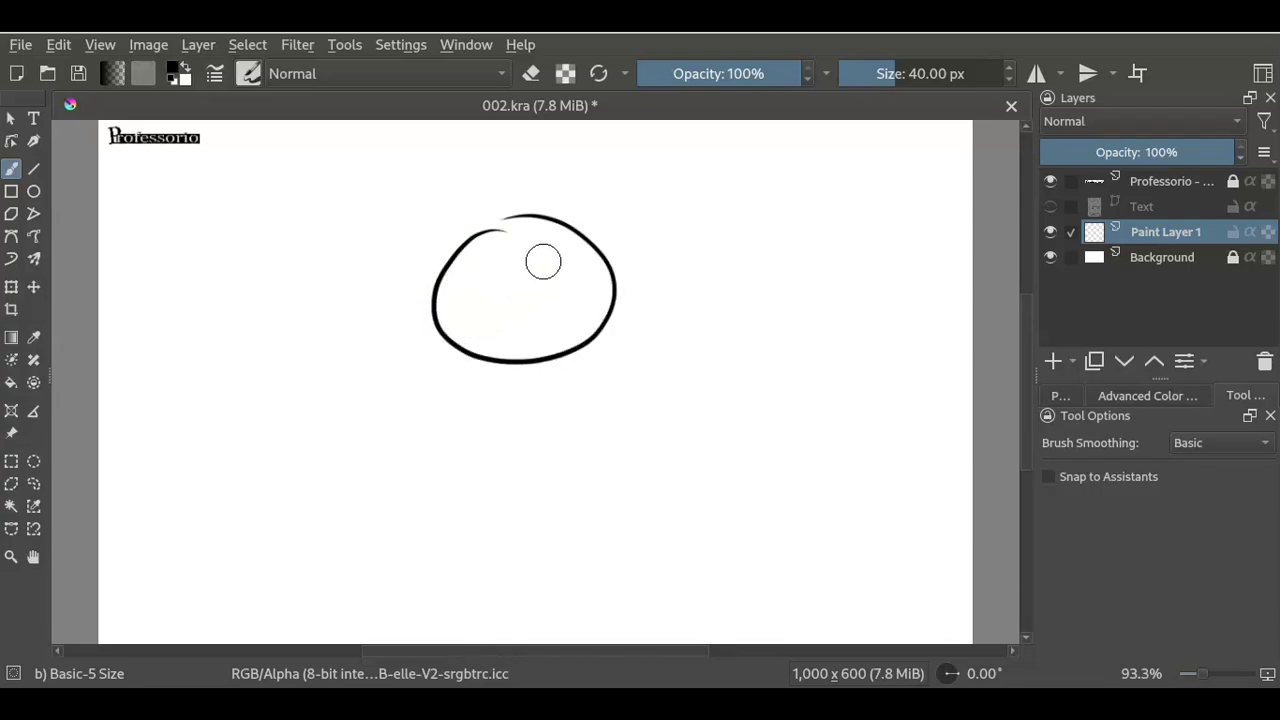
pyautogui.hotkey('ctrl', 'z')
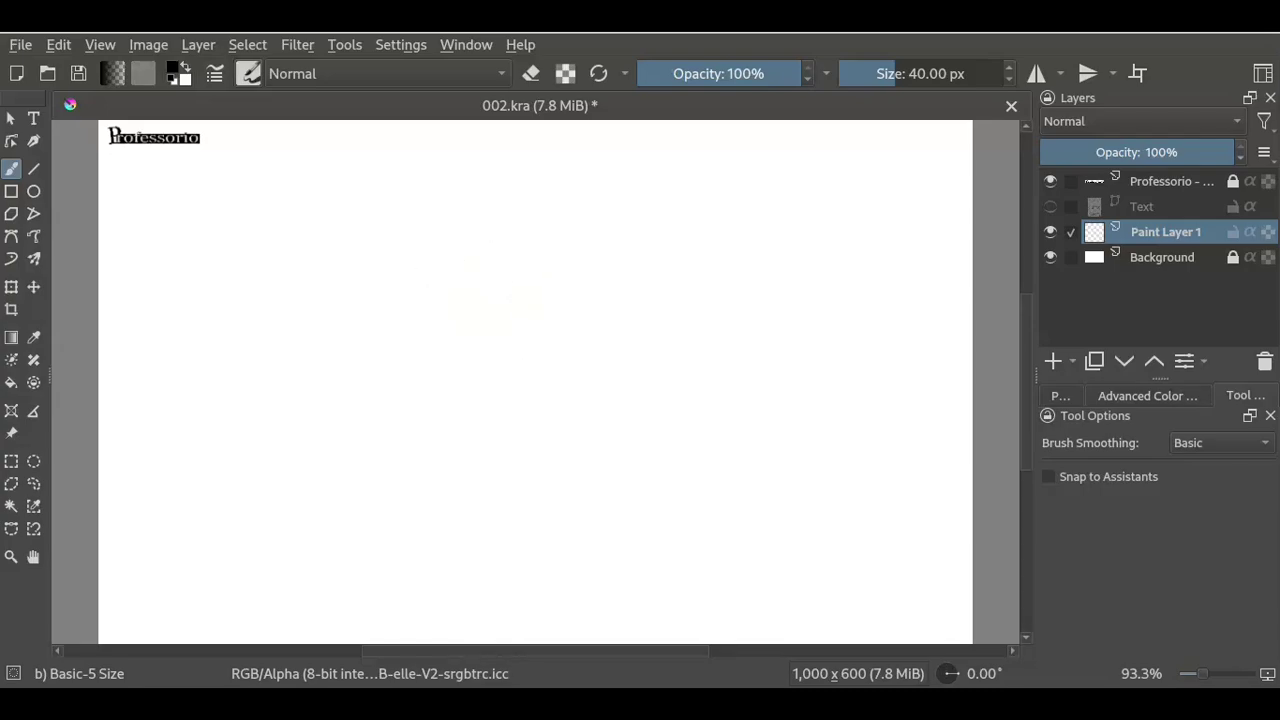
pyautogui.moveTo(505, 181)
pyautogui.mouseDown()
pyautogui.moveTo(431, 294)
pyautogui.moveTo(510, 182)
pyautogui.moveTo(502, 344)
pyautogui.moveTo(528, 181)
pyautogui.mouseUp()
pyautogui.hotkey('ctrl', 'z')
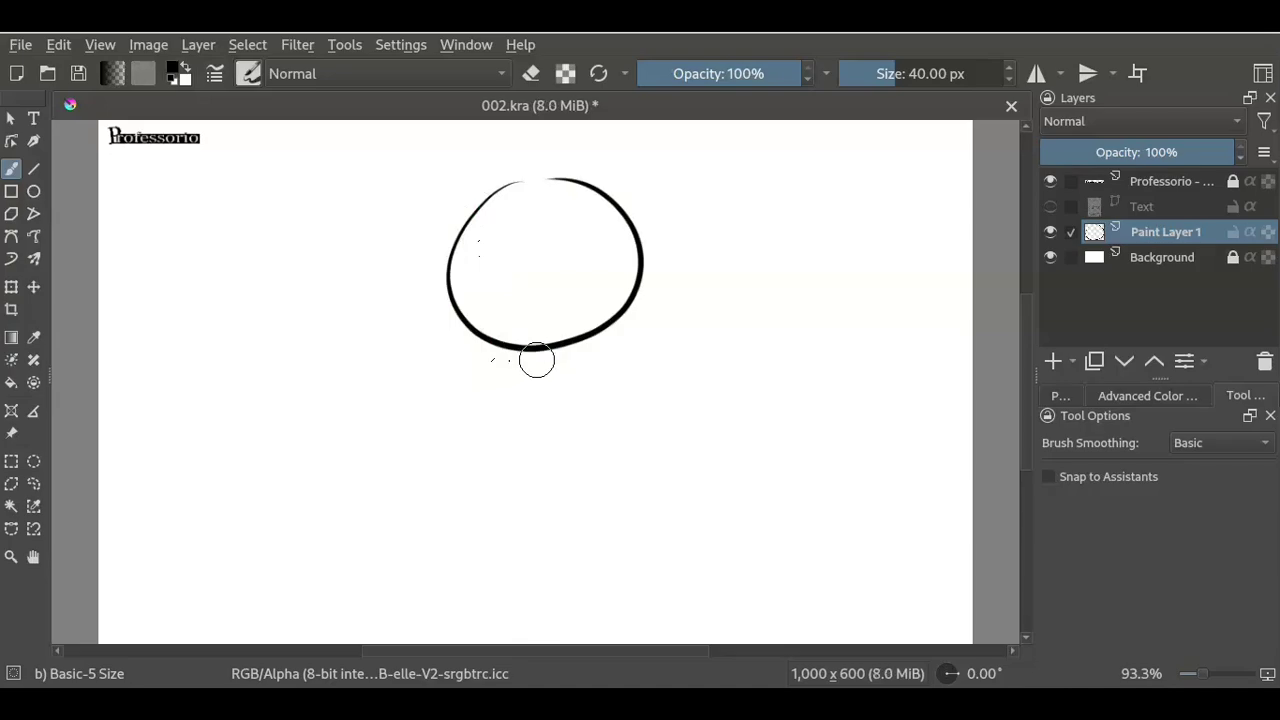
pyautogui.moveTo(538, 350); pyautogui.dragTo(538, 588)
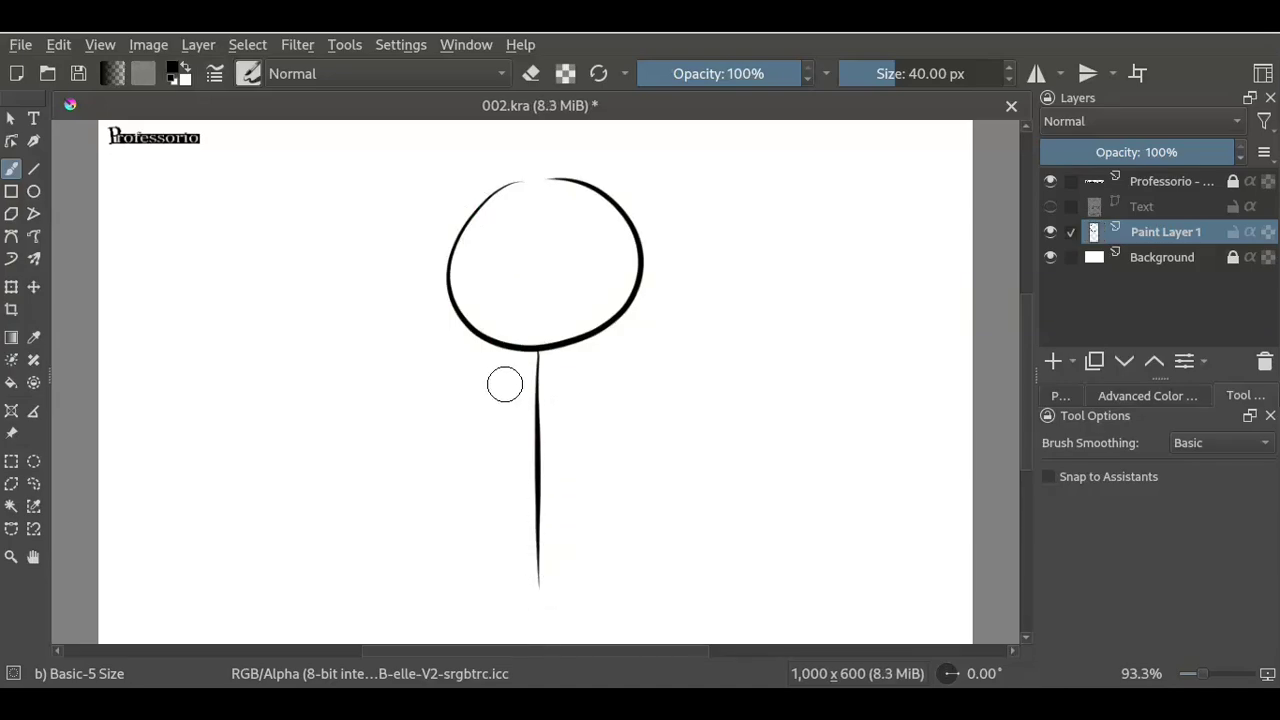
pyautogui.moveTo(512, 356); pyautogui.dragTo(444, 378)
pyautogui.moveTo(558, 355)
pyautogui.mouseDown()
pyautogui.moveTo(624, 366)
pyautogui.moveTo(638, 423)
pyautogui.moveTo(632, 573)
pyautogui.mouseUp()
pyautogui.moveTo(466, 405); pyautogui.dragTo(443, 607)
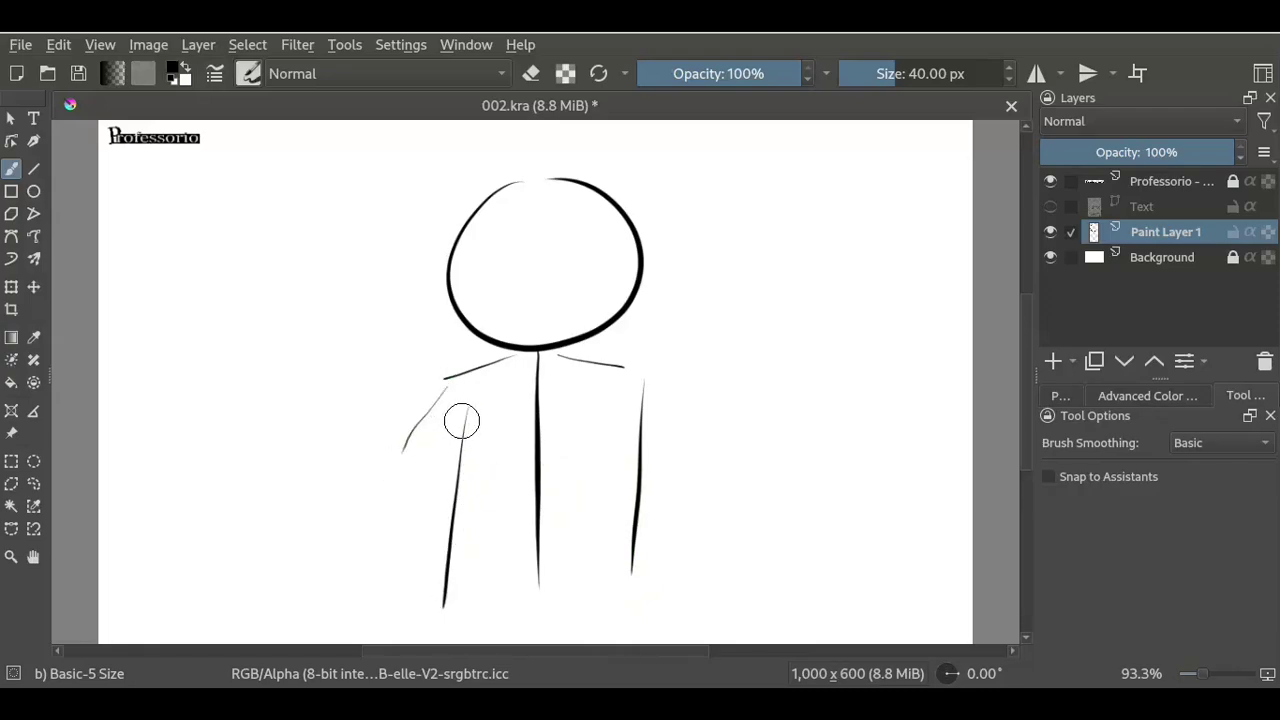
# - Sketch both arms stretched outward from the shoulders
pyautogui.moveTo(446, 388)
pyautogui.mouseDown()
pyautogui.moveTo(402, 452)
pyautogui.moveTo(431, 447)
pyautogui.mouseUp()
pyautogui.moveTo(296, 390); pyautogui.dragTo(370, 441)
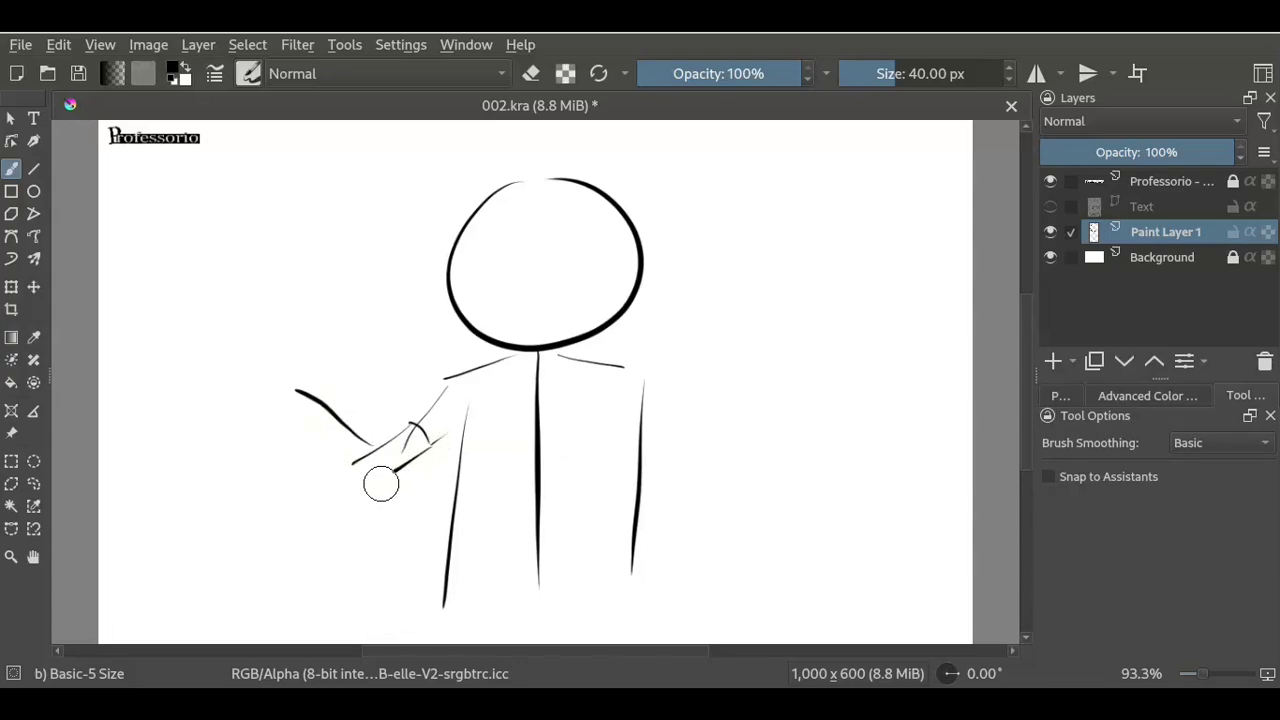
pyautogui.moveTo(636, 378); pyautogui.dragTo(674, 421)
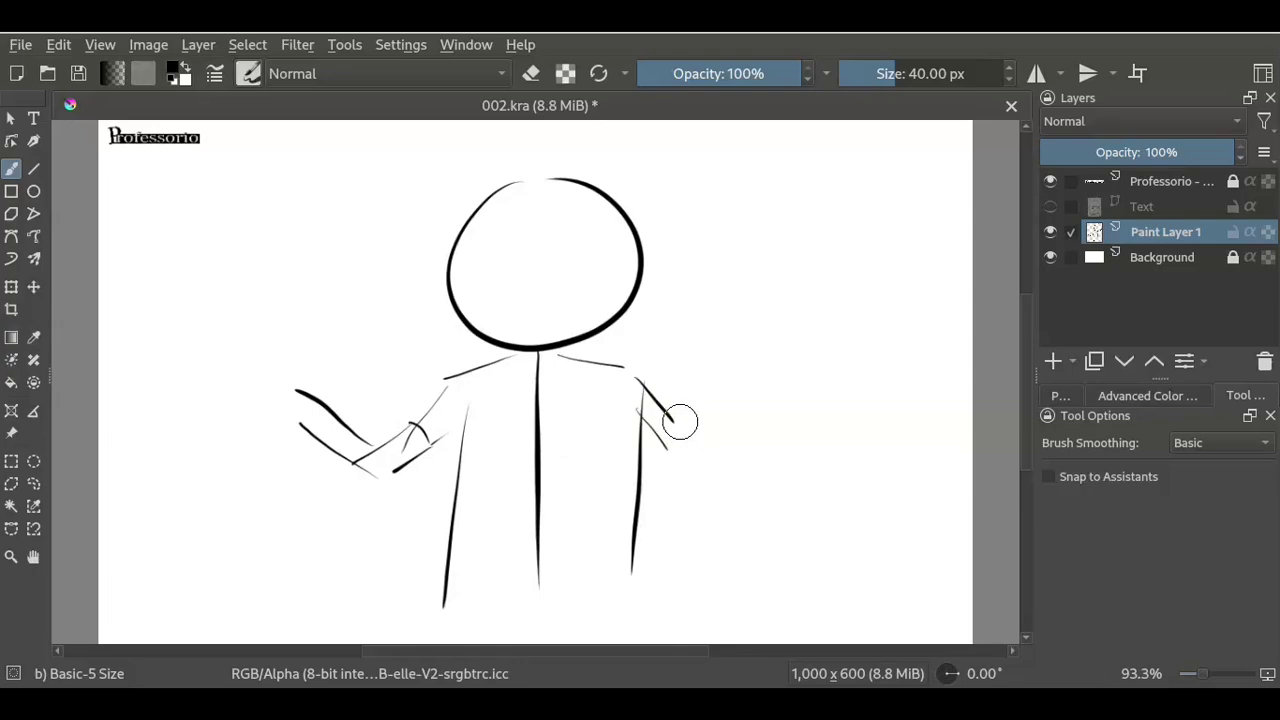
pyautogui.moveTo(645, 398)
pyautogui.mouseDown()
pyautogui.moveTo(698, 455)
pyautogui.moveTo(798, 387)
pyautogui.mouseUp()
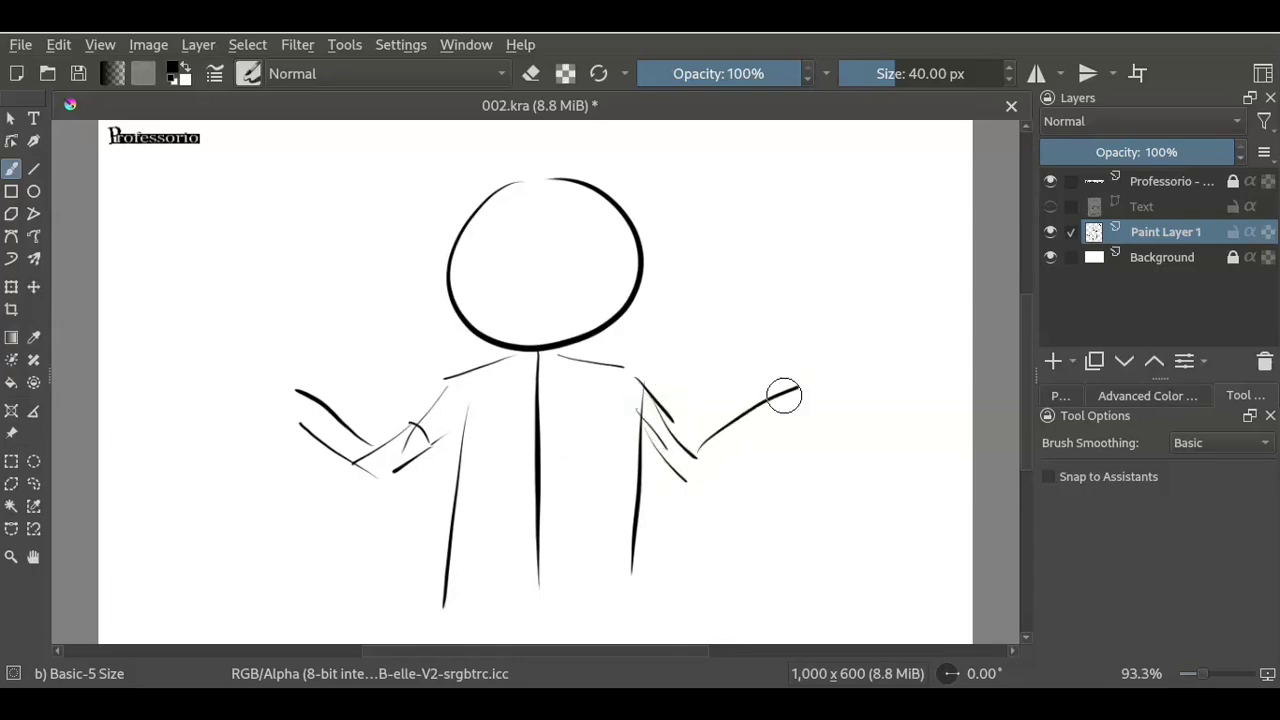
pyautogui.moveTo(704, 463); pyautogui.dragTo(805, 415)
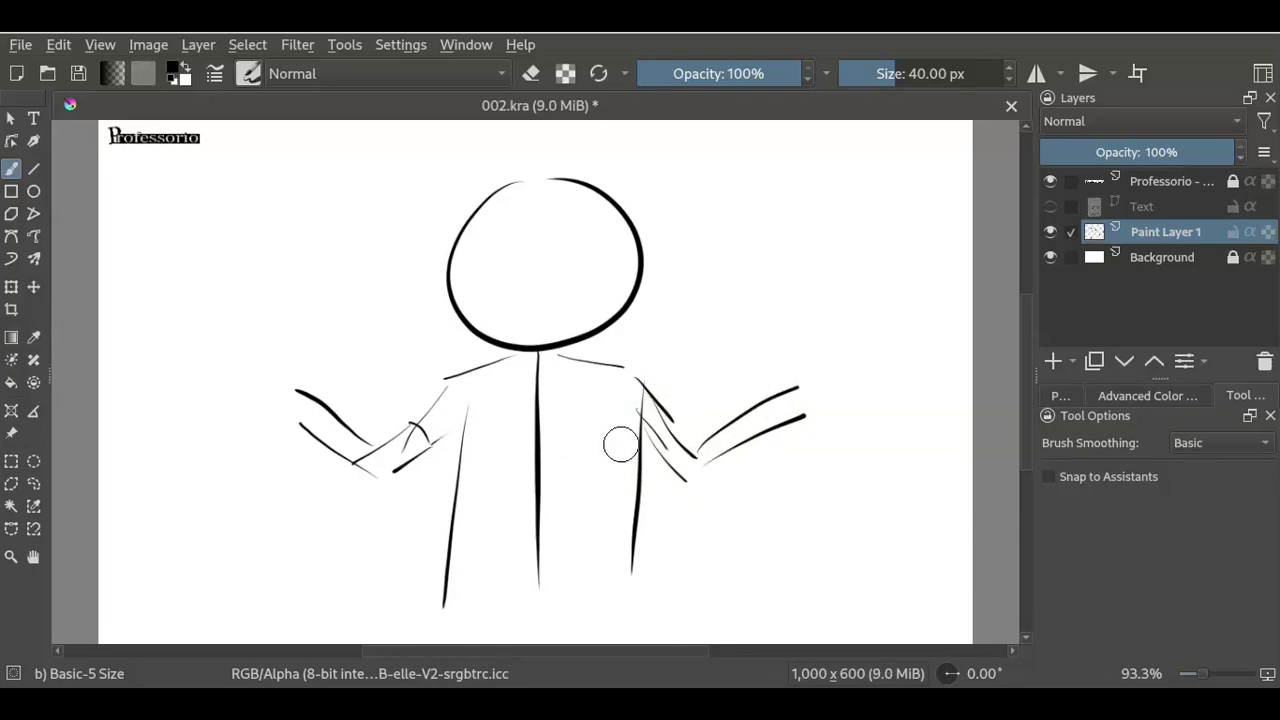
# - Complete the torso sides and bottom hem, add side strokes, and draw fingers on both hands
pyautogui.moveTo(620, 445); pyautogui.dragTo(625, 628)
pyautogui.moveTo(479, 457); pyautogui.dragTo(457, 591)
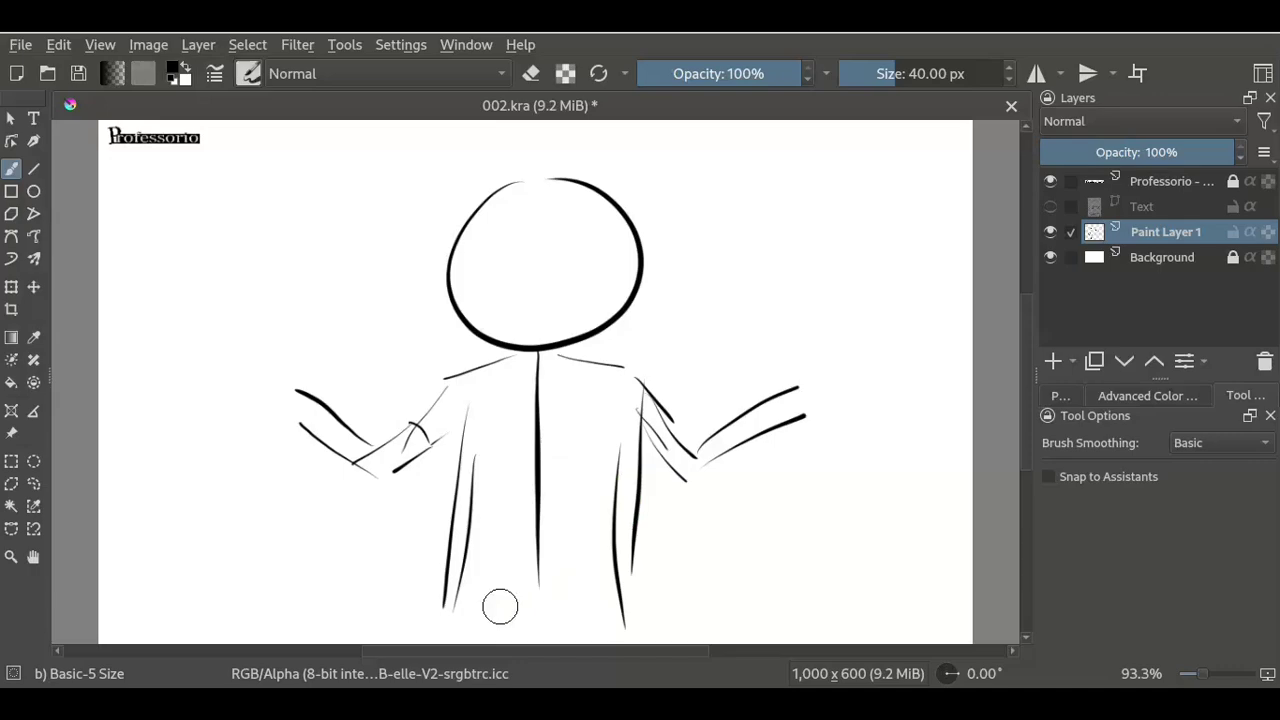
pyautogui.moveTo(456, 598); pyautogui.dragTo(620, 606)
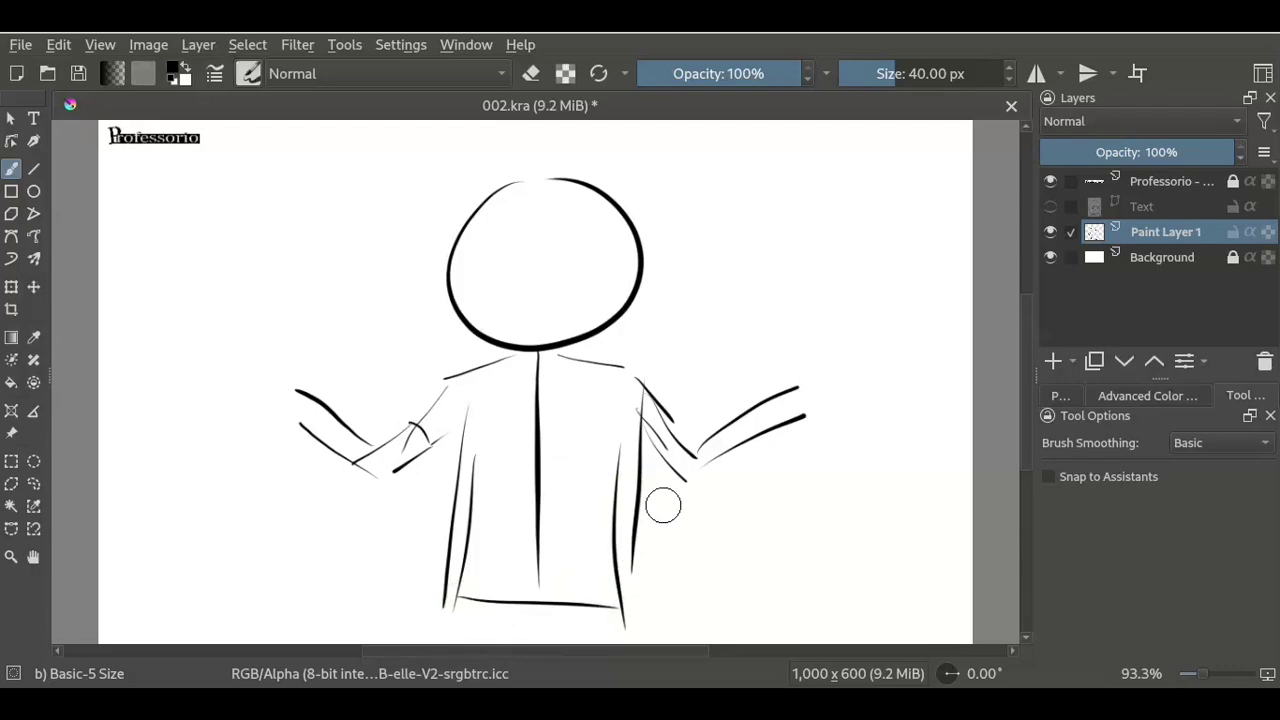
pyautogui.moveTo(687, 499); pyautogui.dragTo(707, 500)
pyautogui.moveTo(657, 545); pyautogui.dragTo(686, 562)
pyautogui.moveTo(677, 578); pyautogui.dragTo(689, 580)
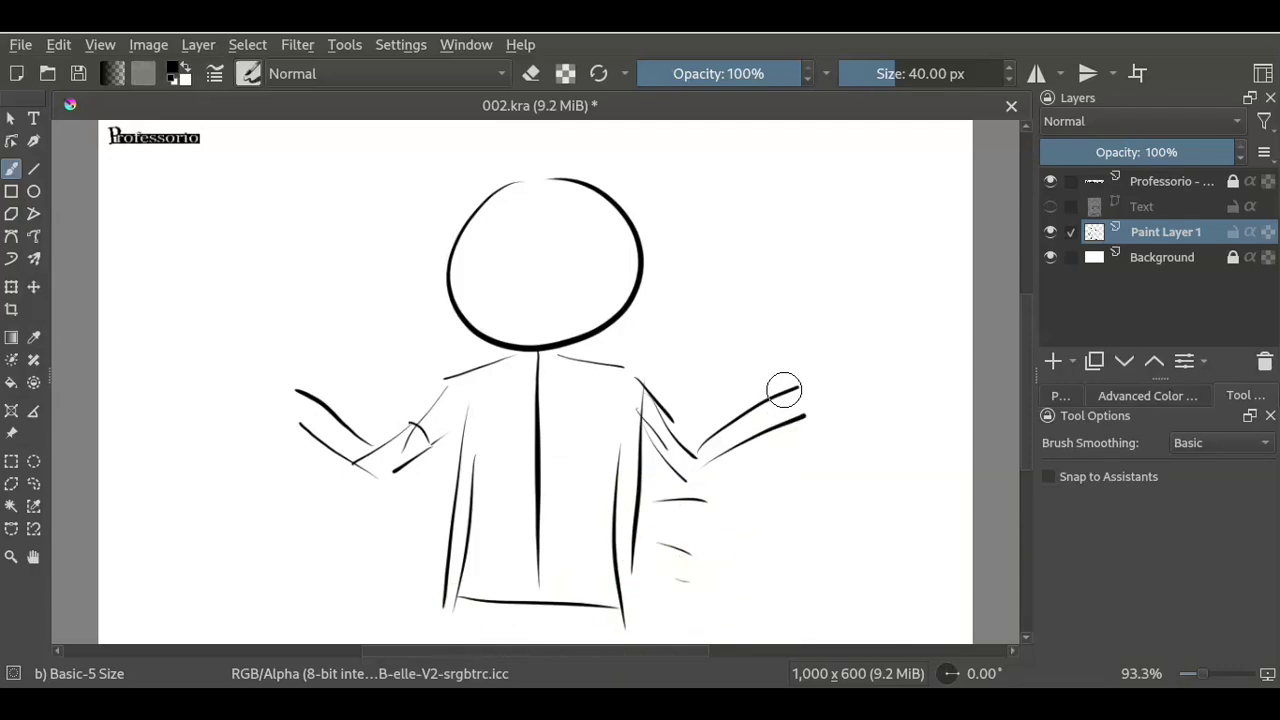
pyautogui.moveTo(787, 386); pyautogui.dragTo(804, 383)
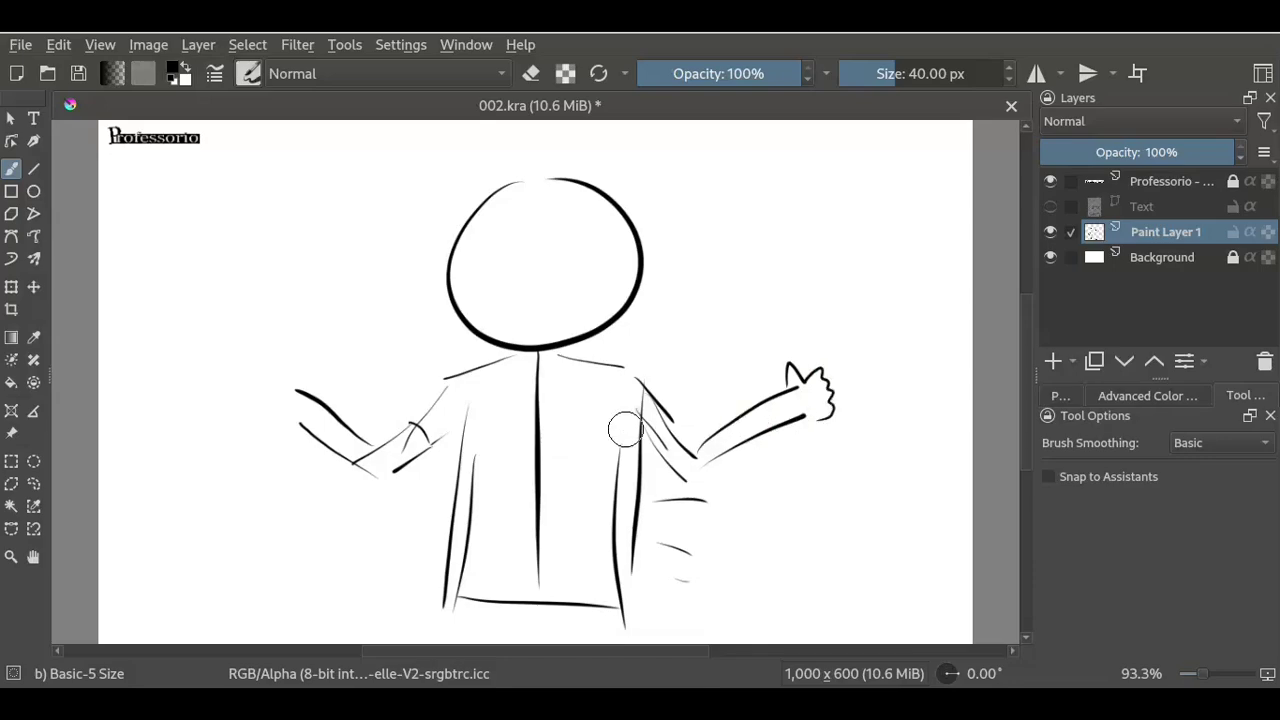
pyautogui.moveTo(303, 388); pyautogui.dragTo(302, 369)
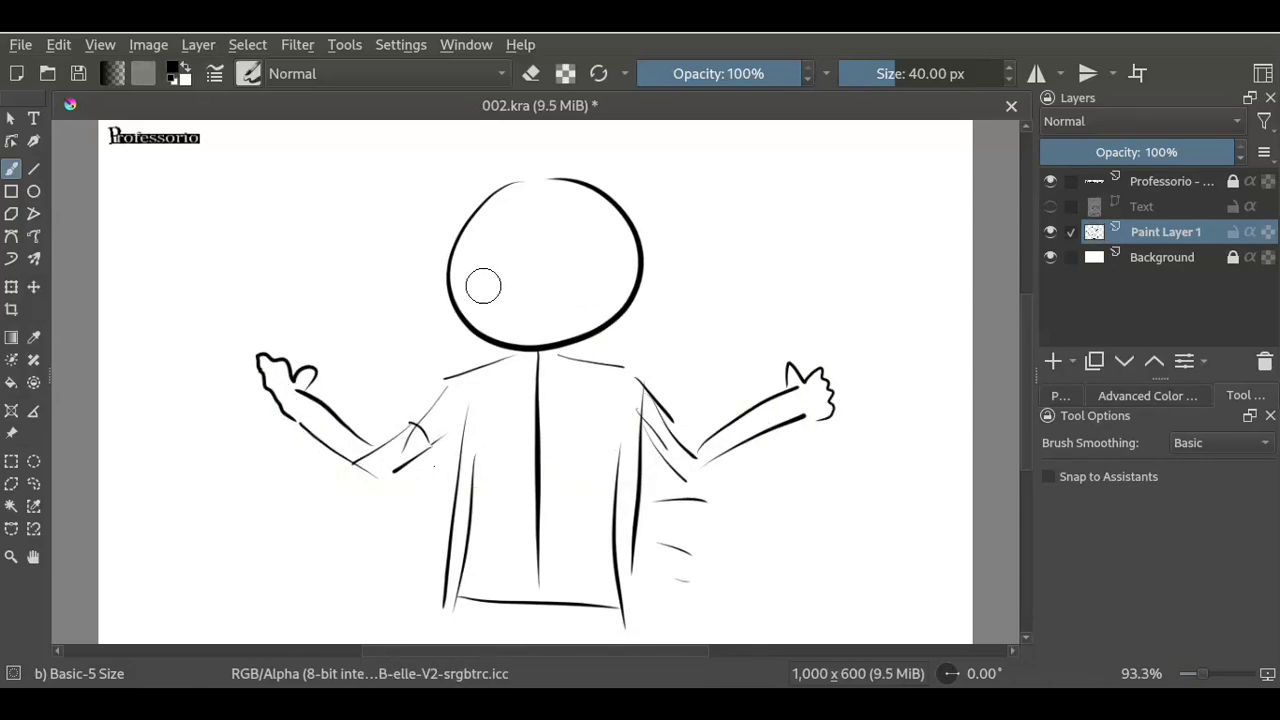
# - Draw head guide lines, the glasses top edge, the hair arc and the collar curve
pyautogui.moveTo(443, 267); pyautogui.dragTo(683, 250)
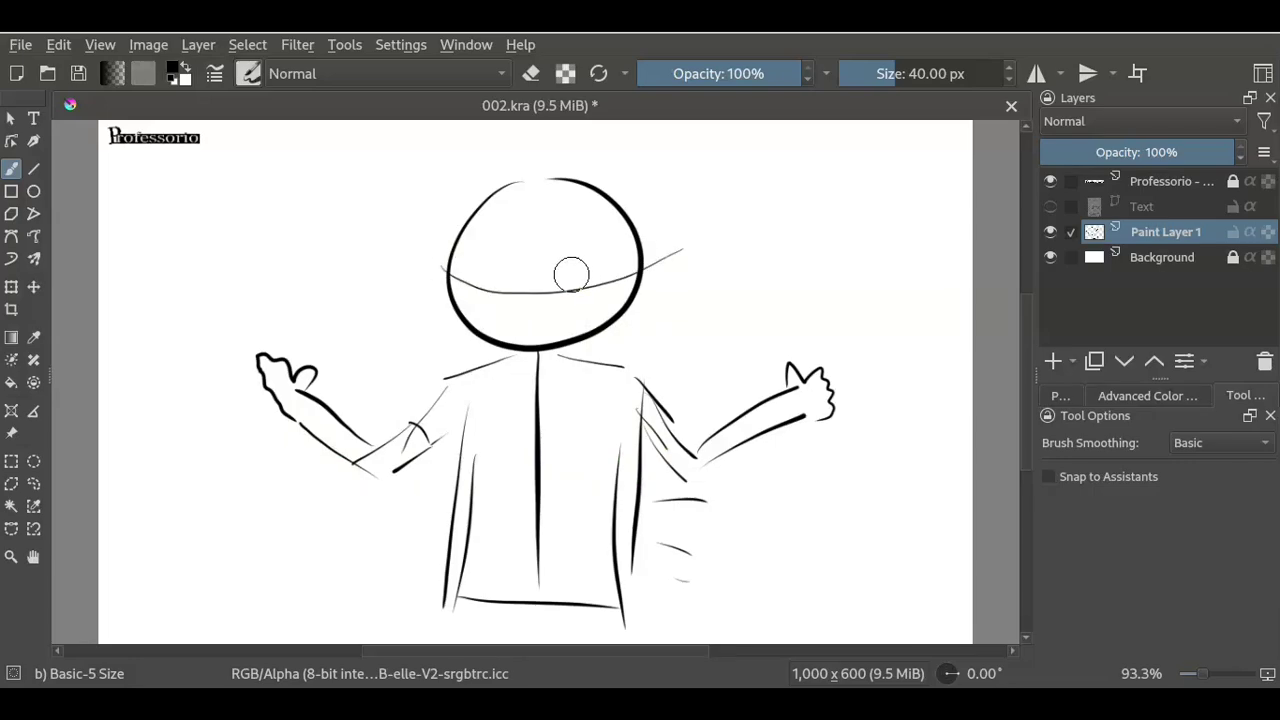
pyautogui.moveTo(560, 262)
pyautogui.mouseDown()
pyautogui.moveTo(553, 325)
pyautogui.moveTo(550, 264)
pyautogui.moveTo(620, 291)
pyautogui.mouseUp()
pyautogui.hotkey('ctrl', 'z')
pyautogui.moveTo(535, 284)
pyautogui.mouseDown()
pyautogui.moveTo(537, 330)
pyautogui.moveTo(533, 283)
pyautogui.moveTo(469, 259)
pyautogui.mouseUp()
pyautogui.hotkey('ctrl', 'z')
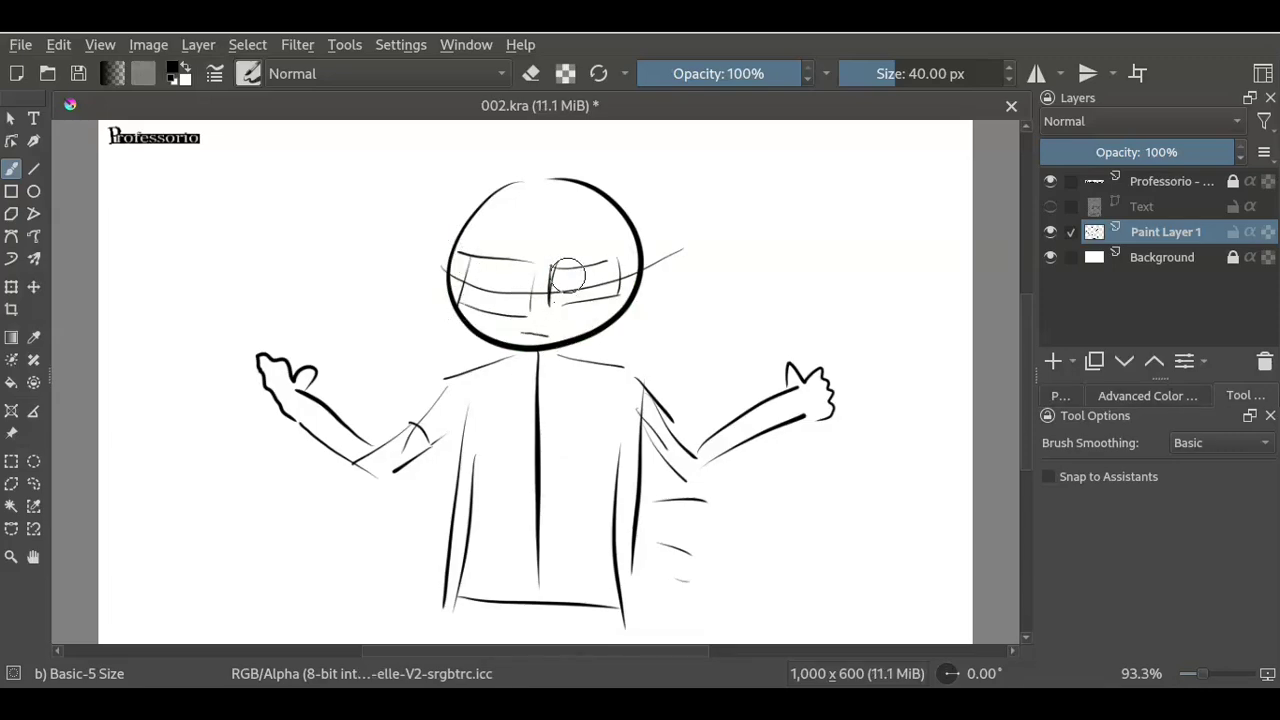
pyautogui.moveTo(643, 256); pyautogui.dragTo(570, 243)
pyautogui.moveTo(592, 176)
pyautogui.mouseDown()
pyautogui.moveTo(515, 178)
pyautogui.moveTo(763, 229)
pyautogui.moveTo(606, 185)
pyautogui.mouseUp()
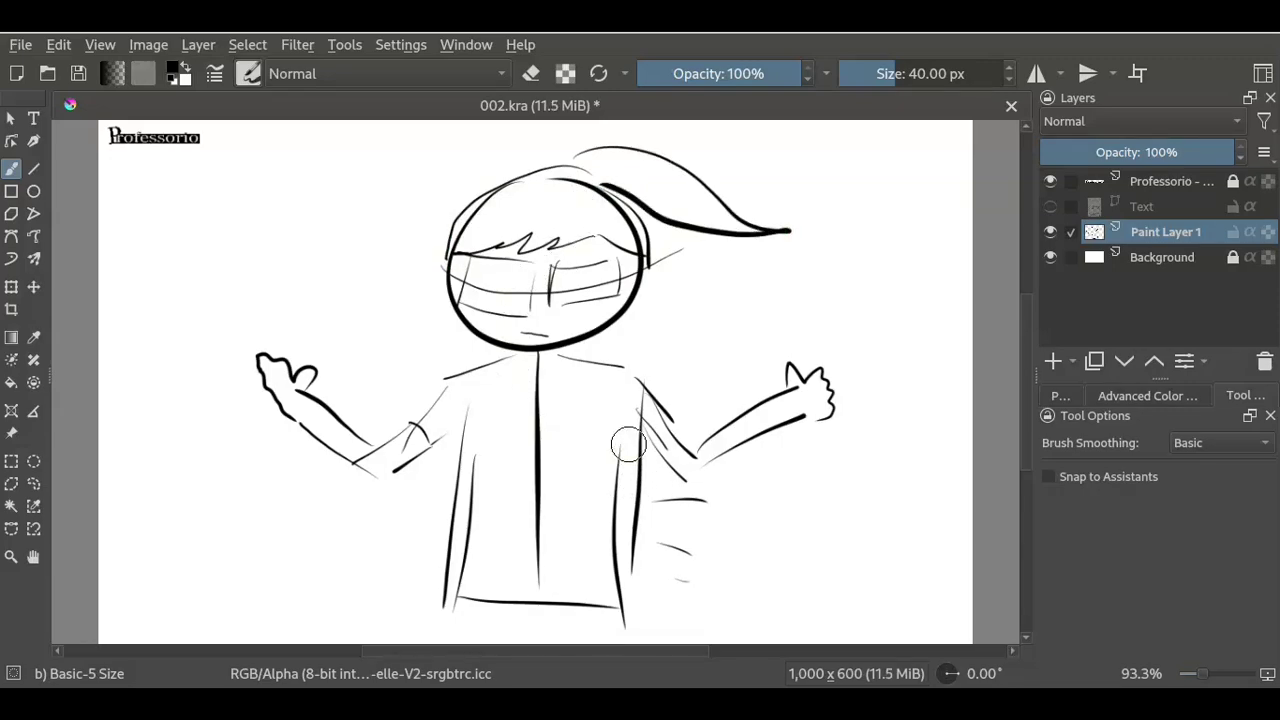
pyautogui.moveTo(552, 401); pyautogui.dragTo(590, 369)
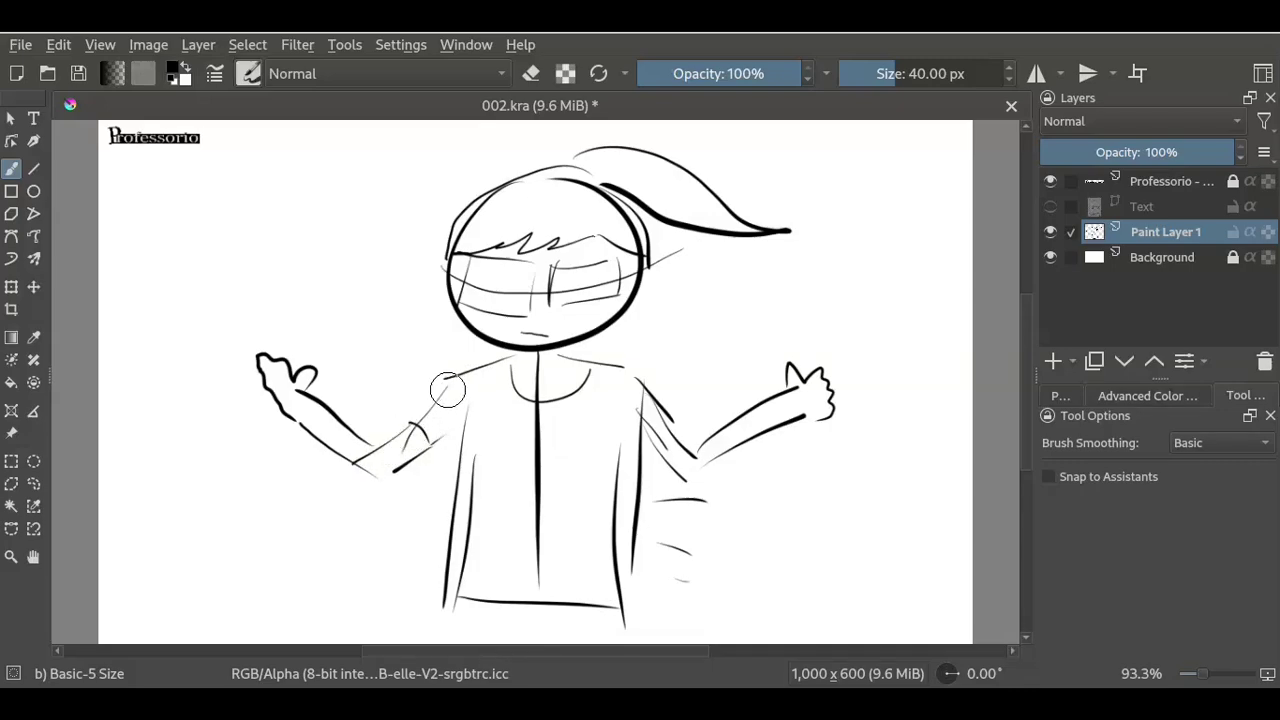
# - Redraw both arms angled downward with elbow and forearm lines
pyautogui.moveTo(445, 443); pyautogui.dragTo(398, 515)
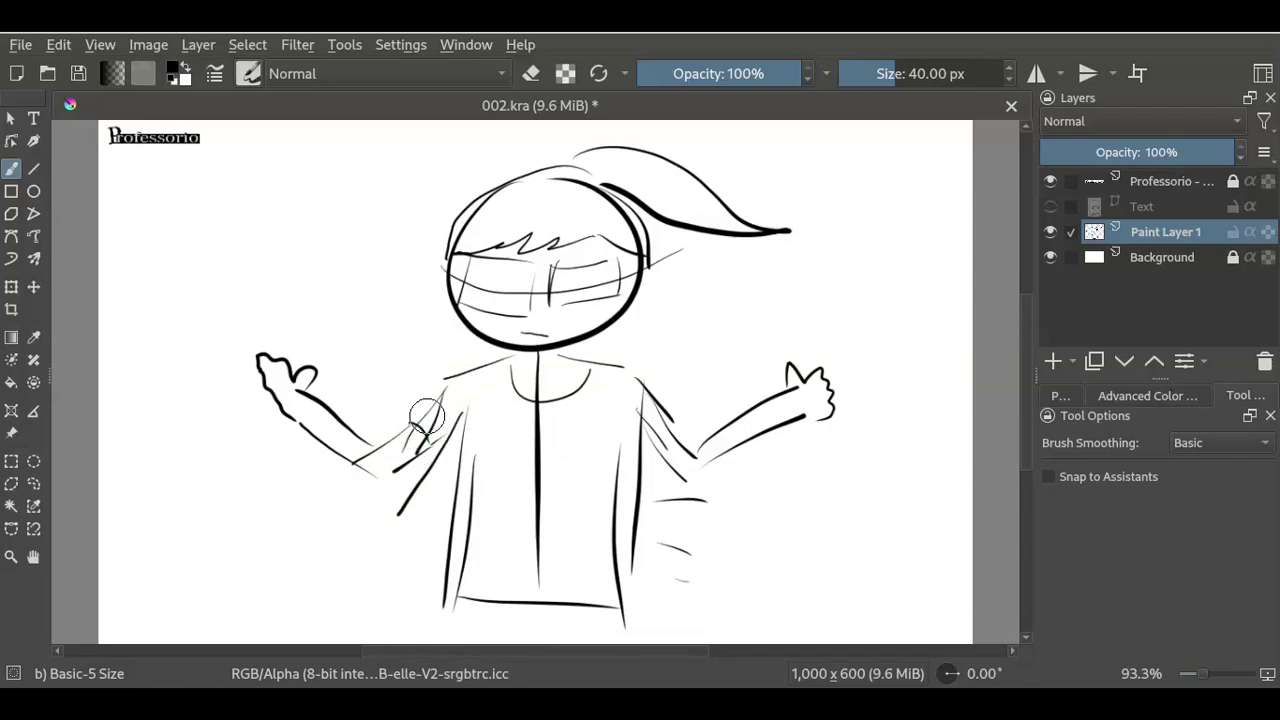
pyautogui.moveTo(440, 405)
pyautogui.mouseDown()
pyautogui.moveTo(342, 549)
pyautogui.moveTo(302, 541)
pyautogui.mouseUp()
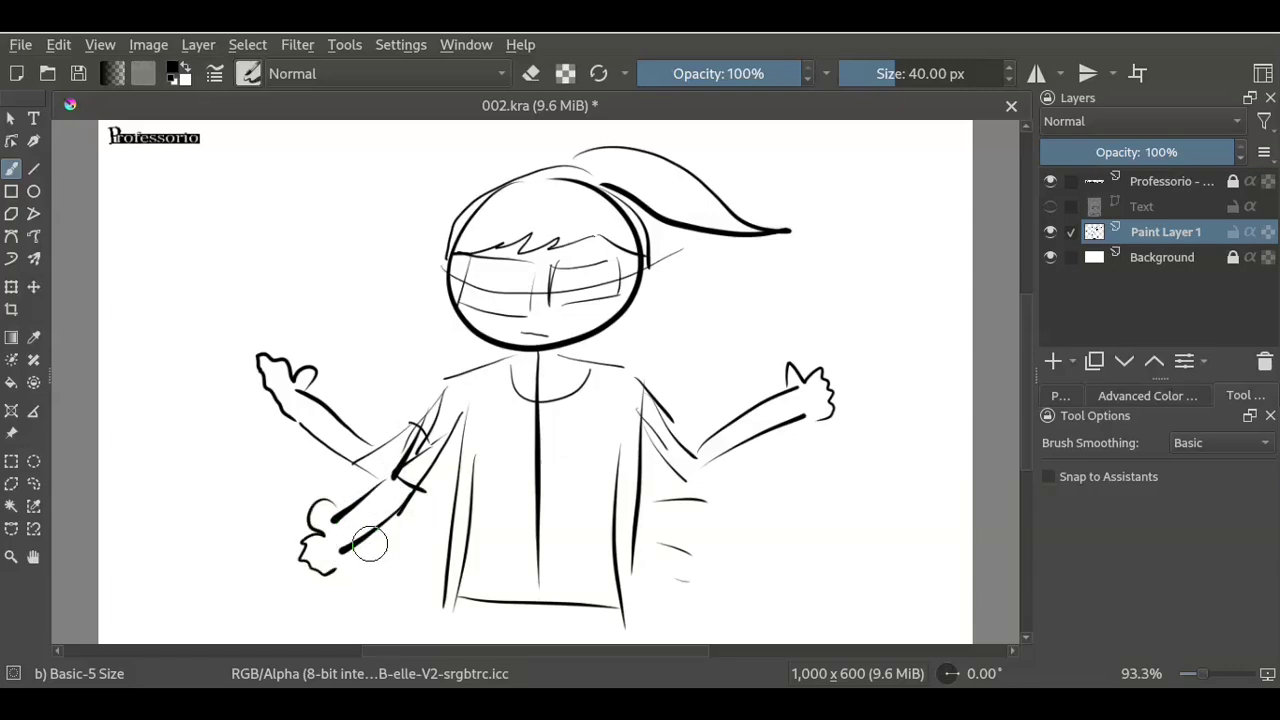
pyautogui.moveTo(645, 392)
pyautogui.mouseDown()
pyautogui.moveTo(694, 462)
pyautogui.moveTo(668, 497)
pyautogui.moveTo(744, 540)
pyautogui.mouseUp()
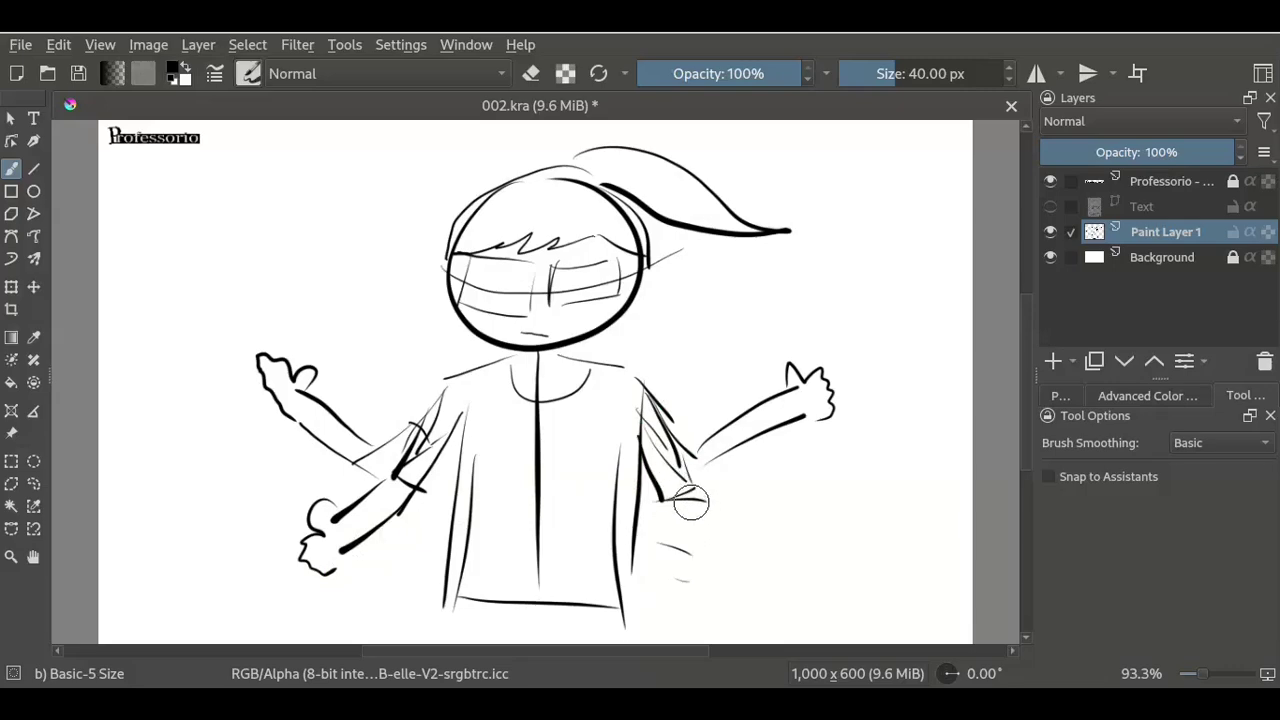
pyautogui.moveTo(660, 497)
pyautogui.mouseDown()
pyautogui.moveTo(700, 483)
pyautogui.moveTo(721, 553)
pyautogui.mouseUp()
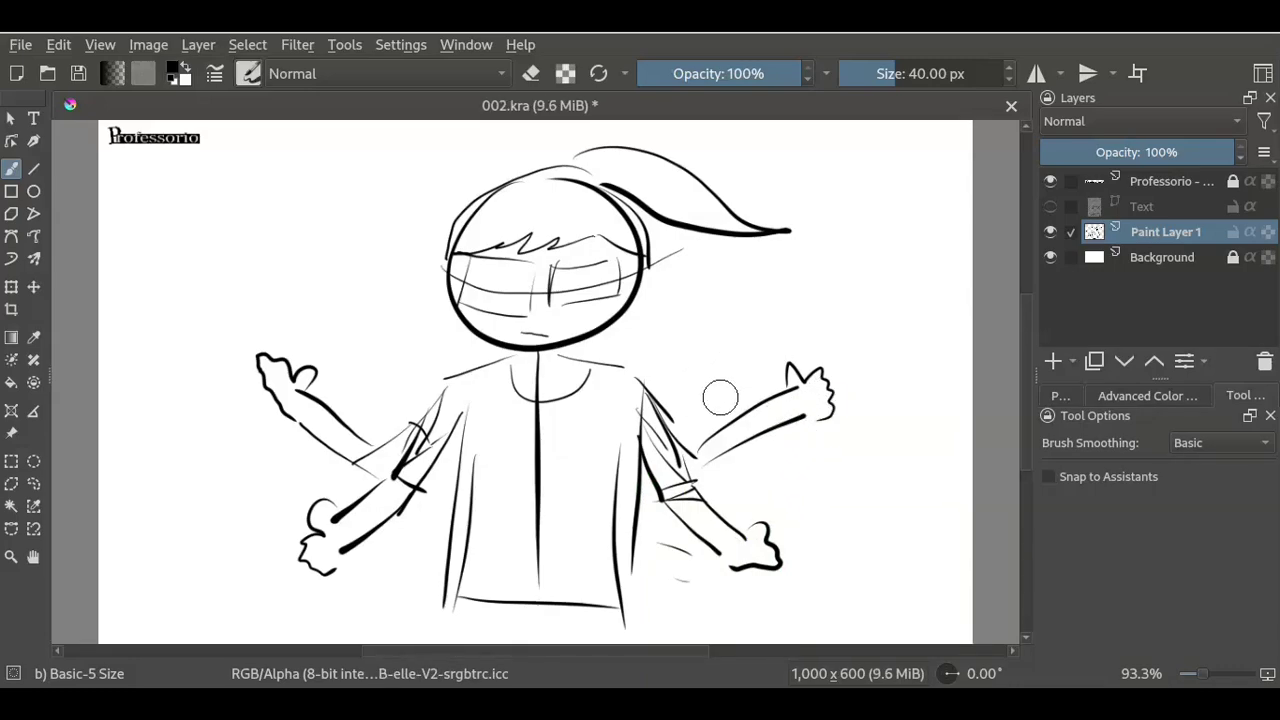
# - Erase the old raised arms and hands, then shift the whole sketch up and left
pyautogui.press('e')
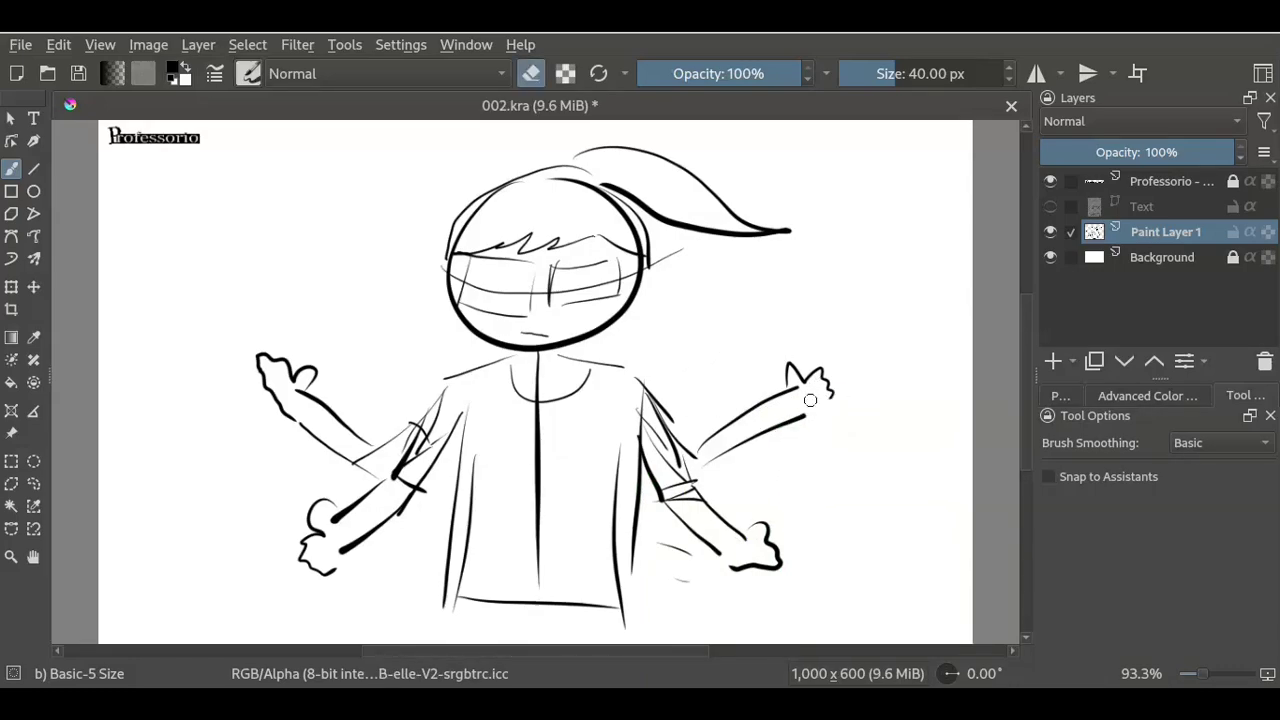
pyautogui.moveTo(810, 400); pyautogui.dragTo(766, 378)
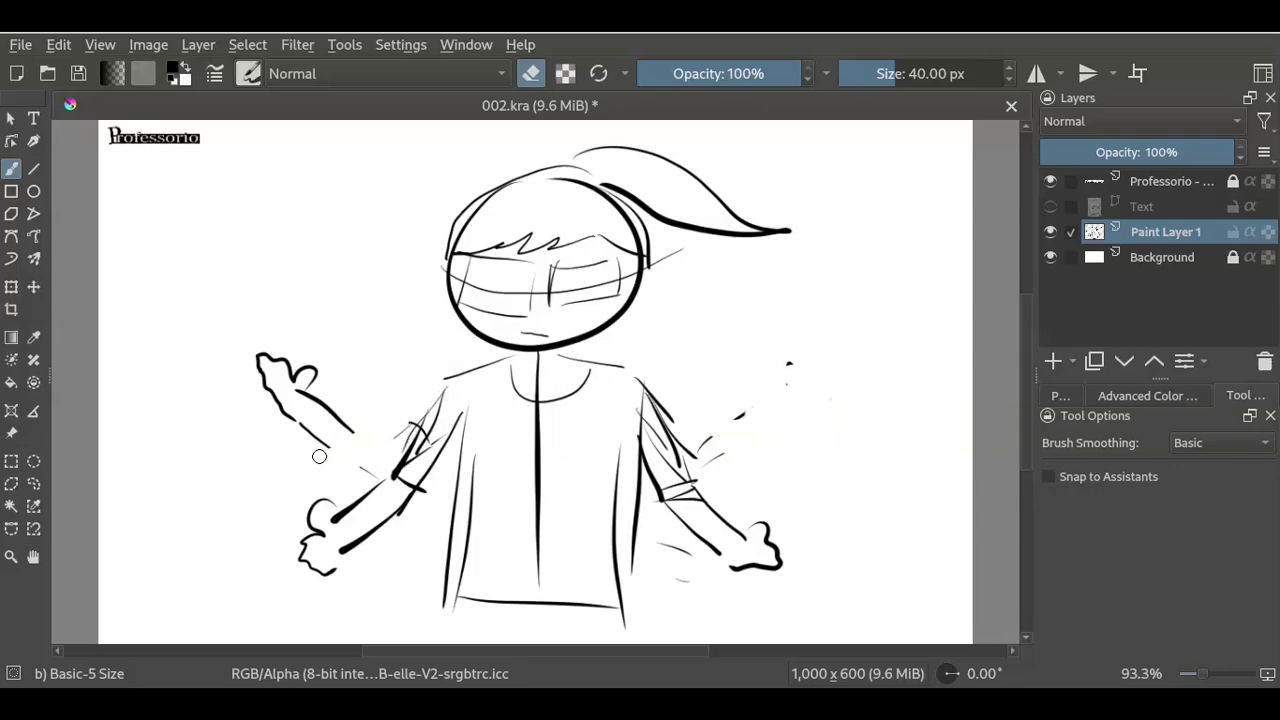
pyautogui.moveTo(319, 456)
pyautogui.mouseDown()
pyautogui.moveTo(329, 410)
pyautogui.moveTo(280, 362)
pyautogui.mouseUp()
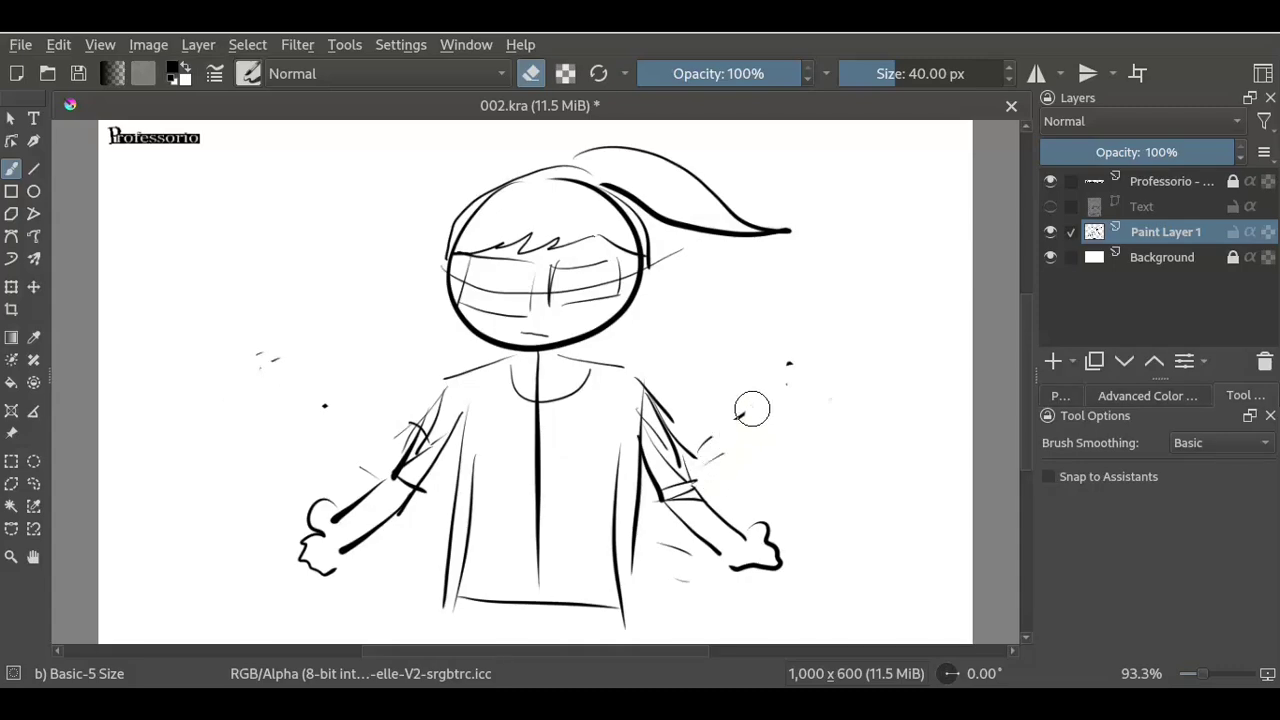
pyautogui.press('t')
pyautogui.moveTo(540, 400); pyautogui.dragTo(456, 388)
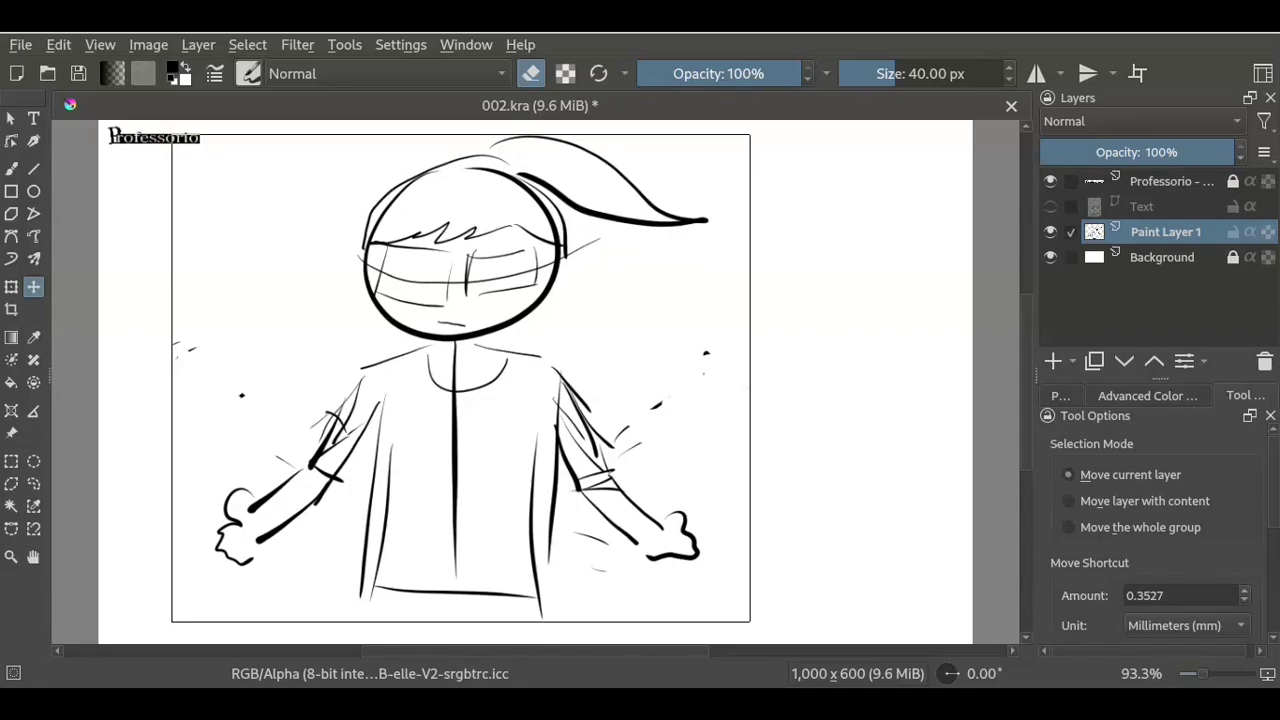
# - Add a new layer above the sketch and rename the sketch layer 'rough'
pyautogui.press('Insert')
pyautogui.click(1165, 257)
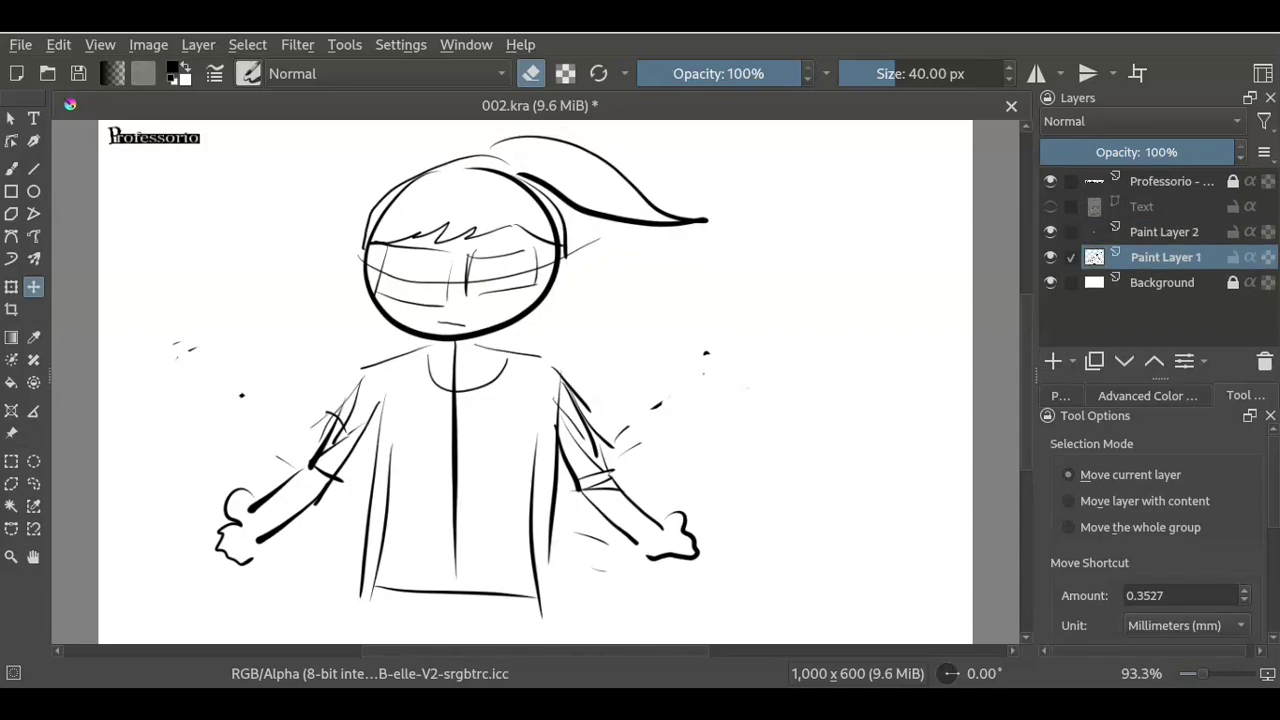
pyautogui.press('F2')
pyautogui.write('ro')
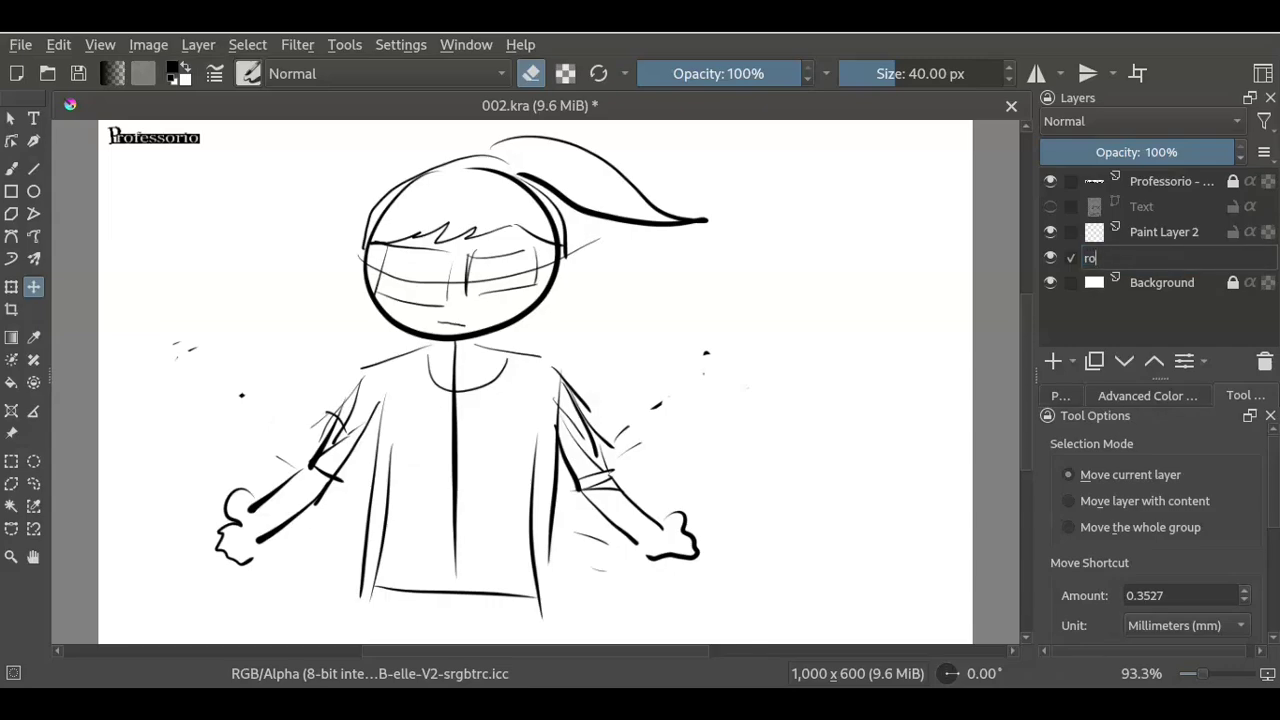
pyautogui.write('ugh')
pyautogui.press('Return')
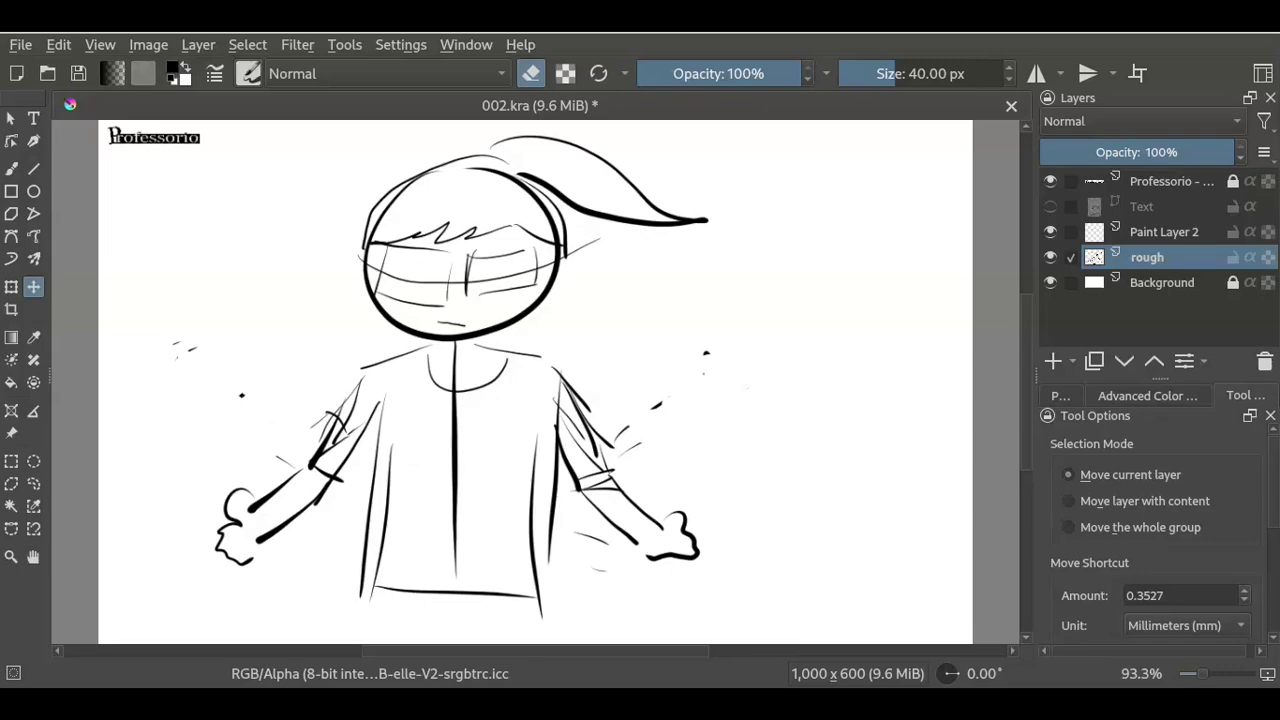
# - Lower the rough layer's opacity to about 6% and reselect Paint Layer 2
pyautogui.click(1165, 231)
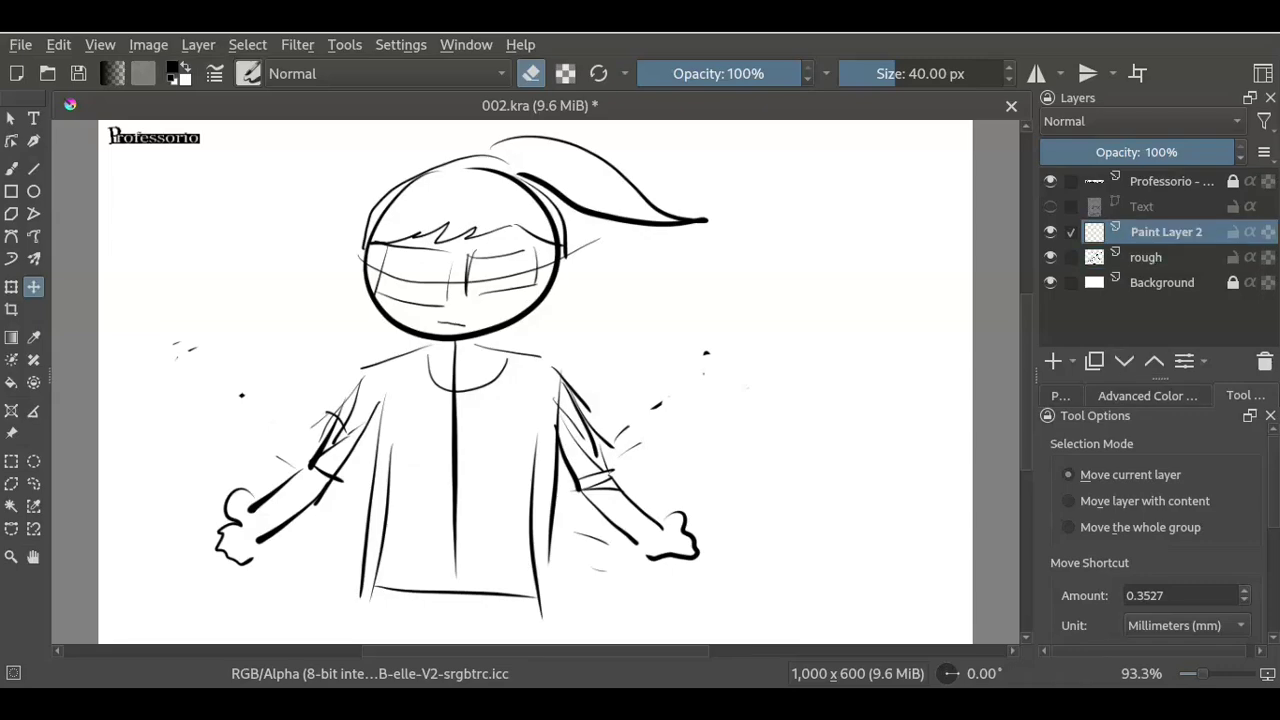
pyautogui.click(1147, 257)
pyautogui.moveTo(1180, 152); pyautogui.dragTo(1052, 152)
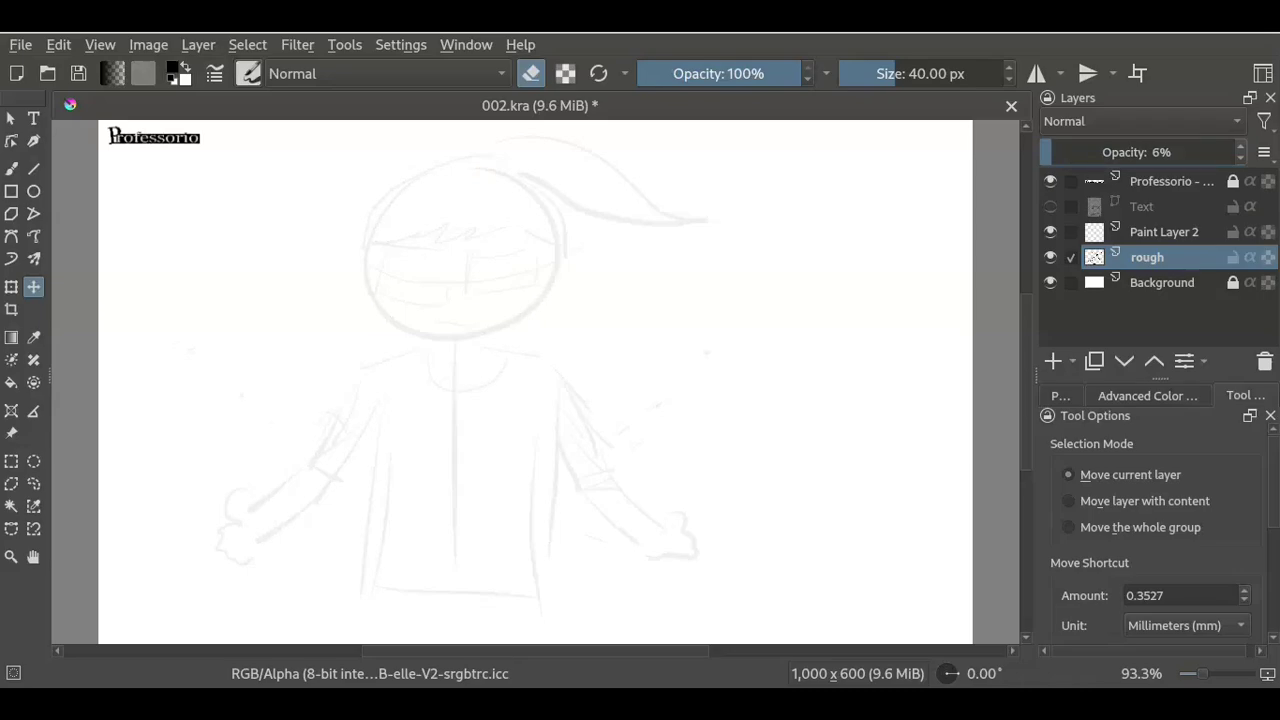
pyautogui.click(1165, 231)
# - Zoom out to see the whole canvas and switch to the Freehand Brush
pyautogui.press('1')
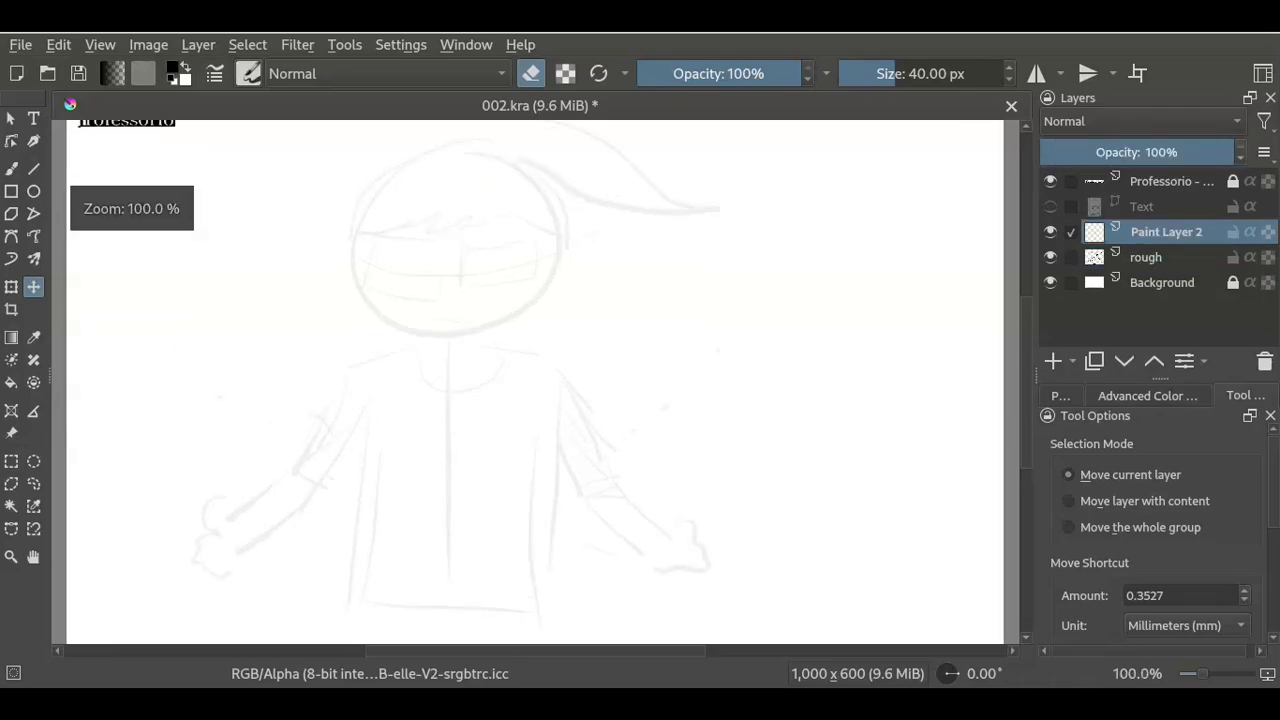
pyautogui.click(33, 168)
pyautogui.press('-')
pyautogui.press('t')
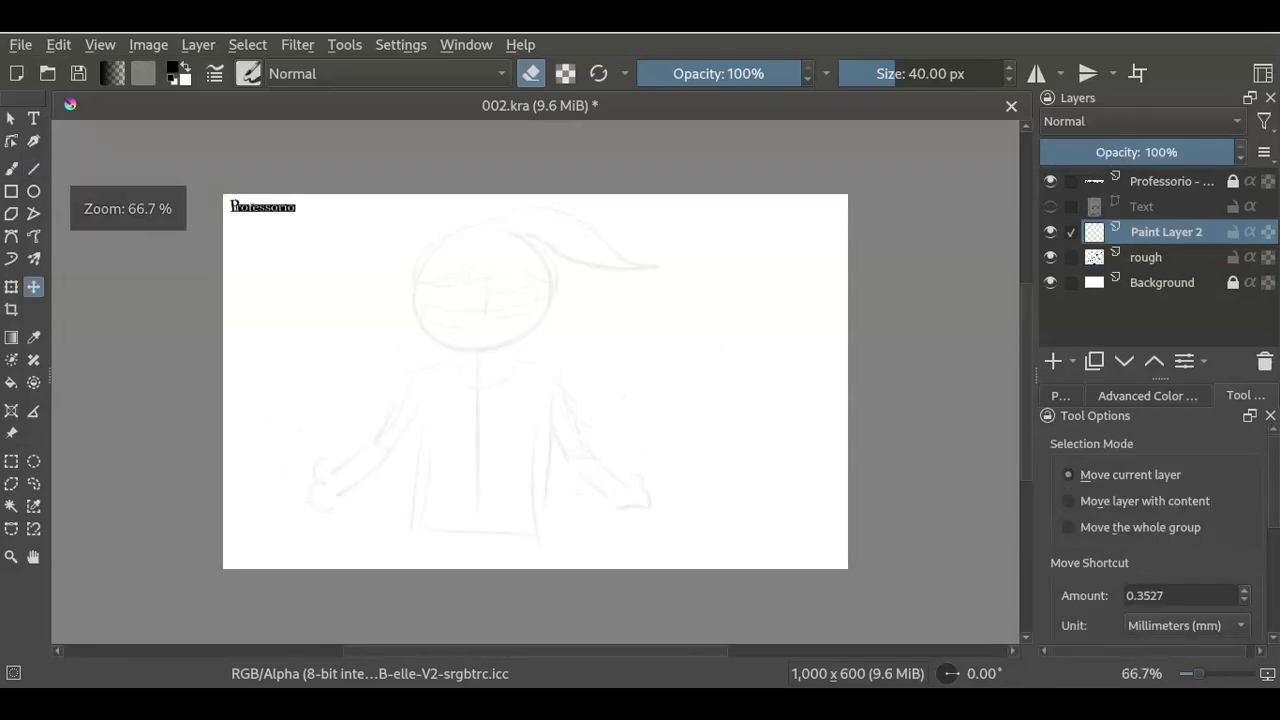
pyautogui.press('b')
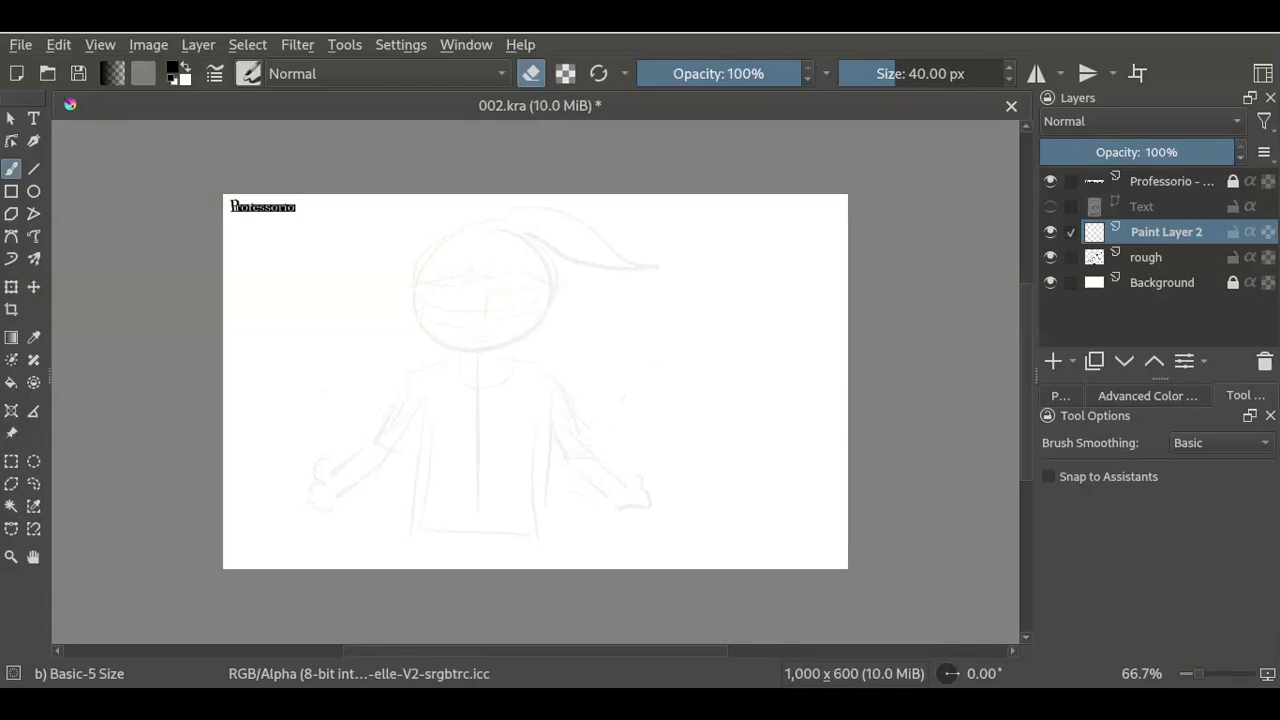
# - Transform the rough layer to scale it down and nudge it upward, then return to Paint Layer 2
pyautogui.press('e')
pyautogui.press('pagedown')
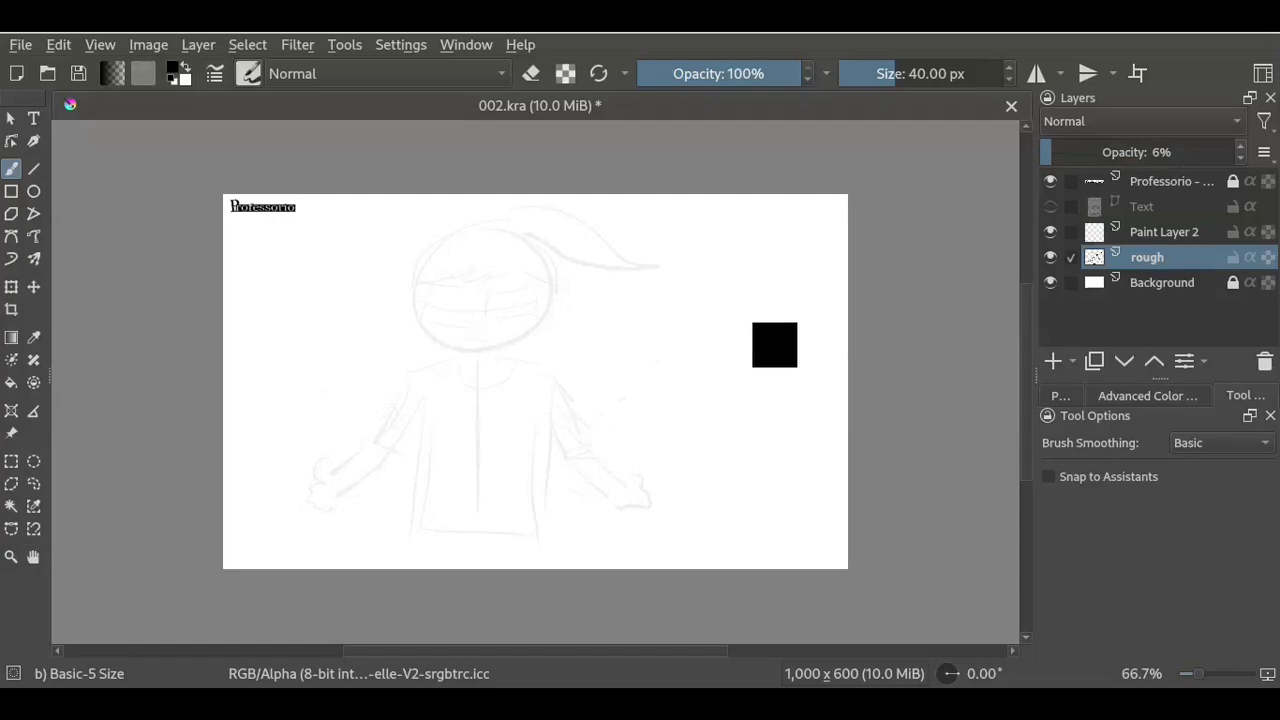
pyautogui.hotkey('ctrl', 't')
pyautogui.moveTo(688, 205); pyautogui.dragTo(612, 269)
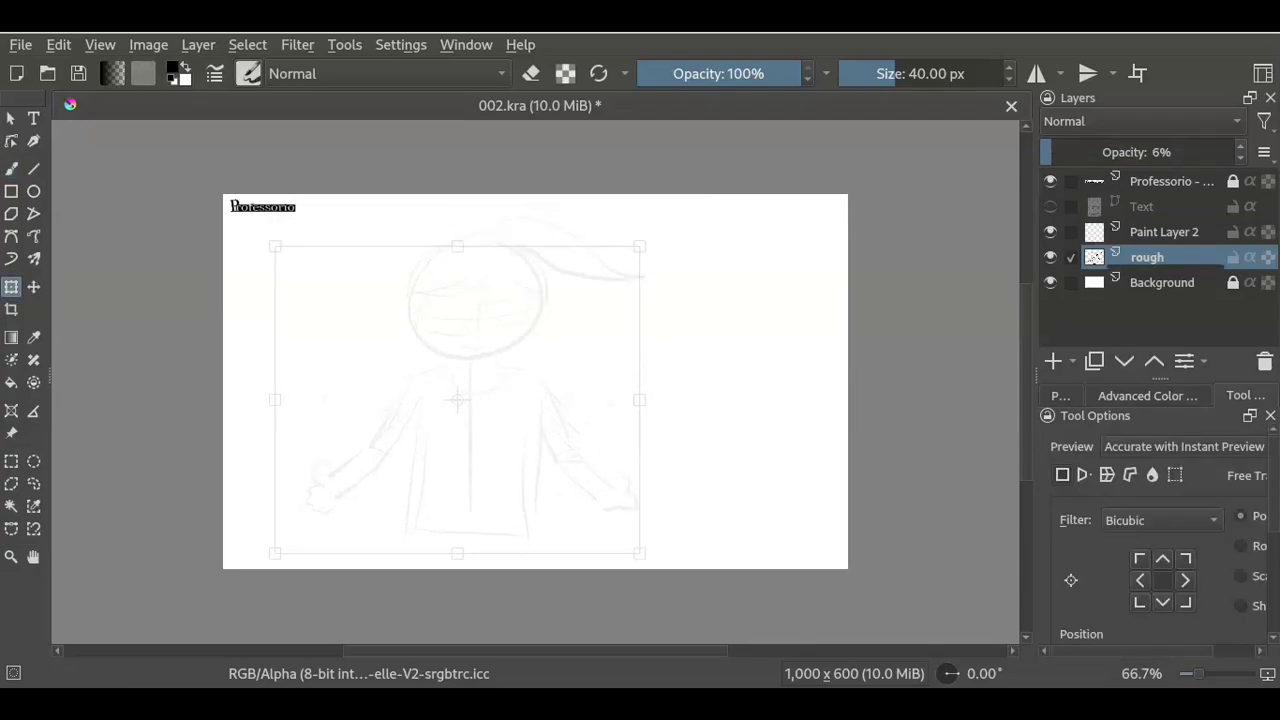
pyautogui.moveTo(444, 410); pyautogui.dragTo(444, 377)
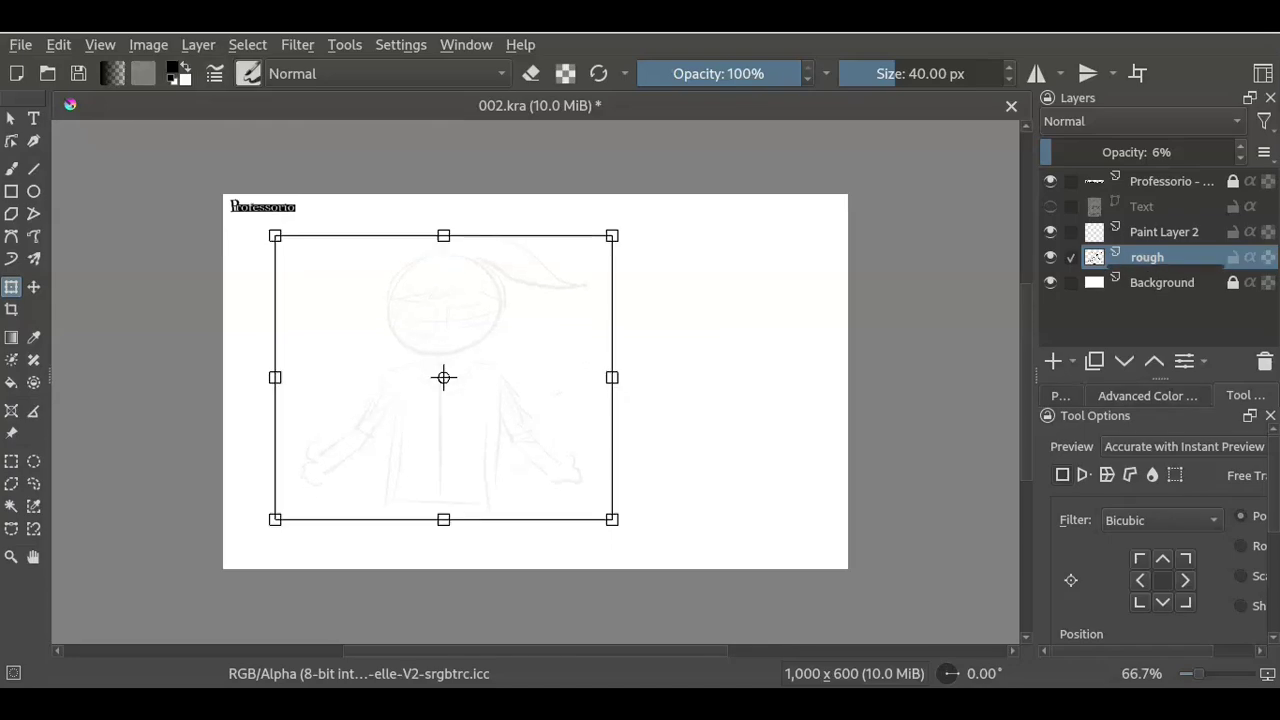
pyautogui.moveTo(612, 235); pyautogui.dragTo(588, 255)
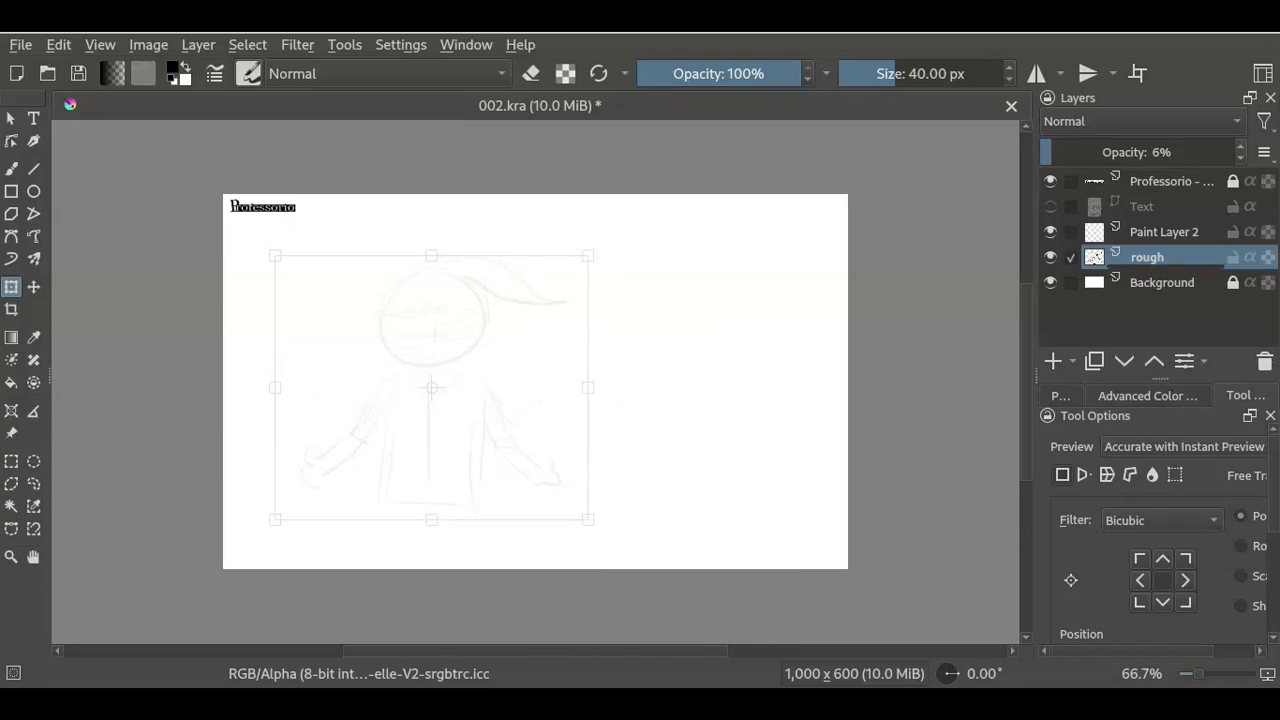
pyautogui.press('Return')
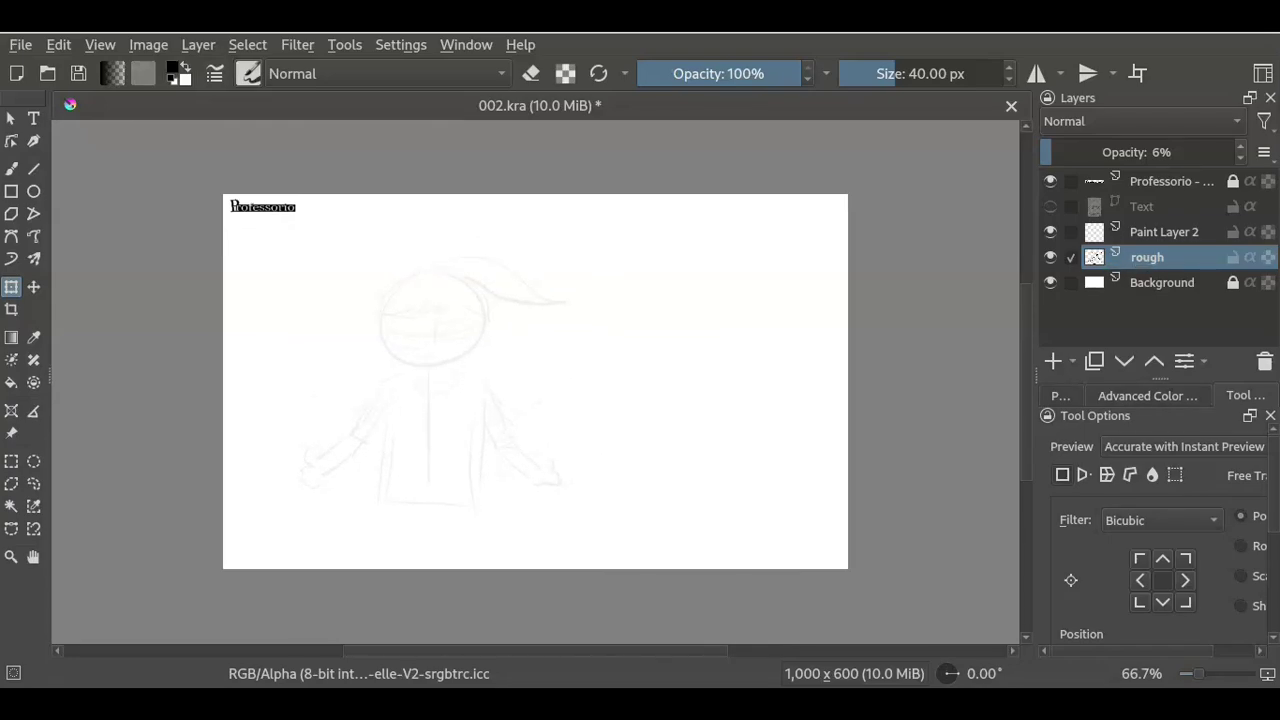
pyautogui.press('b')
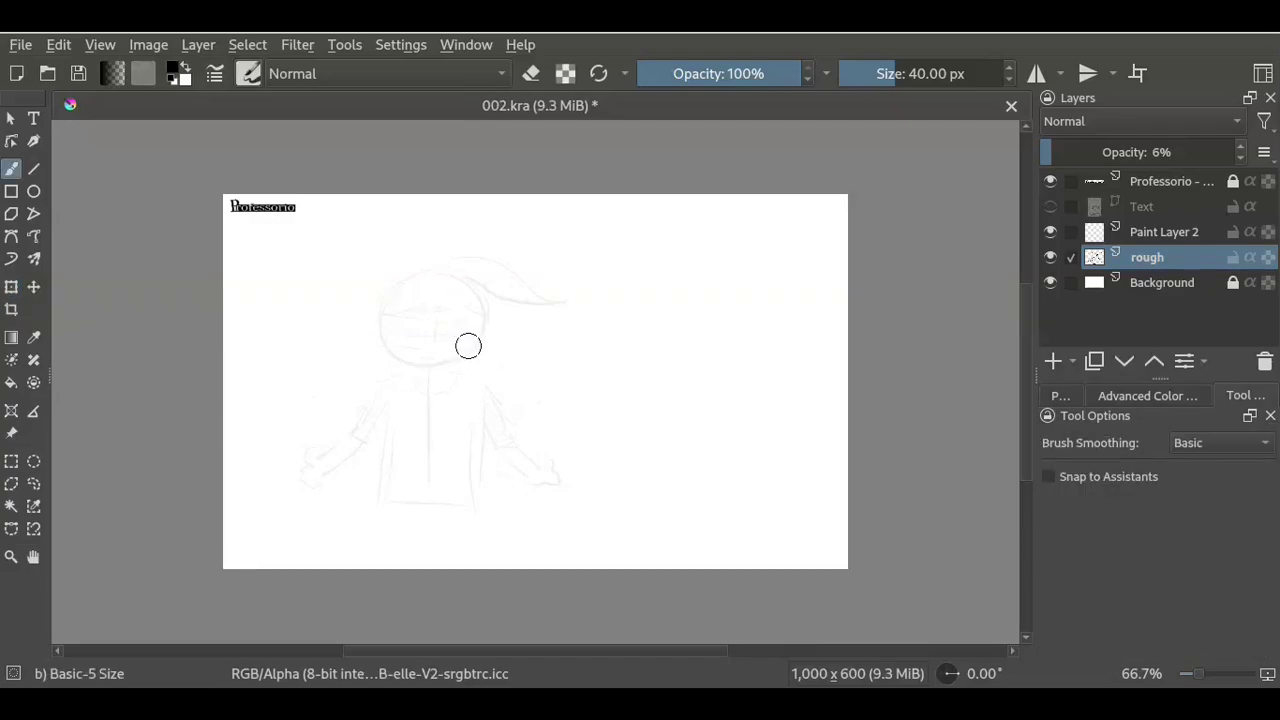
pyautogui.press('1')
pyautogui.press('pageup')
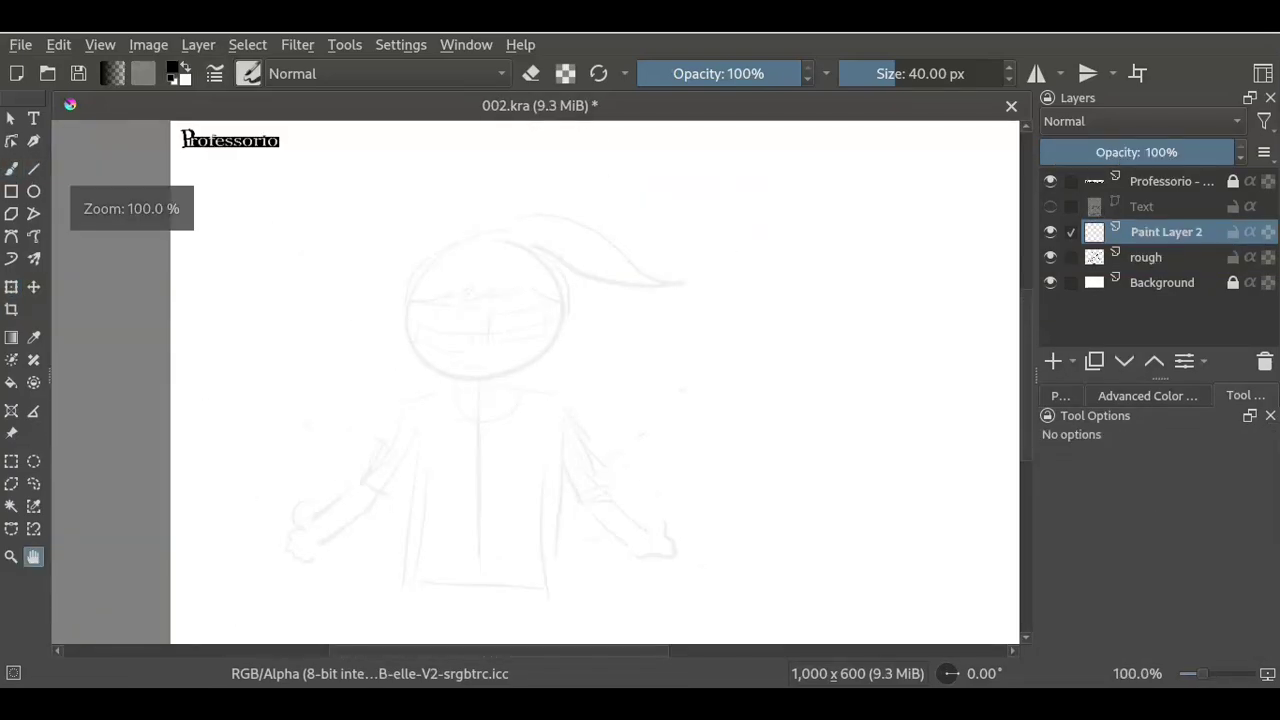
# - Ink the round head outline over the sketch, undoing a stray inner stroke
pyautogui.press('b')
pyautogui.moveTo(434, 256); pyautogui.dragTo(446, 247)
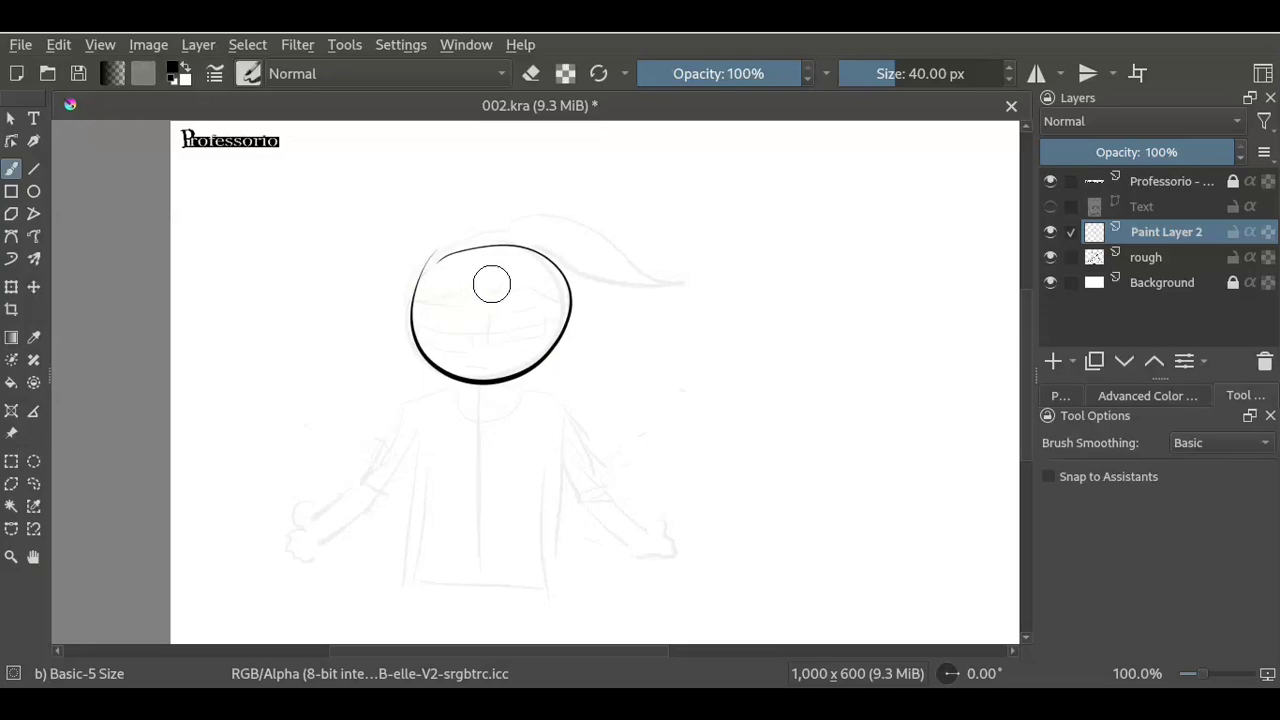
pyautogui.scroll(1, 547, 278)
pyautogui.scroll(1, 546, 280)
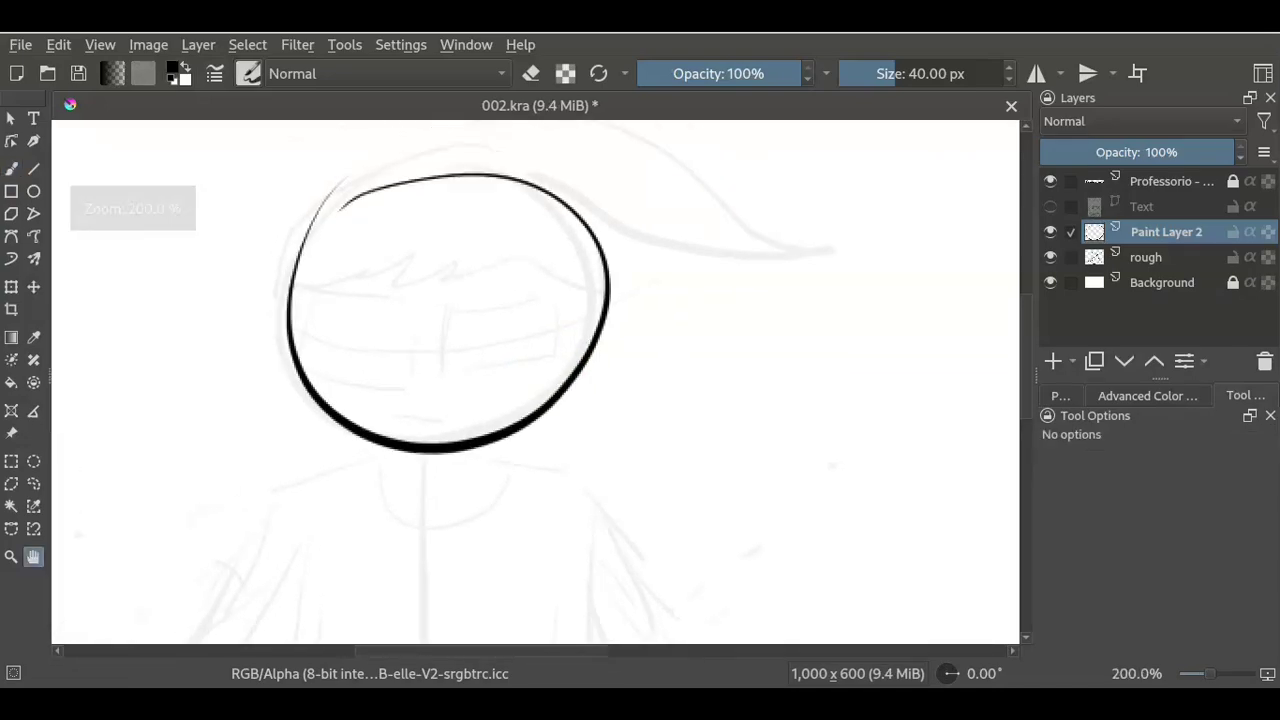
pyautogui.press('b')
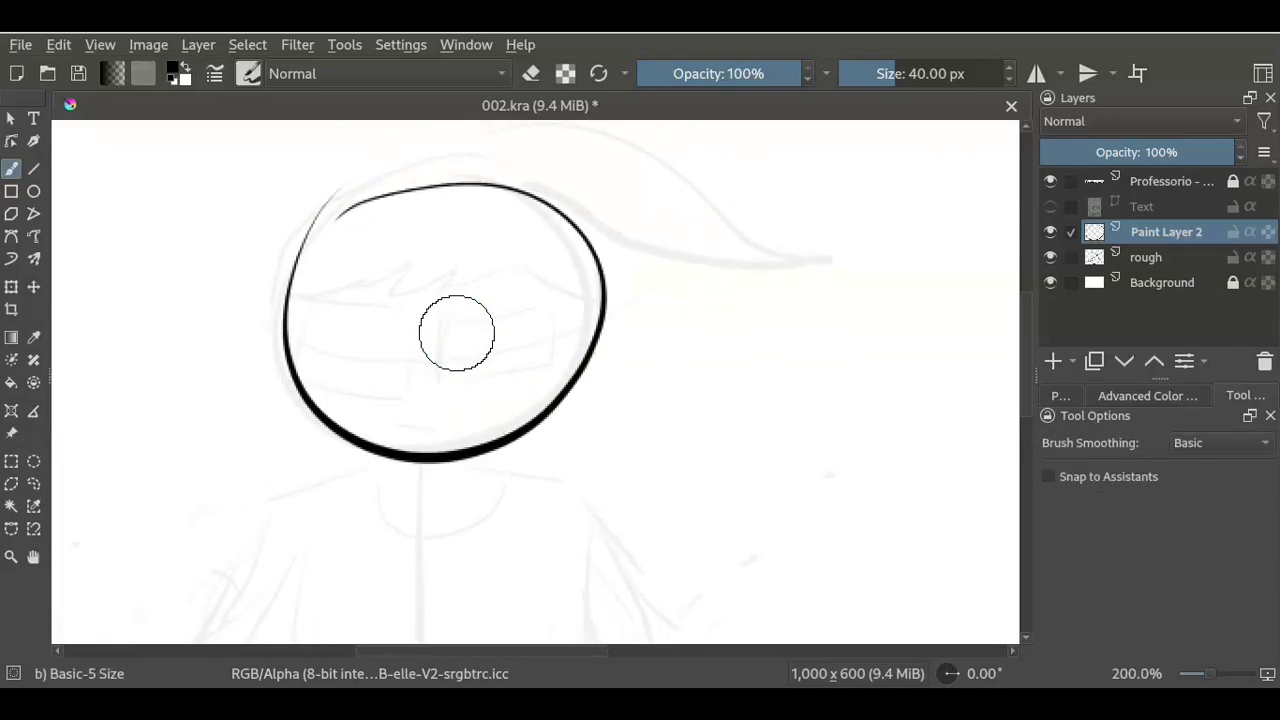
pyautogui.scroll(1, 456, 333)
pyautogui.moveTo(431, 300); pyautogui.dragTo(425, 395)
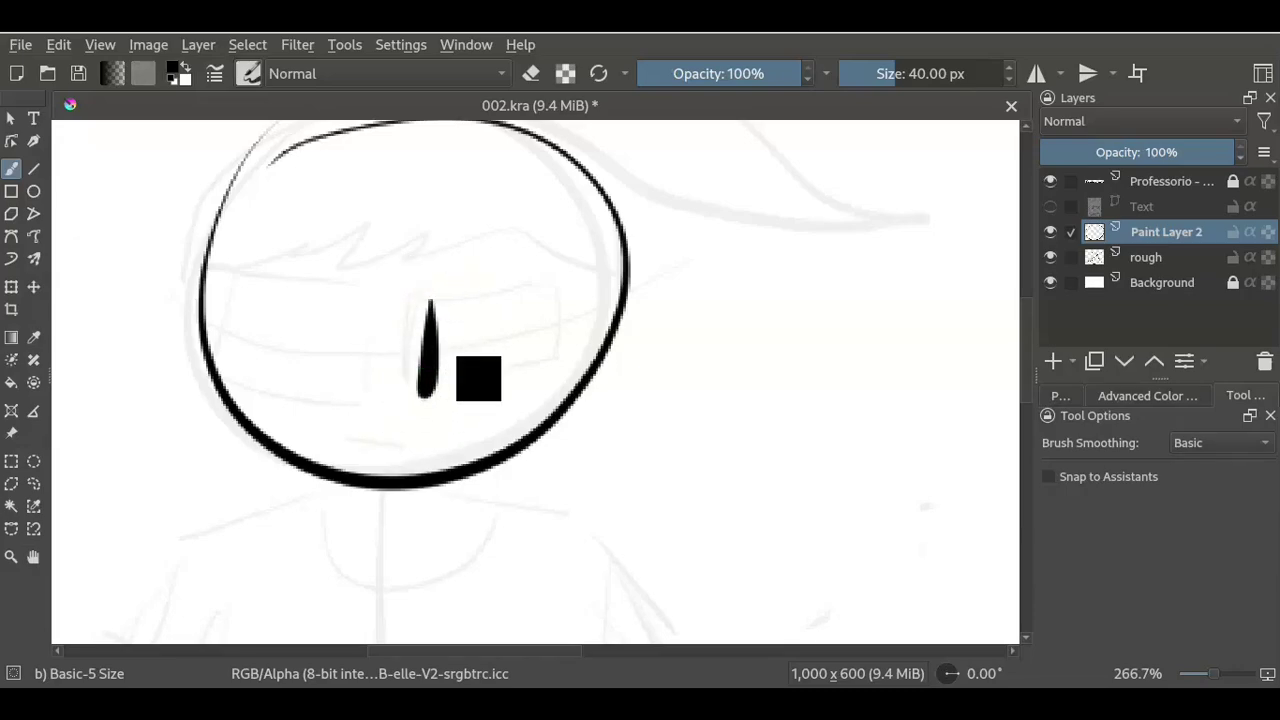
pyautogui.hotkey('ctrl', 'z')
pyautogui.scroll(-1, 423, 329)
# - Ink the right rectangular lens, undoing unwanted edge strokes
pyautogui.moveTo(446, 322)
pyautogui.mouseDown()
pyautogui.moveTo(443, 378)
pyautogui.moveTo(570, 383)
pyautogui.mouseUp()
pyautogui.moveTo(458, 317)
pyautogui.mouseDown()
pyautogui.moveTo(545, 316)
pyautogui.moveTo(563, 382)
pyautogui.mouseUp()
pyautogui.moveTo(410, 320)
pyautogui.mouseDown()
pyautogui.moveTo(410, 376)
pyautogui.moveTo(286, 363)
pyautogui.mouseUp()
pyautogui.hotkey('ctrl', 'z')
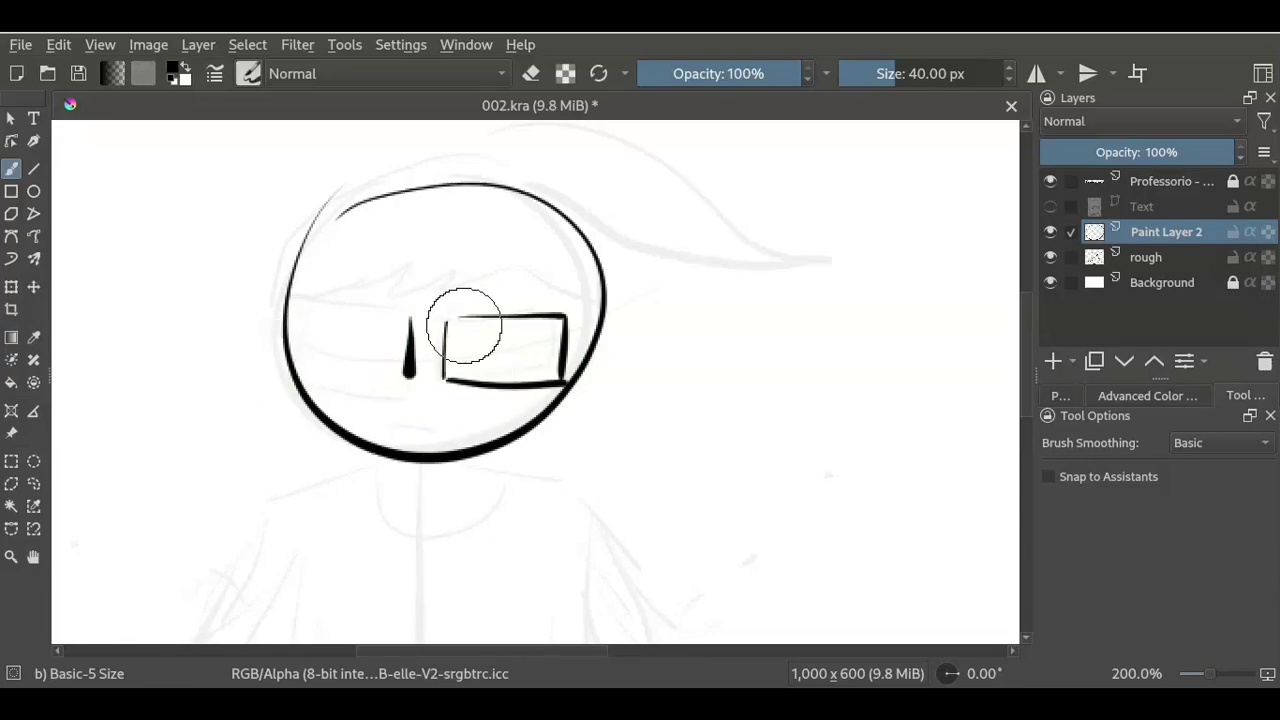
pyautogui.hotkey('ctrl', 'z')
pyautogui.press('-')
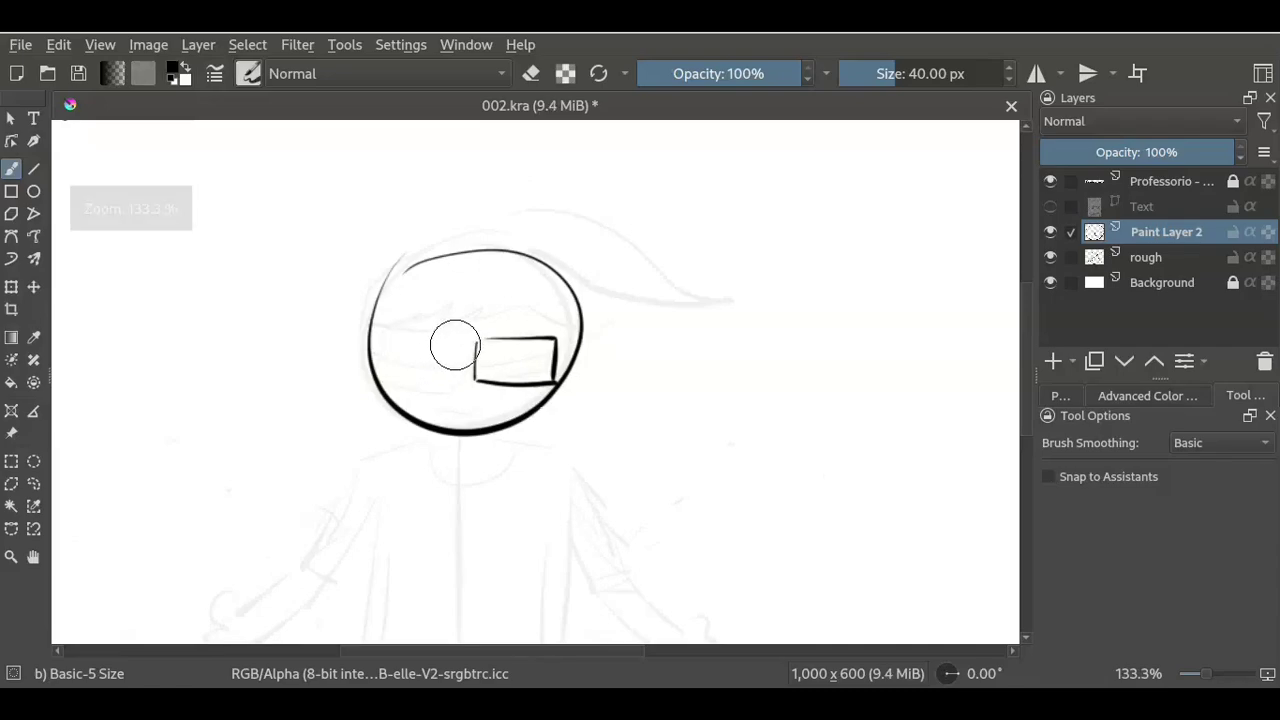
# - Ink the left lens, redoing uneven edges, and draw the bridge joining the lenses
pyautogui.moveTo(451, 343)
pyautogui.mouseDown()
pyautogui.moveTo(450, 385)
pyautogui.moveTo(364, 377)
pyautogui.mouseUp()
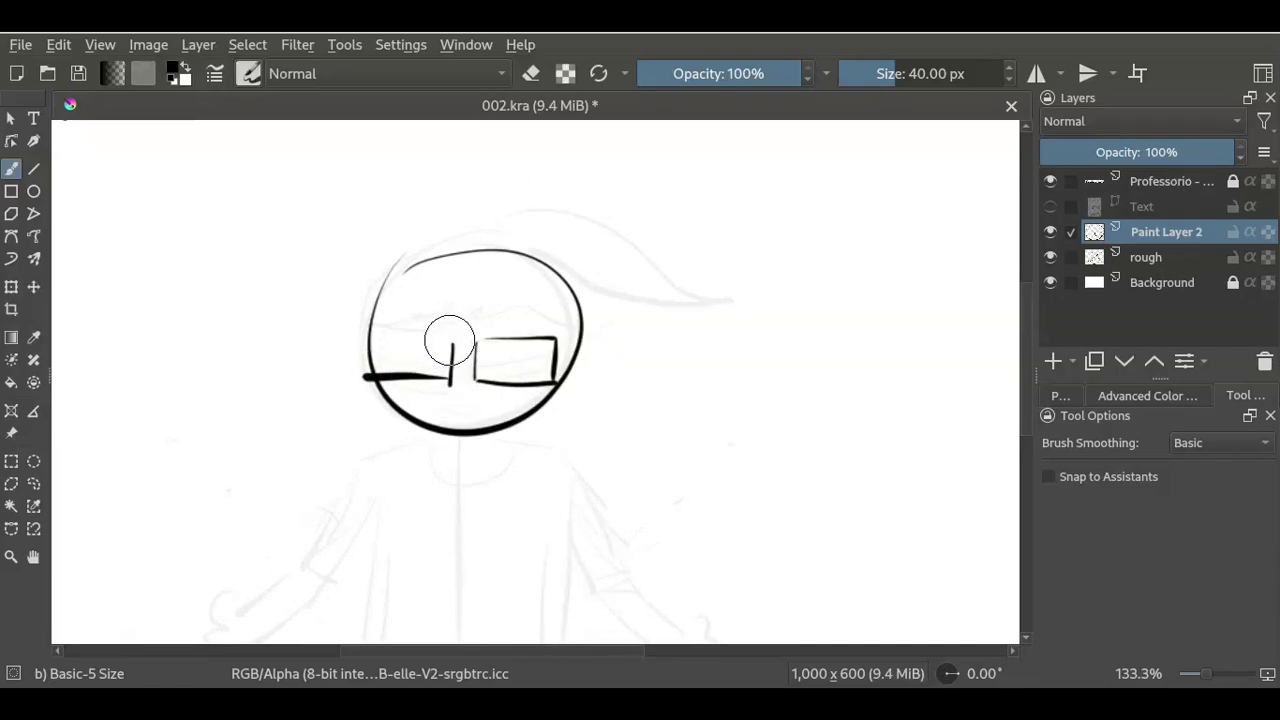
pyautogui.hotkey('ctrl', 'z')
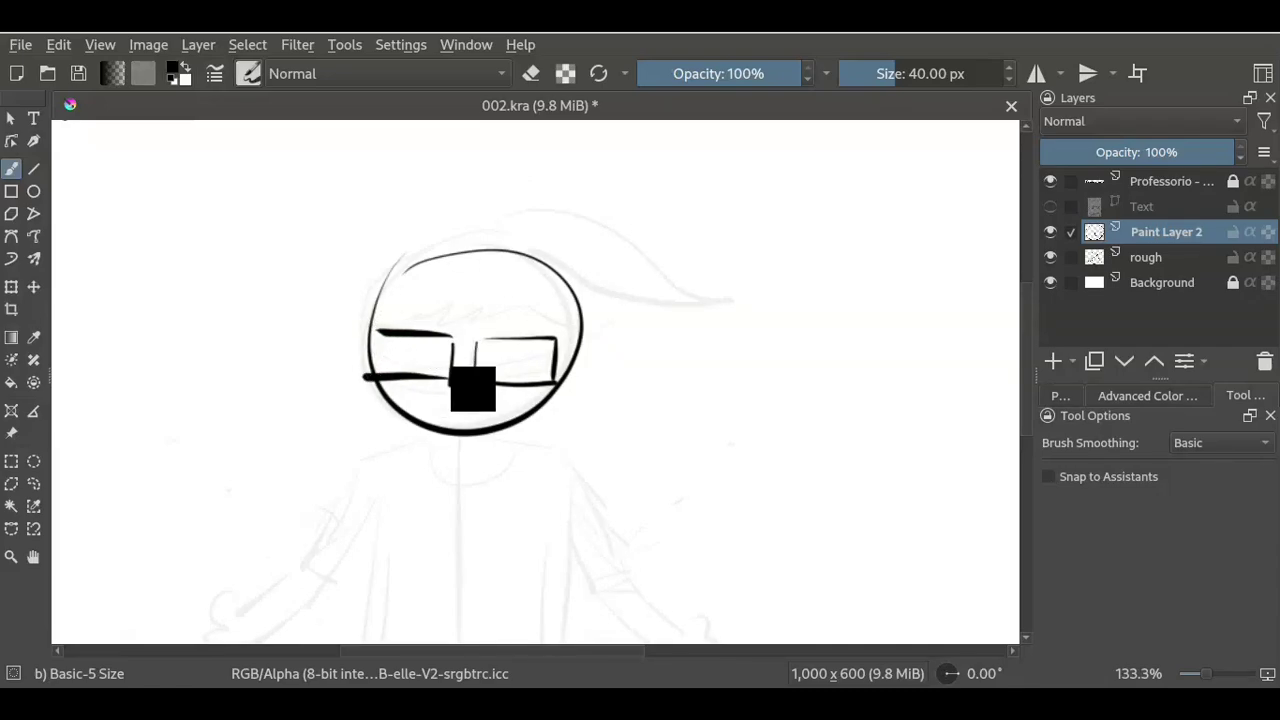
pyautogui.hotkey('ctrl', 'z')
pyautogui.moveTo(370, 325)
pyautogui.mouseDown()
pyautogui.moveTo(432, 334)
pyautogui.moveTo(364, 386)
pyautogui.mouseUp()
pyautogui.hotkey('ctrl', 'z')
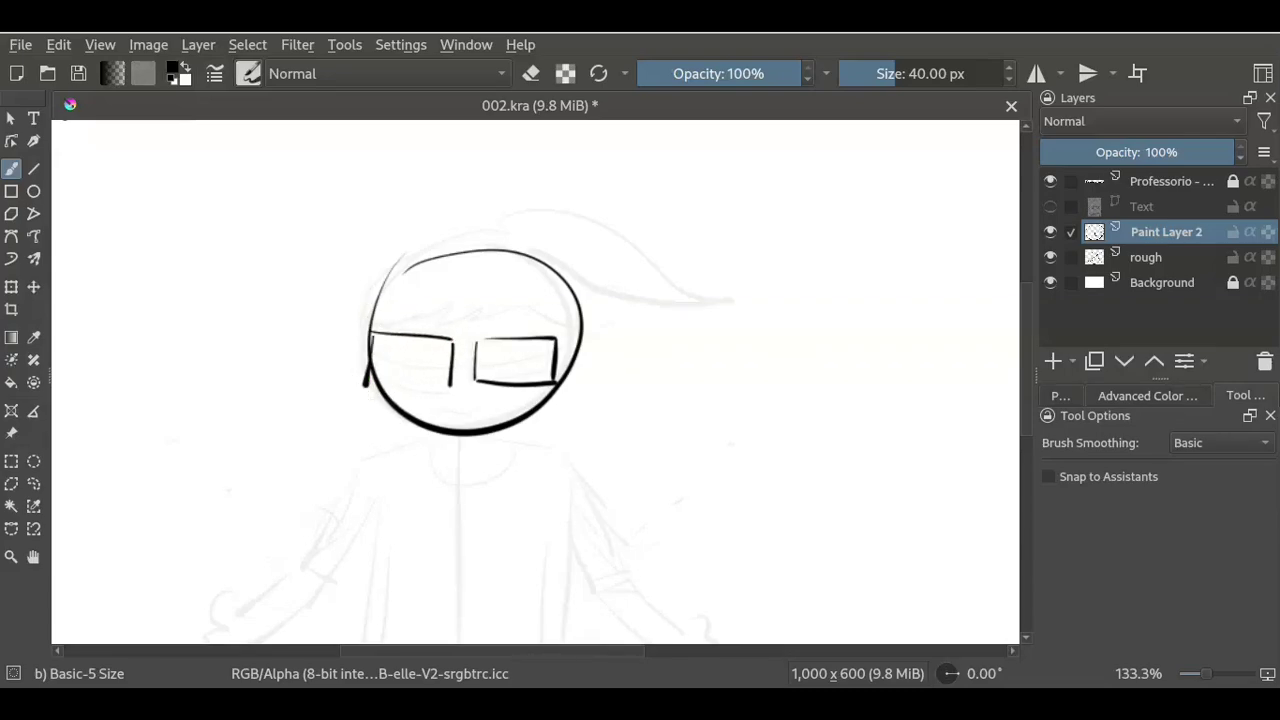
pyautogui.hotkey('ctrl', 'z')
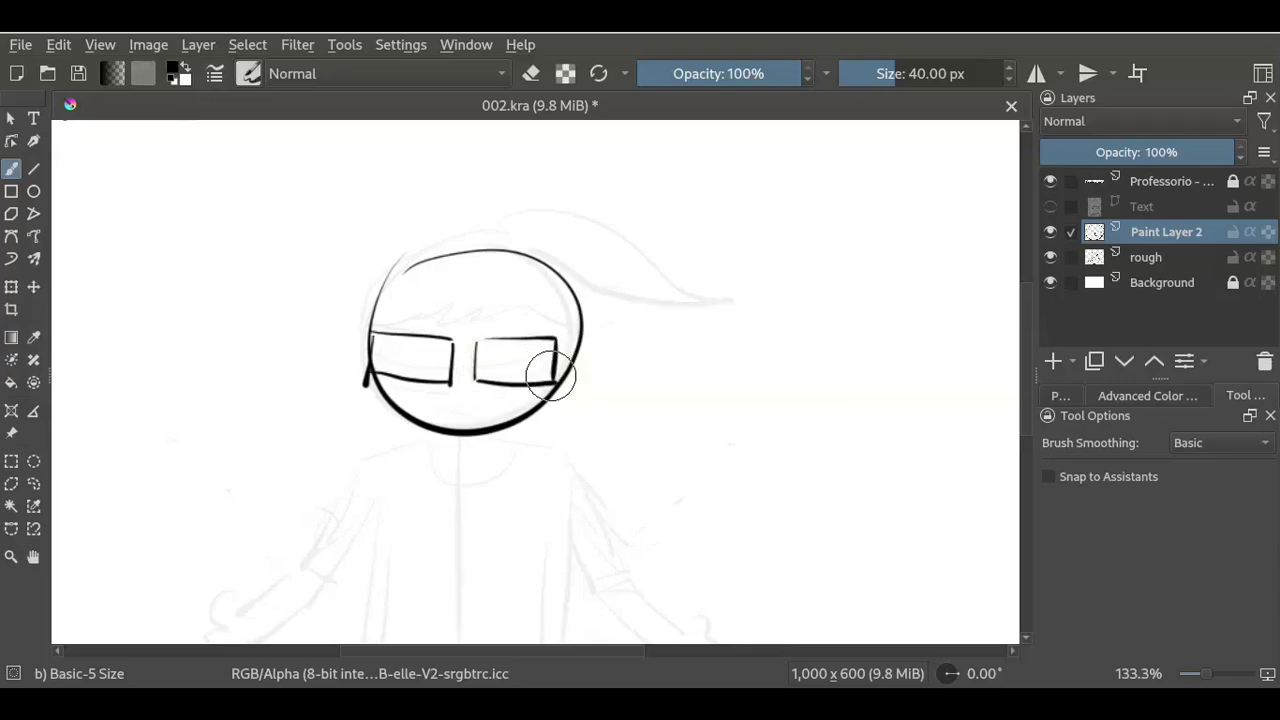
pyautogui.moveTo(530, 340); pyautogui.dragTo(455, 338)
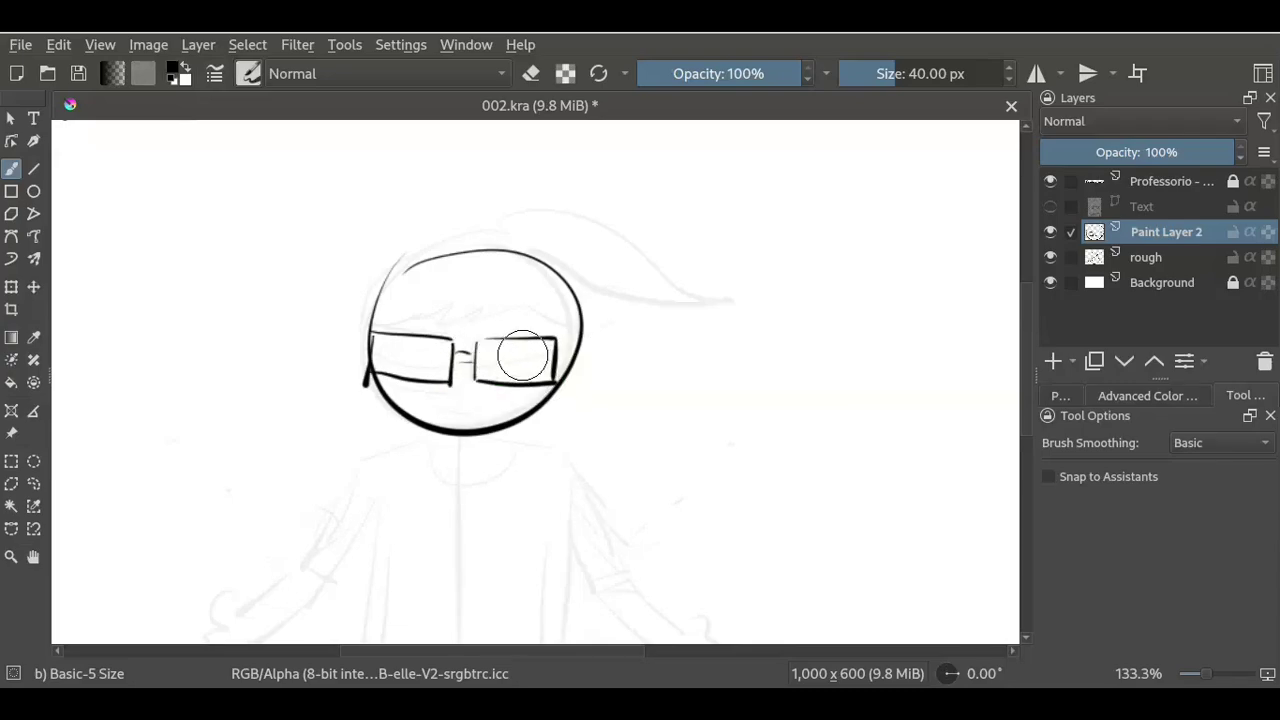
# - Ink the glasses arm, redo hair strokes, and ink a thicker curved mouth
pyautogui.moveTo(538, 311); pyautogui.dragTo(581, 340)
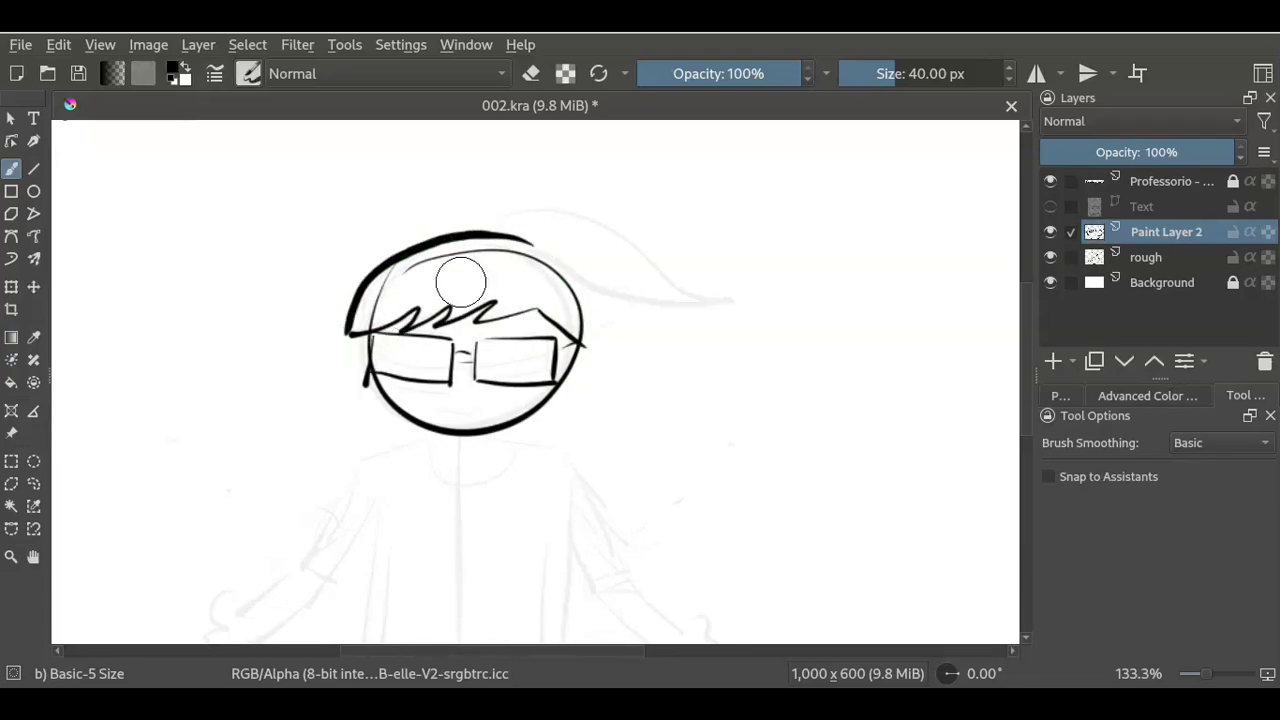
pyautogui.hotkey('ctrl', 'z')
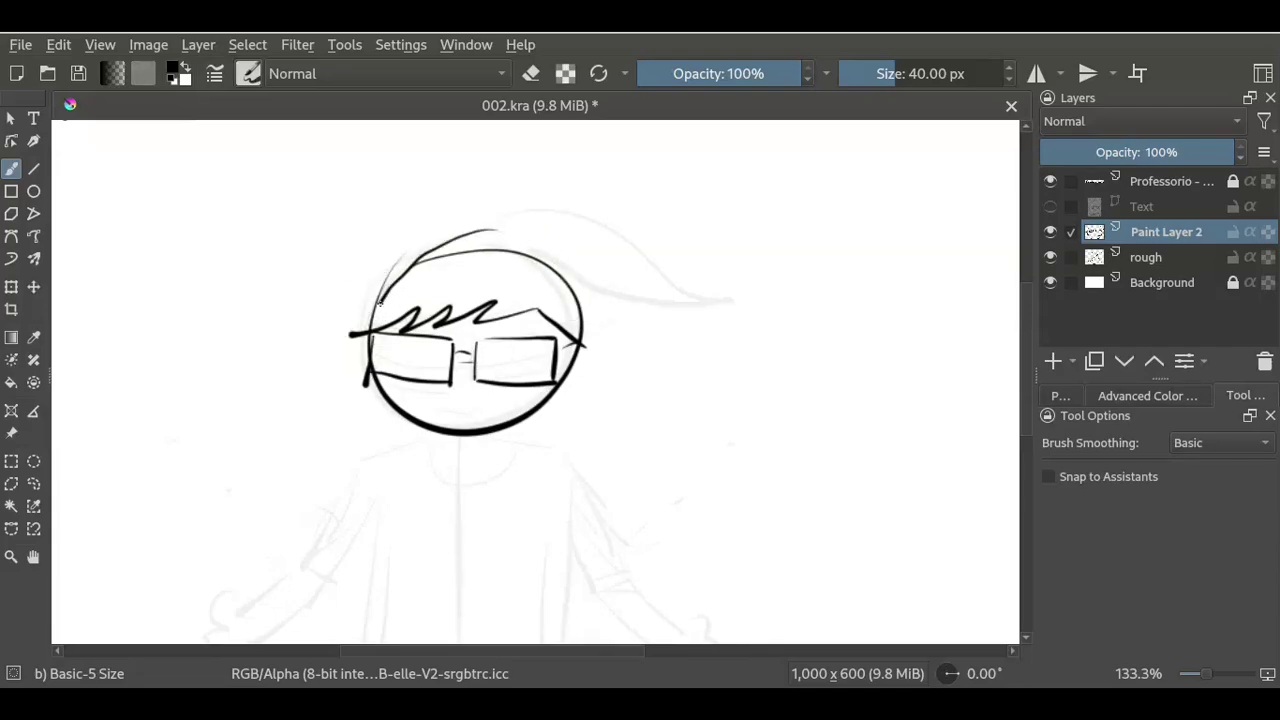
pyautogui.hotkey('ctrl', 'z')
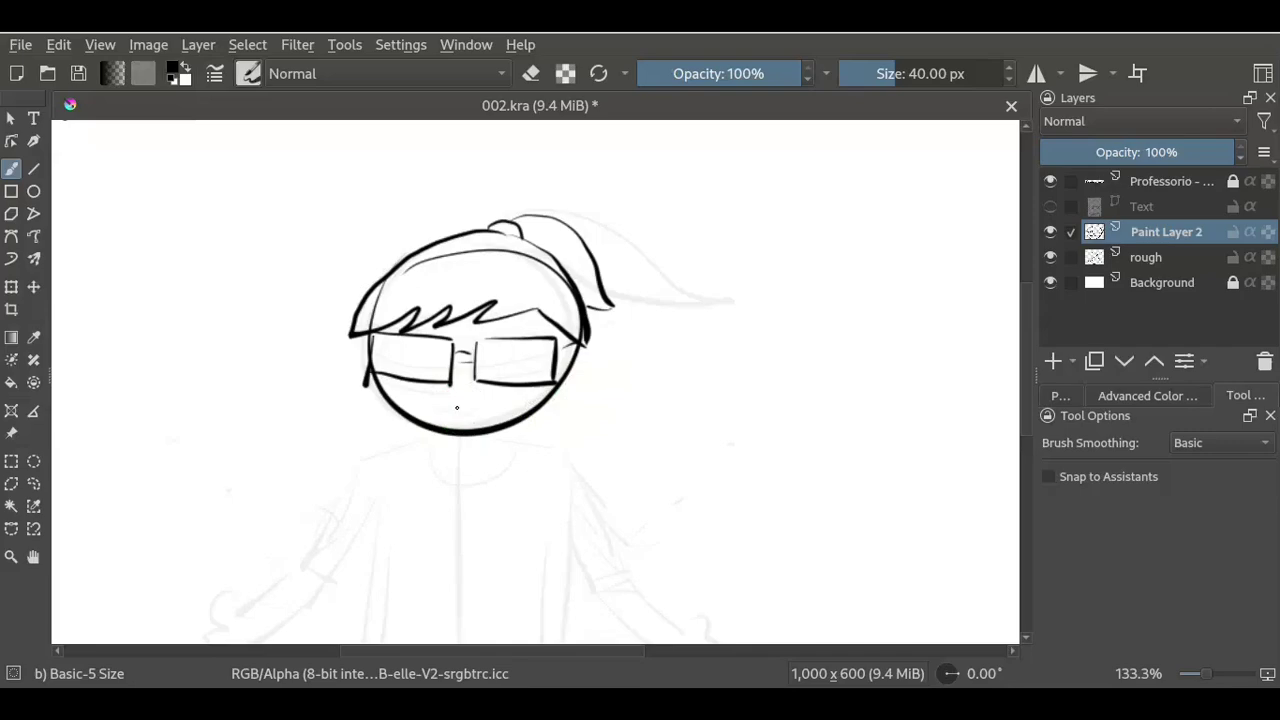
pyautogui.hotkey('ctrl', '+')
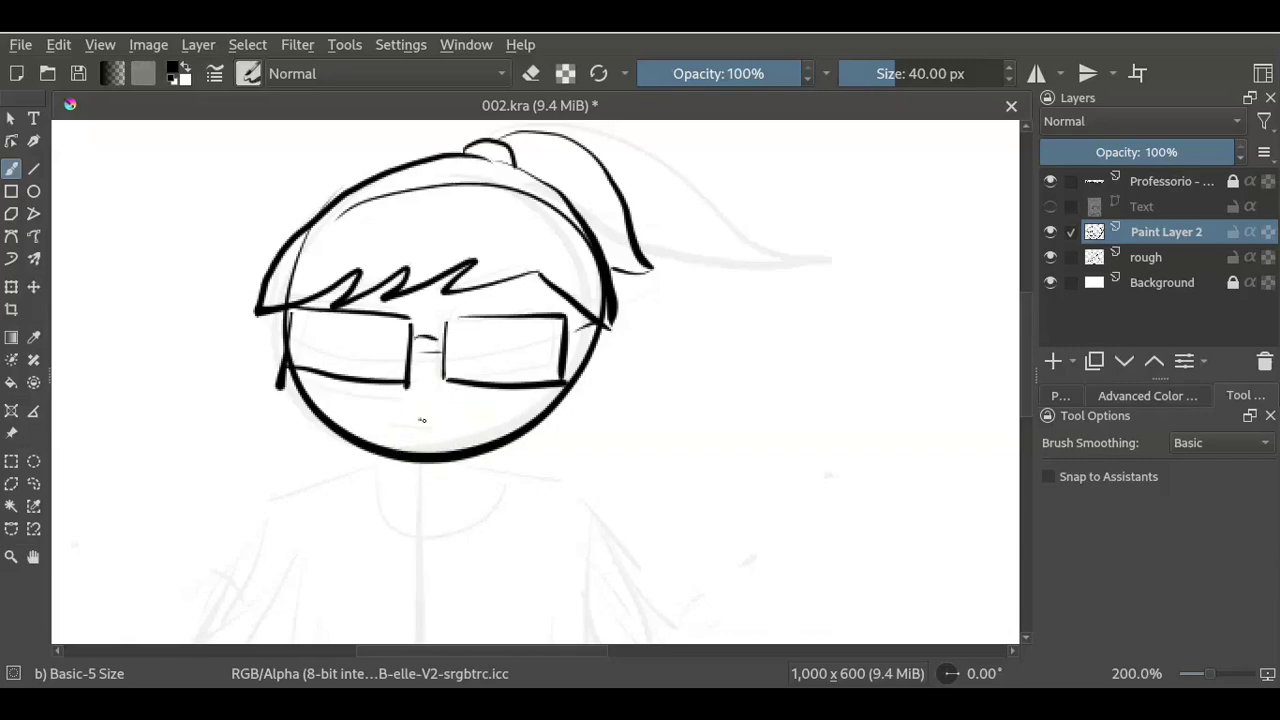
pyautogui.hotkey('ctrl', 'z')
pyautogui.moveTo(410, 412); pyautogui.dragTo(442, 428)
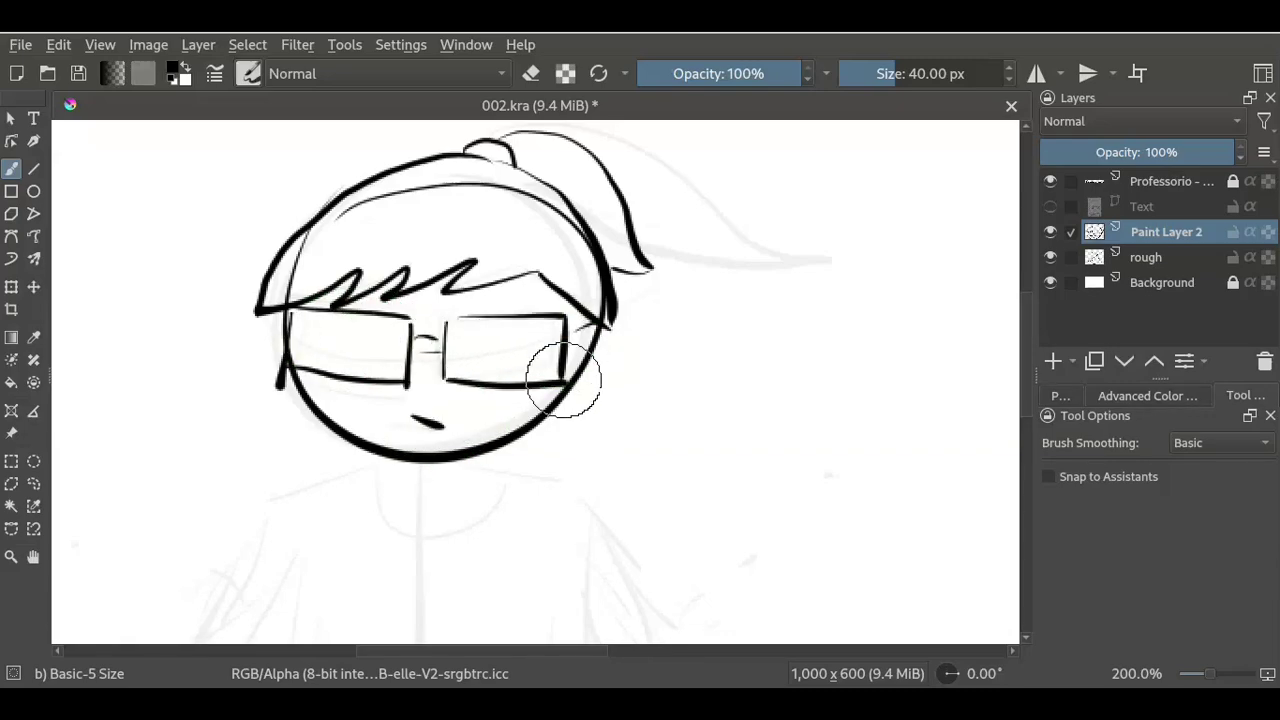
pyautogui.hotkey('ctrl', '+')
pyautogui.hotkey('ctrl', '+')
pyautogui.hotkey('ctrl', '+')
pyautogui.moveTo(466, 314)
pyautogui.mouseDown()
pyautogui.moveTo(586, 386)
pyautogui.moveTo(685, 392)
pyautogui.mouseUp()
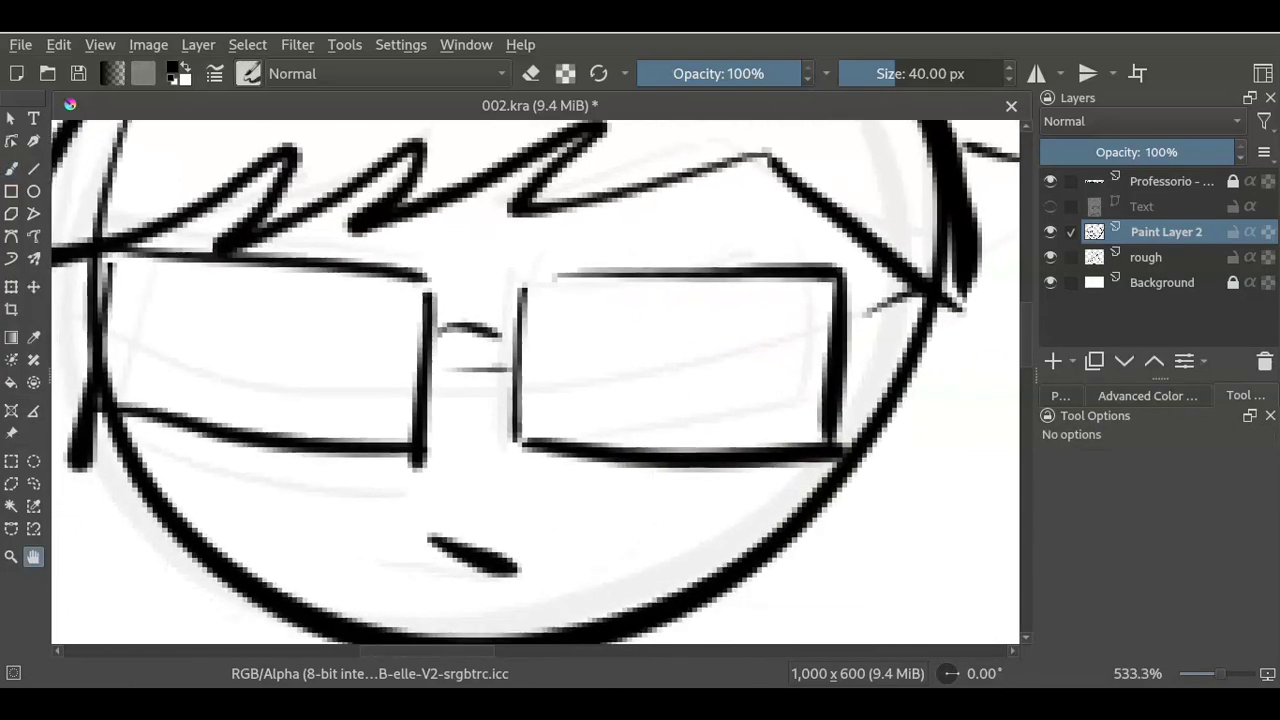
# - Draw the top, side and bottom inner frame lines of the right lens
pyautogui.moveTo(501, 259); pyautogui.dragTo(514, 243)
pyautogui.press('b')
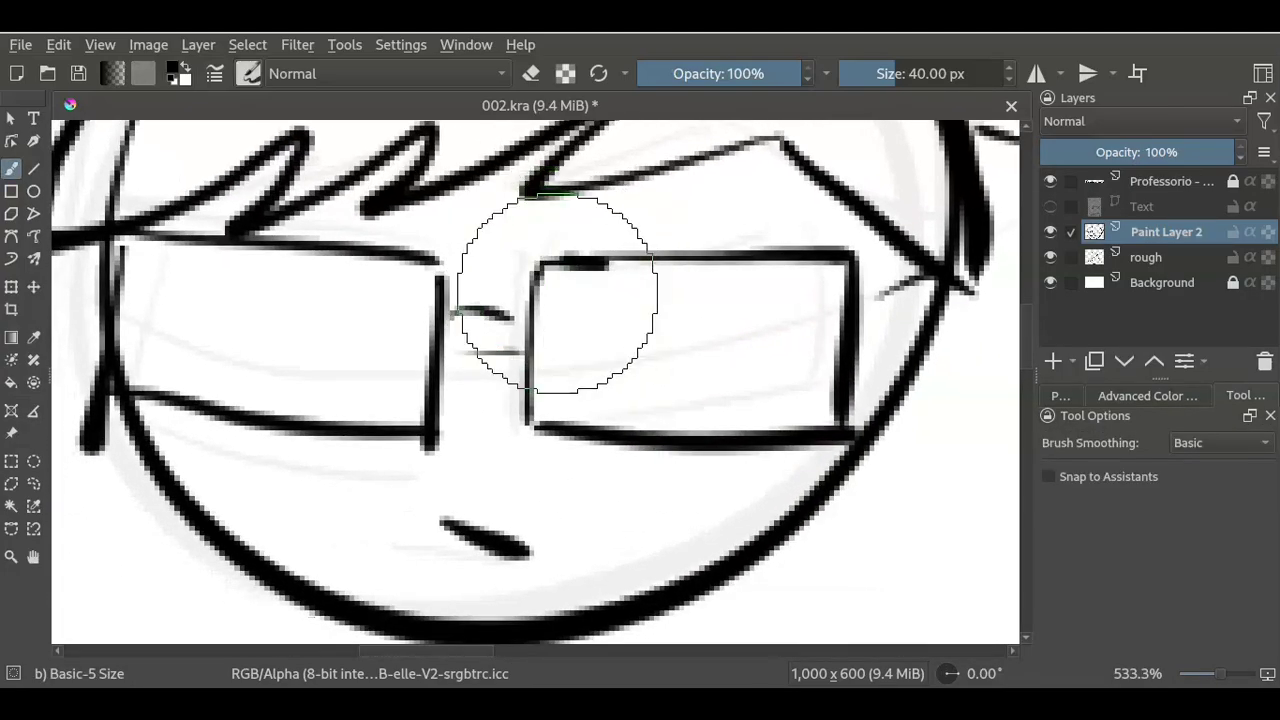
pyautogui.moveTo(560, 302)
pyautogui.mouseDown()
pyautogui.moveTo(561, 332)
pyautogui.moveTo(629, 297)
pyautogui.mouseUp()
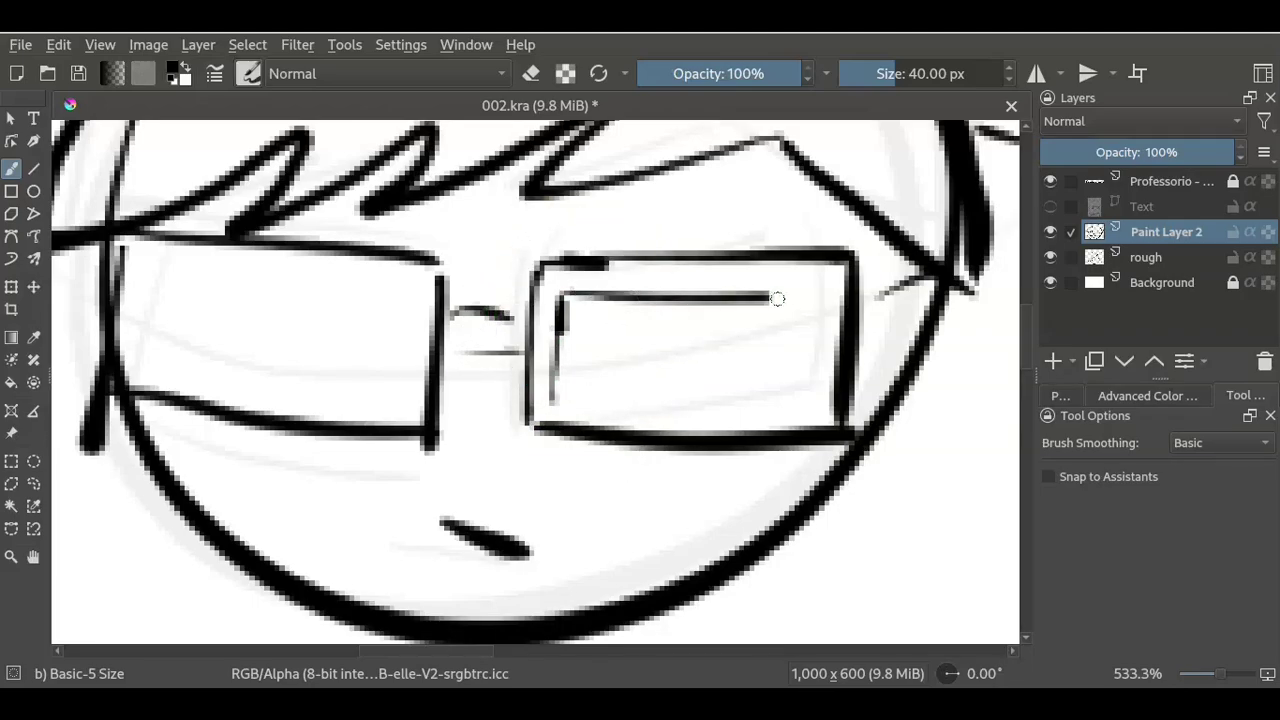
pyautogui.hotkey('ctrl', 'z')
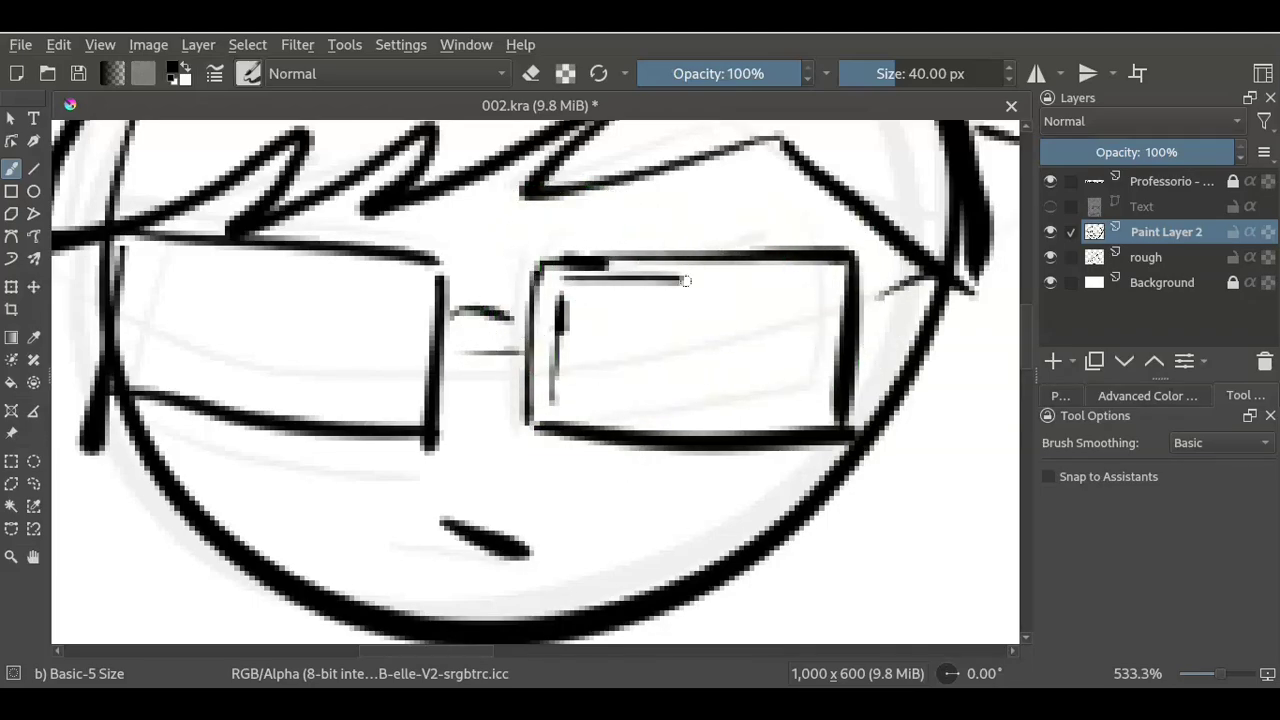
pyautogui.hotkey('ctrl', 'z')
pyautogui.moveTo(580, 290); pyautogui.dragTo(690, 291)
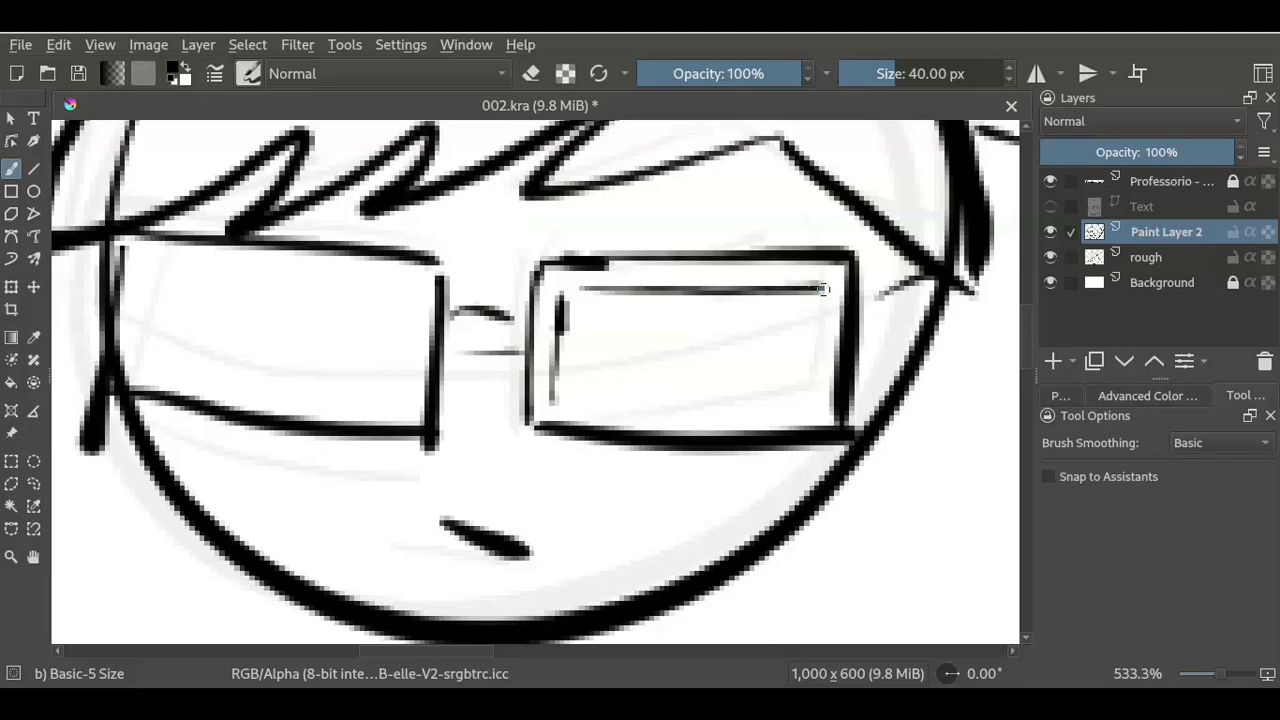
pyautogui.moveTo(818, 347); pyautogui.dragTo(818, 372)
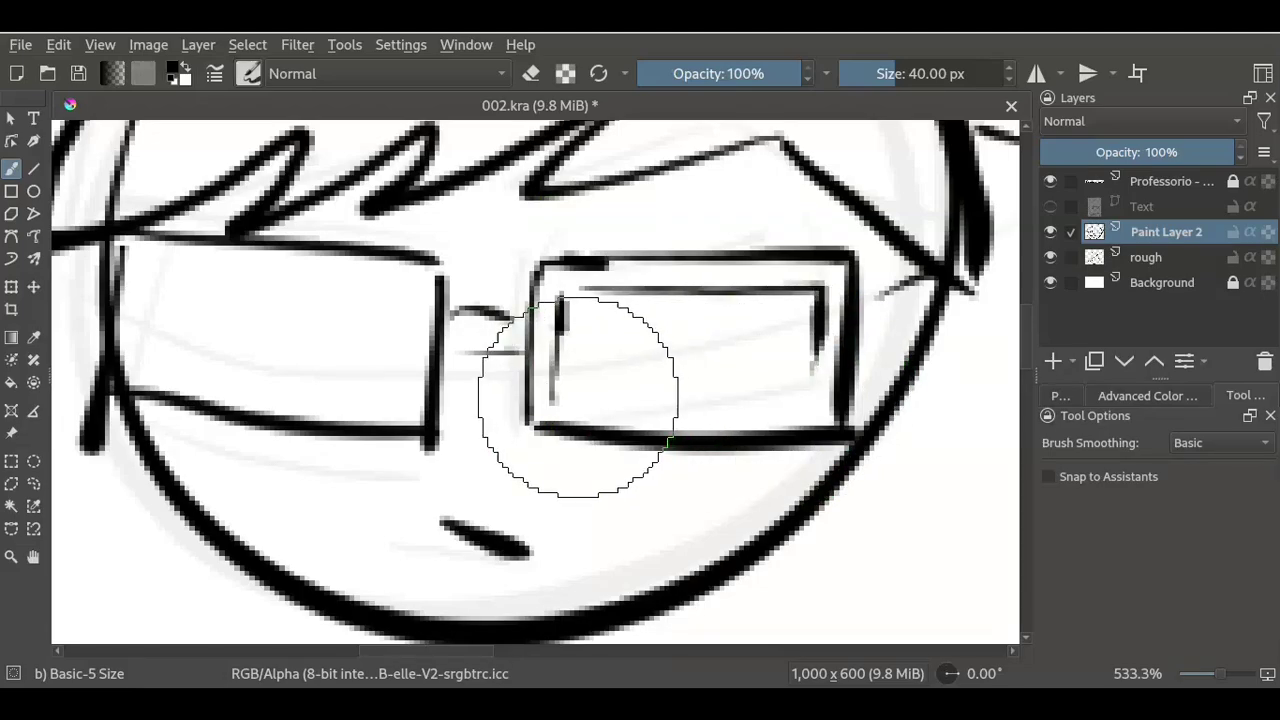
pyautogui.moveTo(556, 400); pyautogui.dragTo(815, 412)
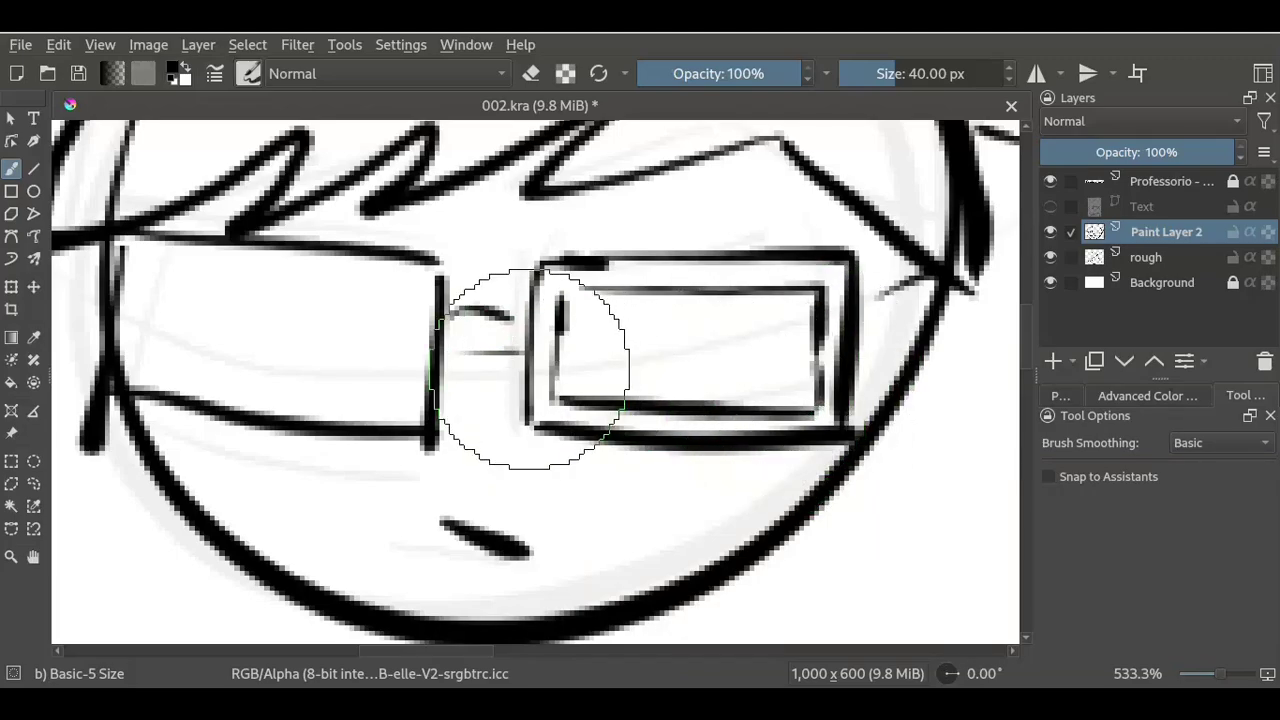
# - Draw the inner frame line in the left lens, undoing a stray crossing line
pyautogui.moveTo(395, 300); pyautogui.dragTo(660, 298)
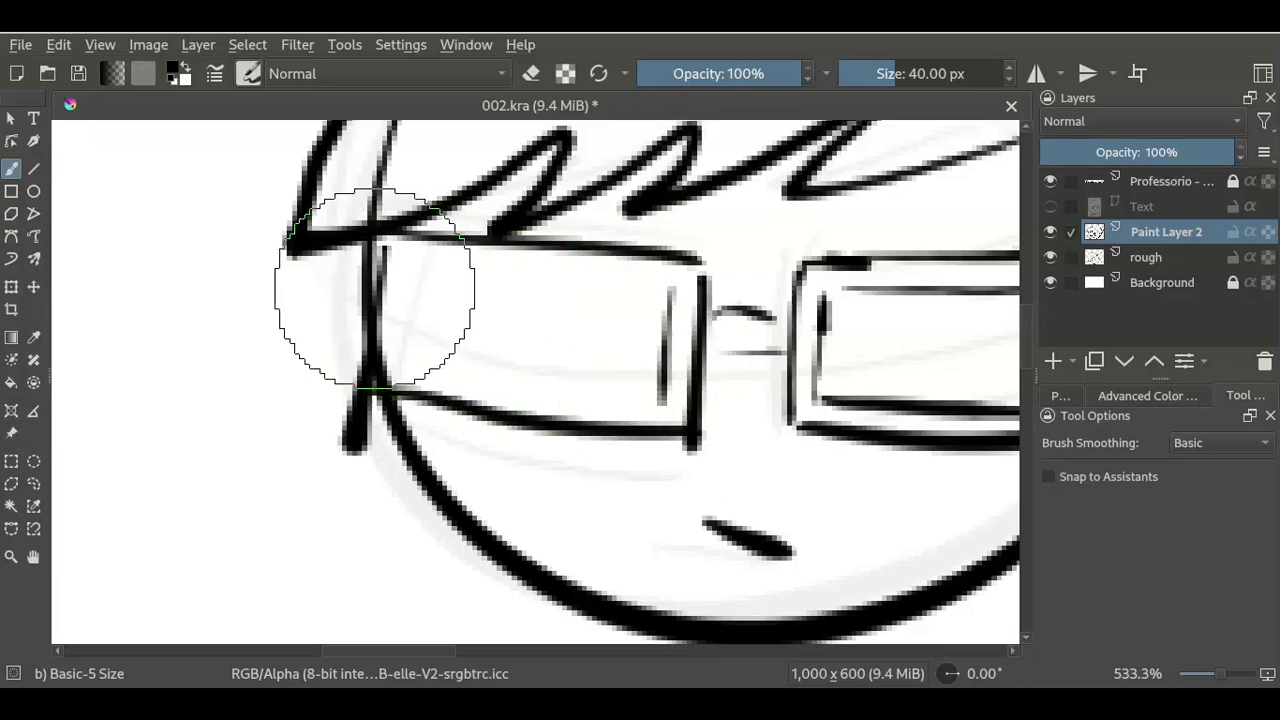
pyautogui.moveTo(407, 264)
pyautogui.mouseDown()
pyautogui.moveTo(403, 295)
pyautogui.moveTo(540, 281)
pyautogui.mouseUp()
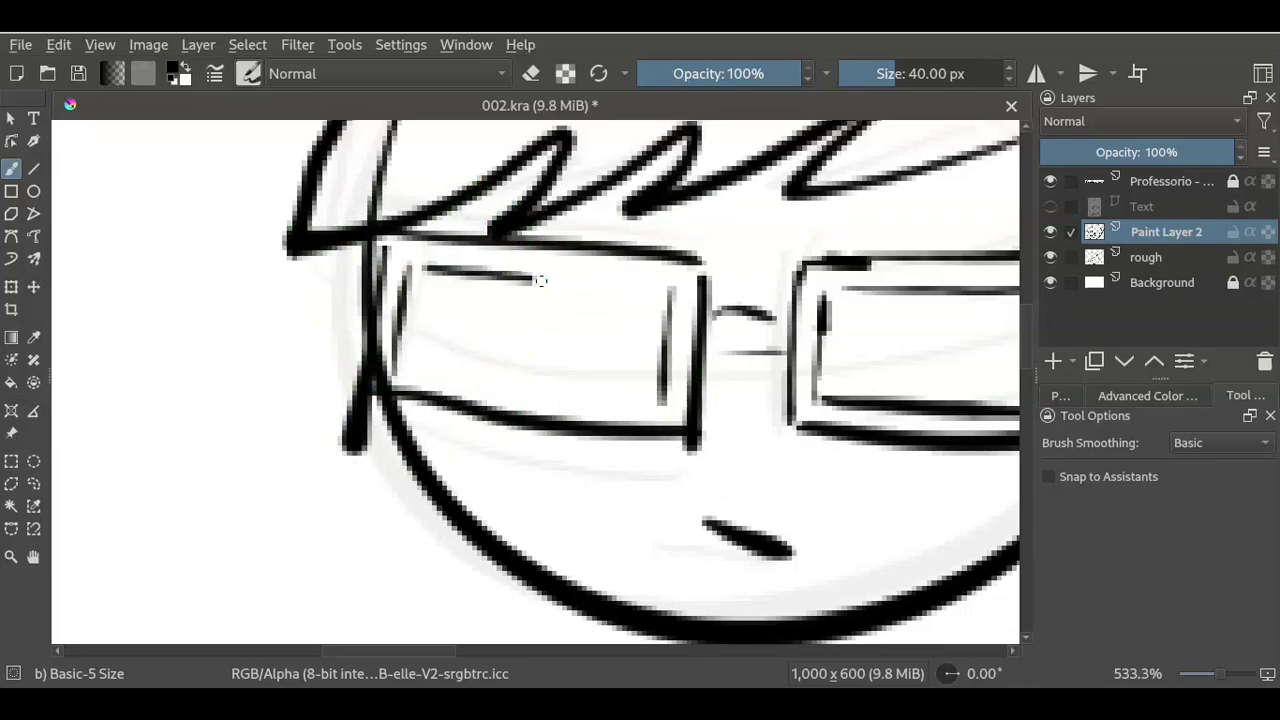
pyautogui.moveTo(428, 357)
pyautogui.mouseDown()
pyautogui.moveTo(590, 388)
pyautogui.moveTo(600, 405)
pyautogui.moveTo(438, 376)
pyautogui.moveTo(655, 404)
pyautogui.mouseUp()
pyautogui.hotkey('ctrl', 'z')
pyautogui.hotkey('ctrl', 'z')
pyautogui.hotkey('ctrl', 'z')
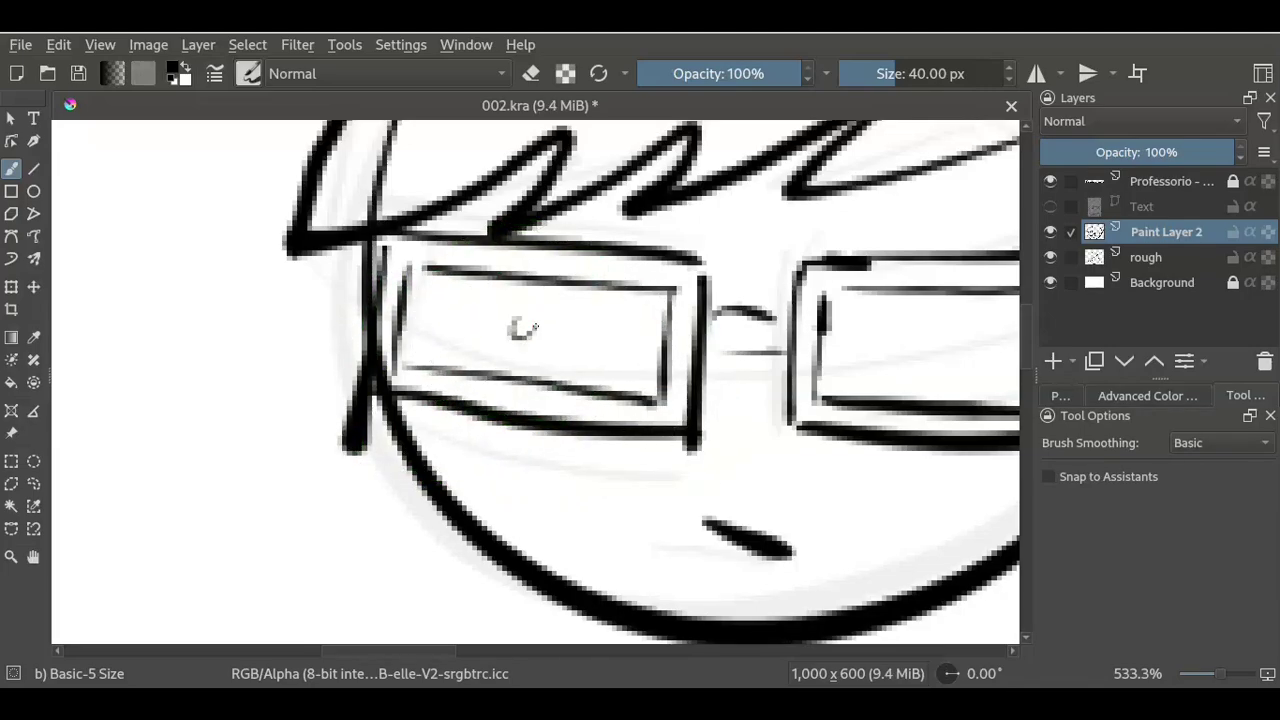
# - Draw a round pupil in the lenses and fill the left pupil solid black
pyautogui.moveTo(512, 335); pyautogui.dragTo(515, 338)
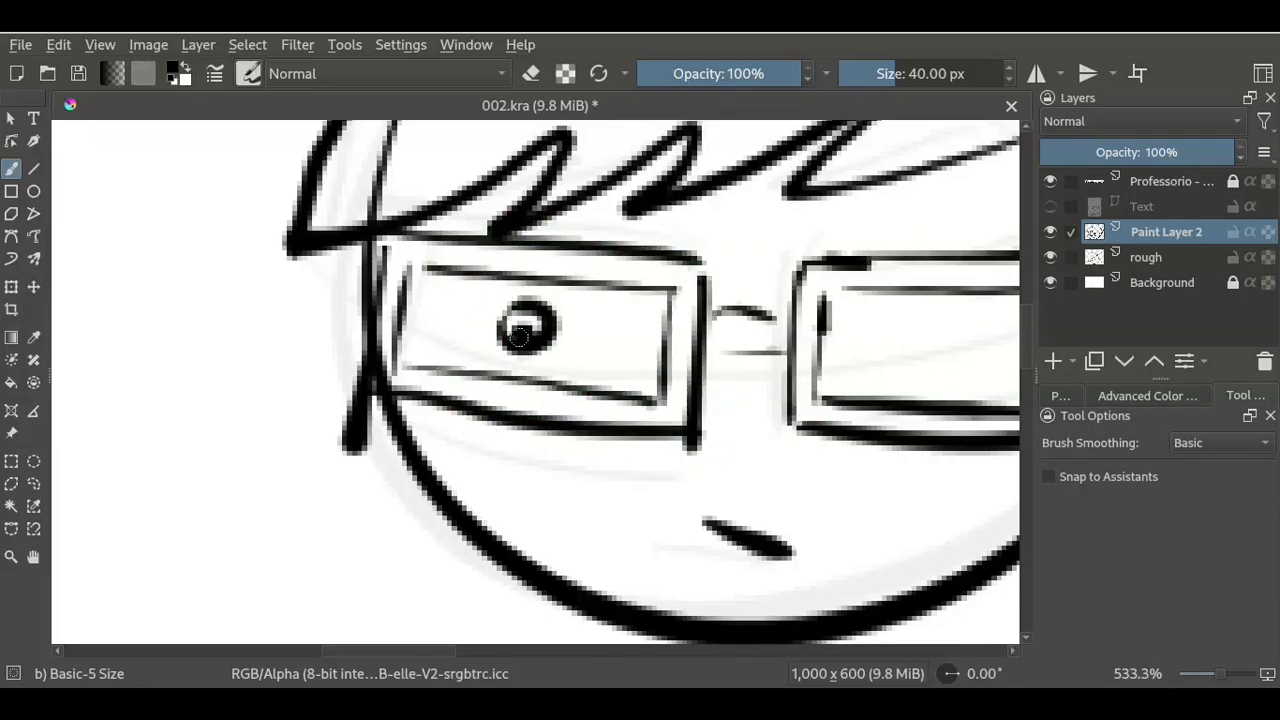
pyautogui.moveTo(928, 358)
pyautogui.mouseDown()
pyautogui.moveTo(690, 340)
pyautogui.moveTo(714, 323)
pyautogui.moveTo(730, 335)
pyautogui.moveTo(729, 288)
pyautogui.mouseUp()
pyautogui.hotkey('ctrl', 'z')
pyautogui.hotkey('ctrl', 'z')
pyautogui.hotkey('ctrl', 'z')
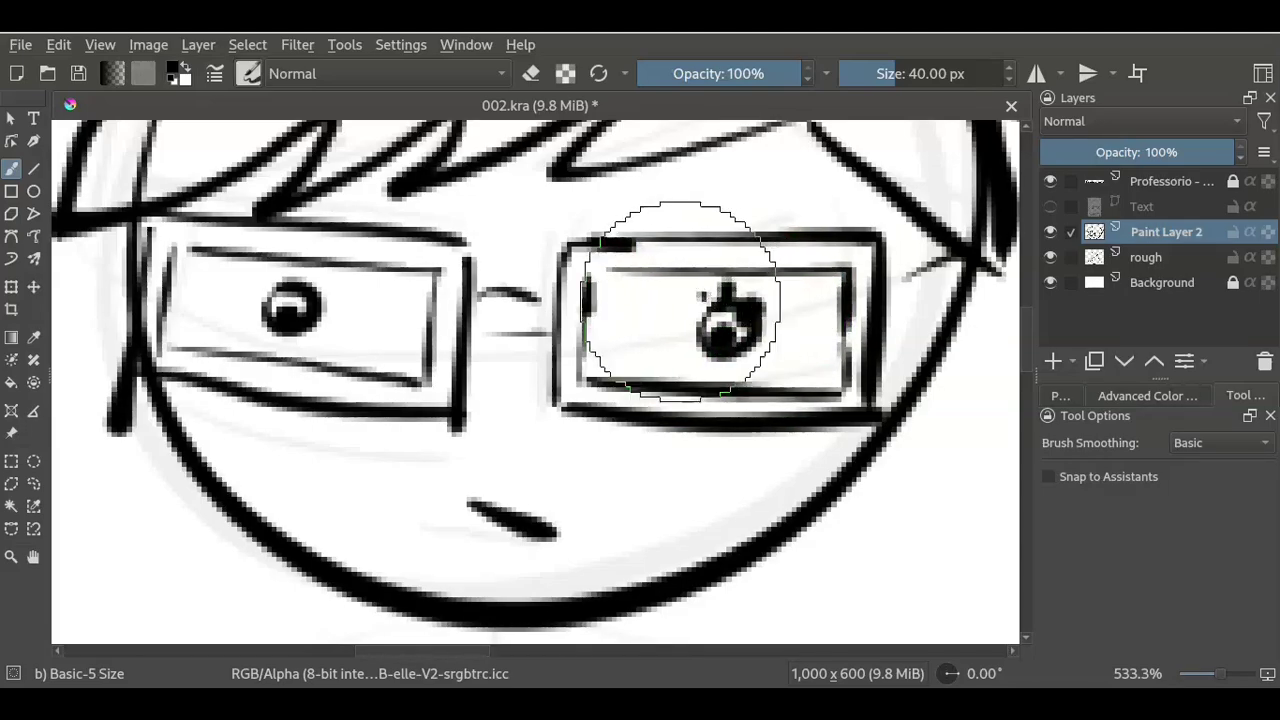
pyautogui.click(342, 286)
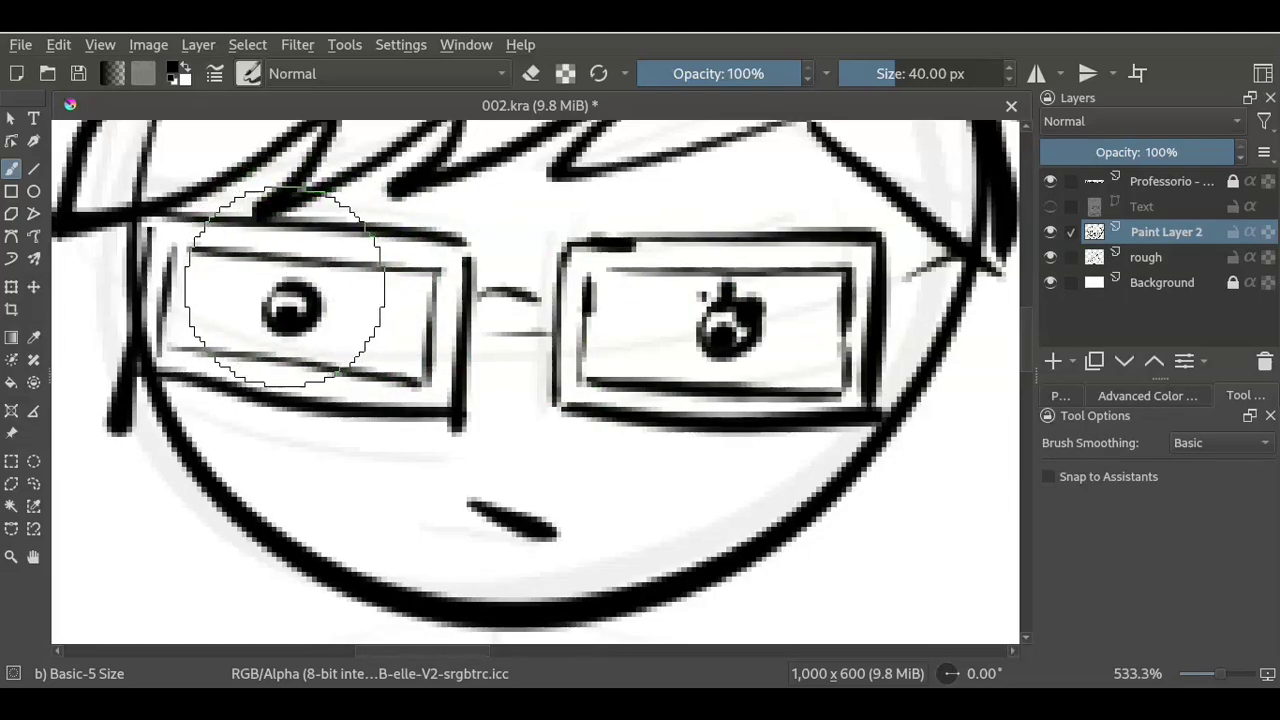
pyautogui.moveTo(270, 280)
pyautogui.mouseDown()
pyautogui.moveTo(286, 296)
pyautogui.moveTo(302, 270)
pyautogui.mouseUp()
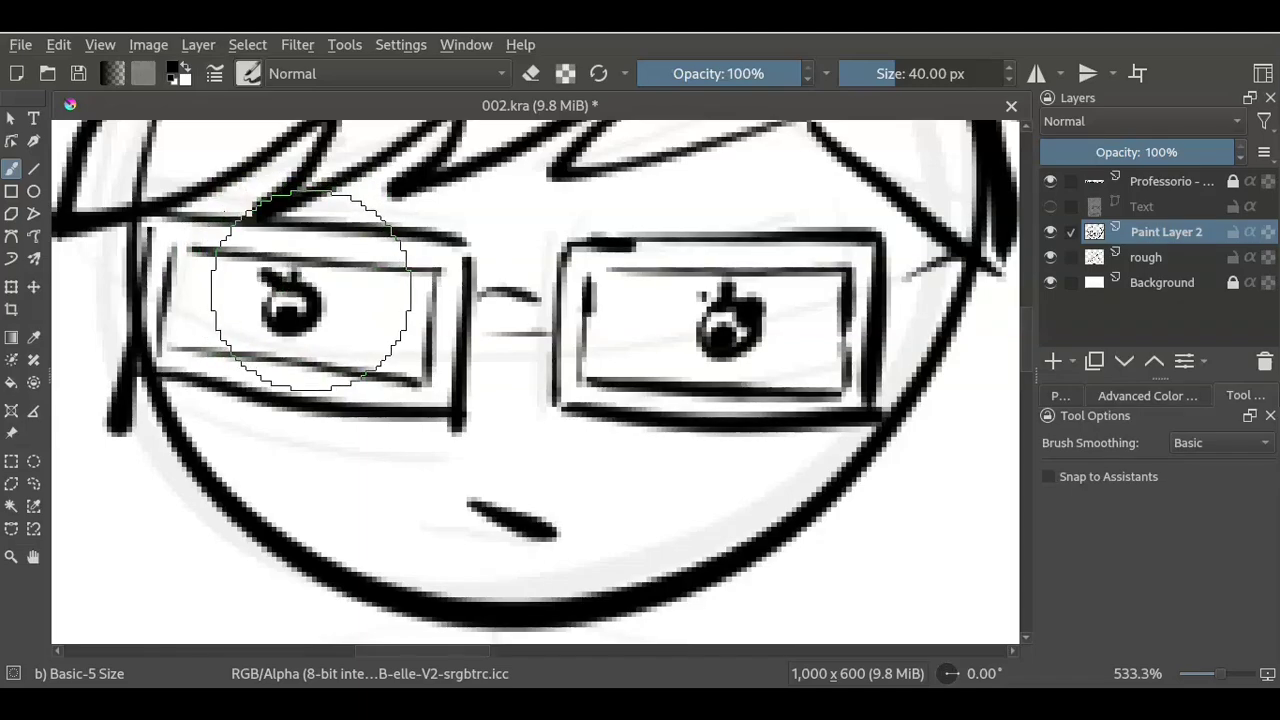
# - Zoom in on the right lens's outer edge and try a joining line to the face
pyautogui.scroll(-1, 505, 488)
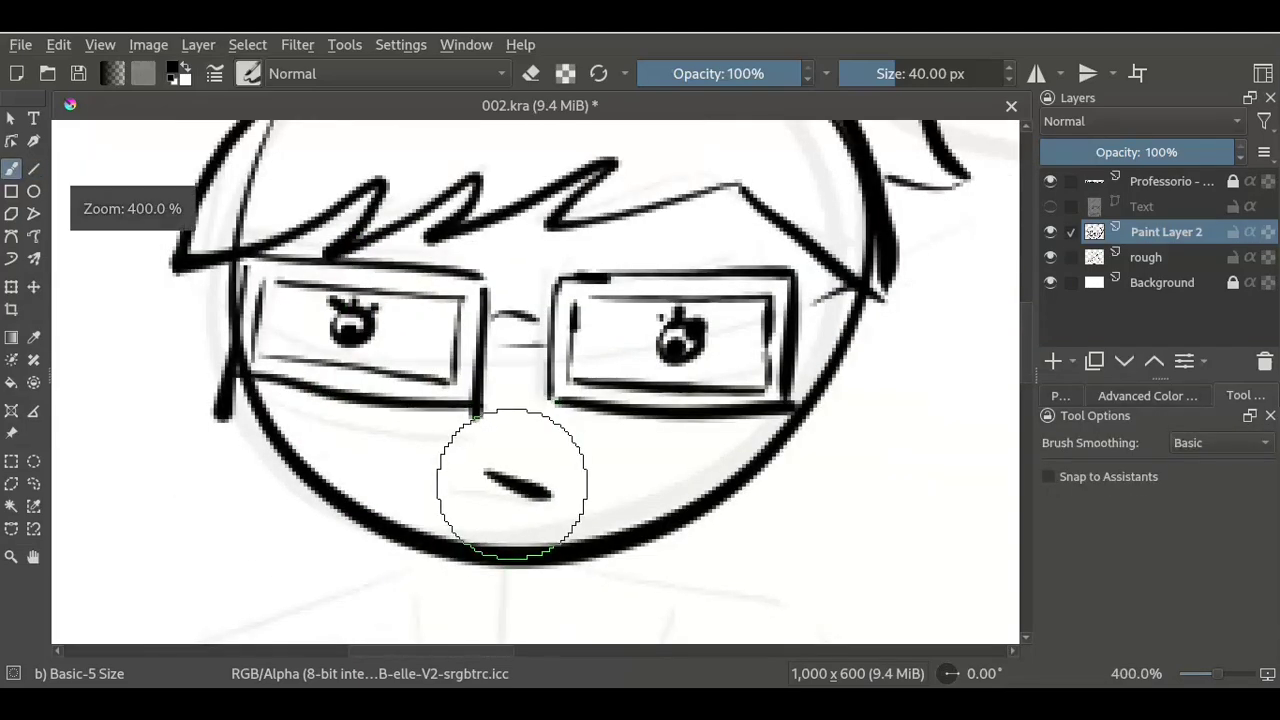
pyautogui.scroll(1, 680, 386)
pyautogui.moveTo(680, 386); pyautogui.dragTo(260, 496)
pyautogui.press('b')
pyautogui.scroll(1, 486, 400)
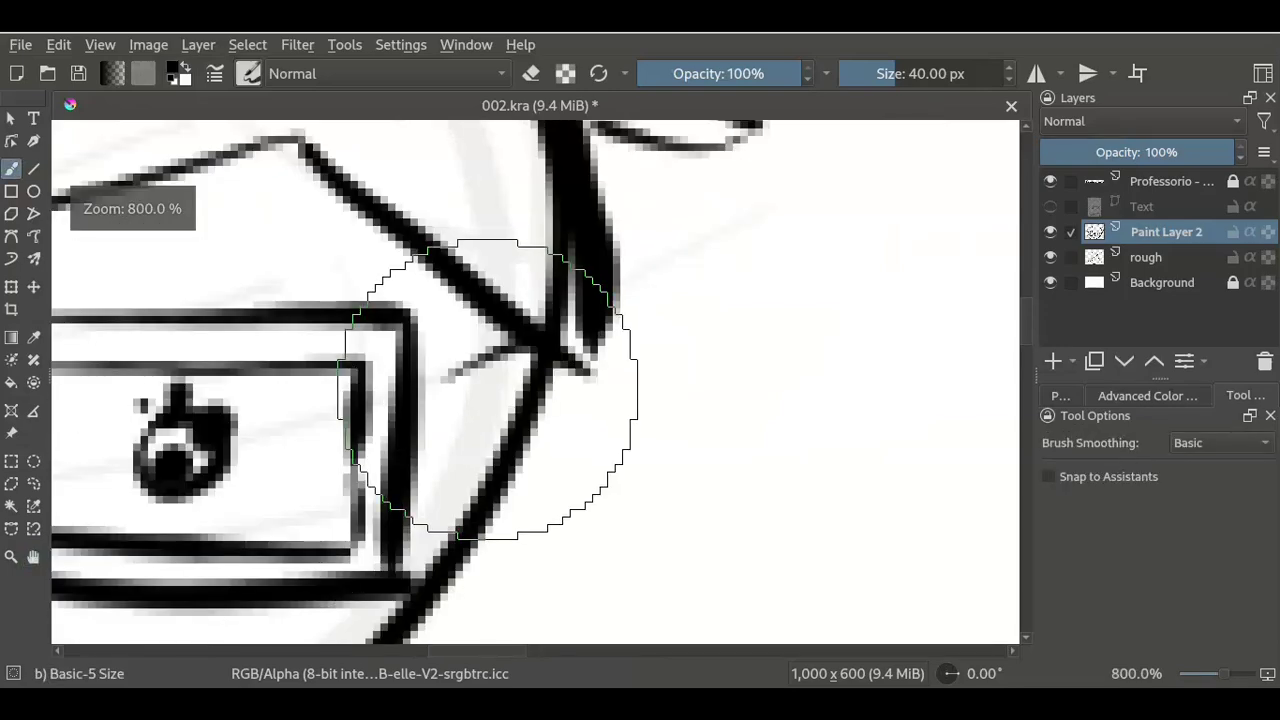
pyautogui.moveTo(415, 383); pyautogui.dragTo(530, 350)
pyautogui.hotkey('ctrl', 'z')
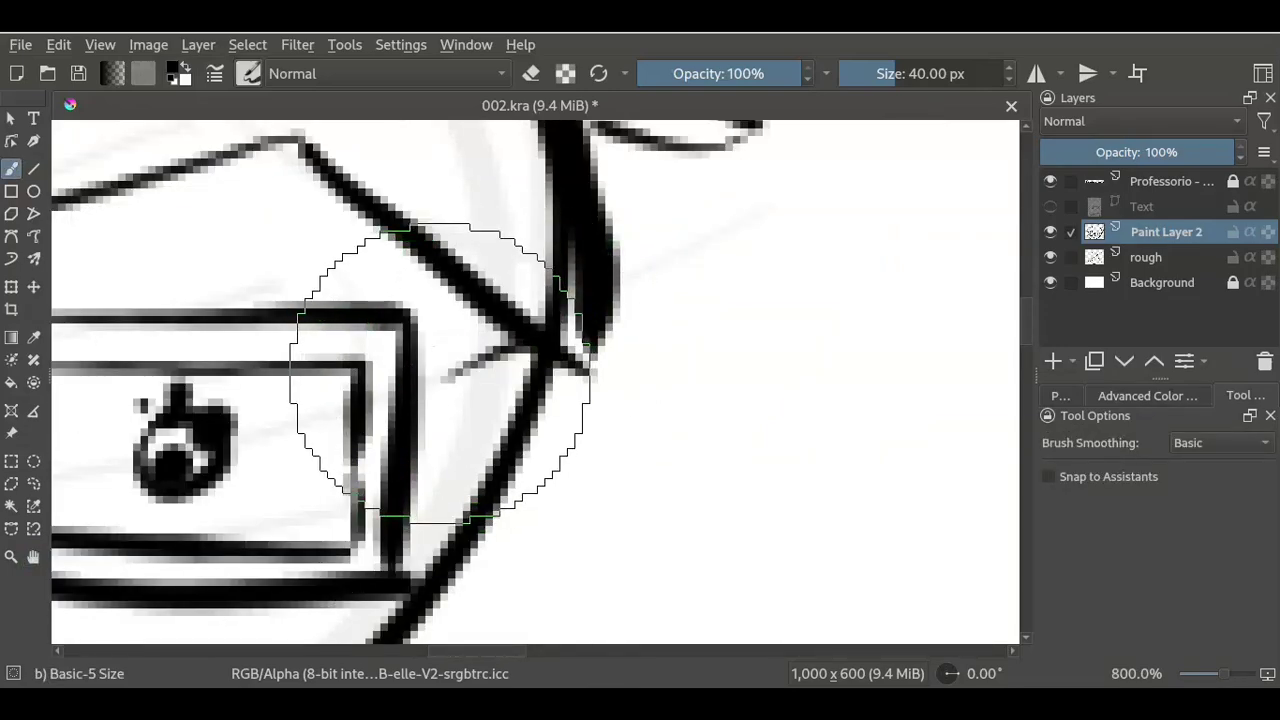
# - Draw the upper and lower glasses-arm lines to the face, erasing overlapping strokes
pyautogui.moveTo(420, 360); pyautogui.dragTo(520, 347)
pyautogui.moveTo(420, 399)
pyautogui.mouseDown()
pyautogui.moveTo(520, 362)
pyautogui.moveTo(597, 405)
pyautogui.moveTo(525, 450)
pyautogui.mouseUp()
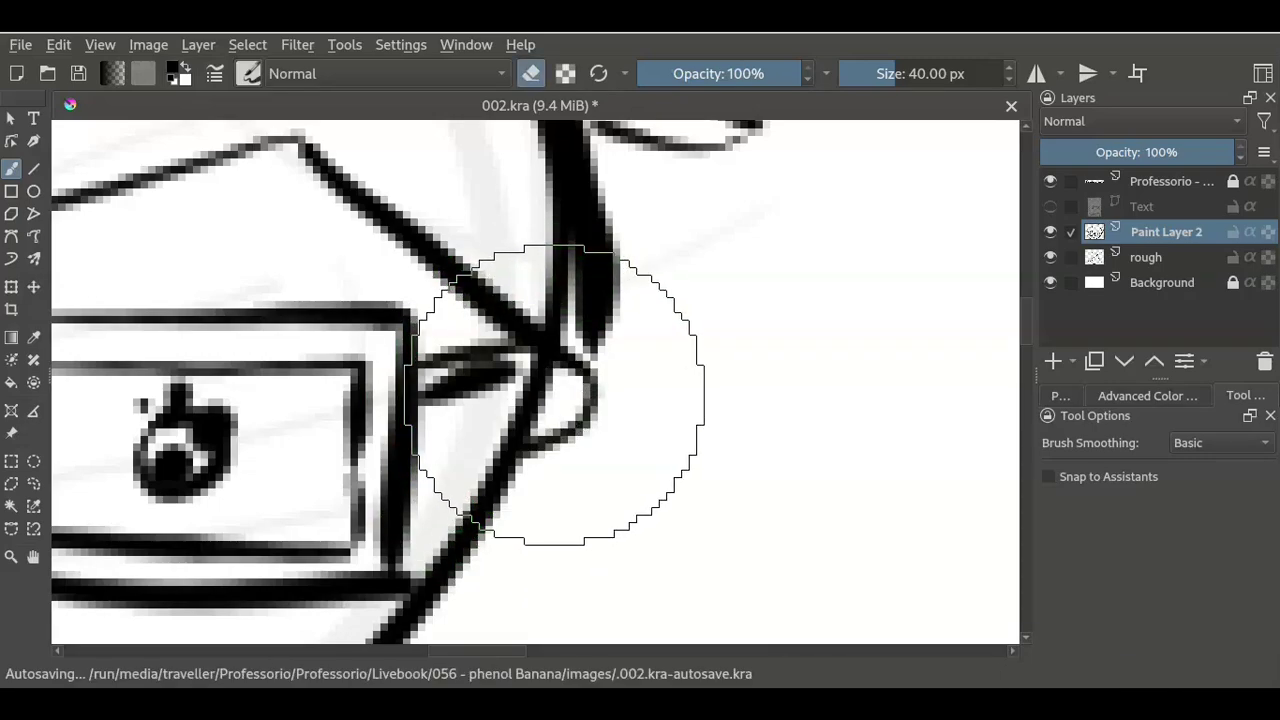
pyautogui.press('e')
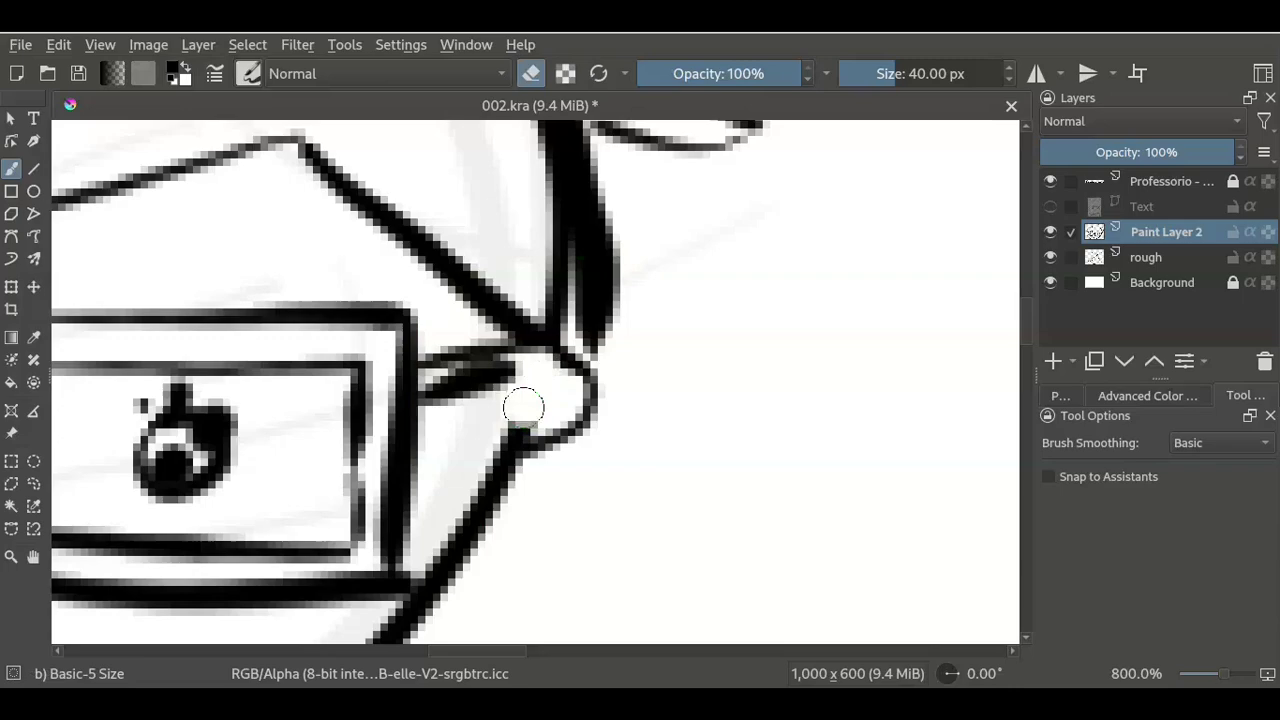
pyautogui.press('e')
pyautogui.press('e')
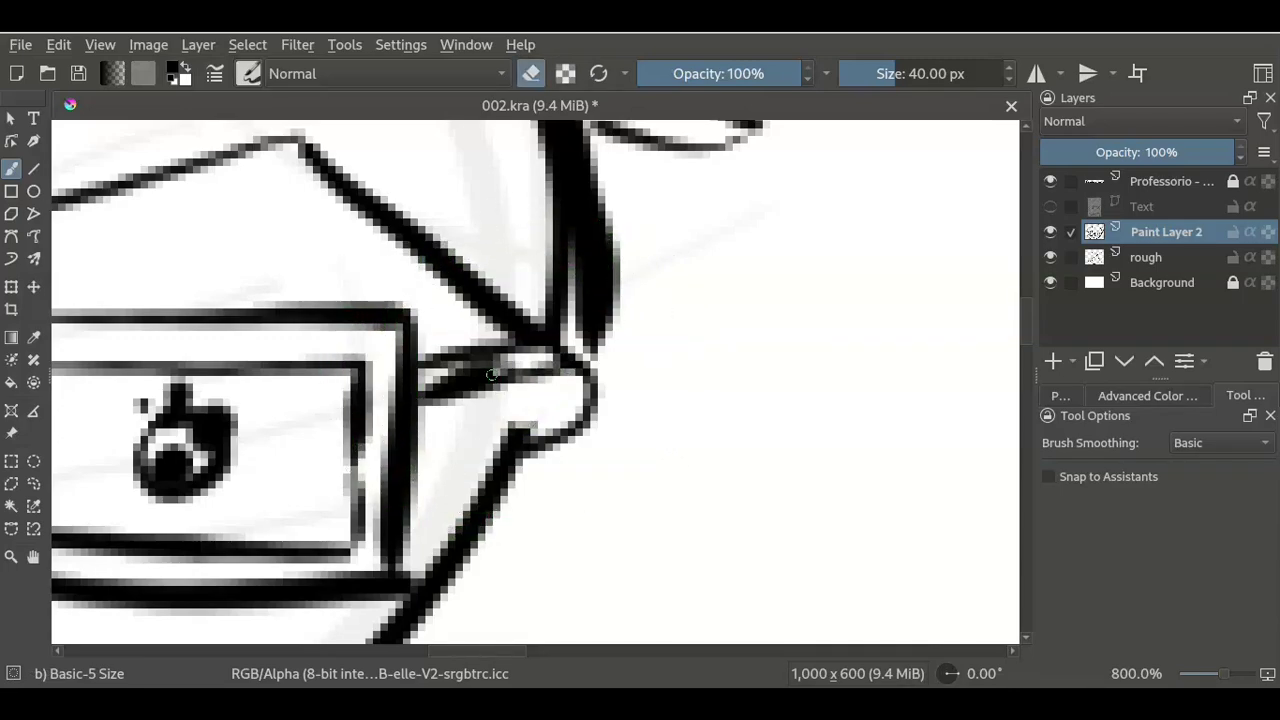
pyautogui.press('e')
pyautogui.press('e')
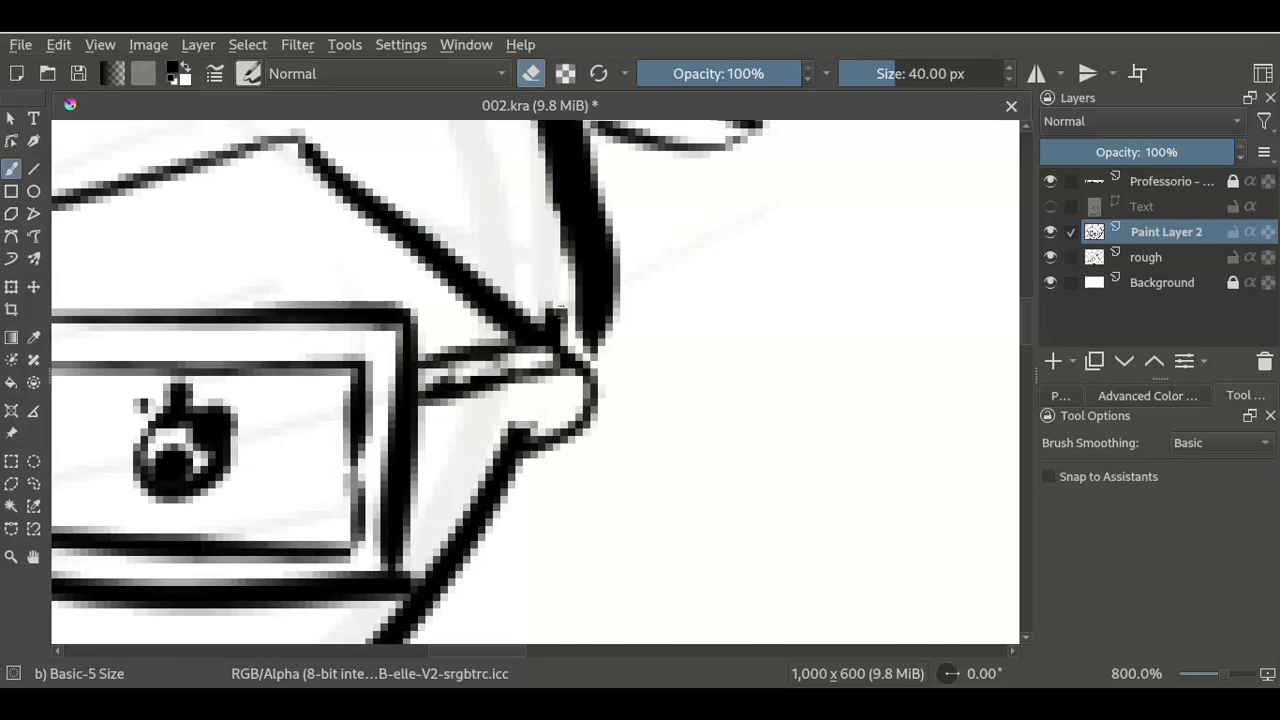
pyautogui.press('e')
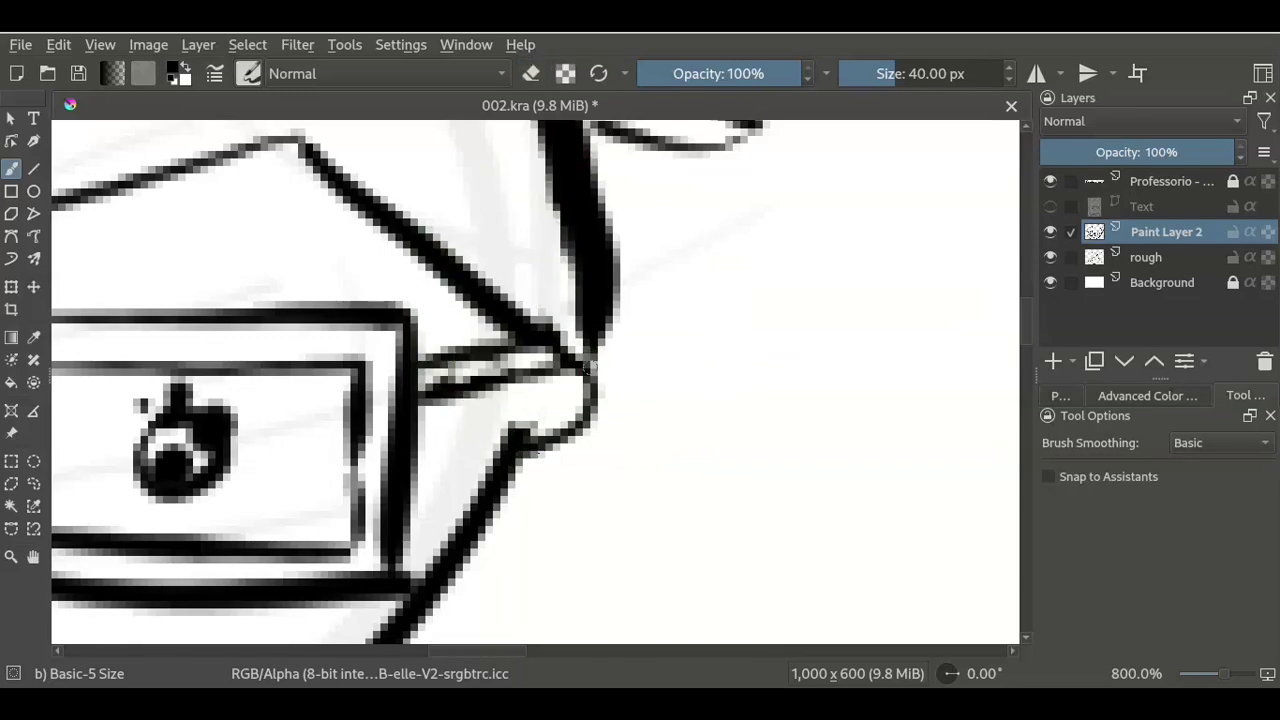
pyautogui.scroll(-1, 588, 368)
pyautogui.scroll(-2, 560, 310)
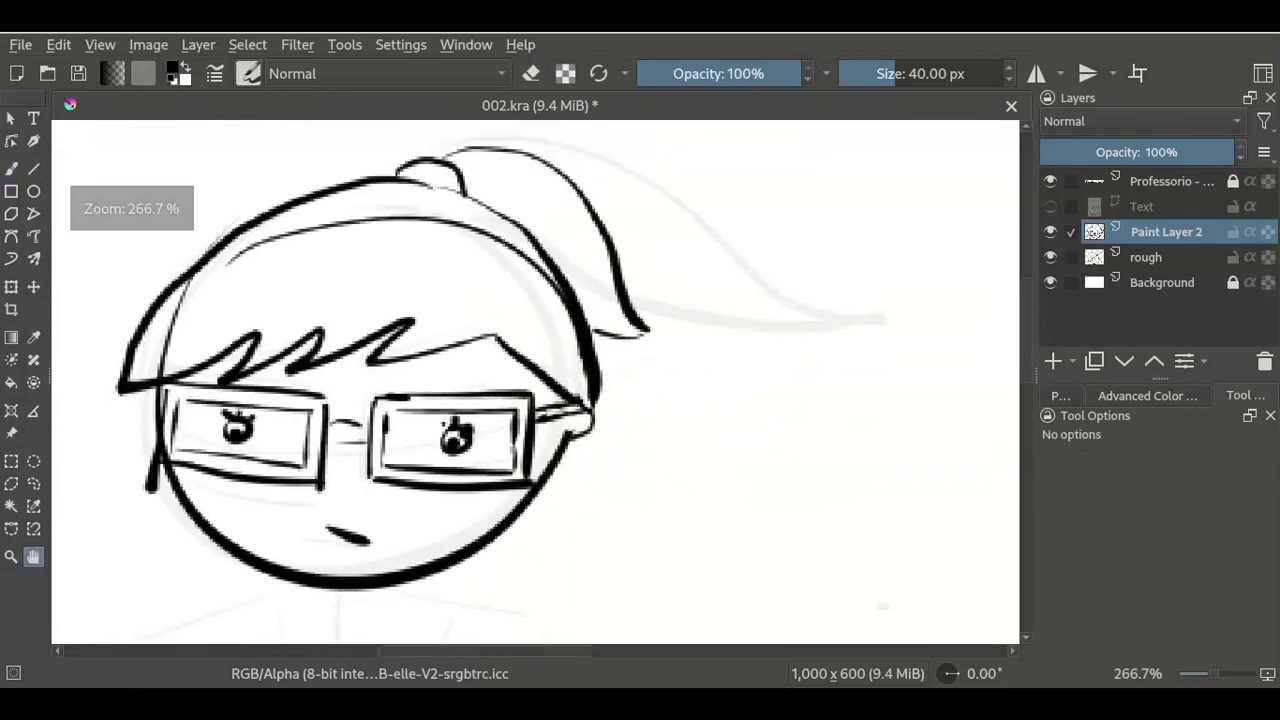
# - Erase the end of the rough thin hair line at the top of the head
pyautogui.scroll(2, 220, 150)
pyautogui.moveTo(240, 450); pyautogui.dragTo(395, 395)
pyautogui.press('b')
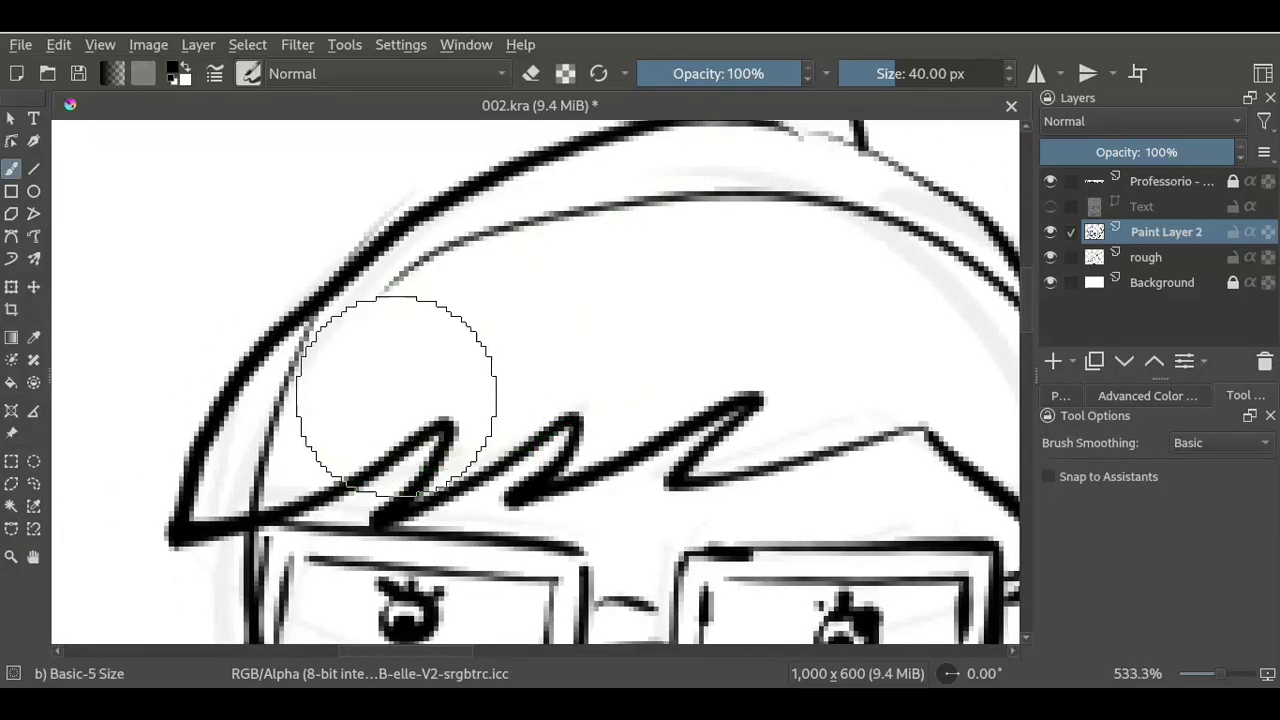
pyautogui.press('e')
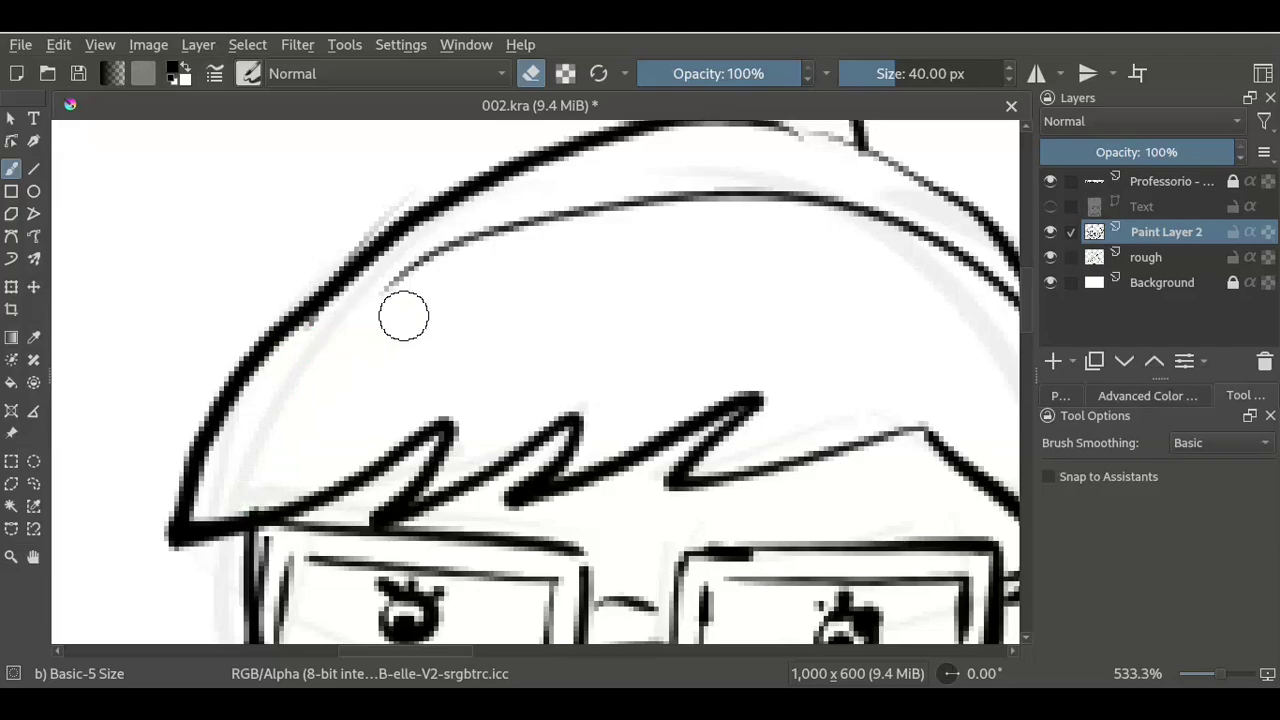
pyautogui.moveTo(406, 304)
pyautogui.mouseDown()
pyautogui.moveTo(391, 286)
pyautogui.moveTo(566, 229)
pyautogui.moveTo(757, 223)
pyautogui.moveTo(871, 248)
pyautogui.moveTo(860, 223)
pyautogui.moveTo(720, 192)
pyautogui.mouseUp()
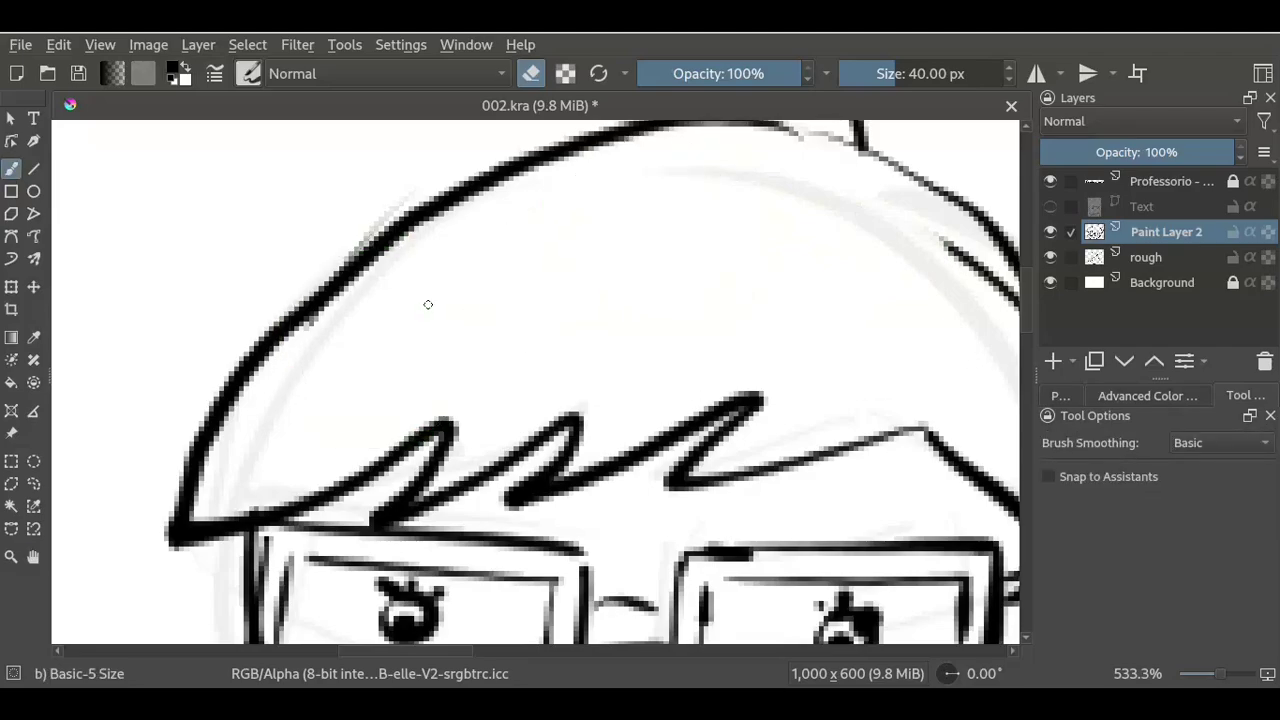
pyautogui.moveTo(835, 301); pyautogui.dragTo(435, 271)
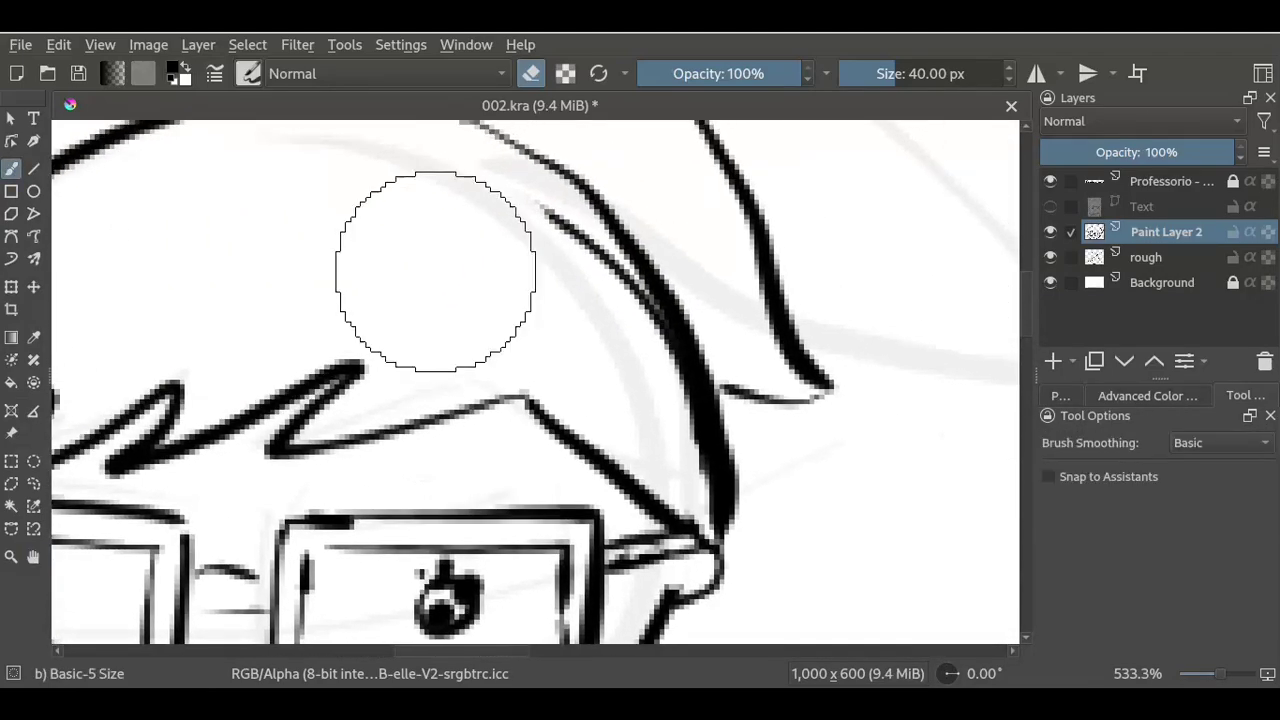
pyautogui.moveTo(543, 257); pyautogui.dragTo(548, 243)
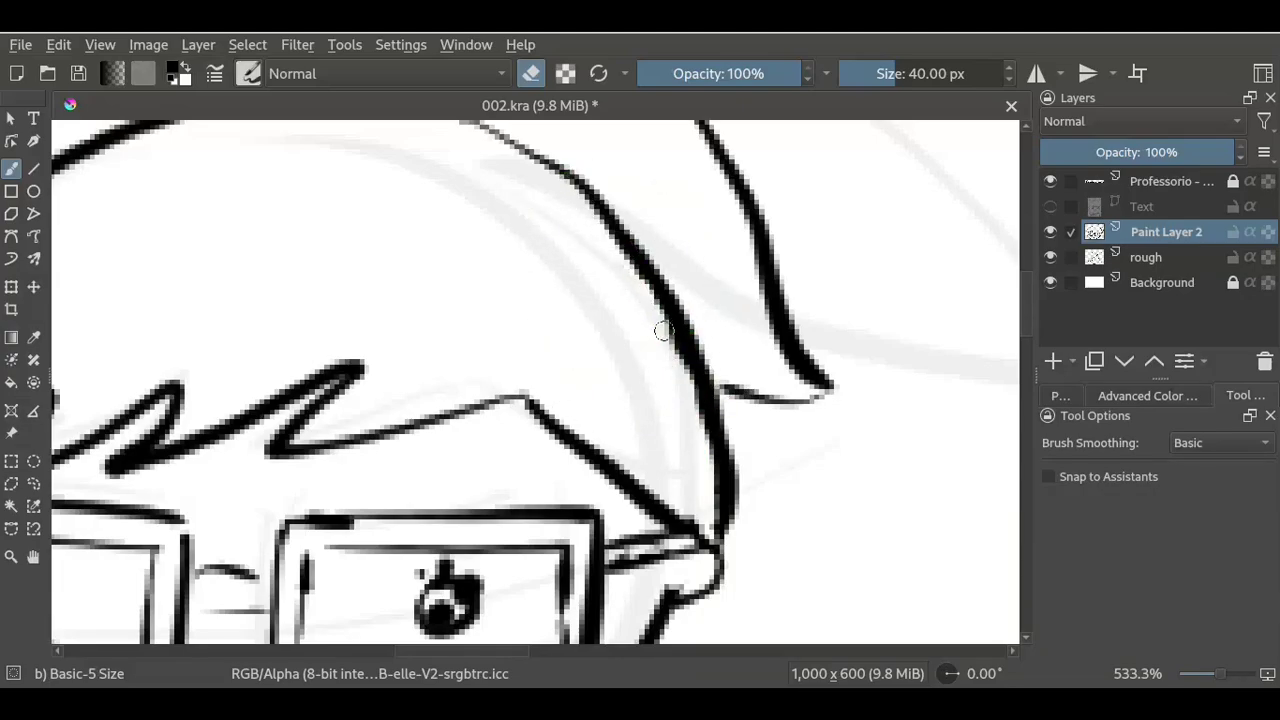
# - Ink and trim a thicker curved hair outline on the left side of the head
pyautogui.moveTo(679, 397); pyautogui.dragTo(779, 327)
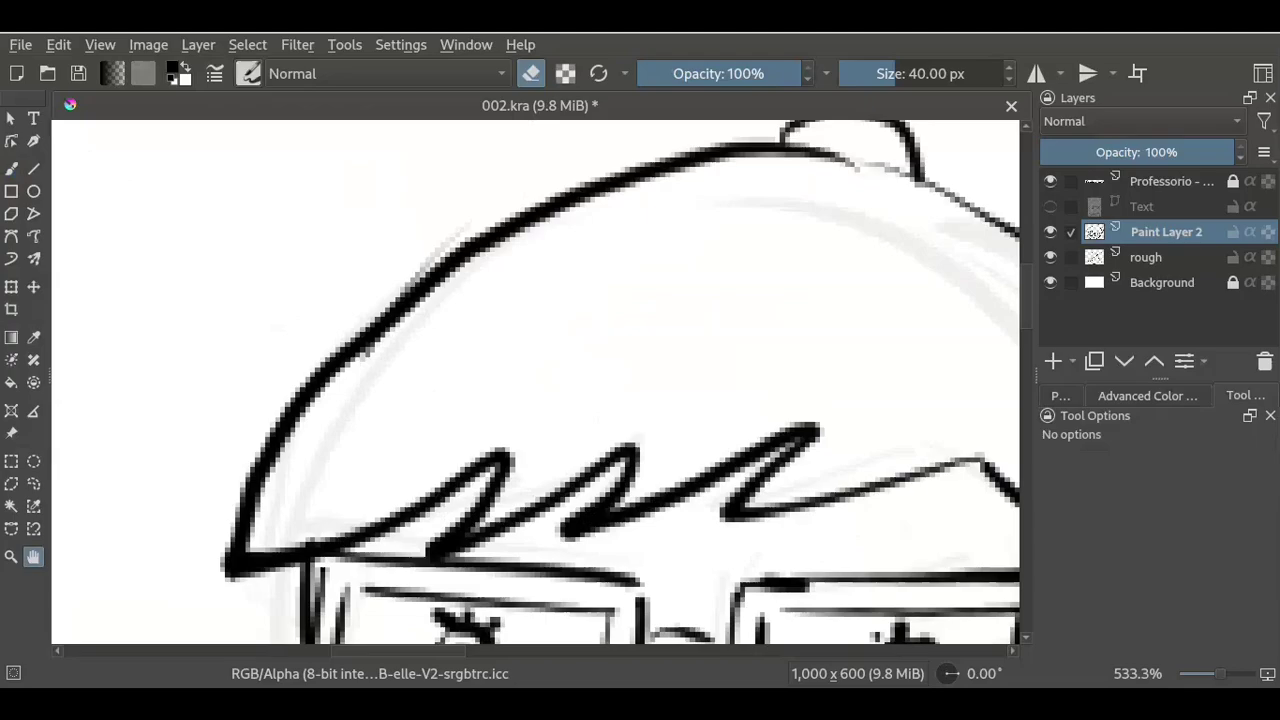
pyautogui.press('b')
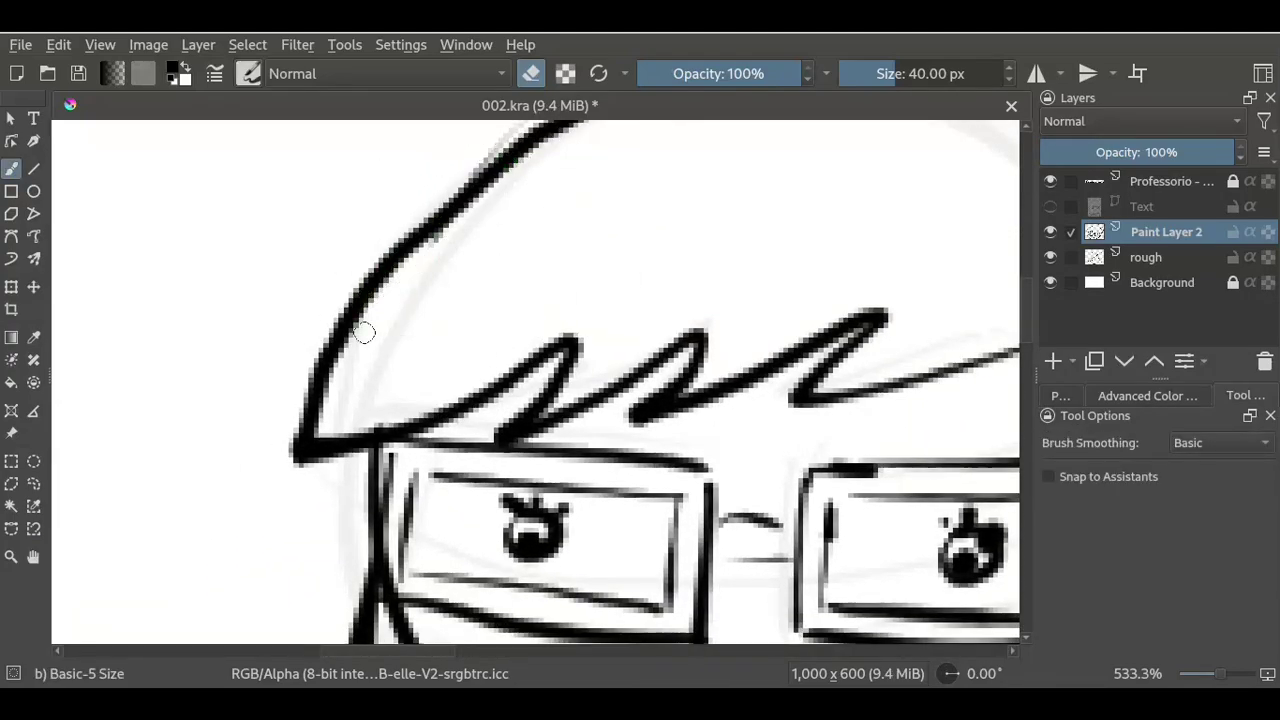
pyautogui.press('e')
pyautogui.moveTo(437, 241)
pyautogui.mouseDown()
pyautogui.moveTo(343, 343)
pyautogui.moveTo(318, 430)
pyautogui.mouseUp()
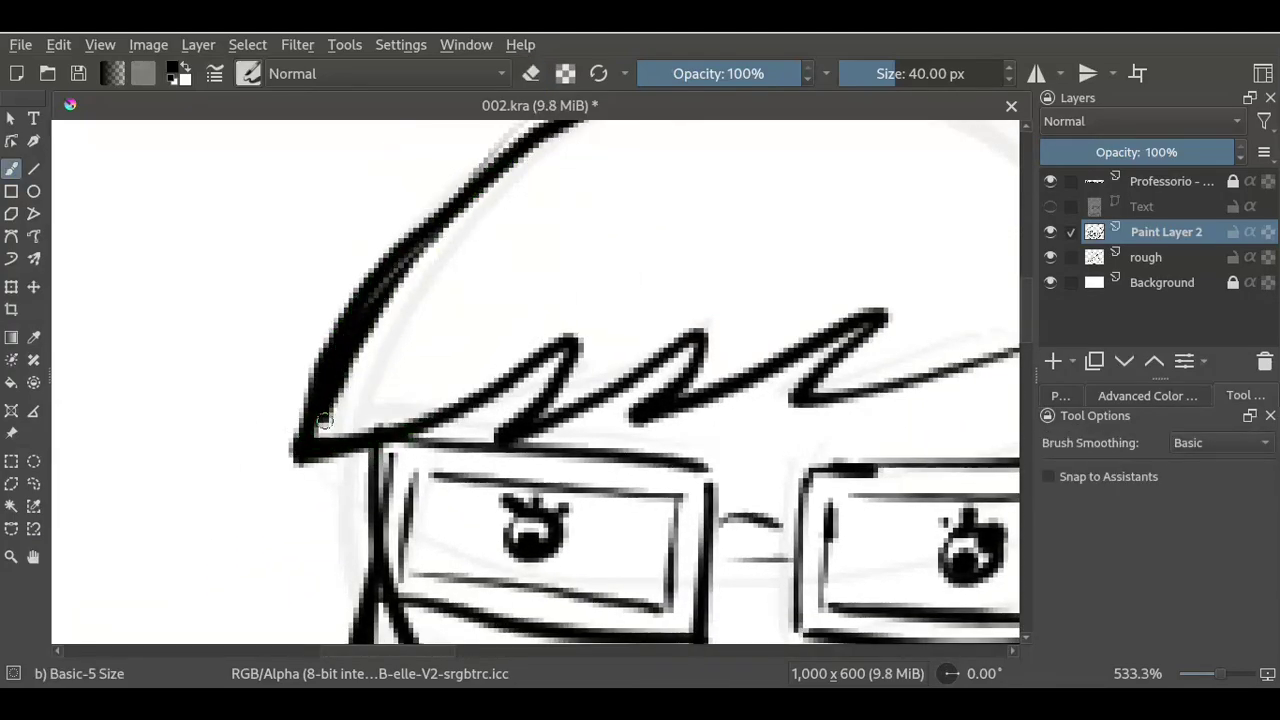
pyautogui.press('e')
pyautogui.moveTo(390, 300); pyautogui.dragTo(354, 371)
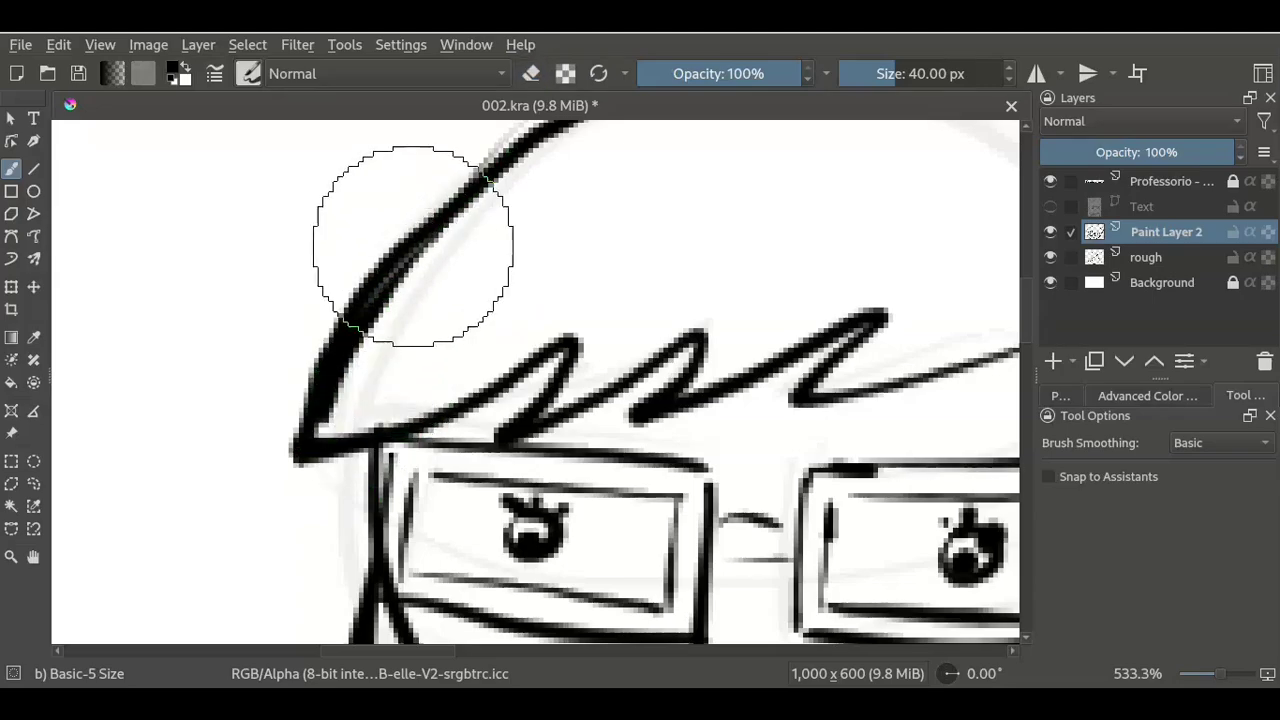
pyautogui.press('e')
# - Erase the thick hair stroke and redraw a thin head outline down toward the glasses
pyautogui.moveTo(380, 256); pyautogui.dragTo(315, 365)
pyautogui.press('e')
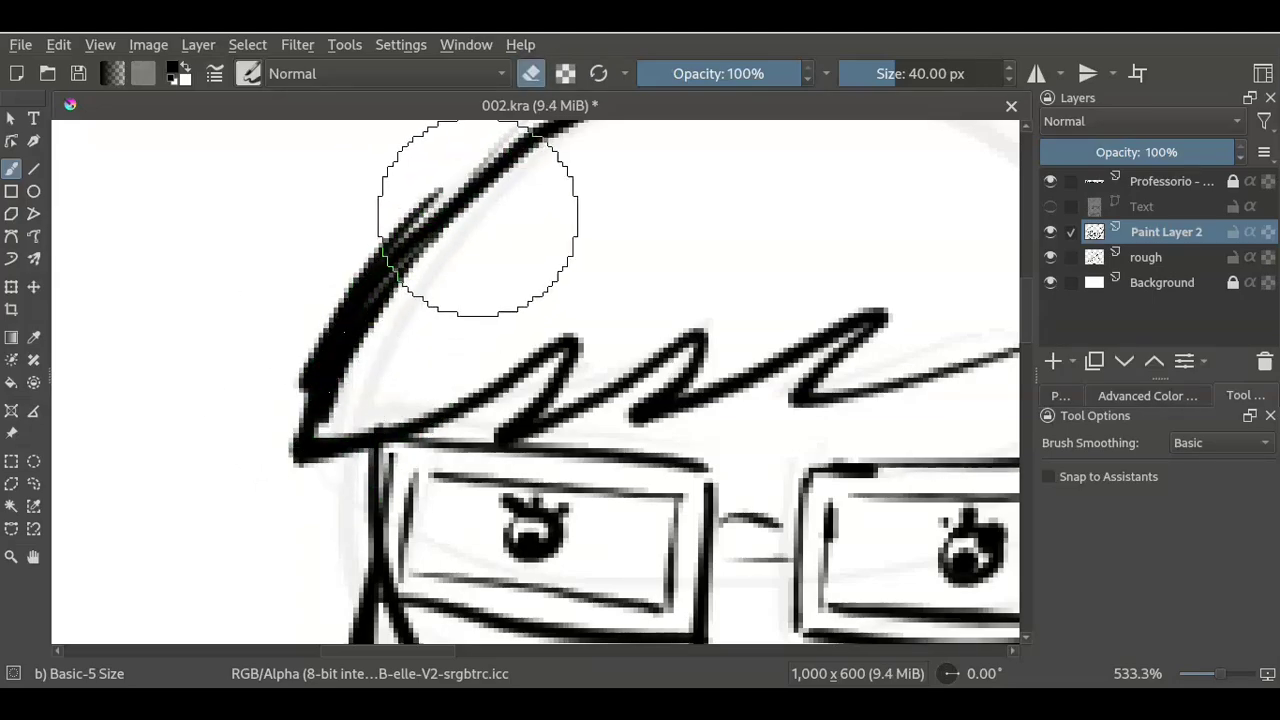
pyautogui.moveTo(450, 220); pyautogui.dragTo(371, 371)
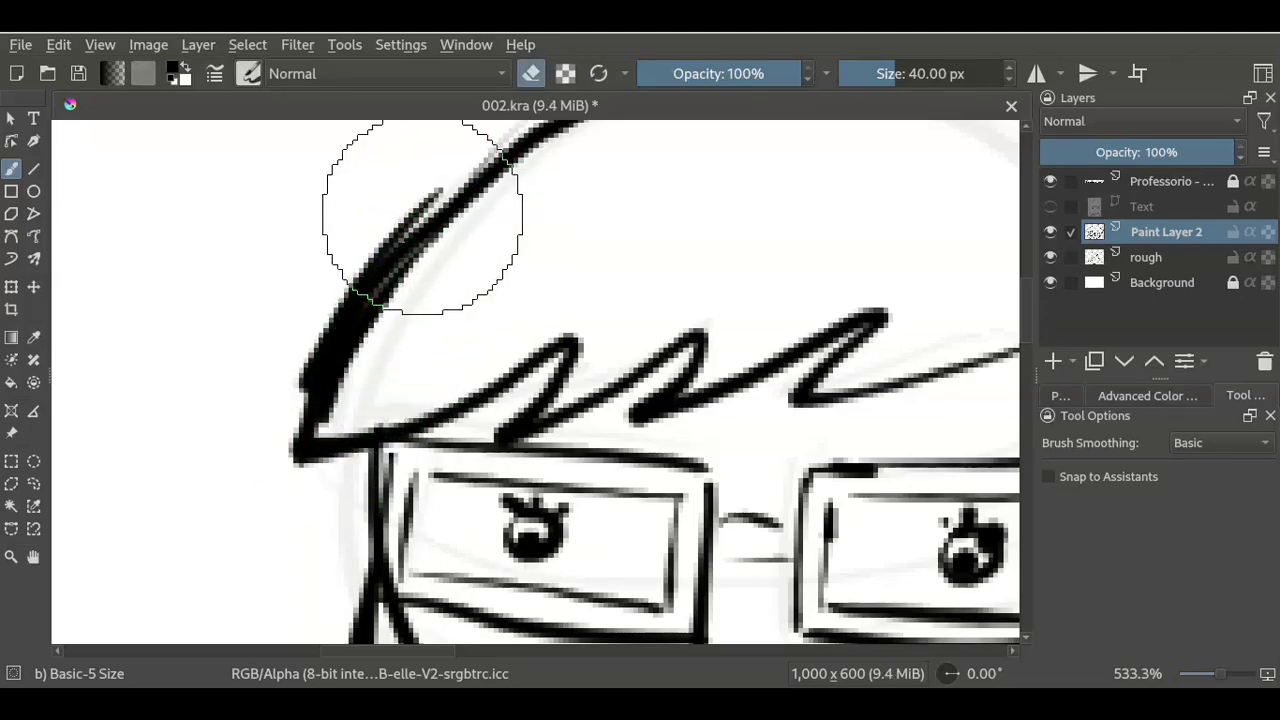
pyautogui.moveTo(450, 200)
pyautogui.mouseDown()
pyautogui.moveTo(429, 206)
pyautogui.moveTo(303, 385)
pyautogui.mouseUp()
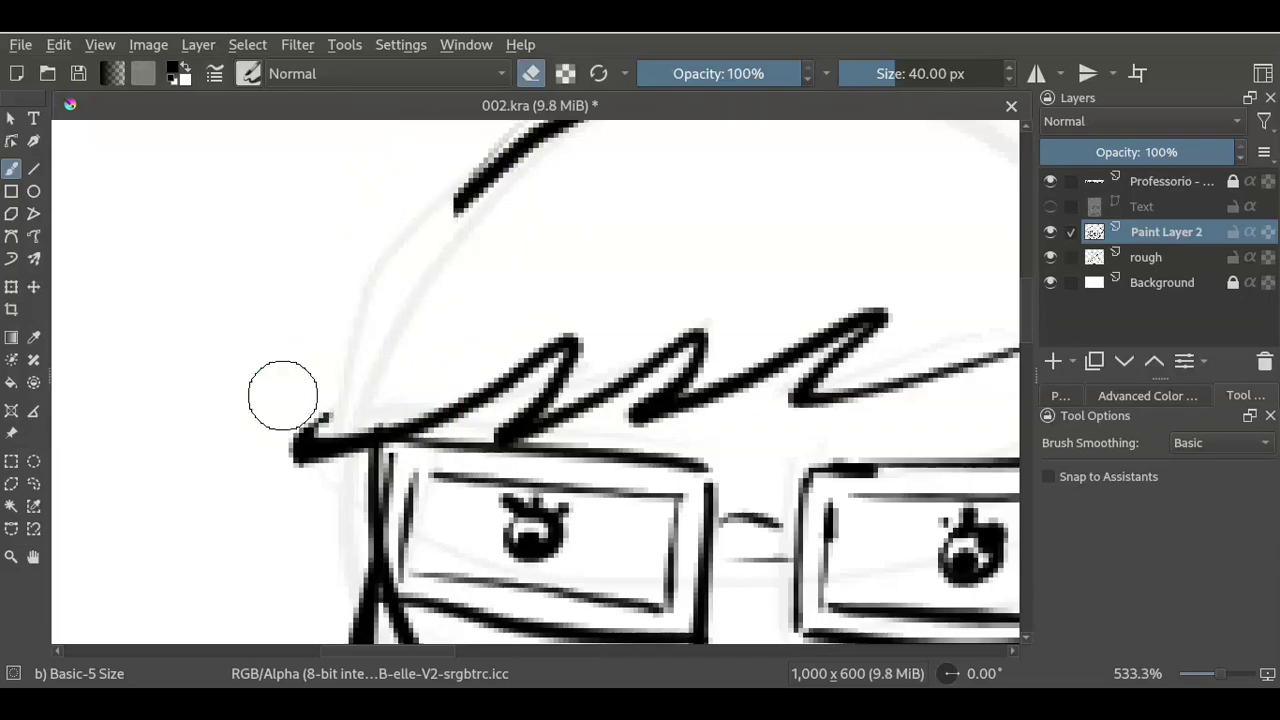
pyautogui.press('e')
pyautogui.moveTo(470, 186); pyautogui.dragTo(342, 410)
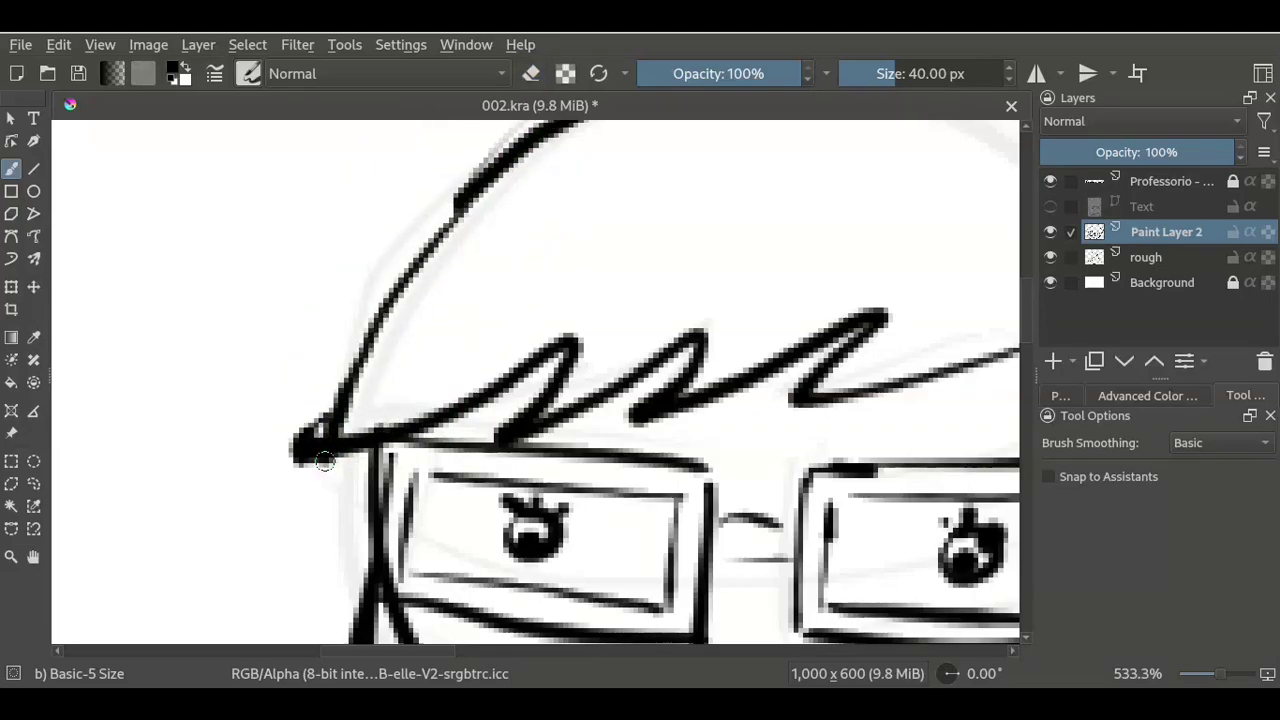
pyautogui.press('e')
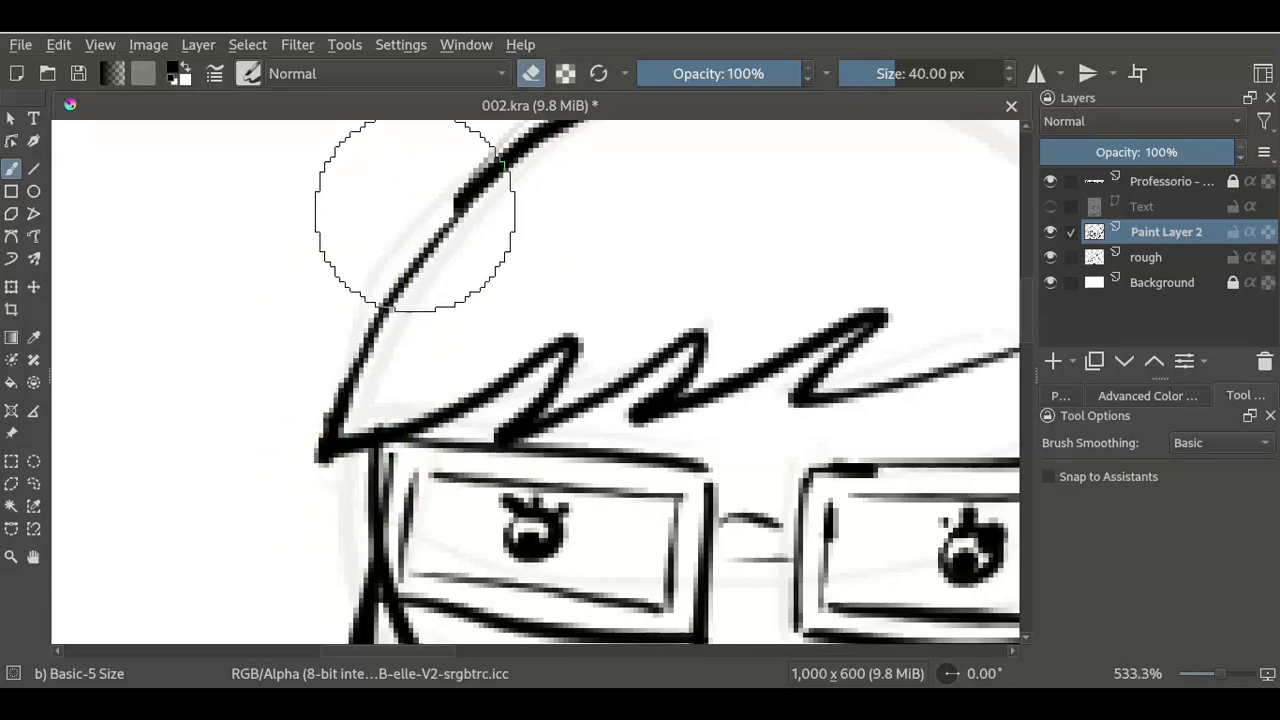
# - Zoom in on the face and inspect the left edge of the glasses
pyautogui.scroll(-1, 457, 371)
pyautogui.moveTo(571, 486); pyautogui.dragTo(560, 346)
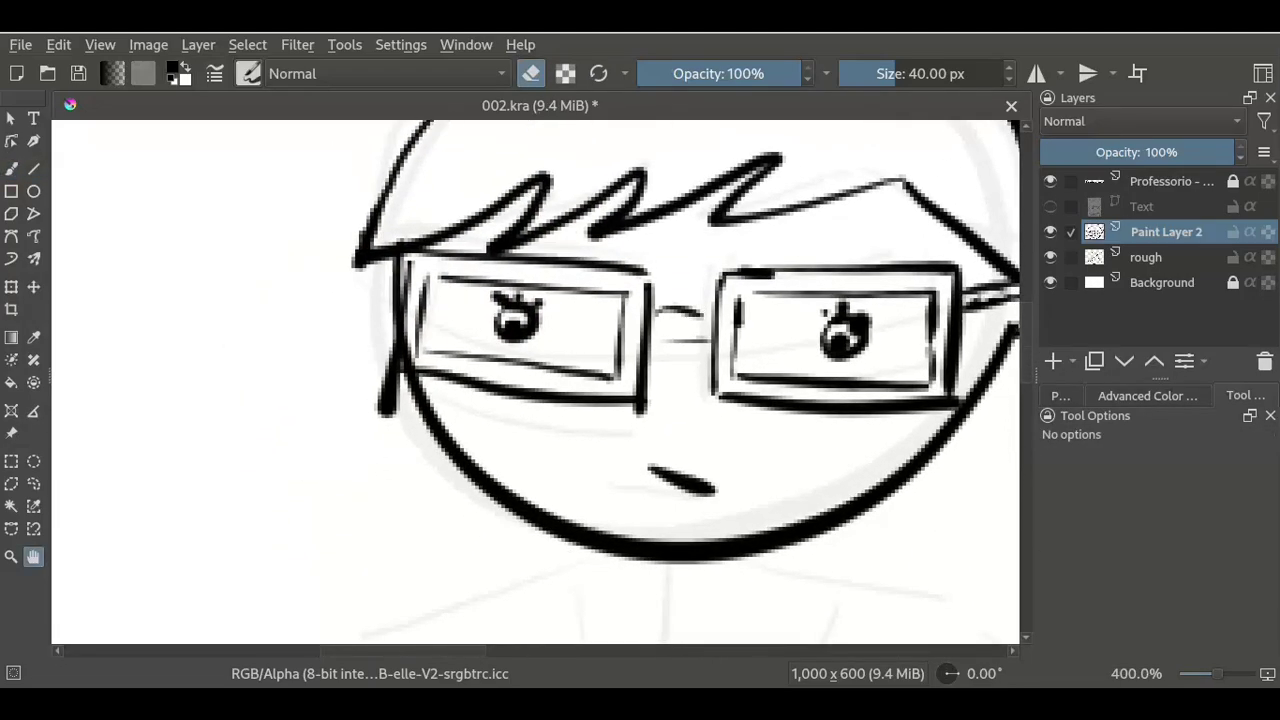
pyautogui.press('b')
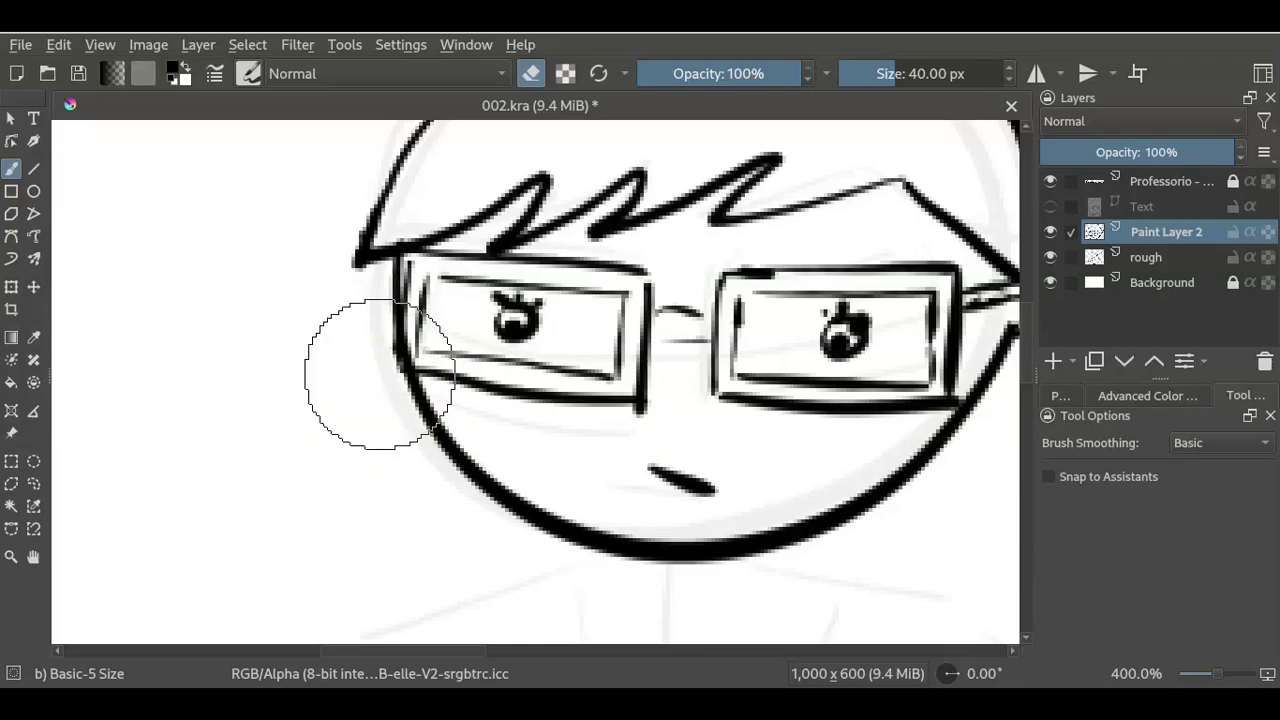
pyautogui.scroll(3, 400, 360)
pyautogui.moveTo(213, 298); pyautogui.dragTo(553, 318)
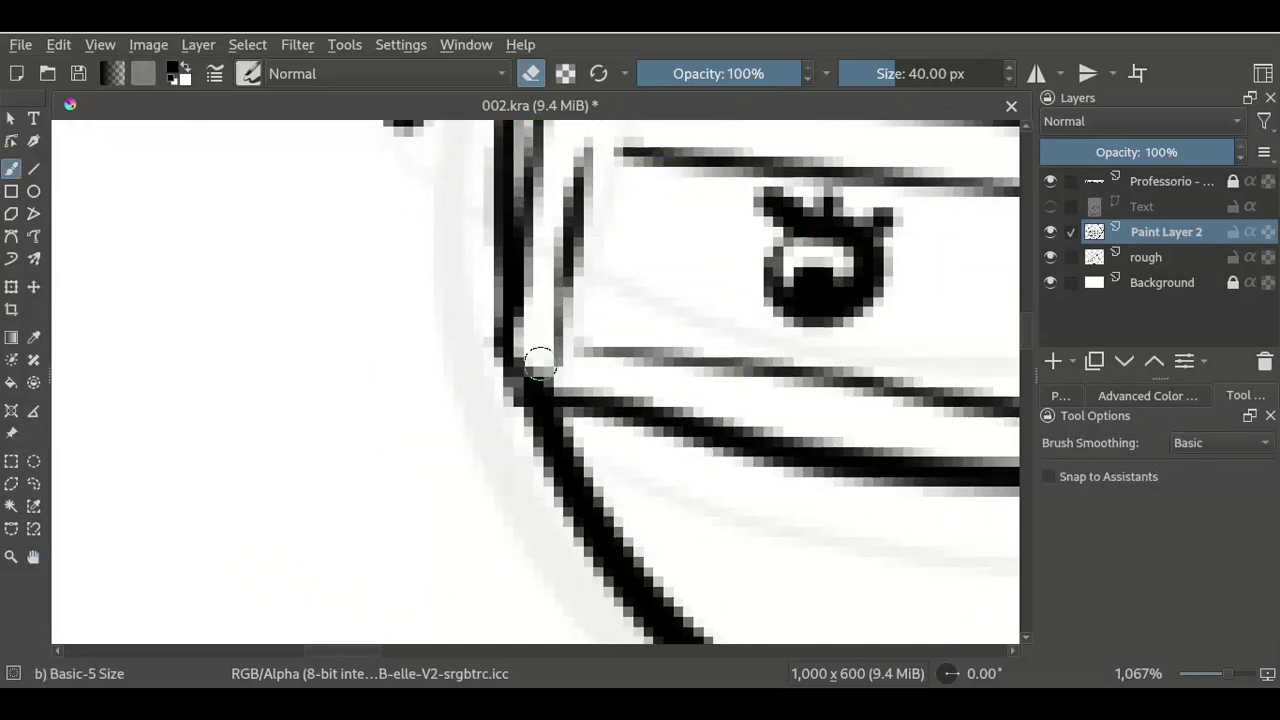
pyautogui.scroll(-1, 538, 362)
pyautogui.scroll(-1, 538, 362)
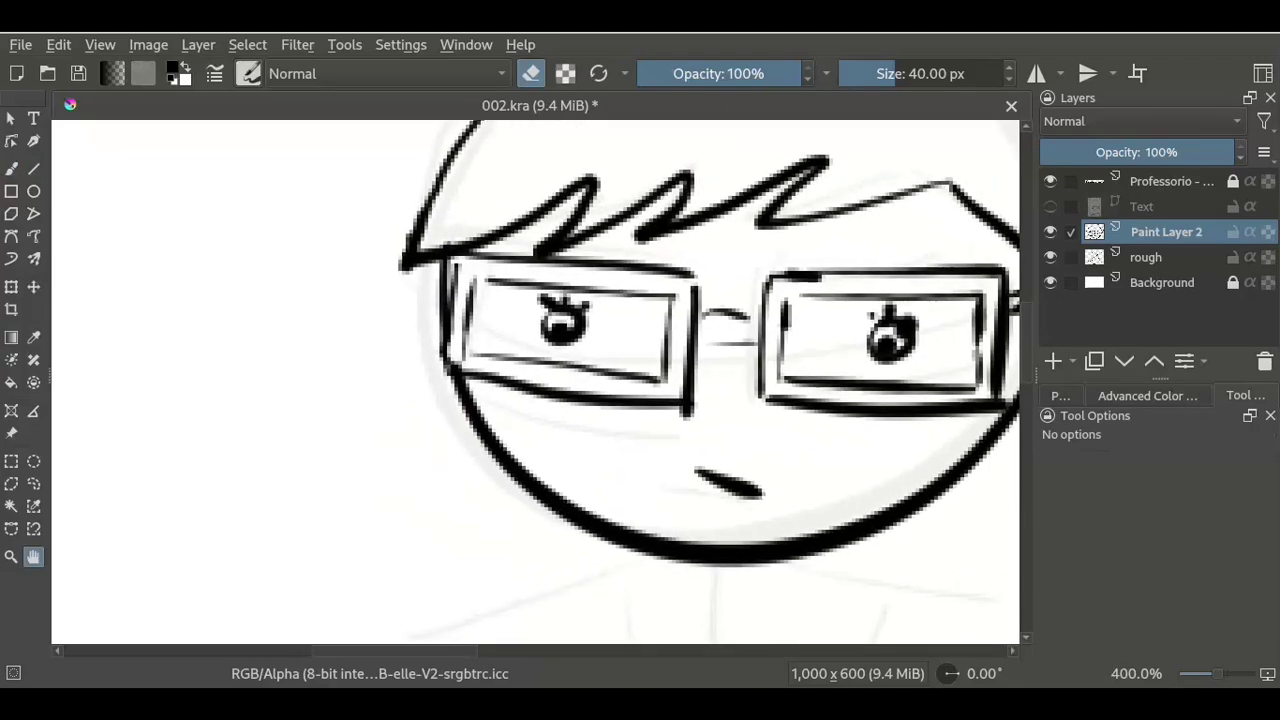
# - Recentre on the head, then zoom out to view the whole figure and body
pyautogui.press('b')
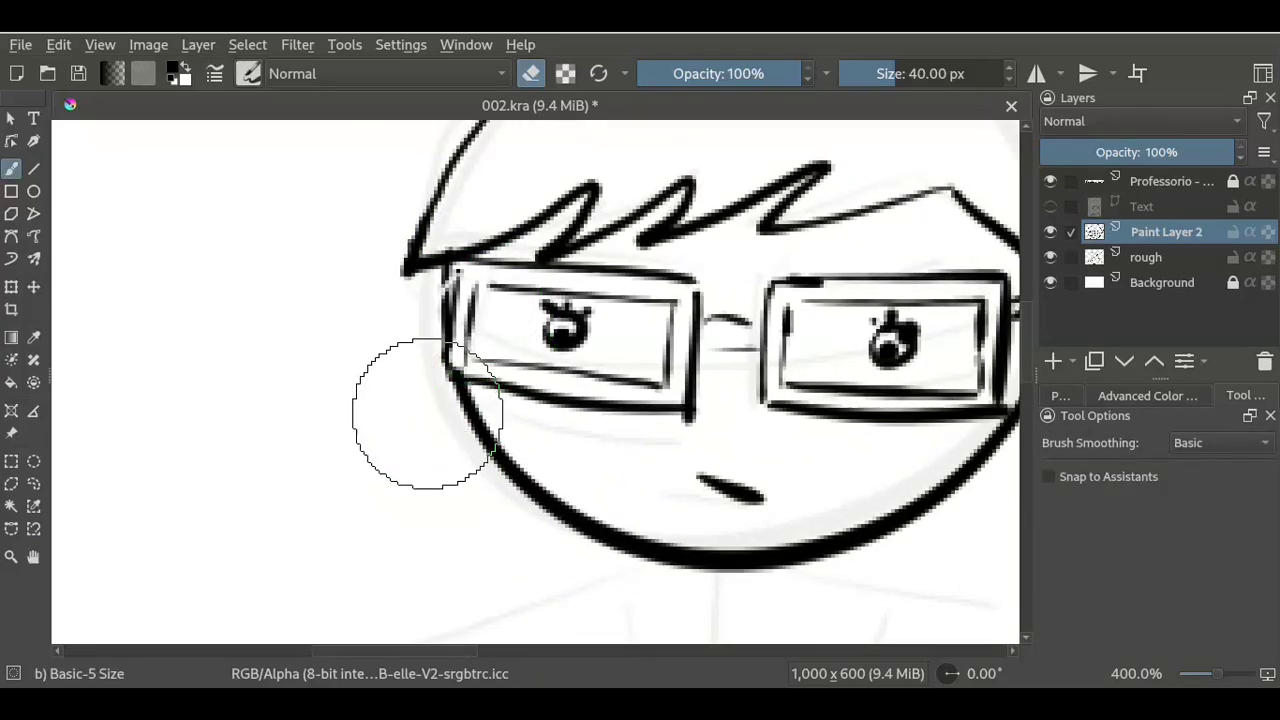
pyautogui.scroll(-2, 430, 395)
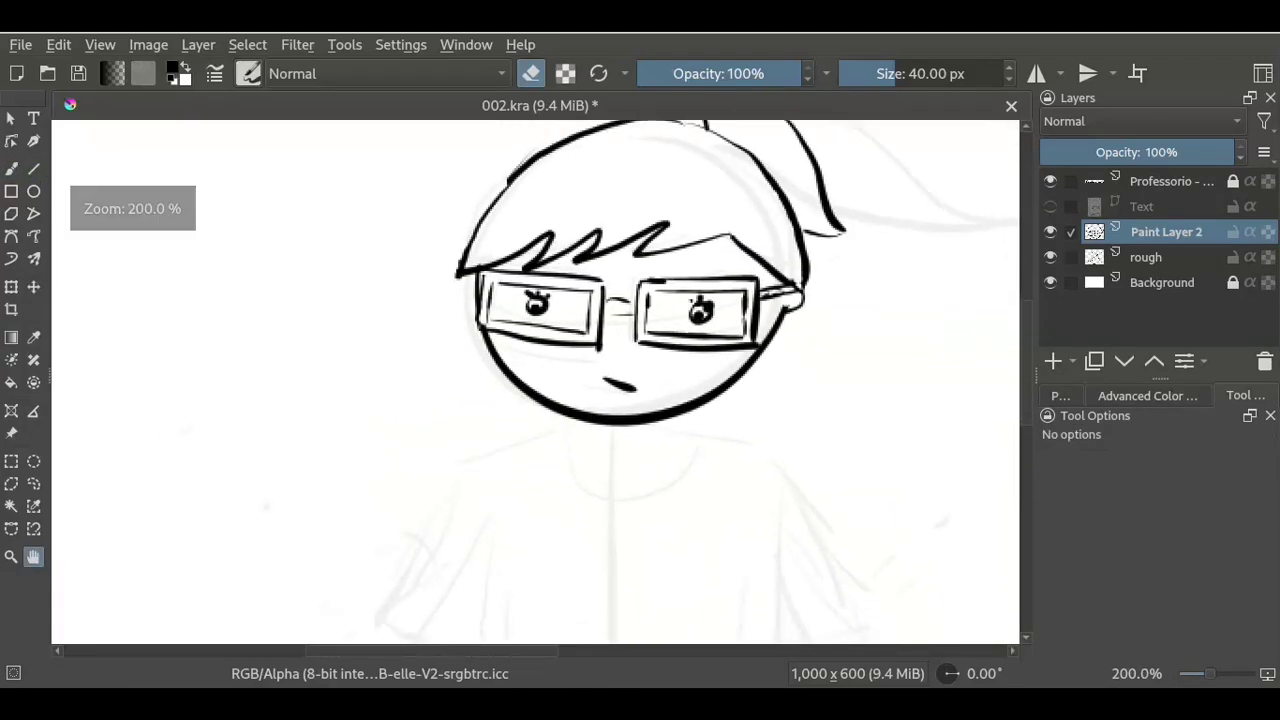
pyautogui.moveTo(445, 311); pyautogui.dragTo(433, 293)
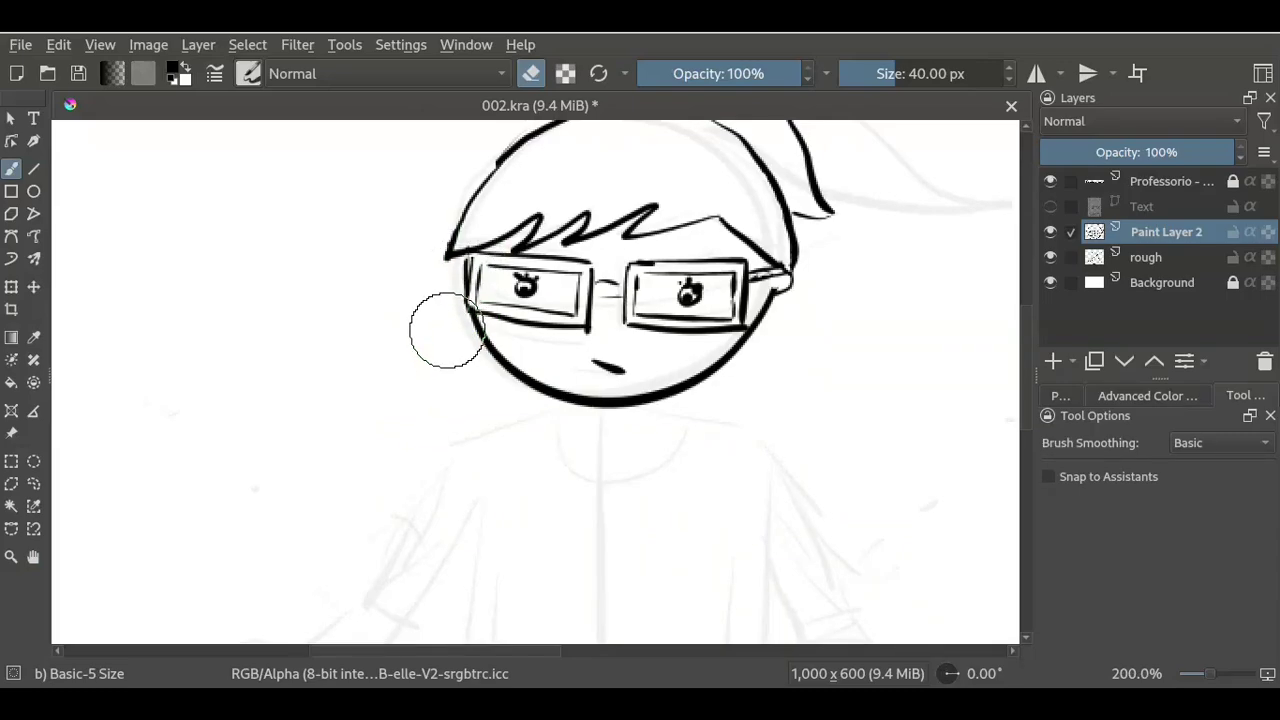
pyautogui.press('e')
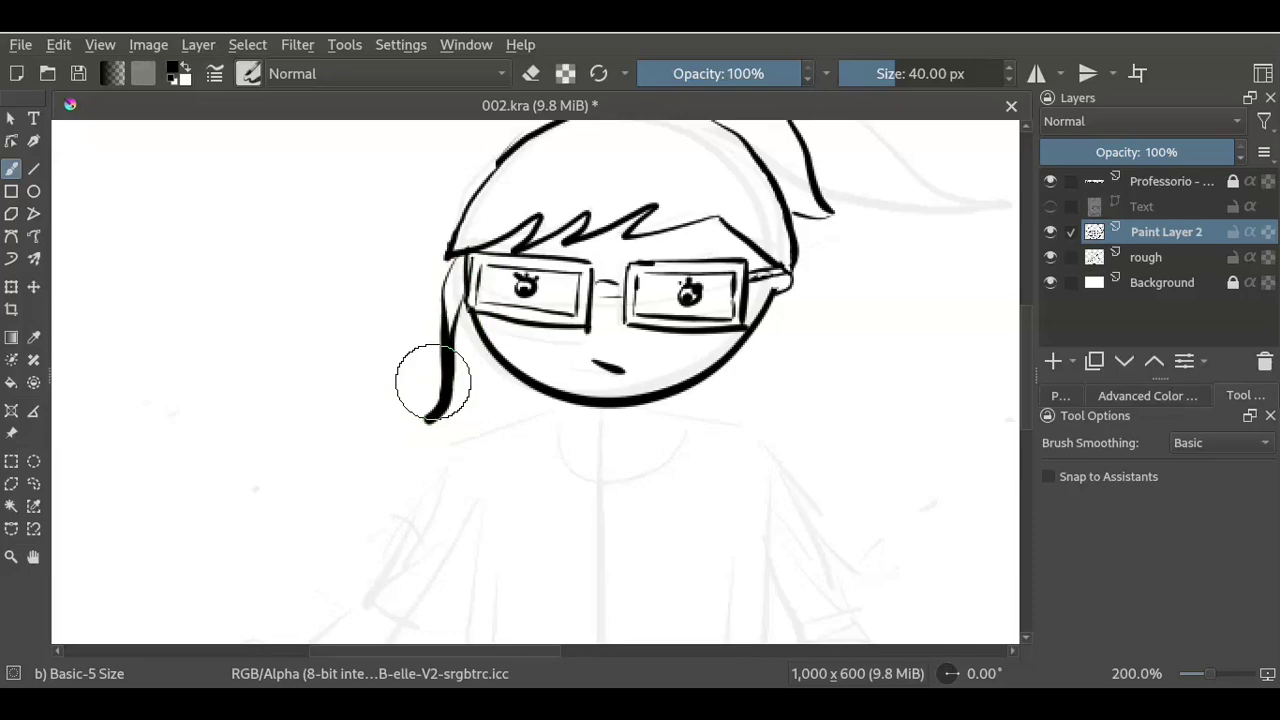
pyautogui.moveTo(608, 400); pyautogui.dragTo(423, 300)
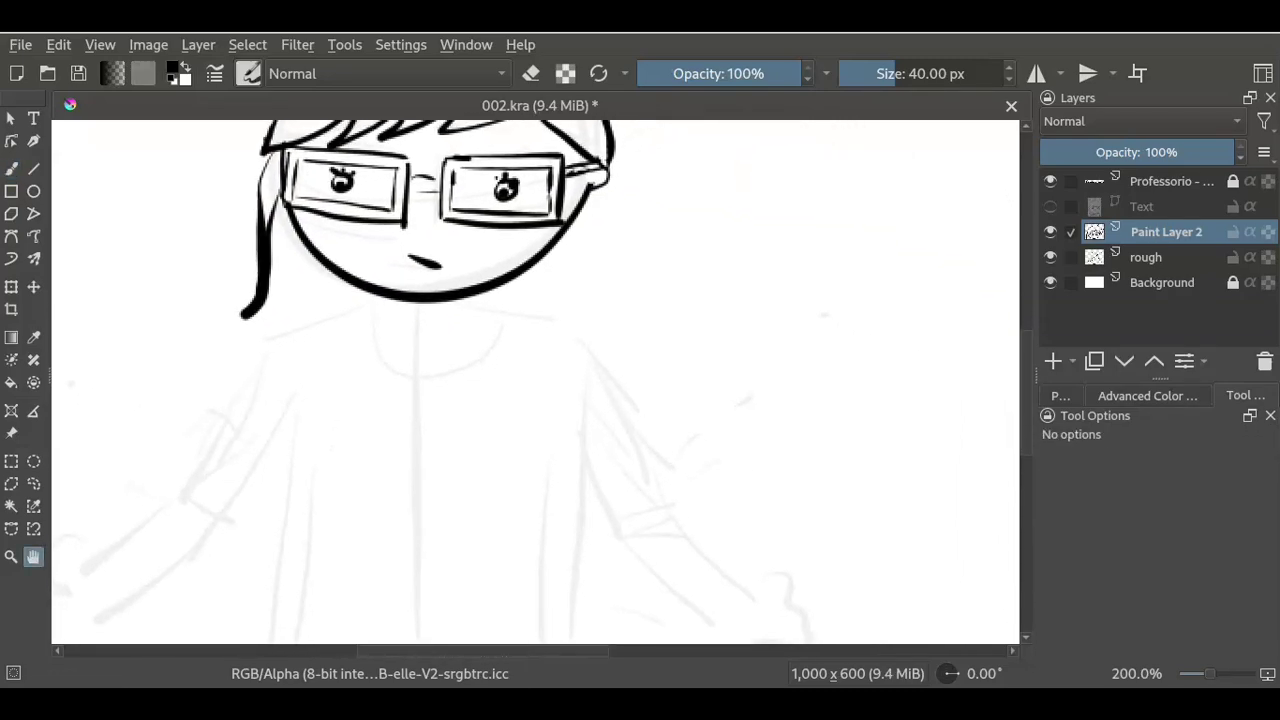
pyautogui.press('-')
# - Ink the shirt's right side as a long line down from the shoulder, redoing rejected strokes
pyautogui.moveTo(501, 321); pyautogui.dragTo(477, 307)
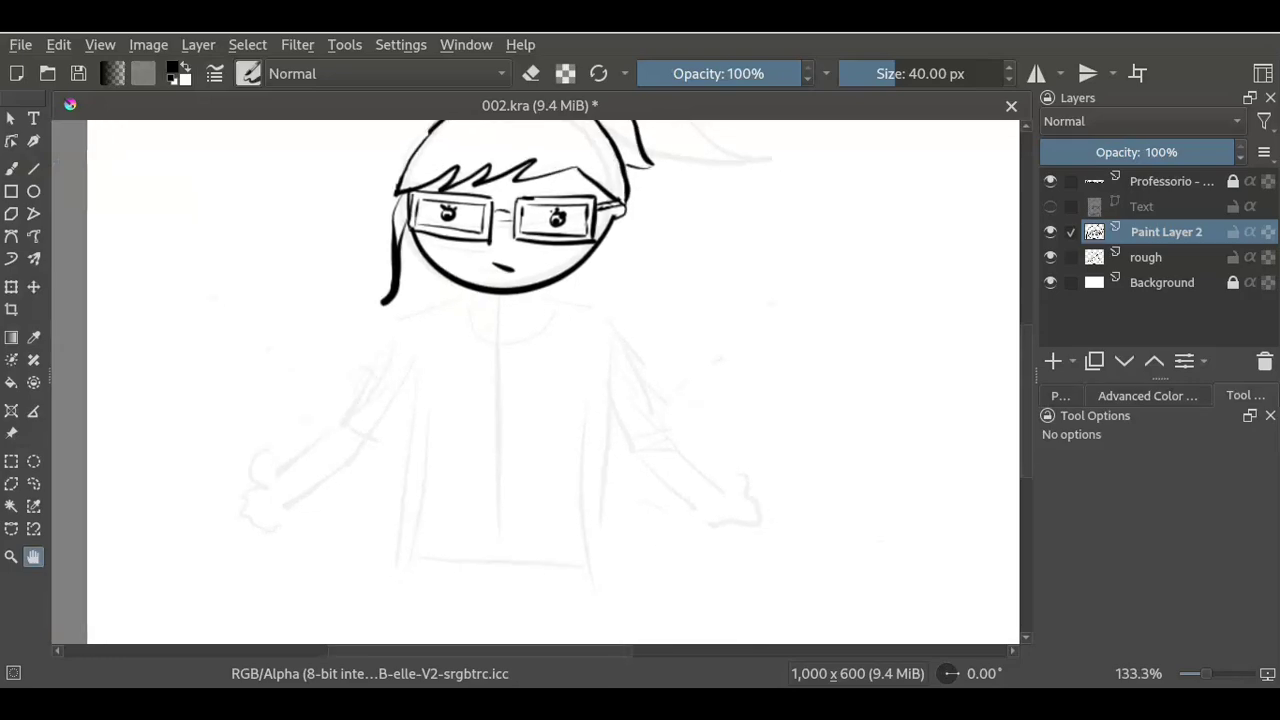
pyautogui.press('b')
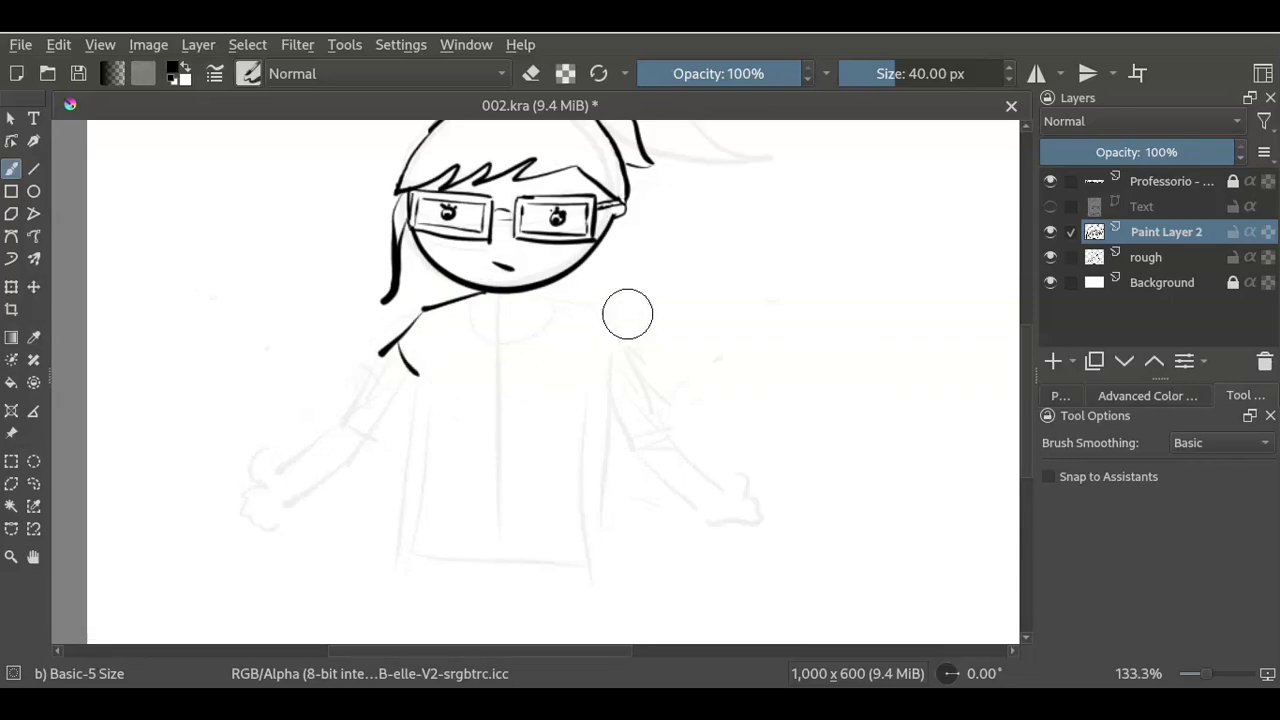
pyautogui.moveTo(541, 290); pyautogui.dragTo(583, 312)
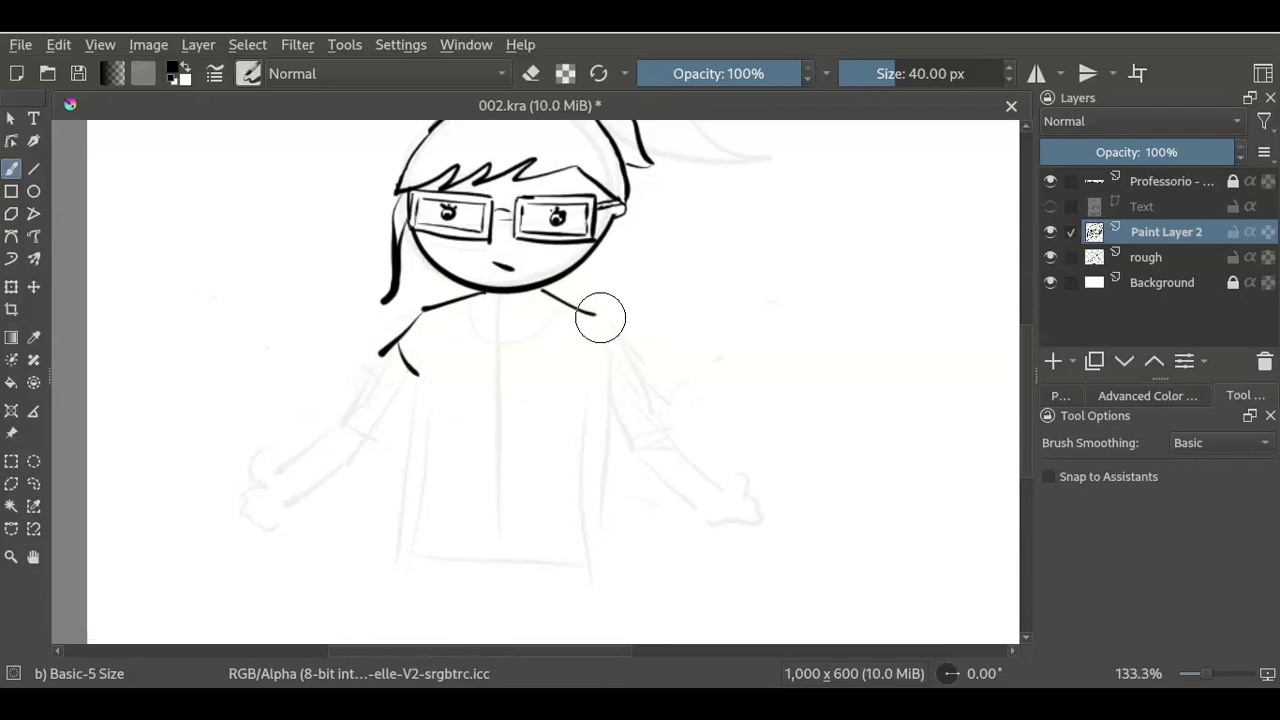
pyautogui.hotkey('ctrl', 'z')
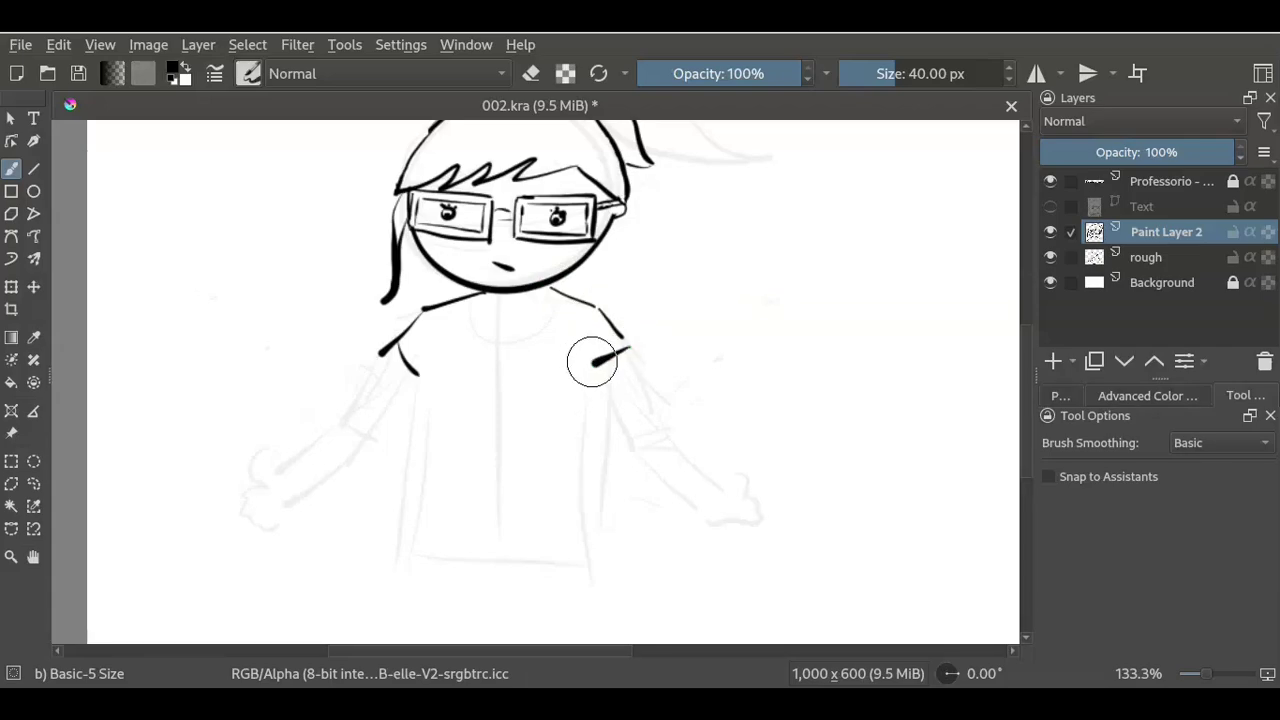
pyautogui.moveTo(588, 354); pyautogui.dragTo(554, 533)
pyautogui.hotkey('ctrl', 'z')
pyautogui.moveTo(587, 356); pyautogui.dragTo(575, 518)
pyautogui.hotkey('ctrl', 'z')
pyautogui.moveTo(577, 394); pyautogui.dragTo(570, 552)
# - Ink the shirt's left side and a longer left skirt edge below it
pyautogui.moveTo(402, 364); pyautogui.dragTo(383, 538)
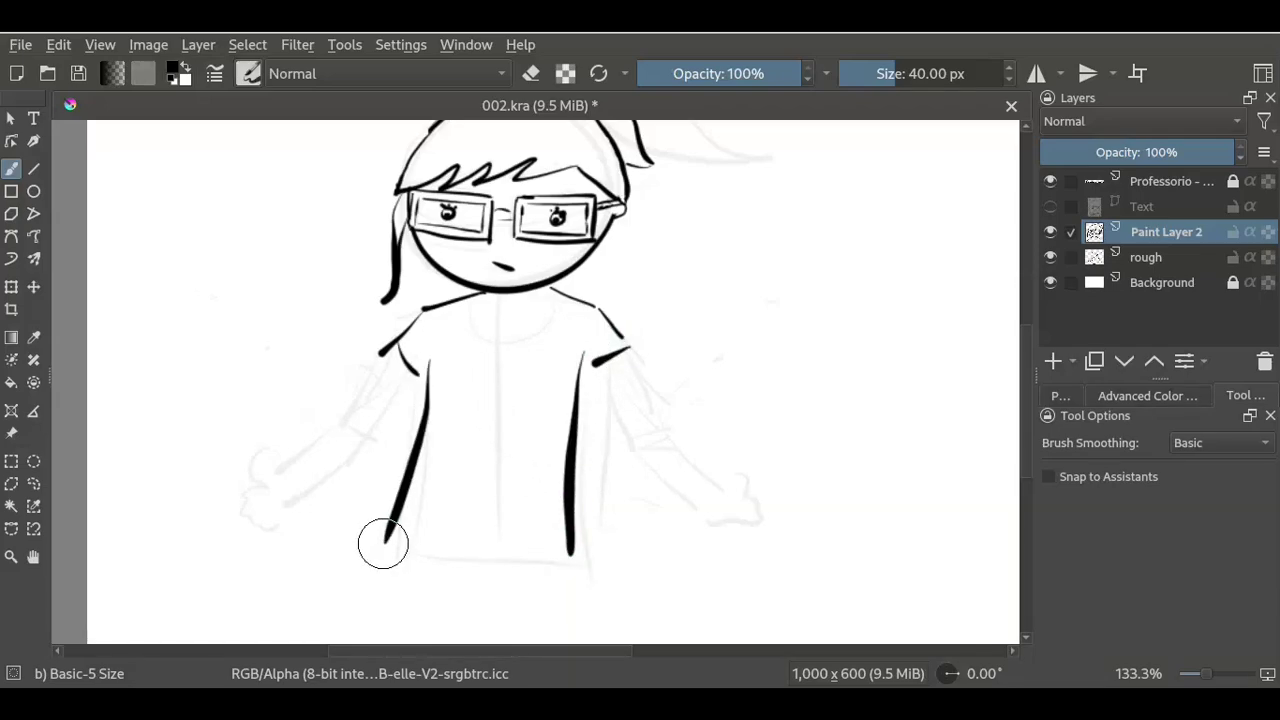
pyautogui.hotkey('ctrl', 'z')
pyautogui.moveTo(427, 353)
pyautogui.mouseDown()
pyautogui.moveTo(397, 560)
pyautogui.moveTo(563, 564)
pyautogui.mouseUp()
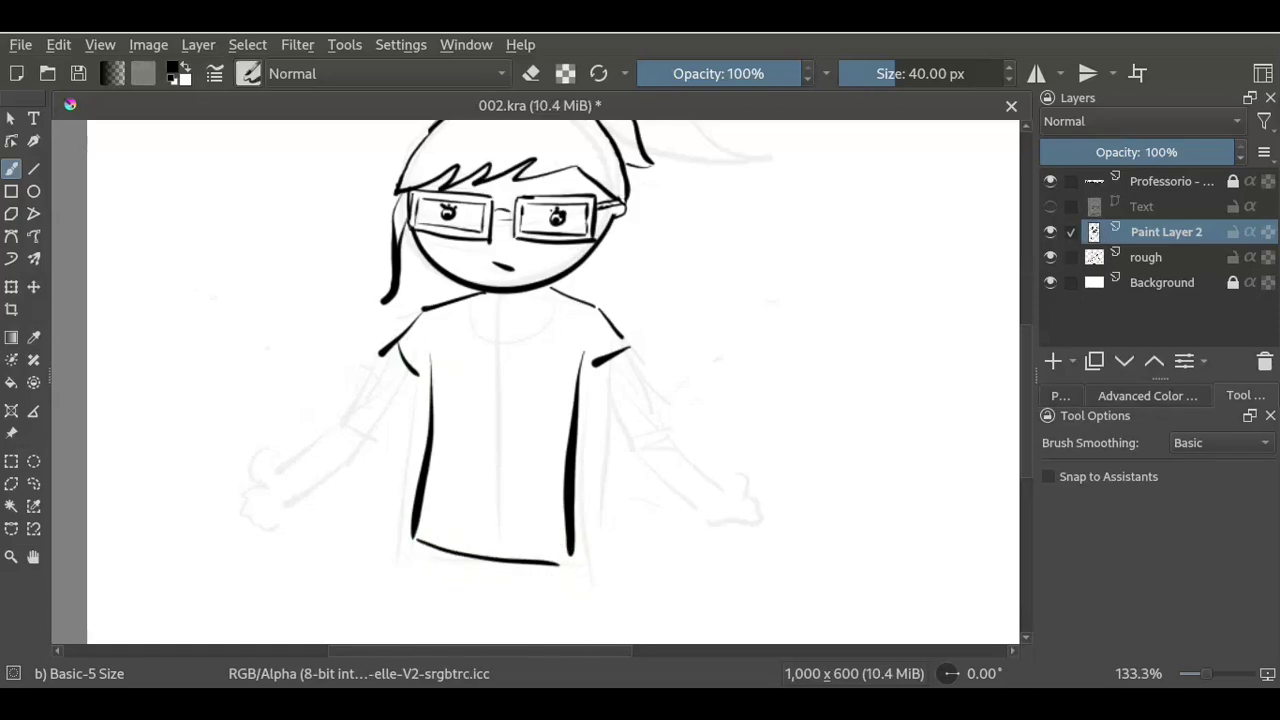
pyautogui.moveTo(401, 540); pyautogui.dragTo(391, 588)
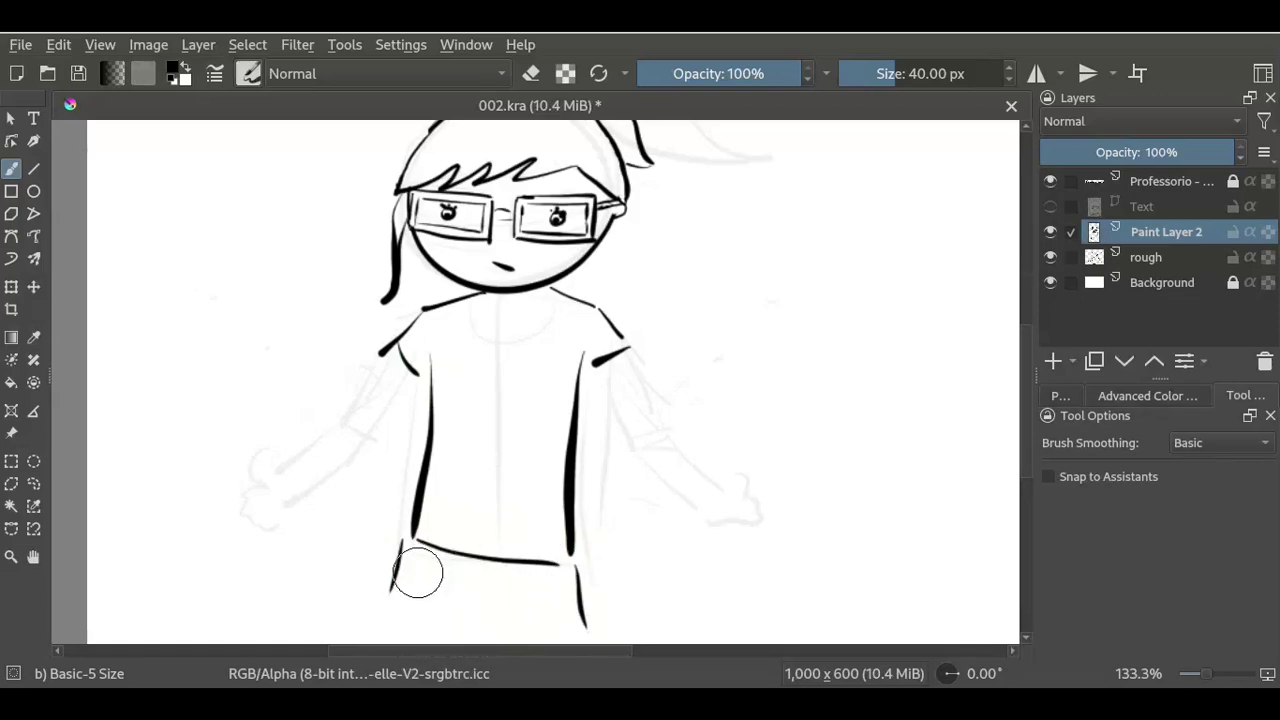
pyautogui.hotkey('ctrl', 'z')
pyautogui.moveTo(414, 540); pyautogui.dragTo(386, 606)
# - Redraw the right sleeve edge and extend the left shirt side up to the sleeve
pyautogui.hotkey('ctrl', 'z')
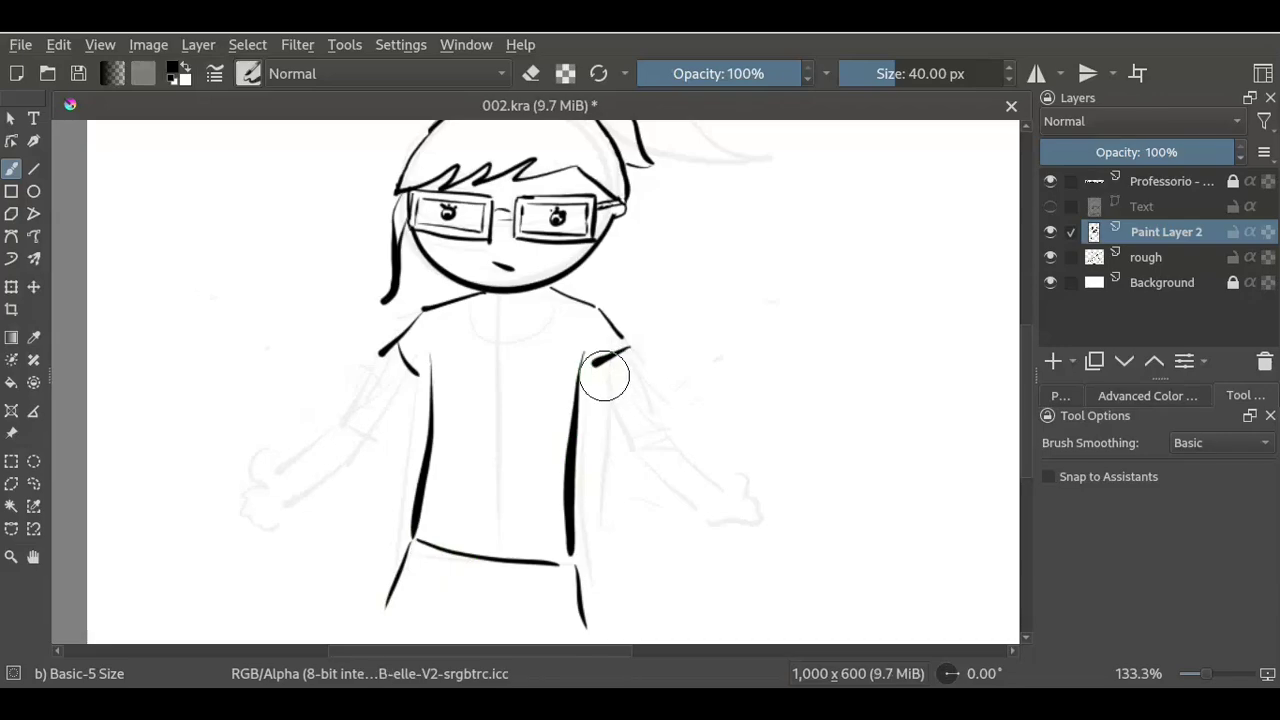
pyautogui.moveTo(628, 348); pyautogui.dragTo(596, 366)
pyautogui.hotkey('ctrl', 'z')
pyautogui.moveTo(603, 429); pyautogui.dragTo(605, 441)
pyautogui.hotkey('ctrl', 'z')
pyautogui.hotkey('ctrl', 'z')
pyautogui.moveTo(600, 380); pyautogui.dragTo(608, 440)
pyautogui.moveTo(596, 362); pyautogui.dragTo(628, 350)
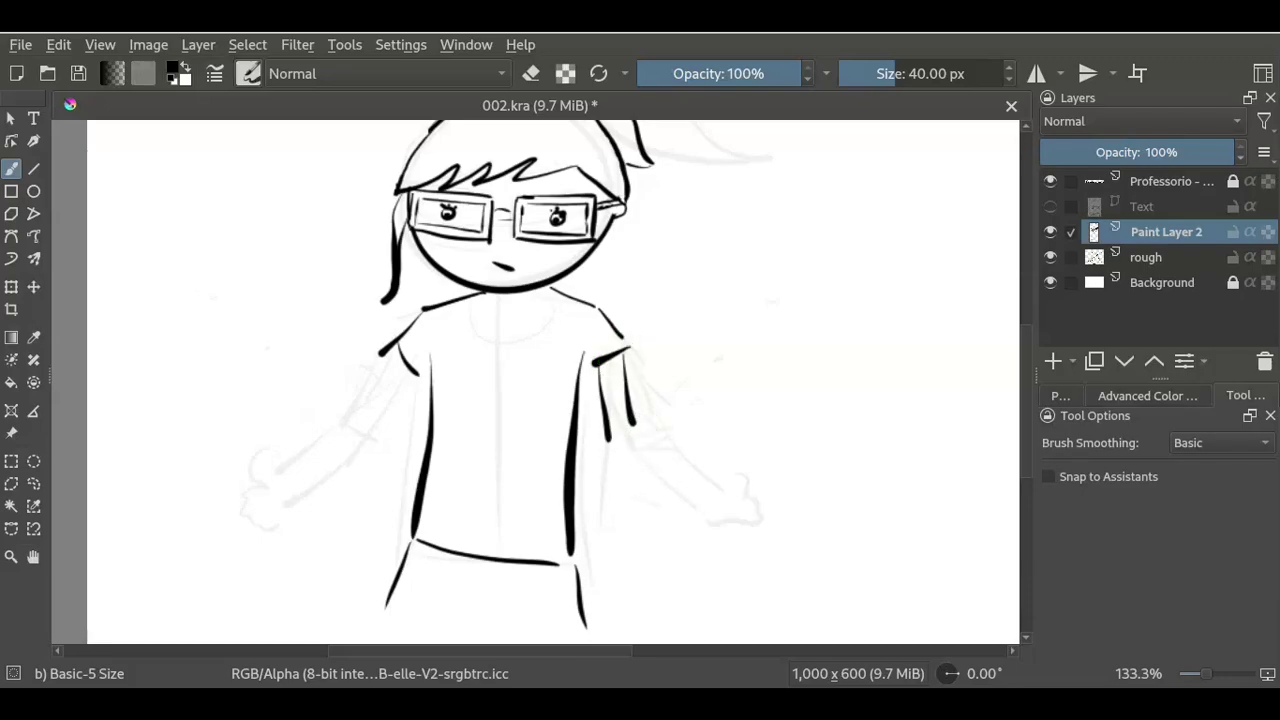
pyautogui.hotkey('ctrl', 'z')
pyautogui.hotkey('ctrl', 'z')
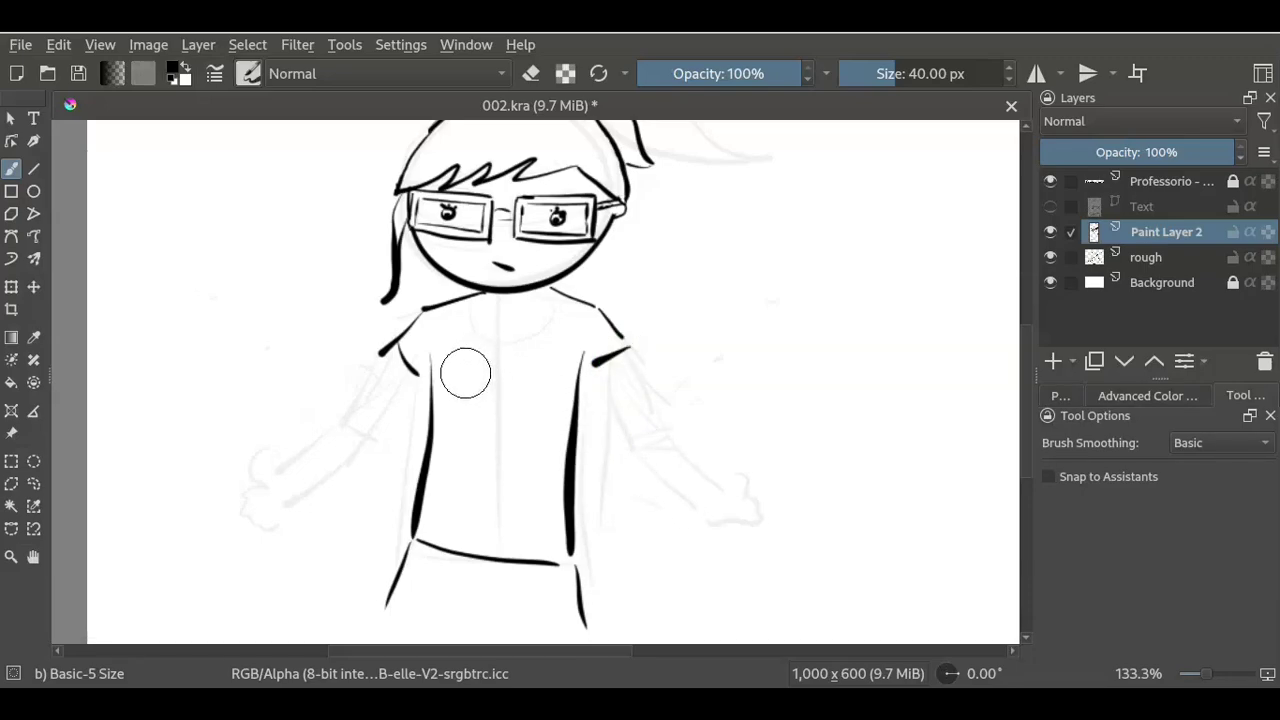
pyautogui.moveTo(428, 358); pyautogui.dragTo(432, 400)
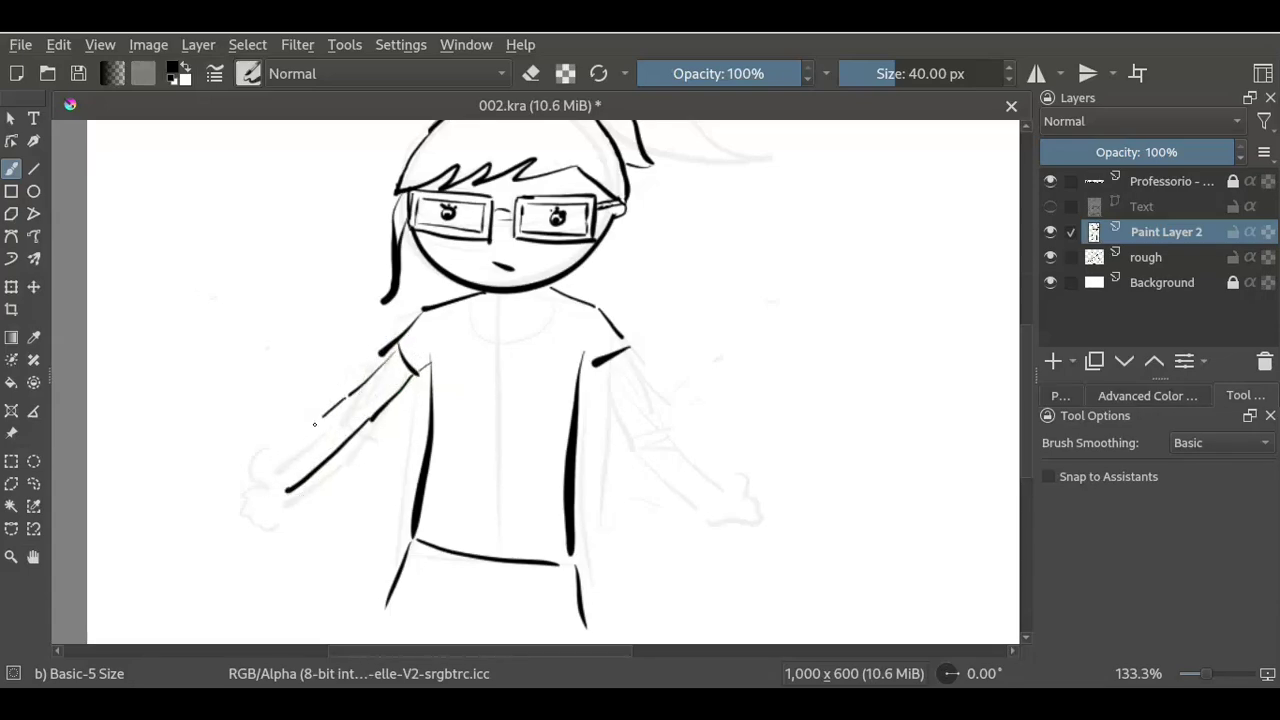
# - Ink the left hand's fingers, discarding an unwanted upper-arm stroke
pyautogui.hotkey('ctrl', 'z')
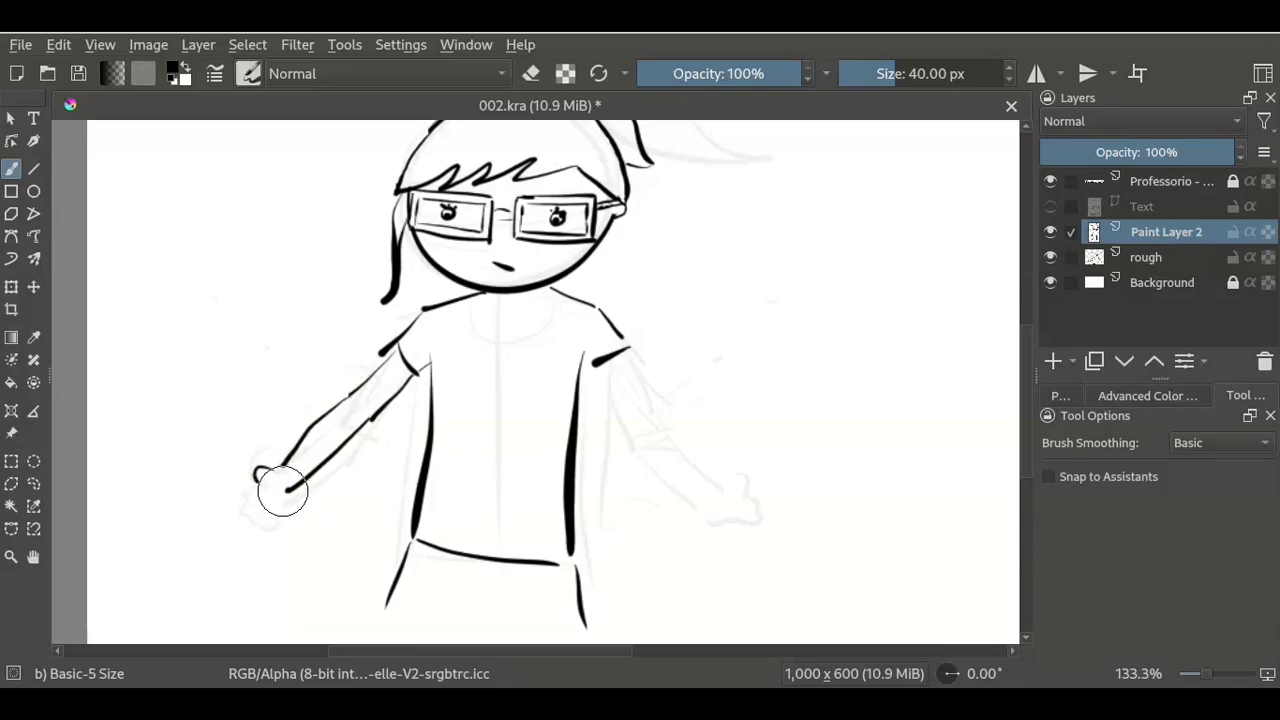
pyautogui.moveTo(251, 499)
pyautogui.mouseDown()
pyautogui.moveTo(260, 510)
pyautogui.moveTo(231, 536)
pyautogui.mouseUp()
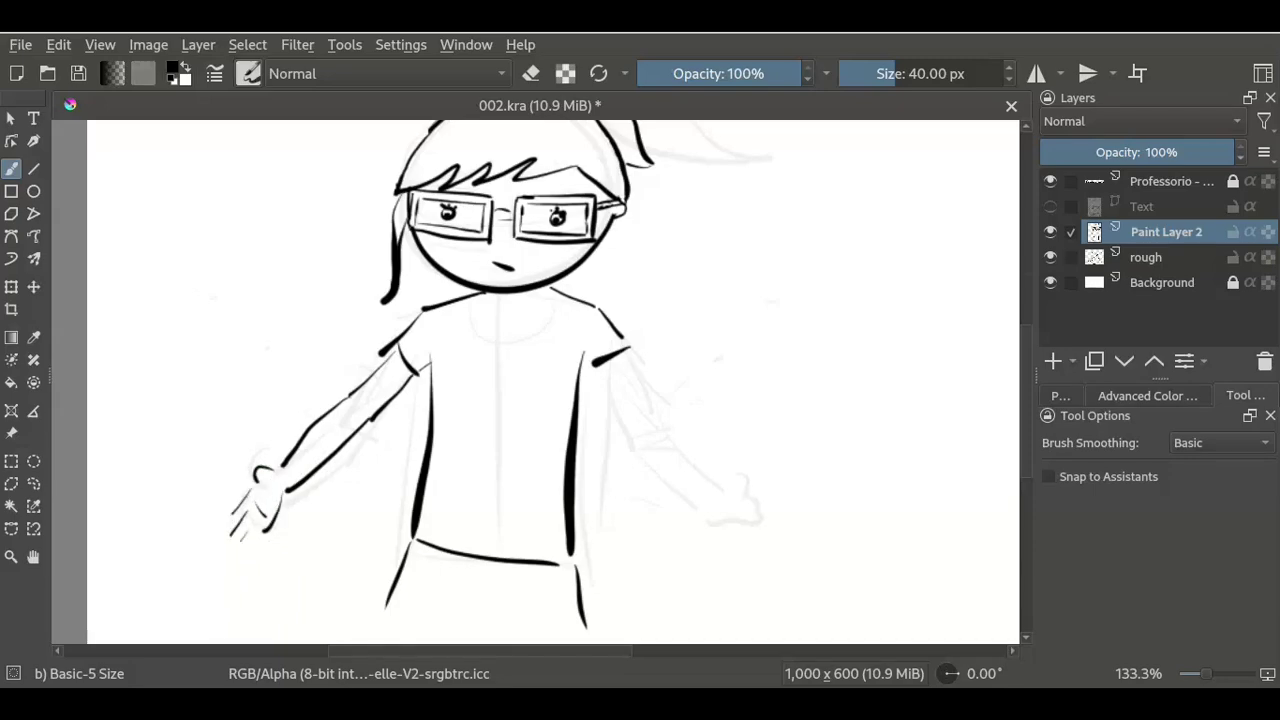
pyautogui.moveTo(723, 479); pyautogui.dragTo(606, 364)
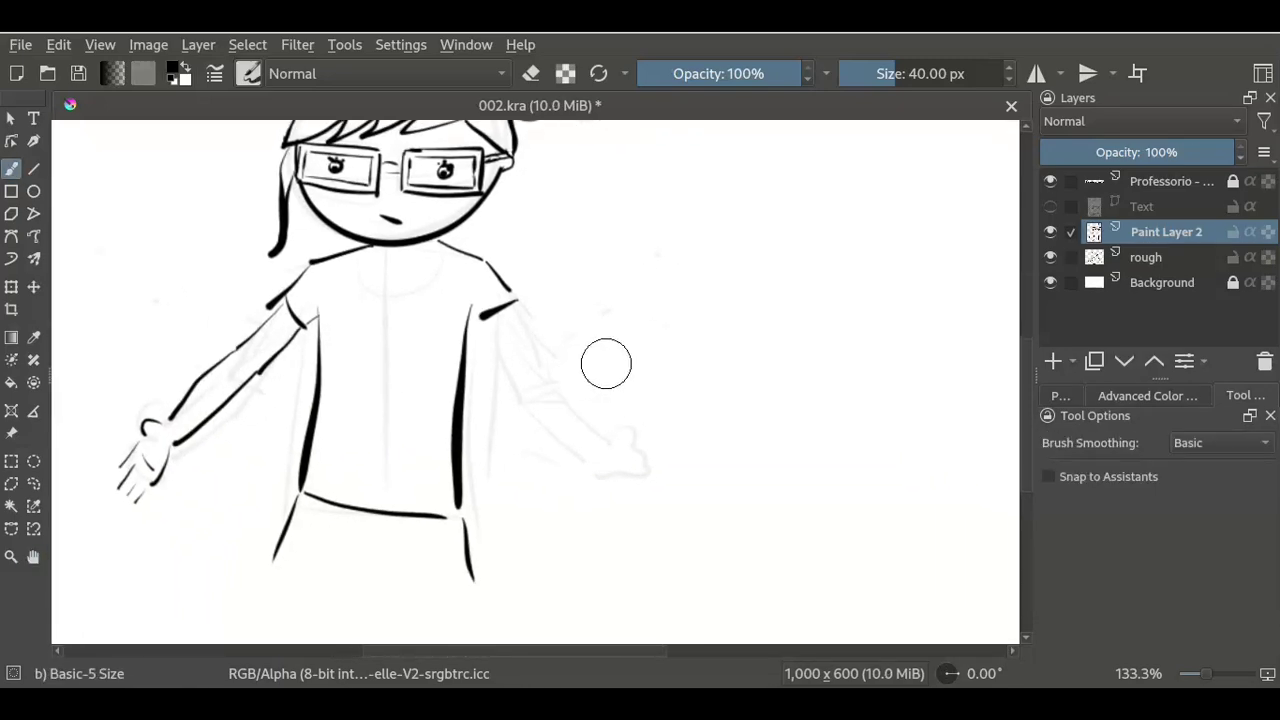
pyautogui.moveTo(510, 301); pyautogui.dragTo(537, 412)
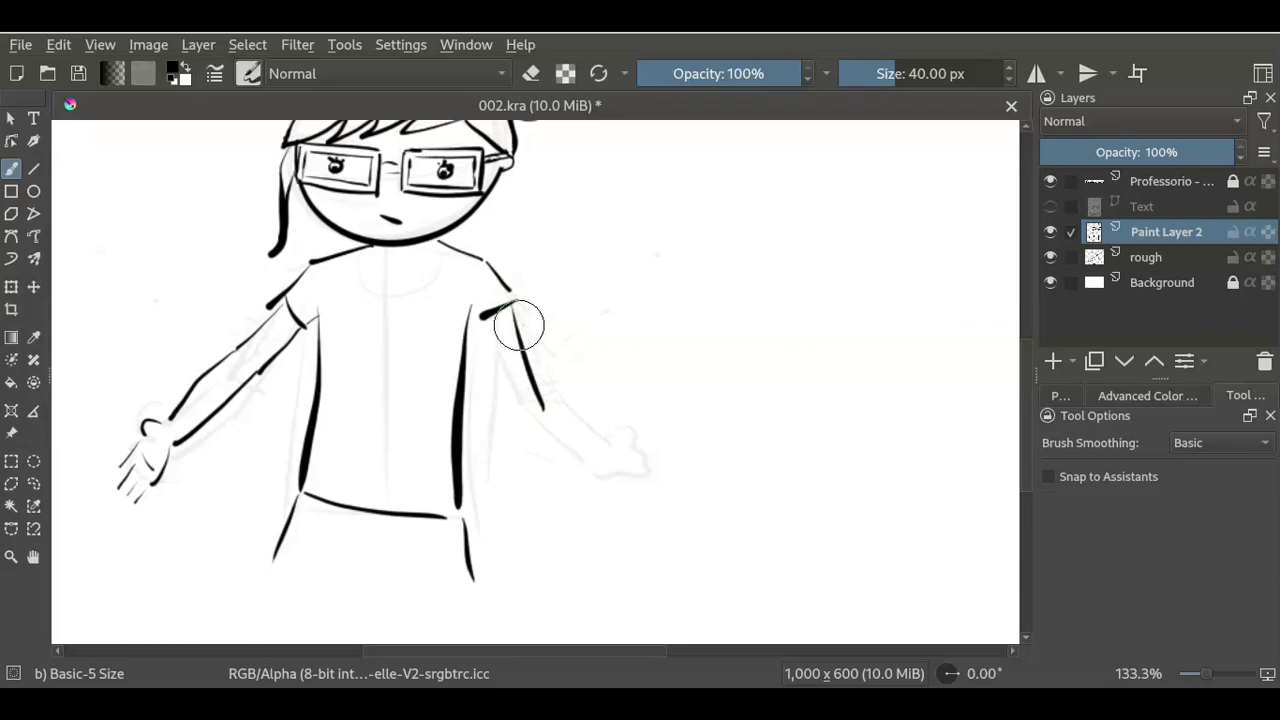
pyautogui.hotkey('ctrl', 'z')
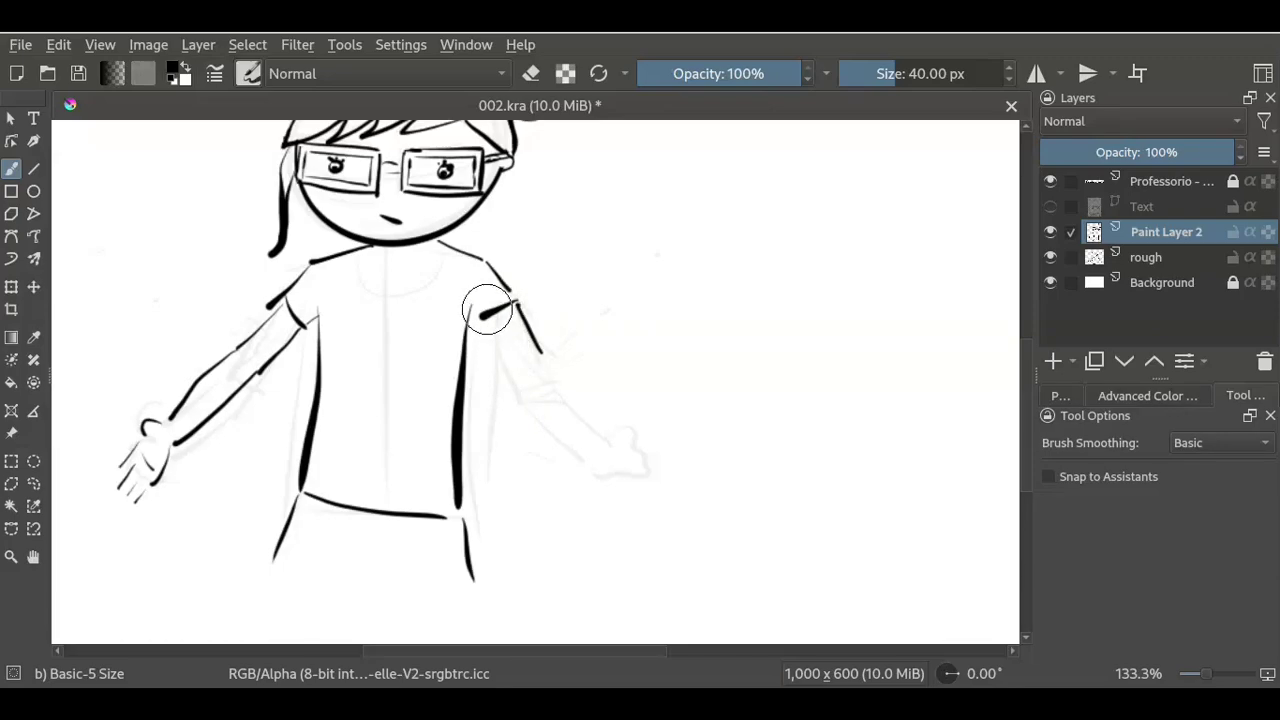
# - Ink the right sleeve and arm down toward the hand, then draw its fingers
pyautogui.moveTo(487, 311); pyautogui.dragTo(507, 357)
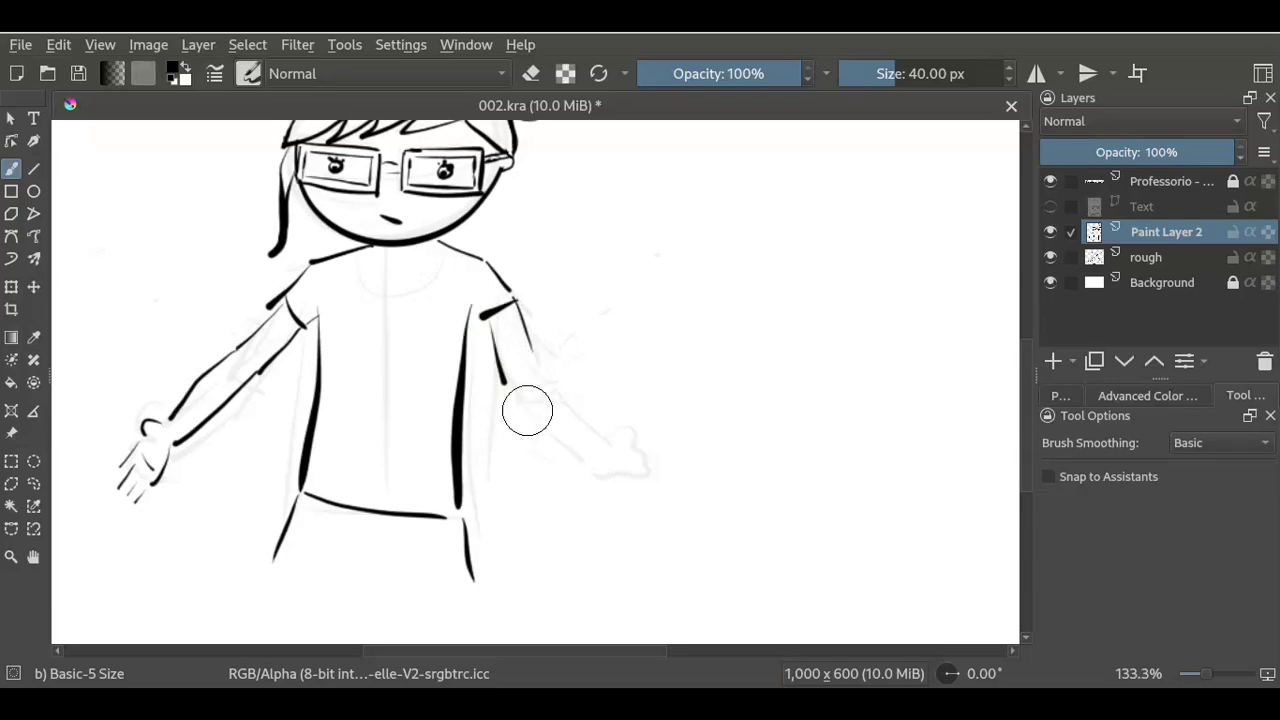
pyautogui.moveTo(505, 385); pyautogui.dragTo(570, 456)
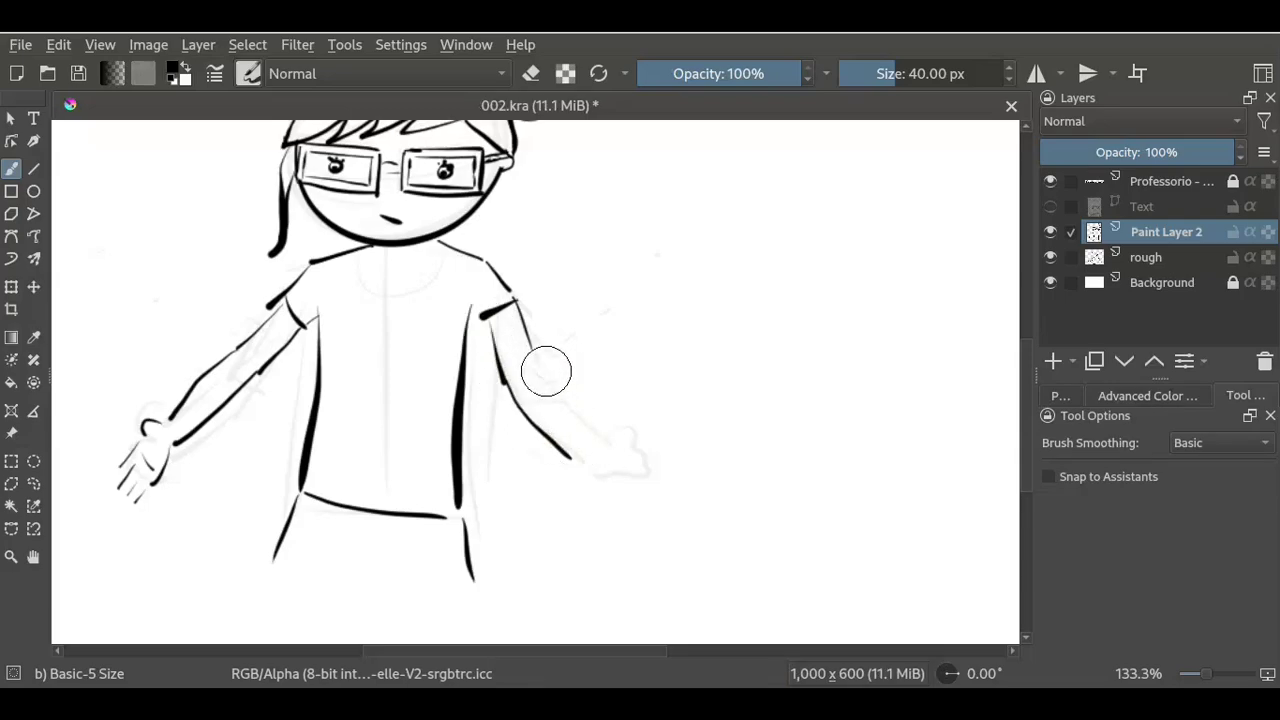
pyautogui.hotkey('ctrl', 'z')
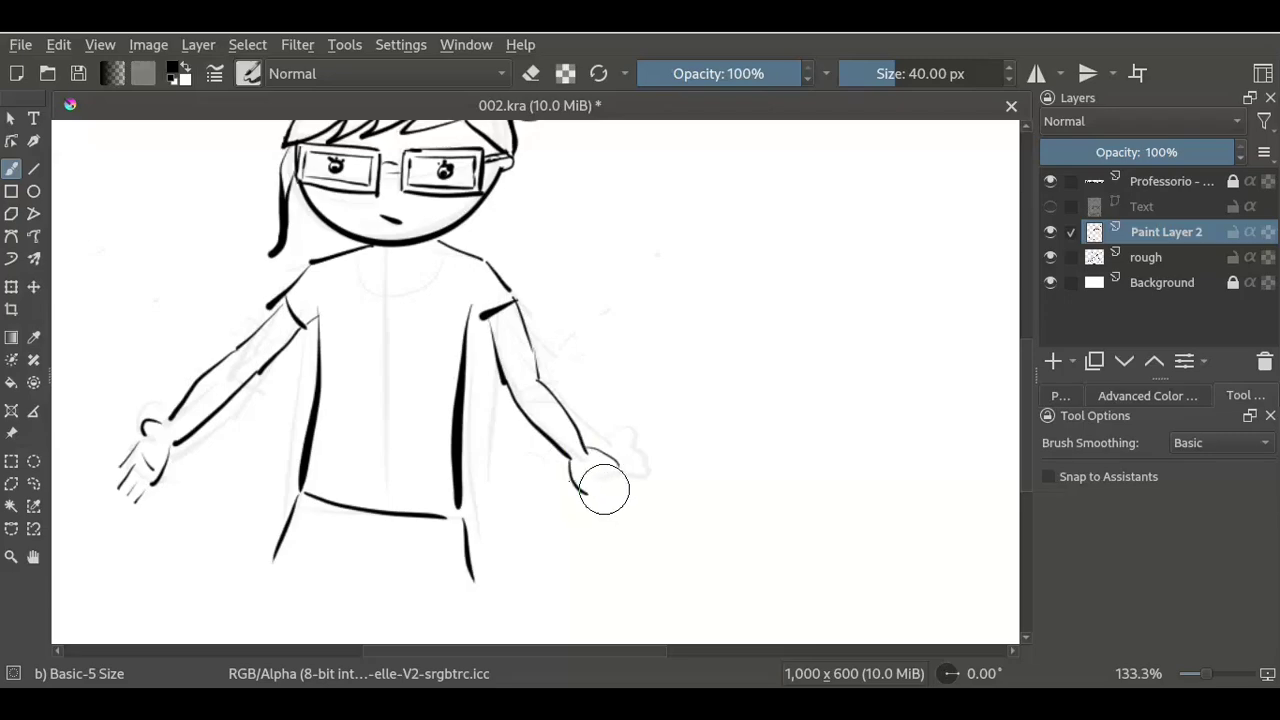
pyautogui.hotkey('ctrl', 'z')
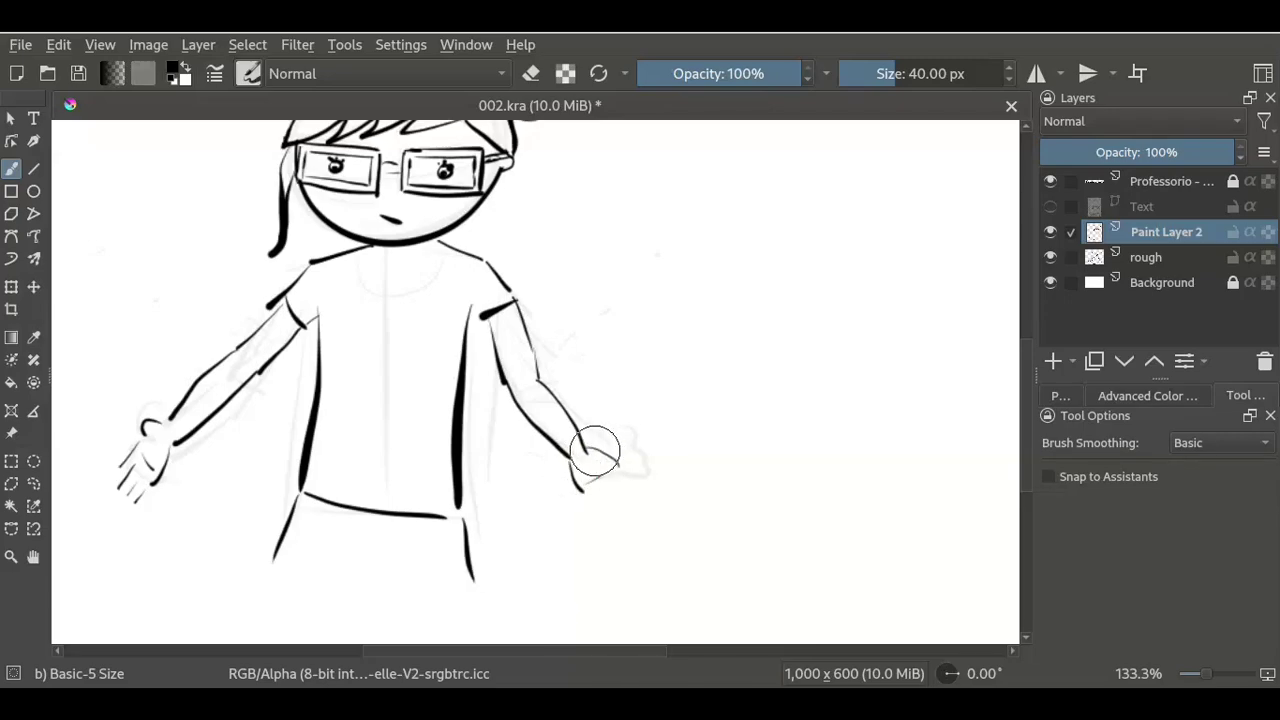
pyautogui.moveTo(605, 473); pyautogui.dragTo(610, 487)
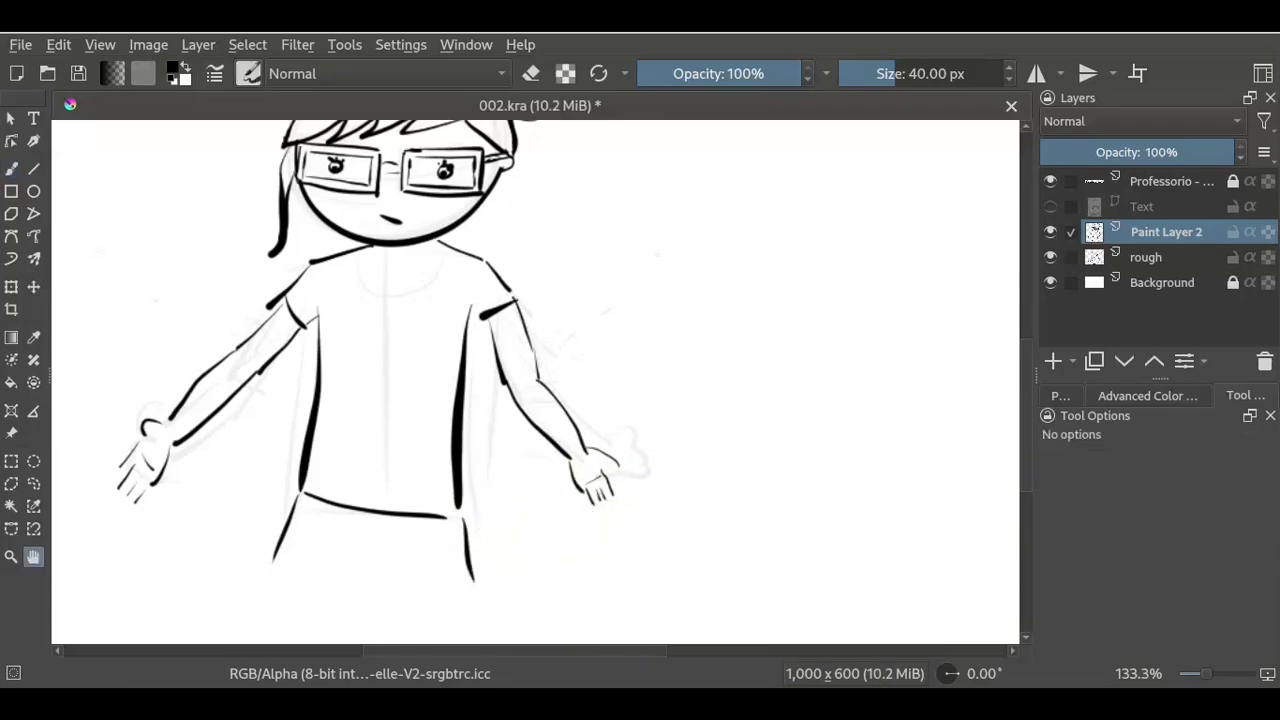
pyautogui.scroll(3, 508, 483)
# - Draw three short tapered marks beside each side of the shirt
pyautogui.moveTo(508, 483); pyautogui.dragTo(494, 391)
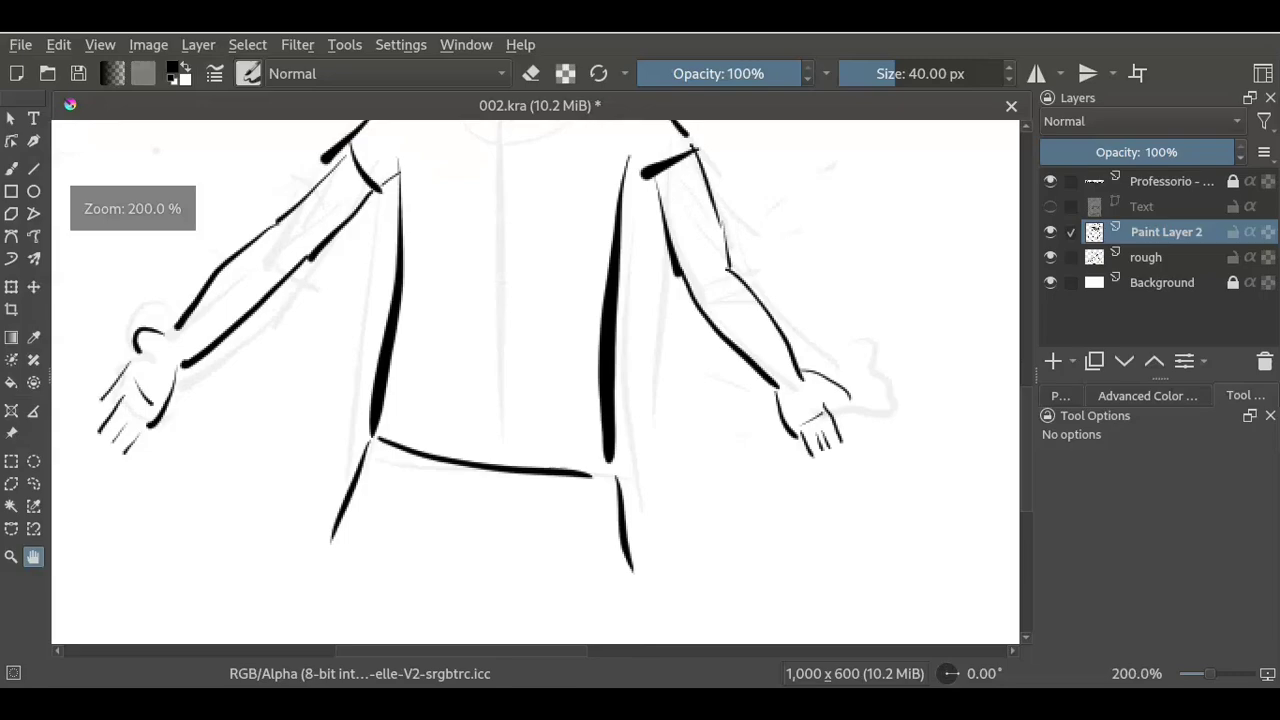
pyautogui.press('b')
pyautogui.moveTo(645, 318); pyautogui.dragTo(680, 317)
pyautogui.moveTo(650, 367); pyautogui.dragTo(688, 371)
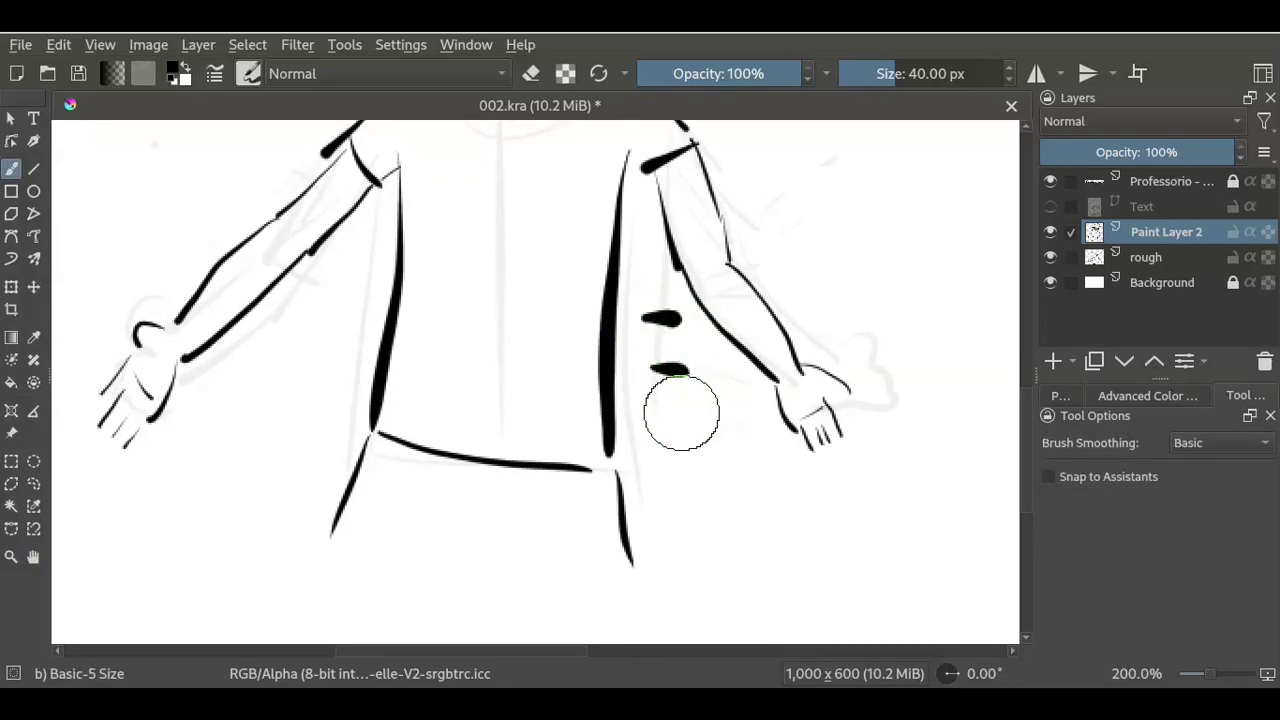
pyautogui.moveTo(666, 421); pyautogui.dragTo(695, 440)
pyautogui.moveTo(327, 266); pyautogui.dragTo(365, 284)
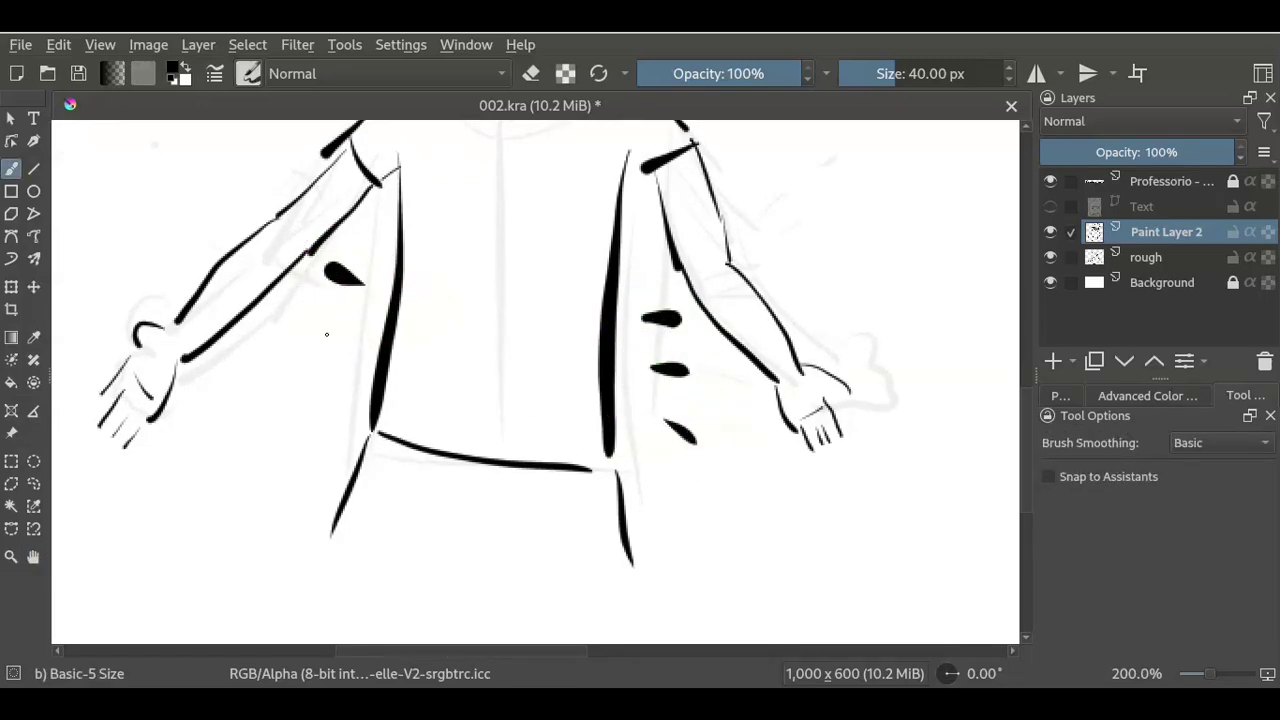
pyautogui.moveTo(280, 333); pyautogui.dragTo(334, 332)
pyautogui.moveTo(346, 381); pyautogui.dragTo(266, 427)
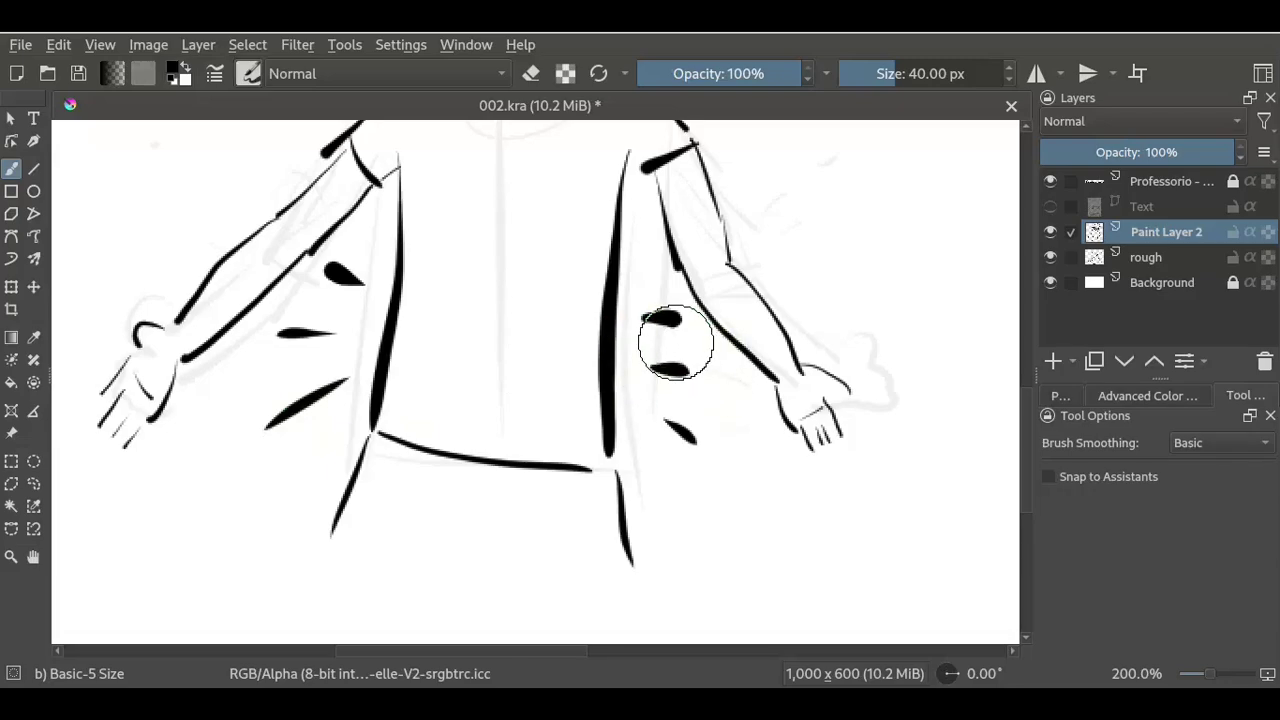
# - Draw a thick collar line under the chin and select the rough sketch layer
pyautogui.press('-')
pyautogui.press('-')
pyautogui.press('-')
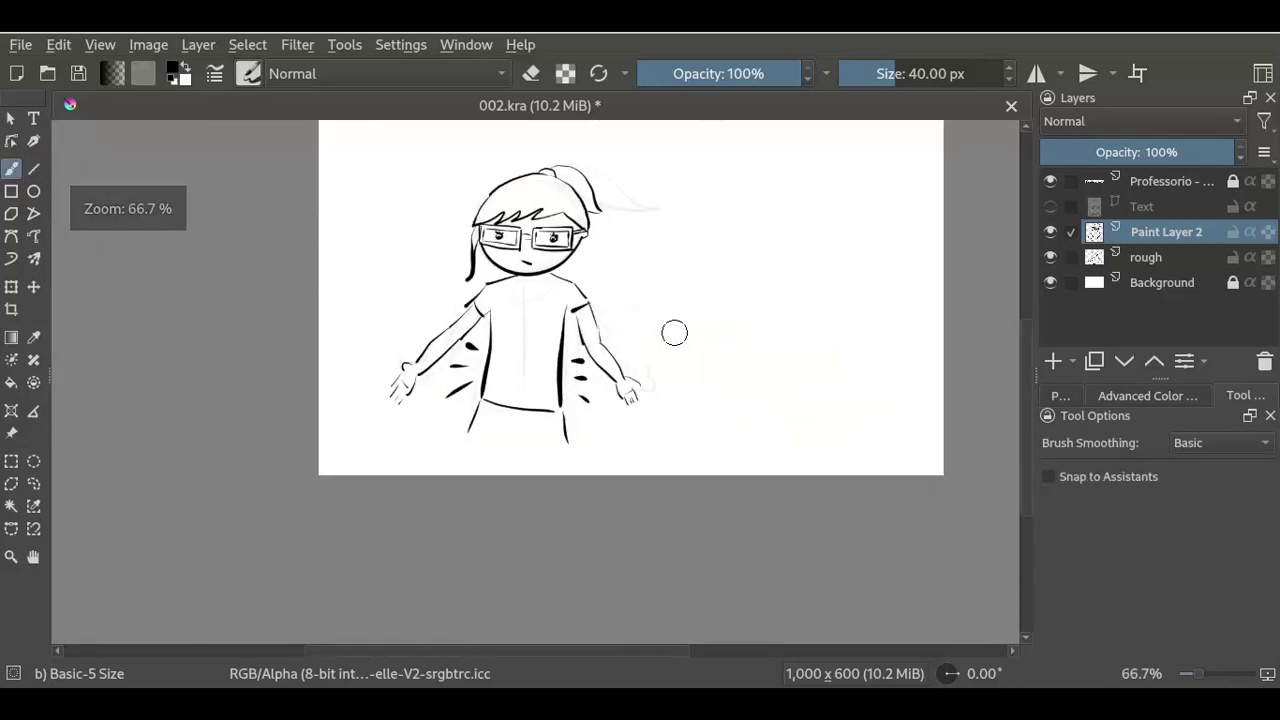
pyautogui.scroll(1, 720, 350)
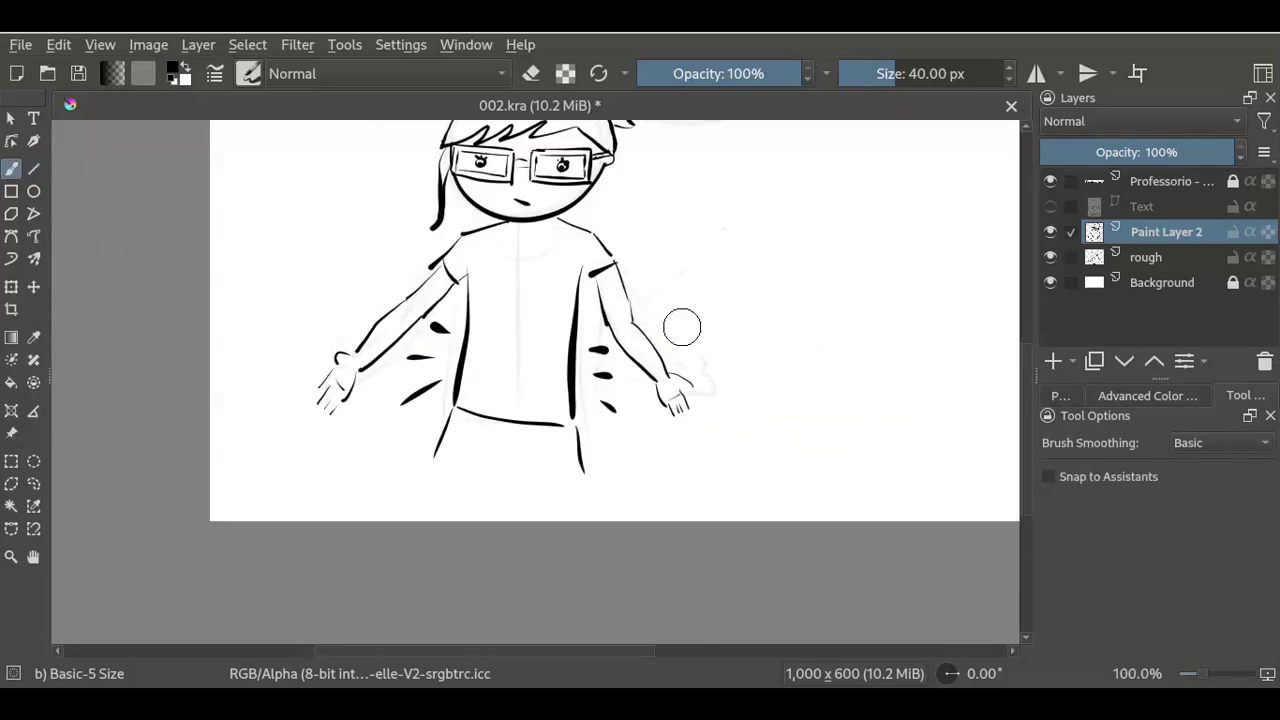
pyautogui.scroll(1, 680, 323)
pyautogui.scroll(1, 634, 280)
pyautogui.scroll(1, 600, 260)
pyautogui.press('b')
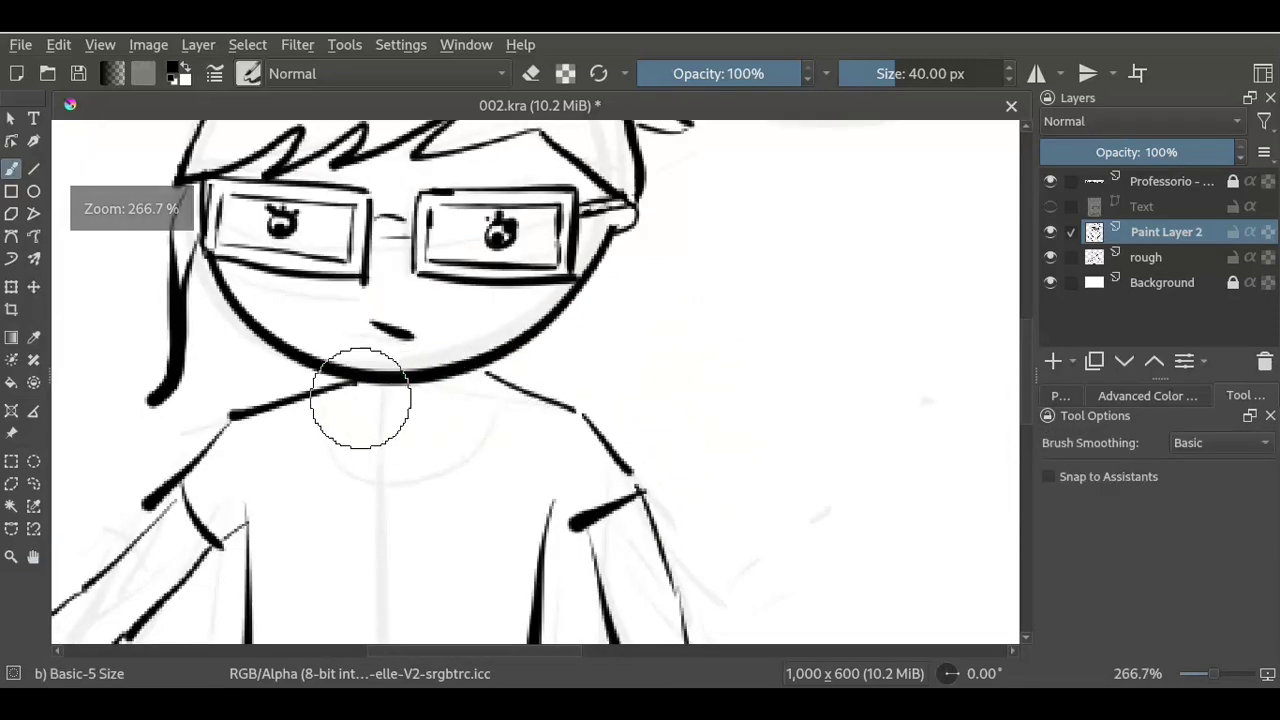
pyautogui.moveTo(332, 392); pyautogui.dragTo(512, 400)
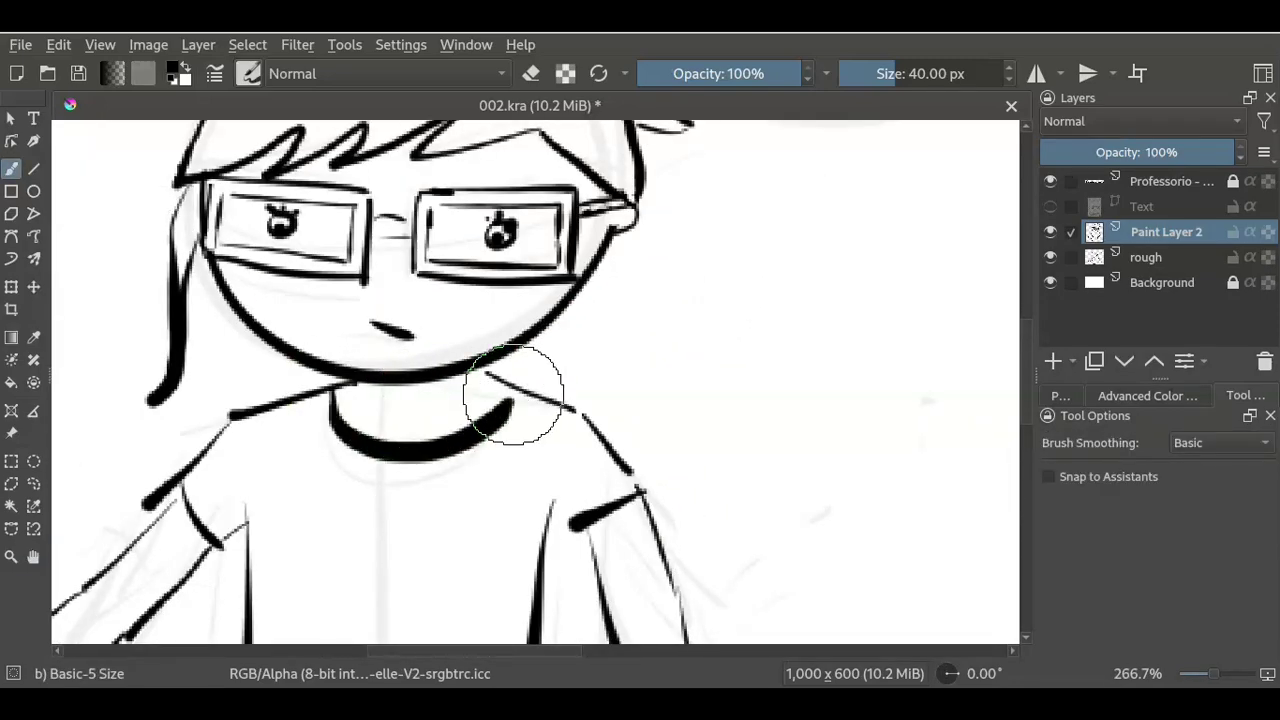
pyautogui.scroll(-2, 588, 450)
pyautogui.scroll(-2, 588, 453)
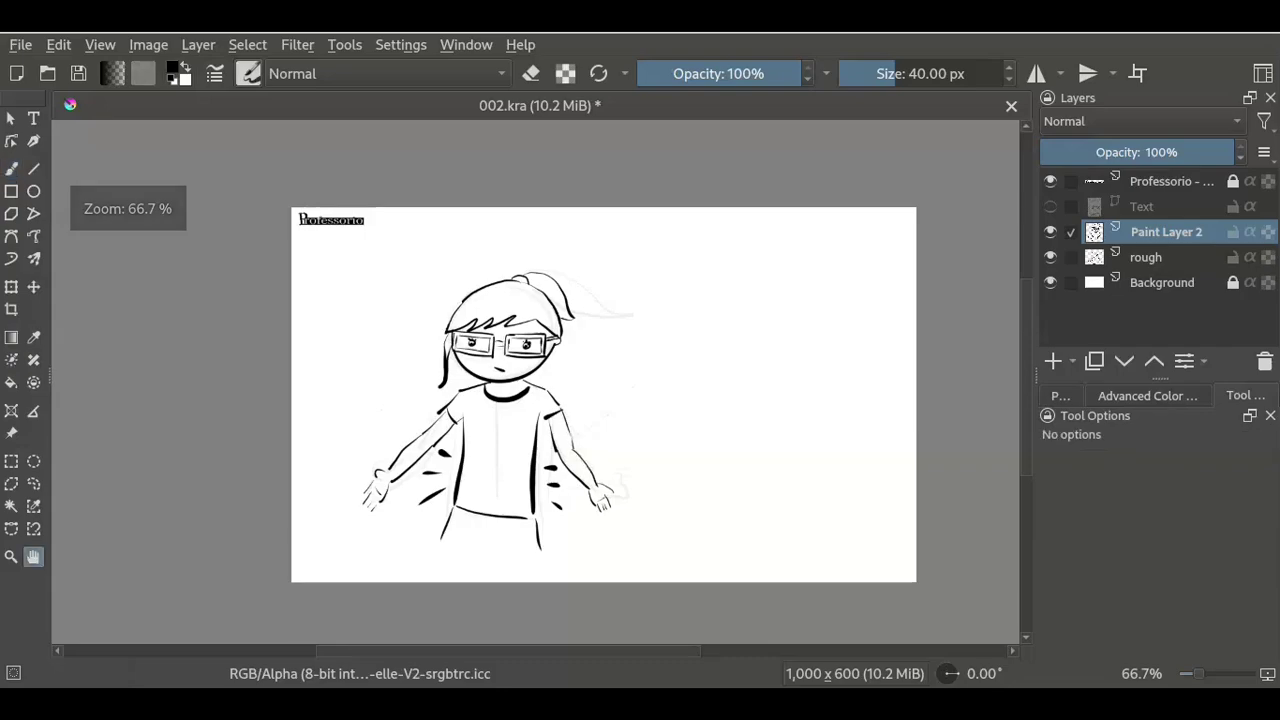
pyautogui.moveTo(588, 453); pyautogui.dragTo(536, 433)
pyautogui.scroll(1, 536, 433)
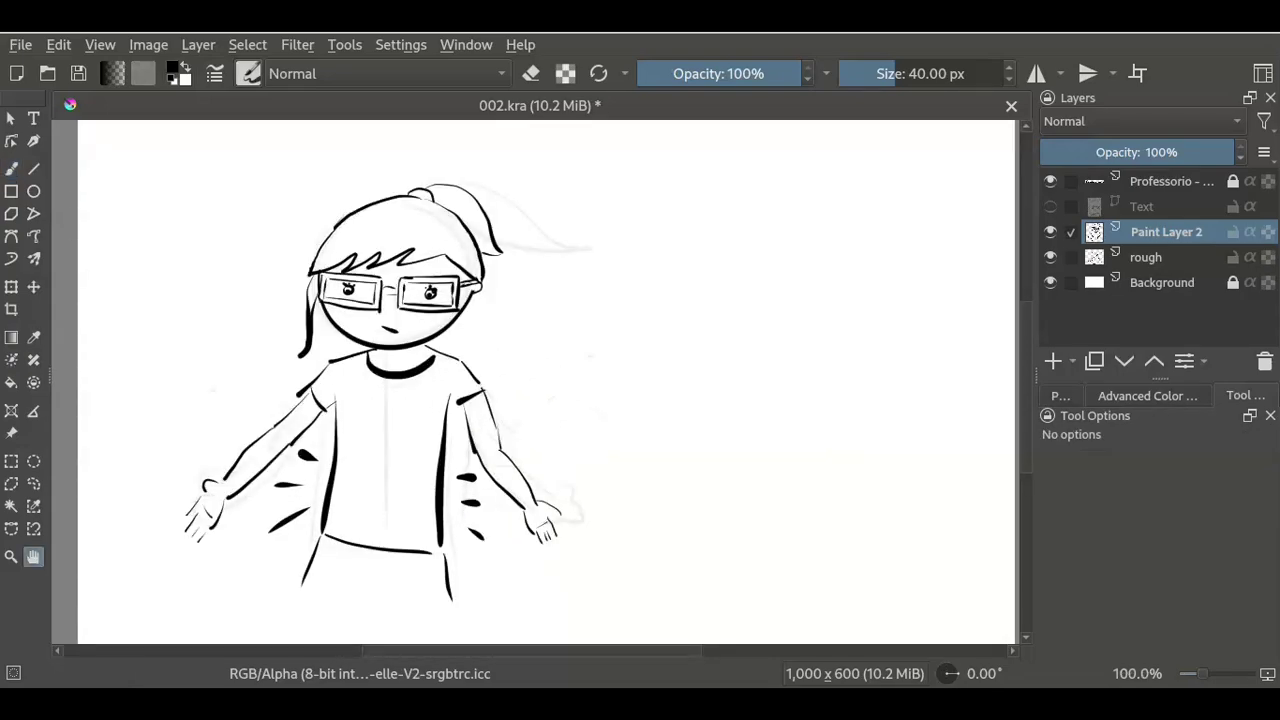
pyautogui.click(1145, 257)
# - Delete the rough sketch layer and zoom in on the left-side hand
pyautogui.hotkey('shift', 'Delete')
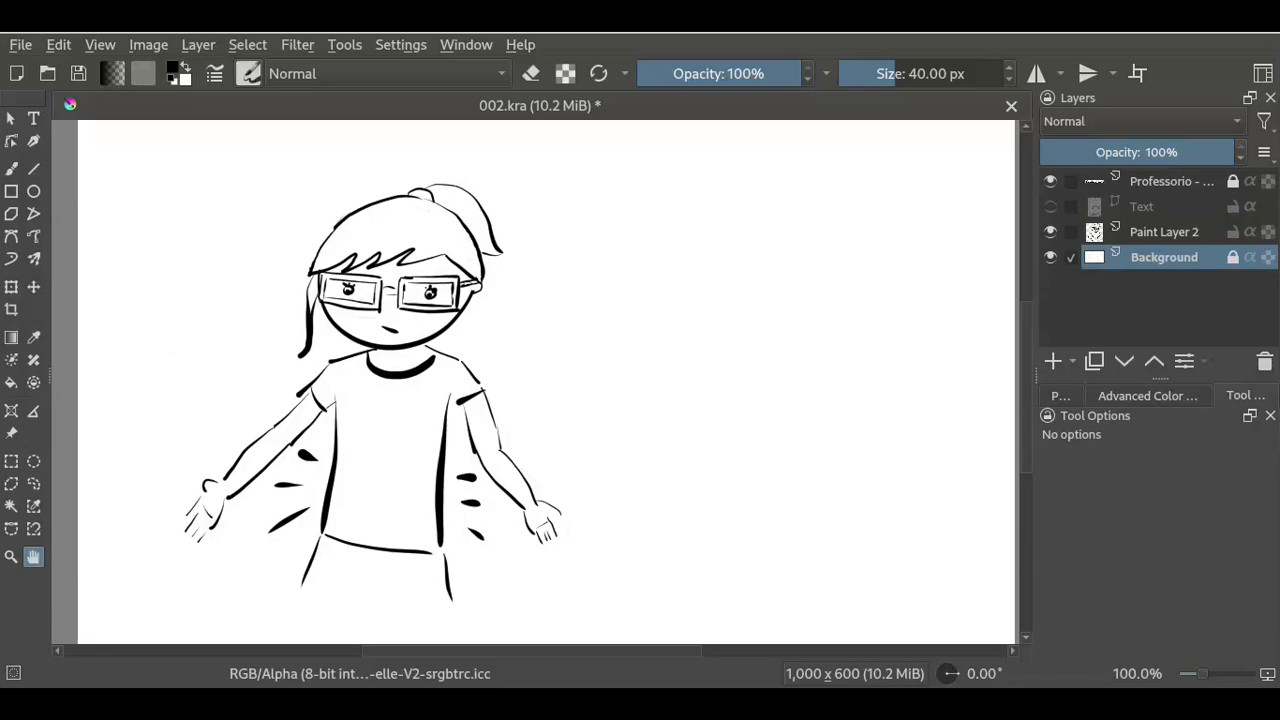
pyautogui.hotkey('ctrl', '+')
pyautogui.hotkey('ctrl', '-')
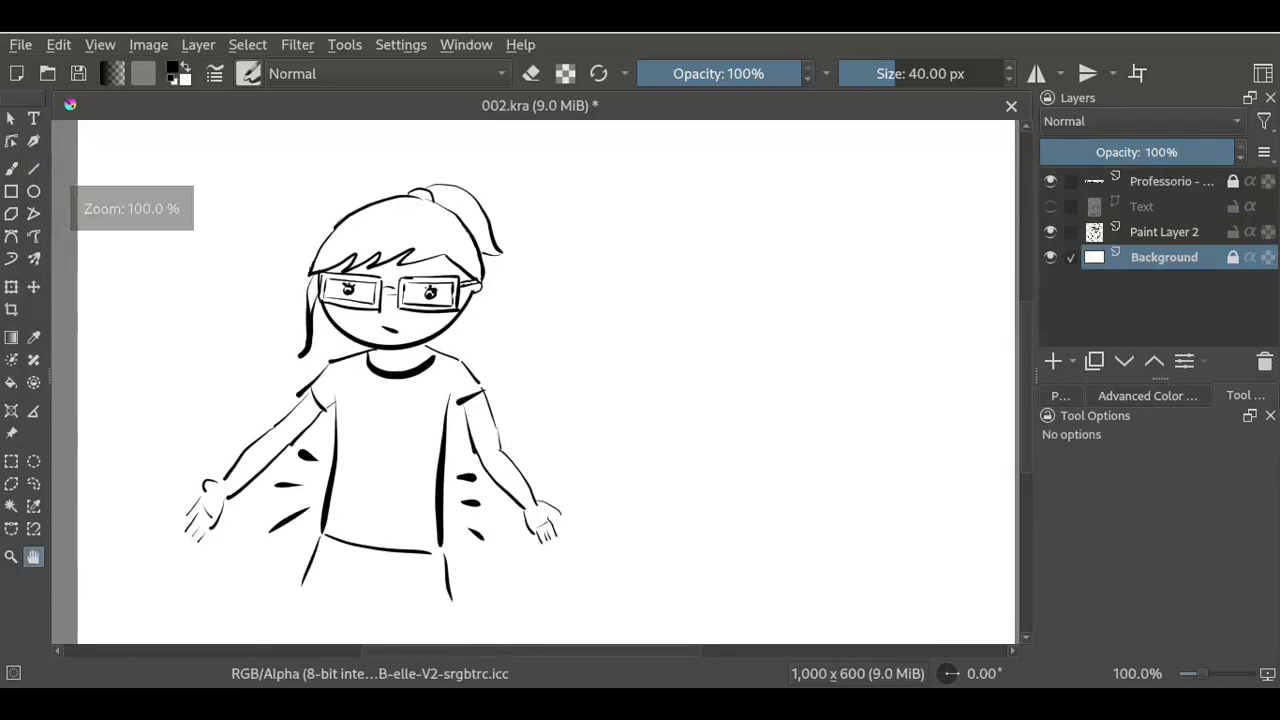
pyautogui.hotkey('ctrl', '+')
pyautogui.scroll(3, 528, 410)
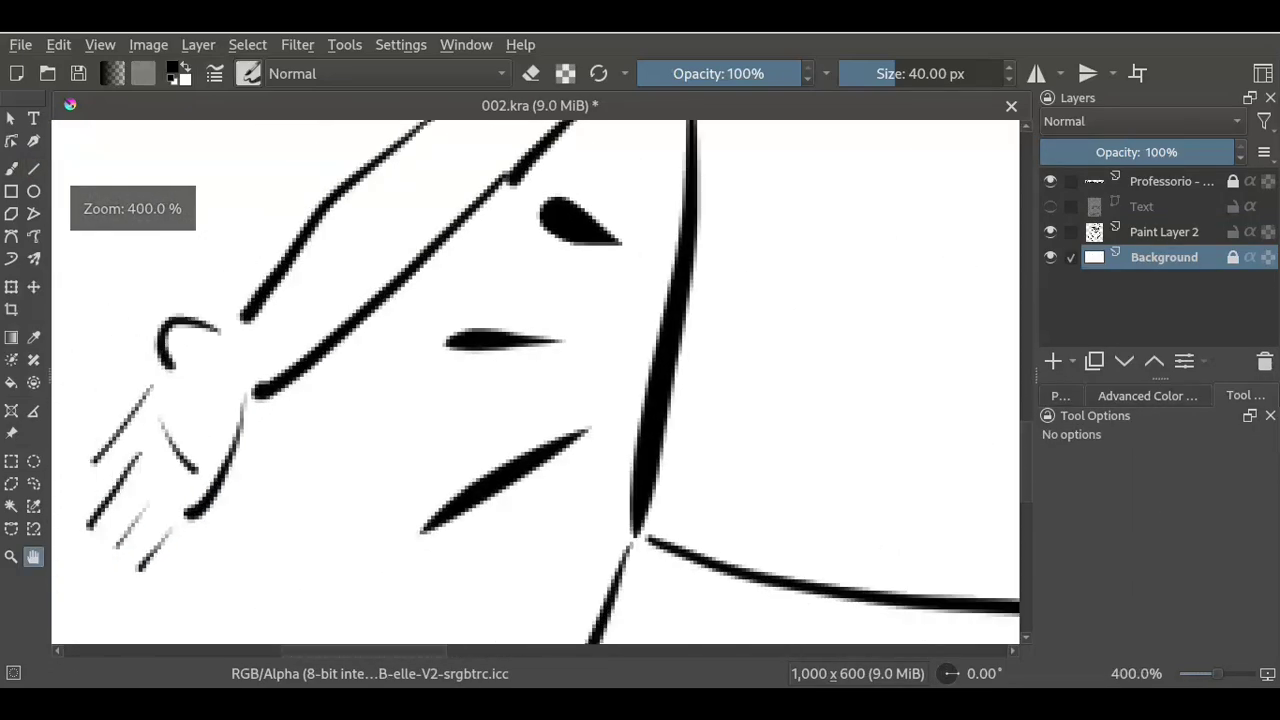
pyautogui.moveTo(300, 400); pyautogui.dragTo(528, 410)
# - On Paint Layer 2, redraw the left hand's fingers, erase stray marks, and reshape the wrist
pyautogui.press('b')
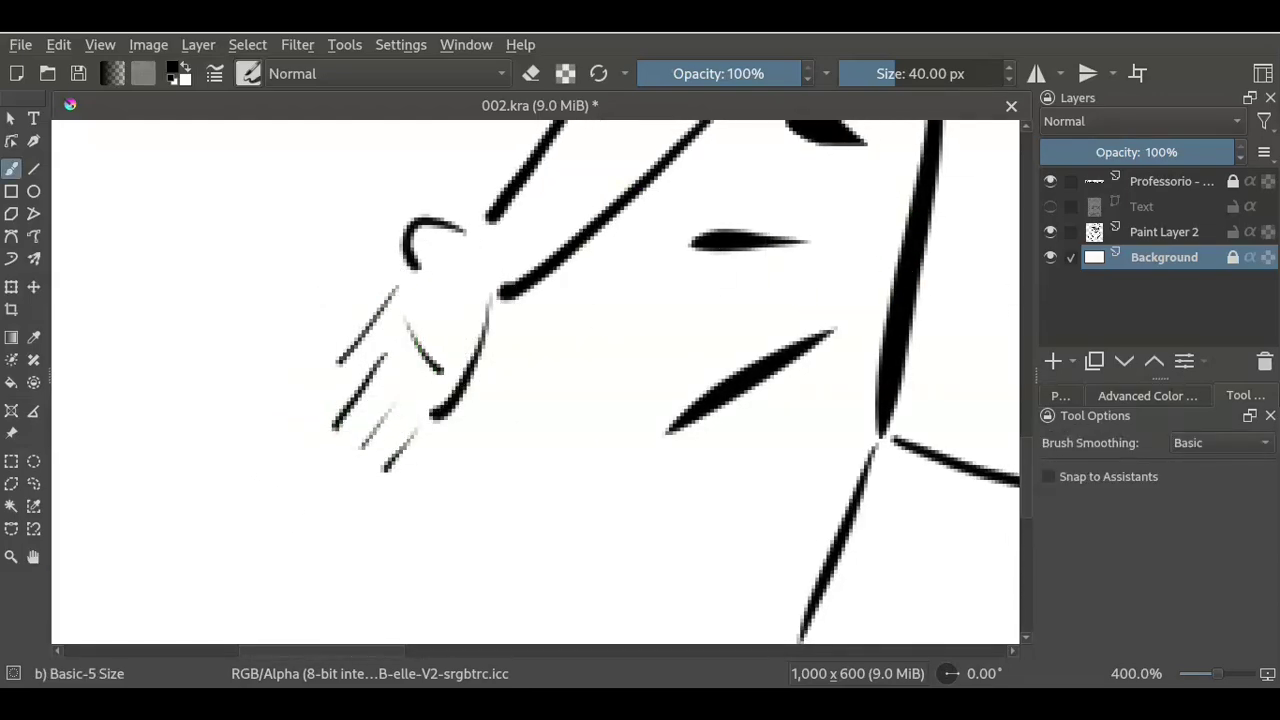
pyautogui.click(1164, 232)
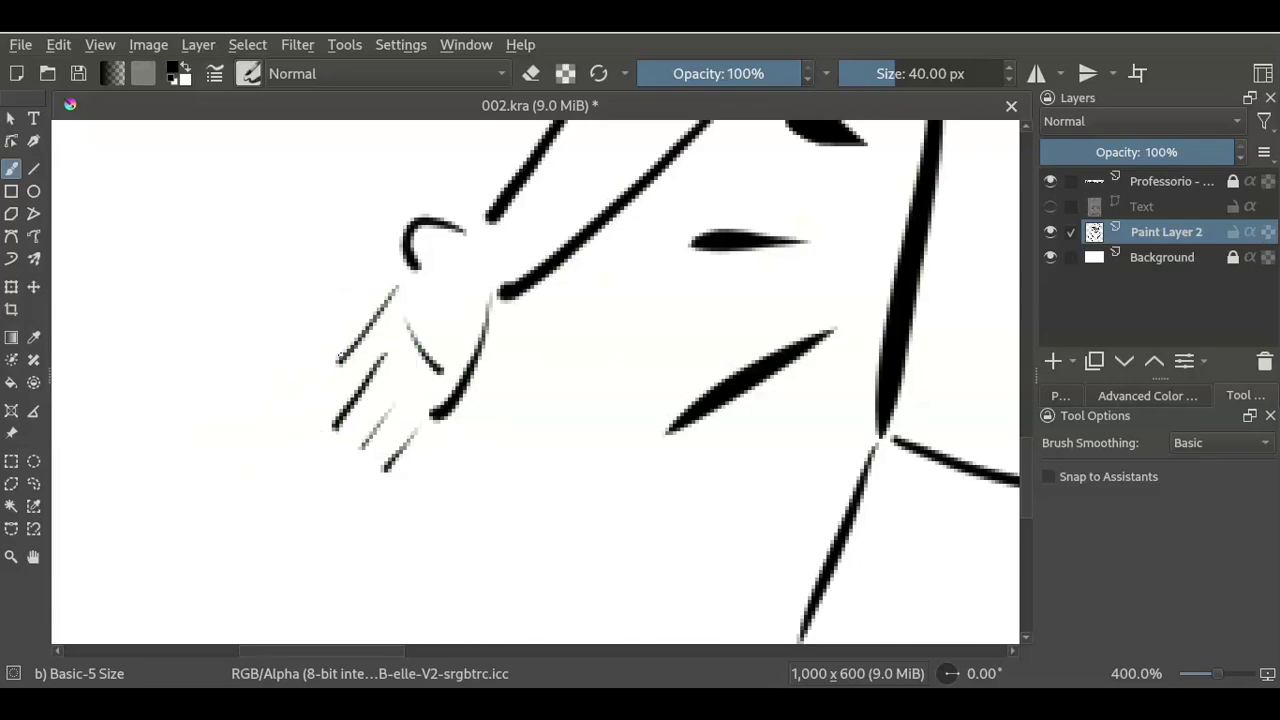
pyautogui.moveTo(332, 362)
pyautogui.mouseDown()
pyautogui.moveTo(342, 354)
pyautogui.moveTo(337, 426)
pyautogui.mouseUp()
pyautogui.moveTo(398, 396)
pyautogui.mouseDown()
pyautogui.moveTo(342, 452)
pyautogui.moveTo(428, 400)
pyautogui.moveTo(410, 425)
pyautogui.mouseUp()
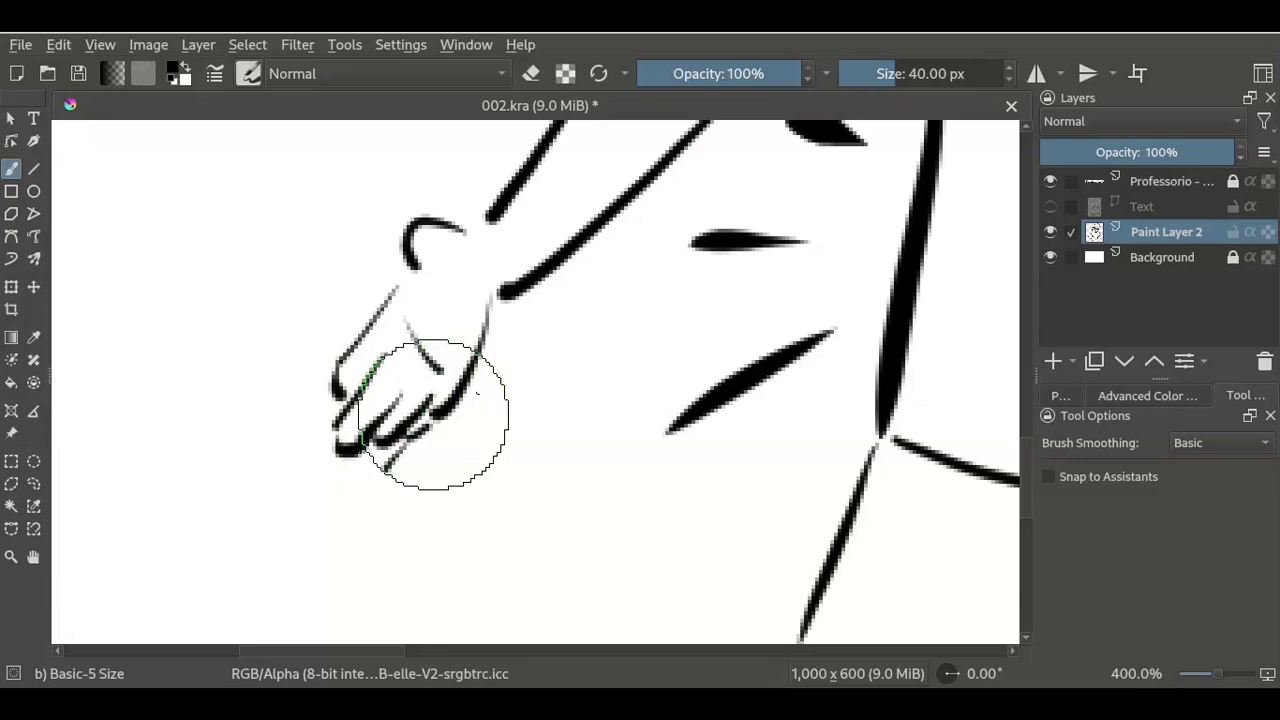
pyautogui.press('e')
pyautogui.moveTo(388, 468); pyautogui.dragTo(401, 464)
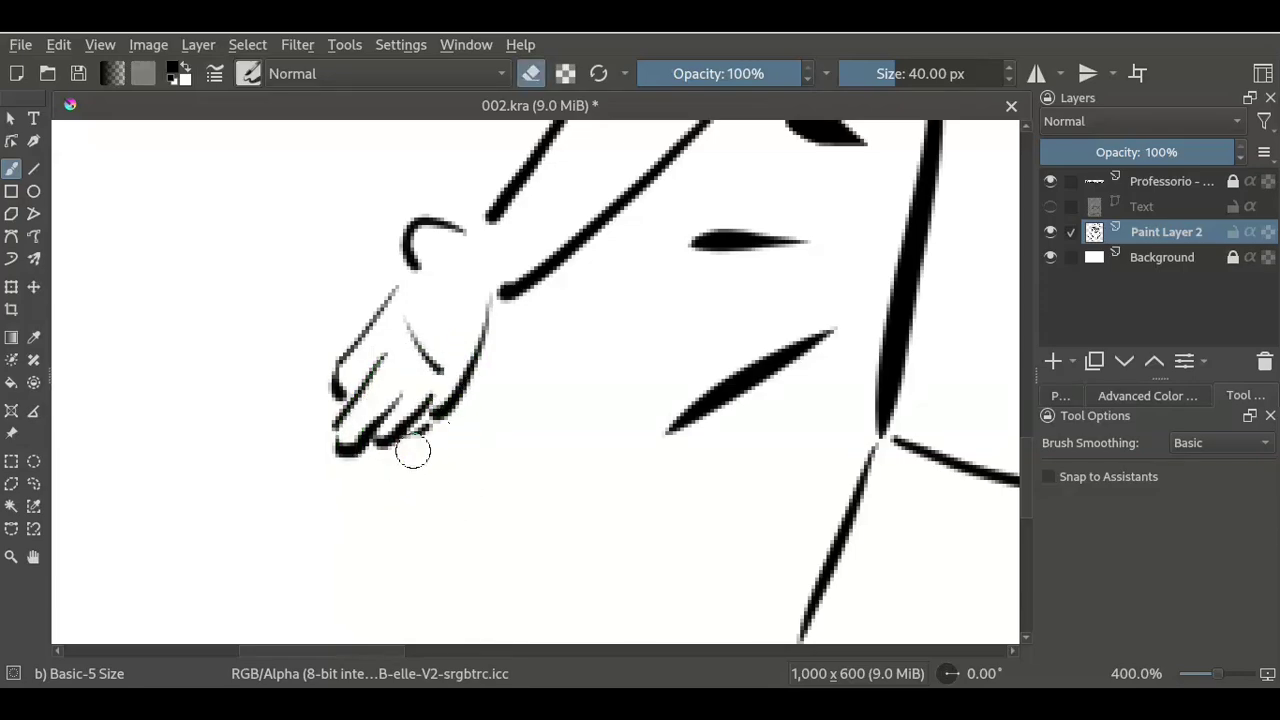
pyautogui.moveTo(391, 286); pyautogui.dragTo(411, 285)
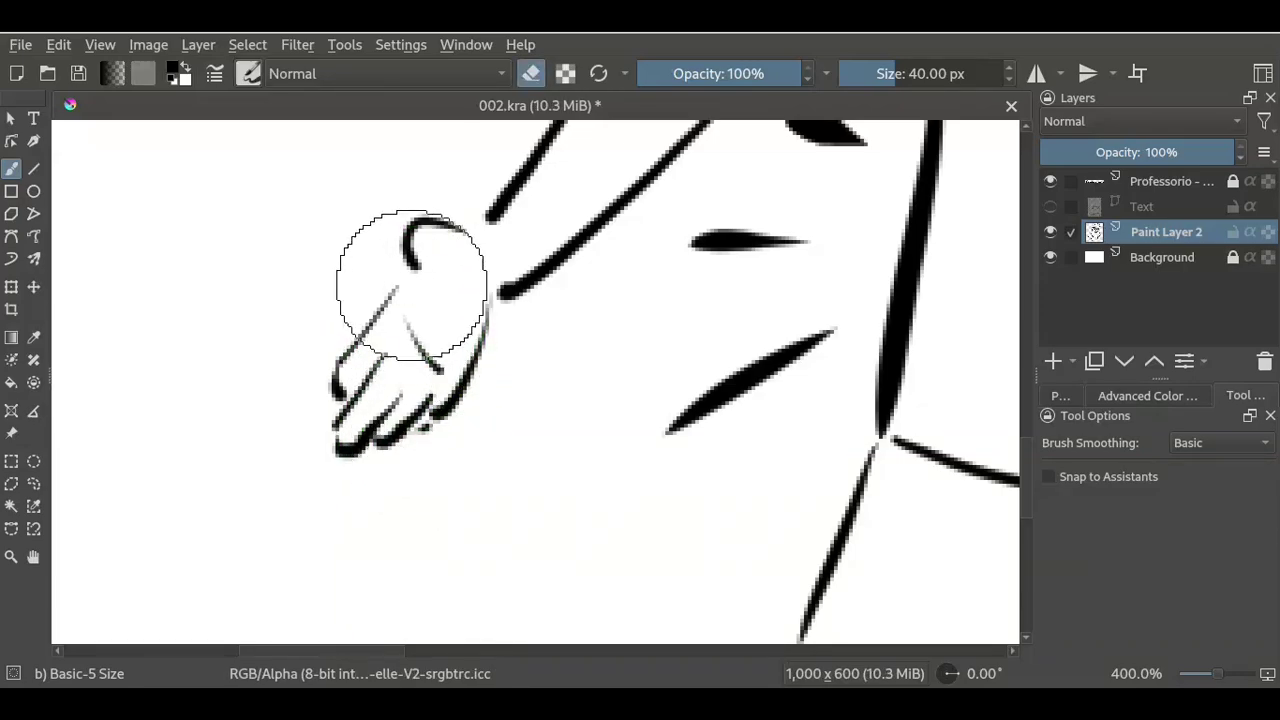
pyautogui.hotkey('ctrl', 'z')
pyautogui.press('e')
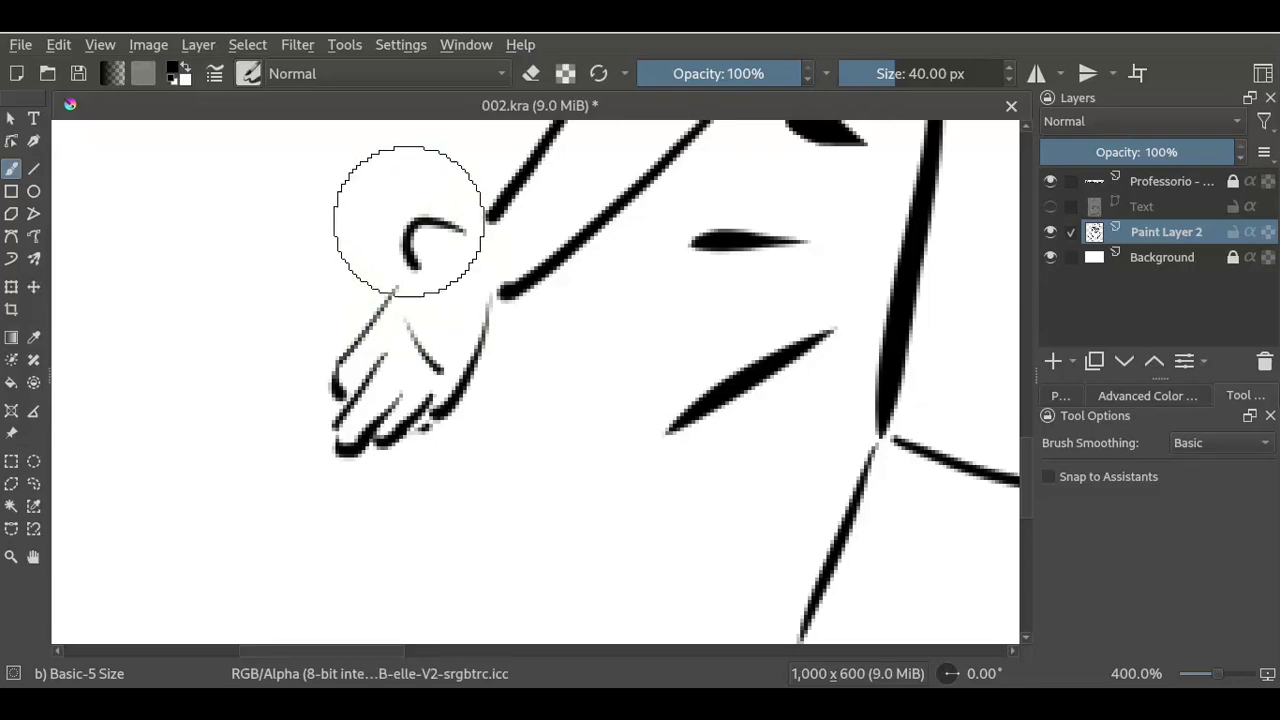
pyautogui.moveTo(405, 218)
pyautogui.mouseDown()
pyautogui.moveTo(366, 259)
pyautogui.moveTo(370, 305)
pyautogui.mouseUp()
pyautogui.moveTo(418, 245); pyautogui.dragTo(414, 264)
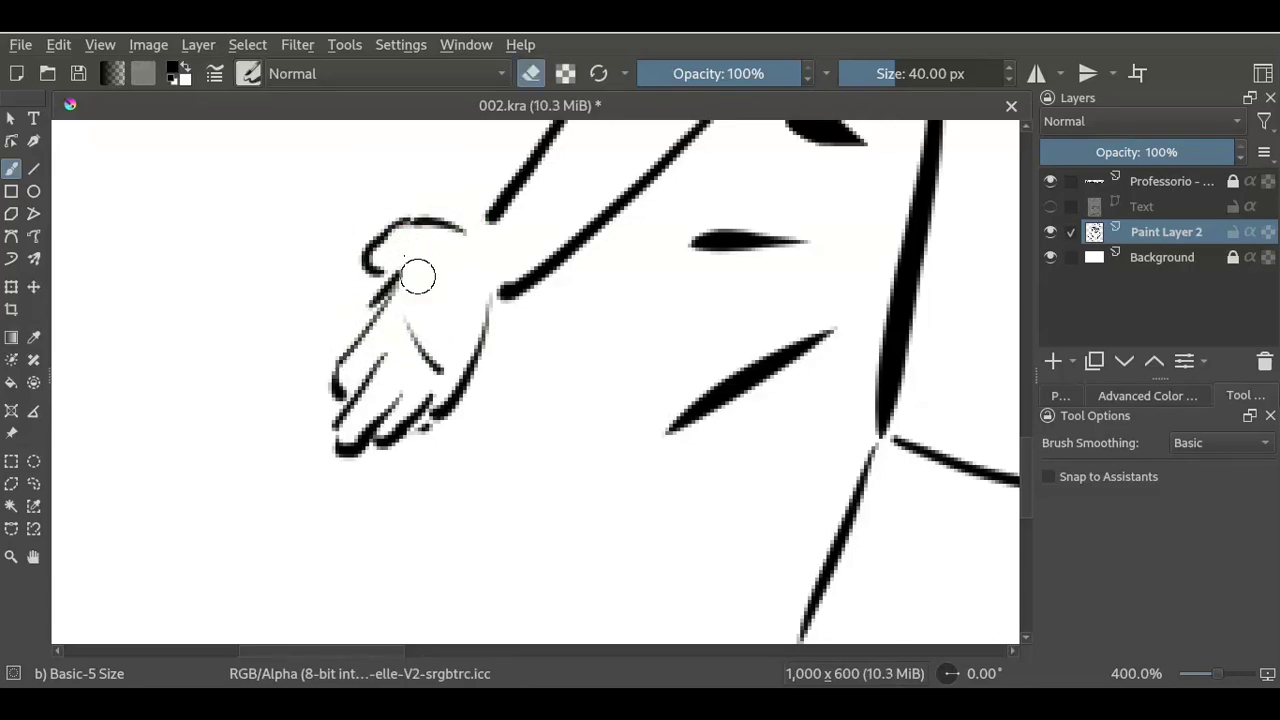
# - Zoom in on the right-side hand and thicken the line along its top
pyautogui.press('-')
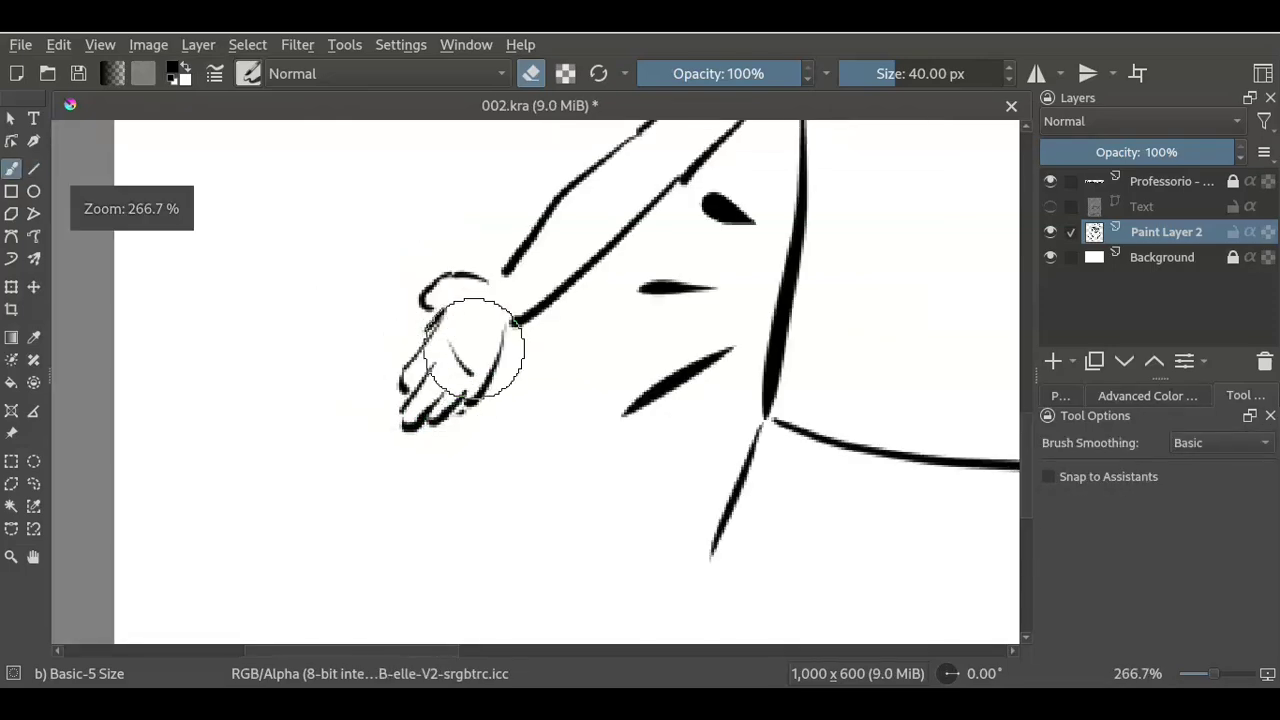
pyautogui.moveTo(472, 348)
pyautogui.mouseDown()
pyautogui.moveTo(182, 360)
pyautogui.moveTo(740, 403)
pyautogui.mouseUp()
pyautogui.press('+')
pyautogui.press('+')
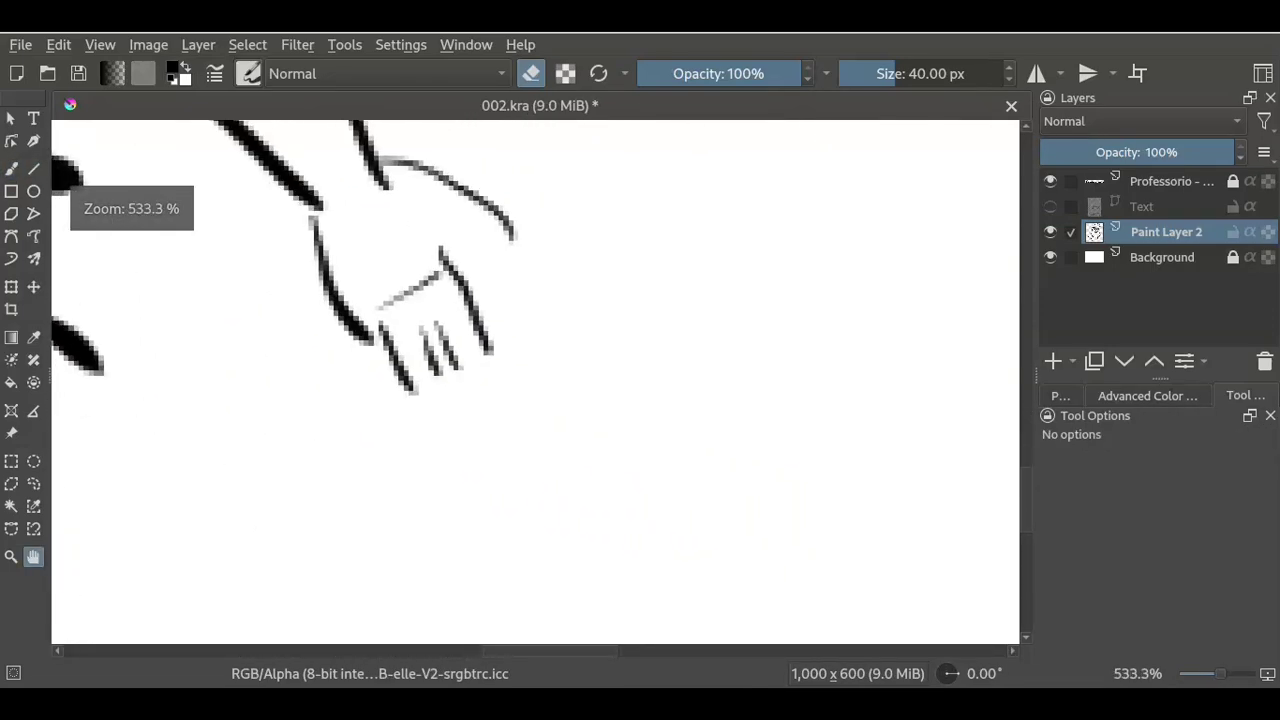
pyautogui.moveTo(393, 342); pyautogui.dragTo(500, 337)
pyautogui.press('b')
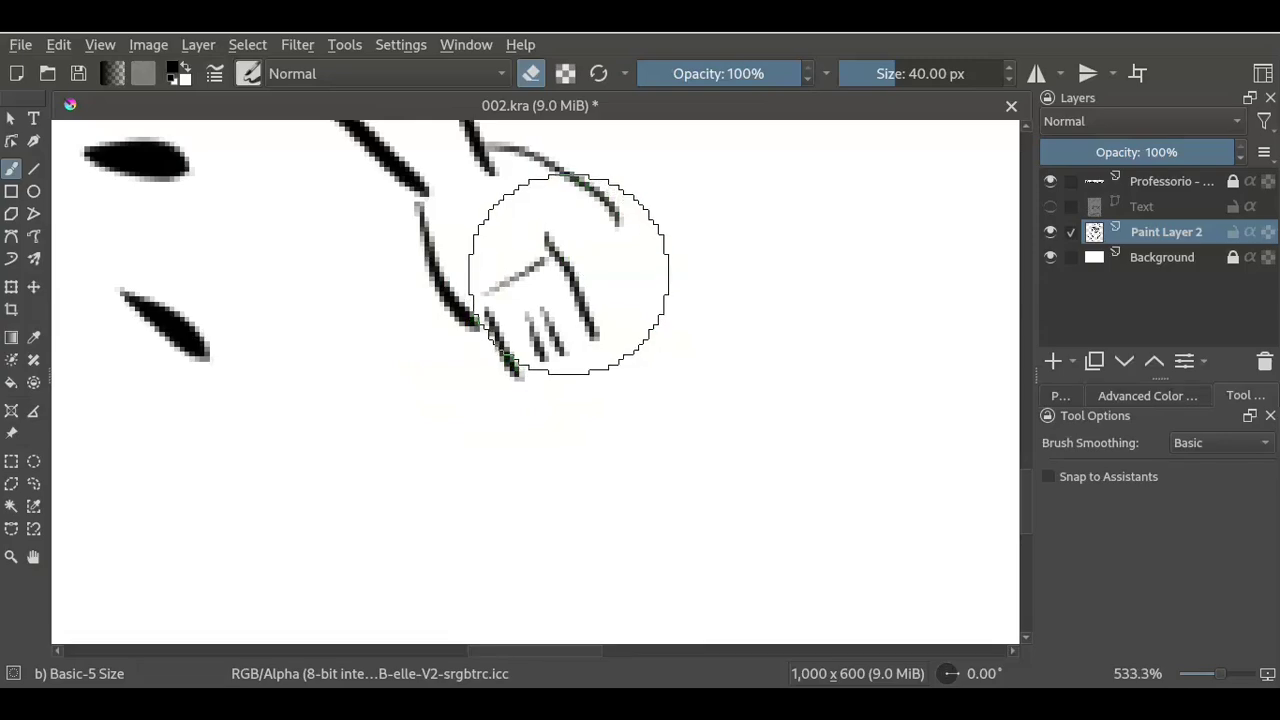
pyautogui.press('e')
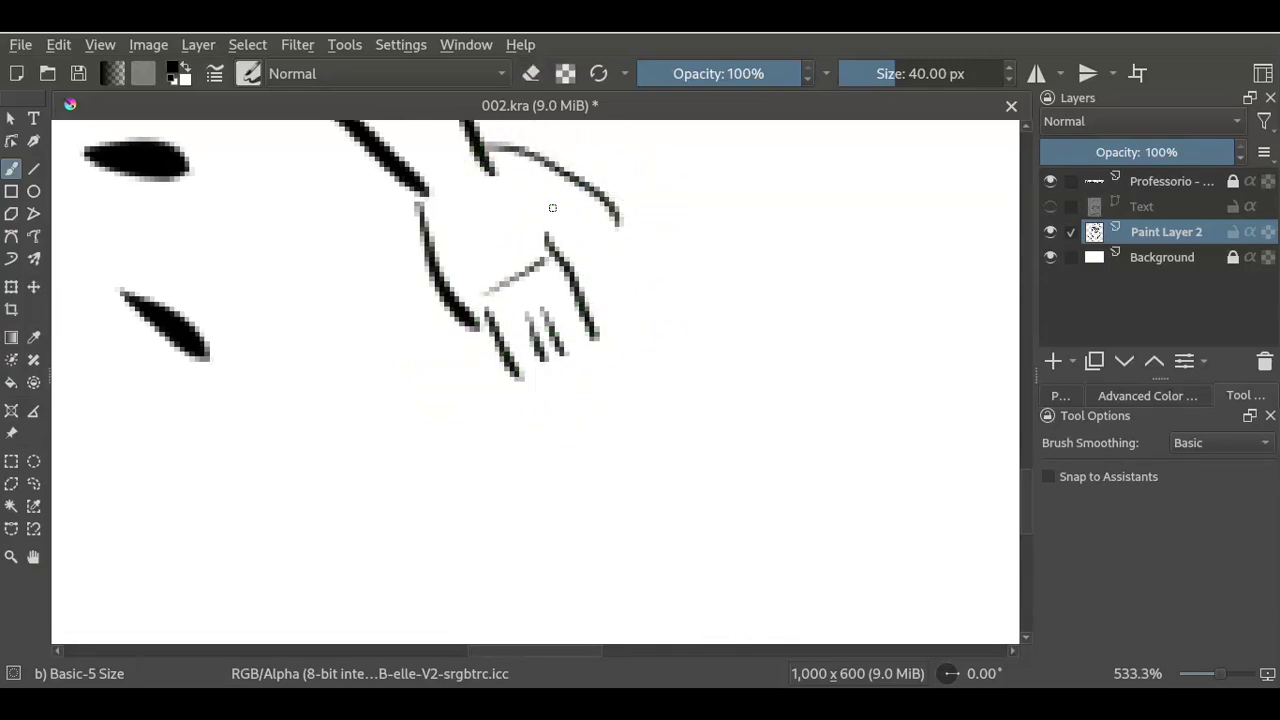
pyautogui.moveTo(552, 207); pyautogui.dragTo(612, 222)
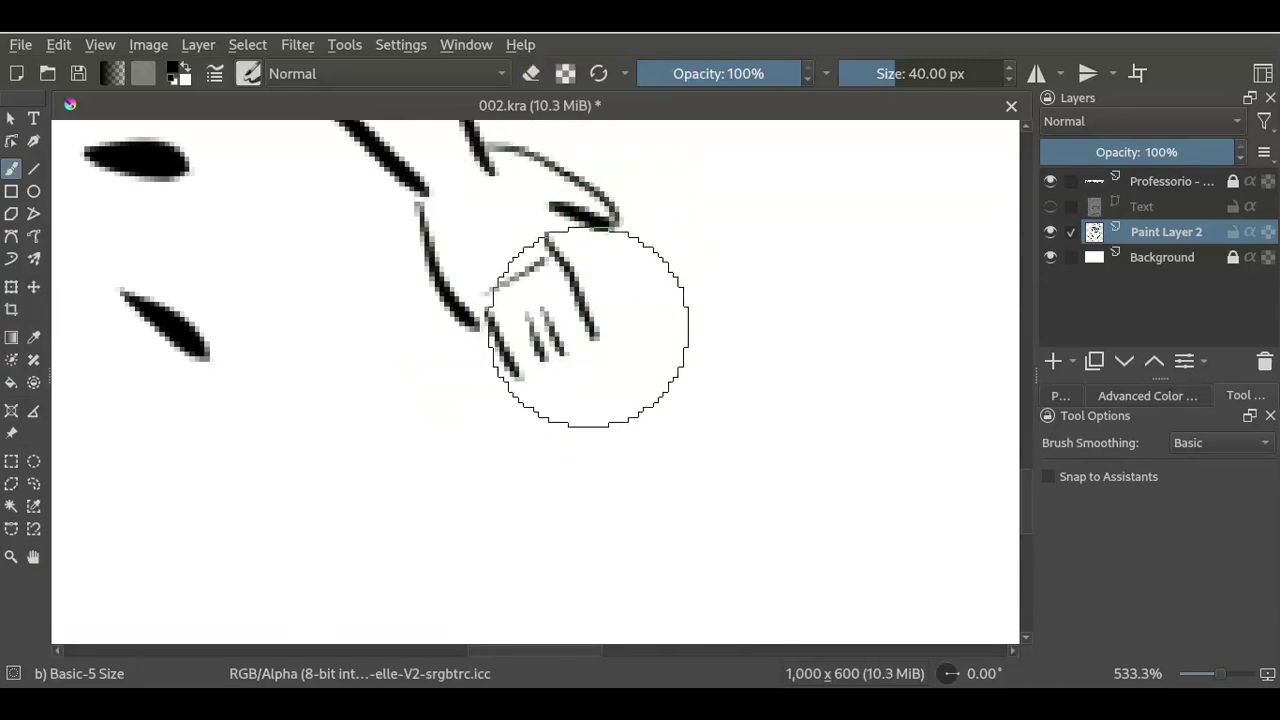
# - Rework the right hand's finger lines, redrawing the middle finger and tidying the tips
pyautogui.press('e')
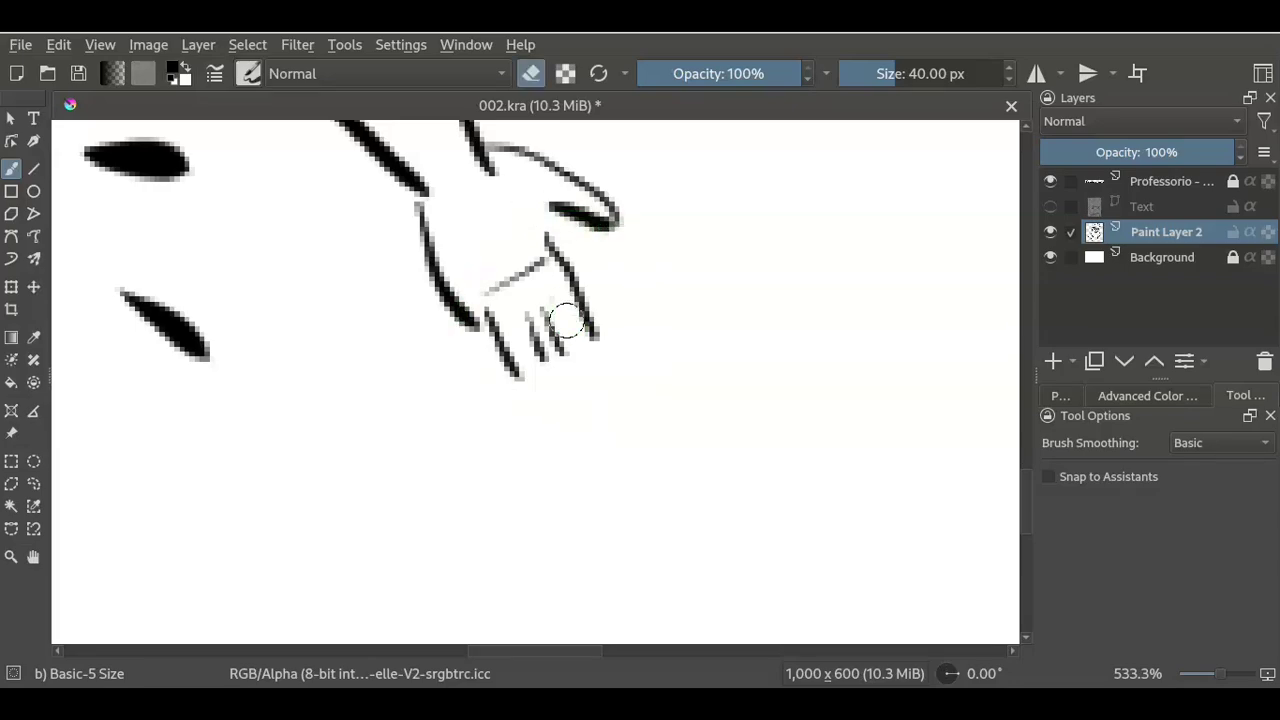
pyautogui.press('e')
pyautogui.moveTo(544, 330)
pyautogui.mouseDown()
pyautogui.moveTo(546, 318)
pyautogui.moveTo(560, 346)
pyautogui.moveTo(549, 300)
pyautogui.mouseUp()
pyautogui.hotkey('ctrl', 'z')
pyautogui.press('e')
pyautogui.press('e')
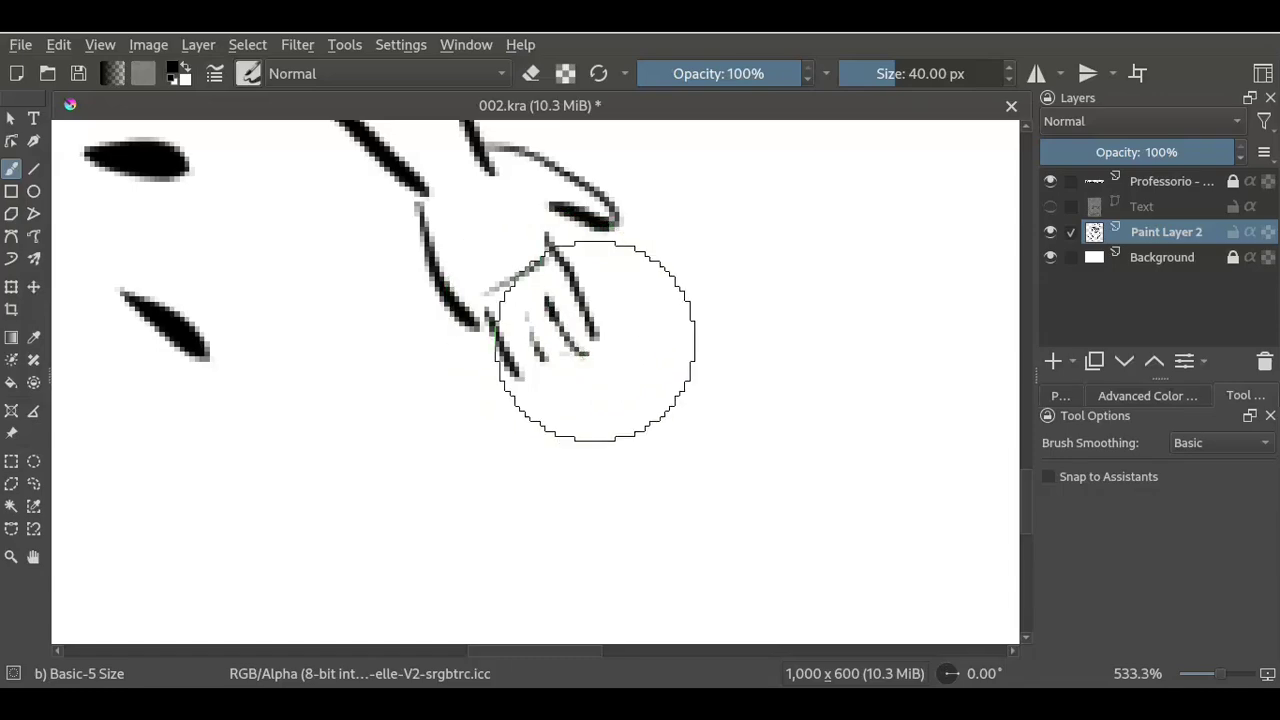
pyautogui.moveTo(543, 343)
pyautogui.mouseDown()
pyautogui.moveTo(544, 367)
pyautogui.moveTo(575, 375)
pyautogui.moveTo(546, 374)
pyautogui.mouseUp()
pyautogui.moveTo(478, 326)
pyautogui.mouseDown()
pyautogui.moveTo(498, 358)
pyautogui.moveTo(456, 306)
pyautogui.moveTo(476, 321)
pyautogui.mouseUp()
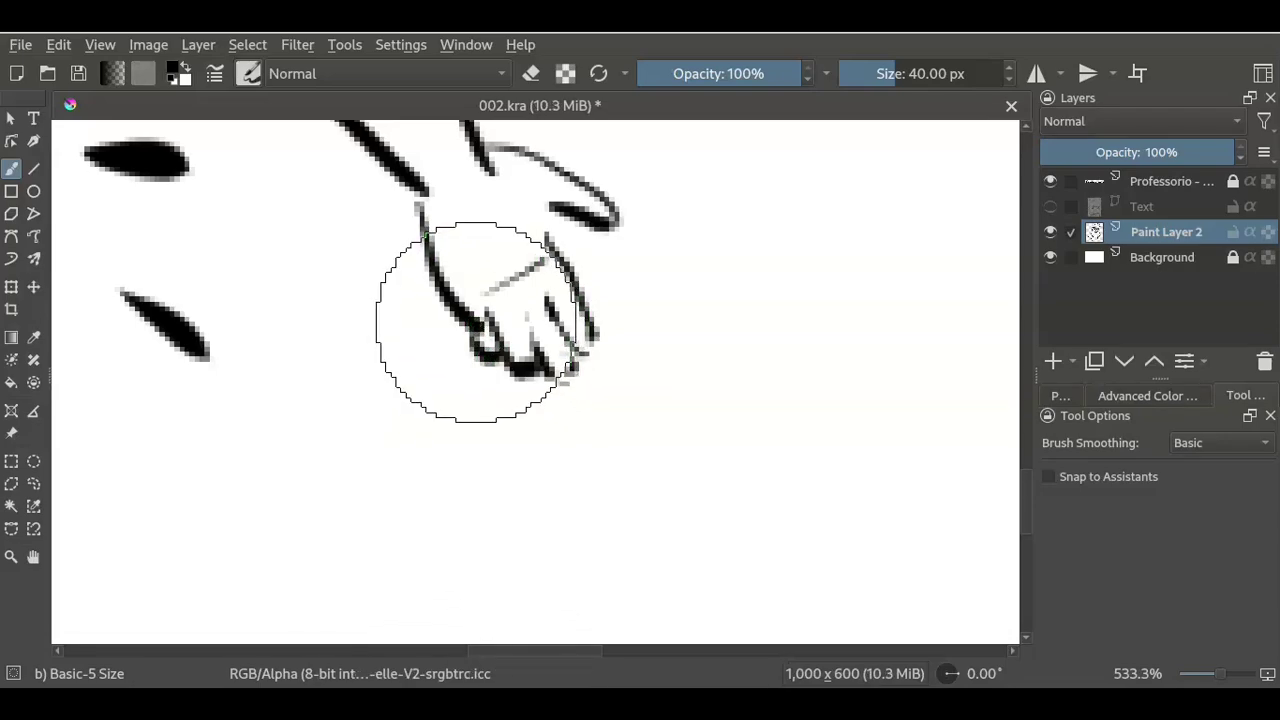
pyautogui.press('e')
pyautogui.moveTo(476, 320); pyautogui.dragTo(477, 328)
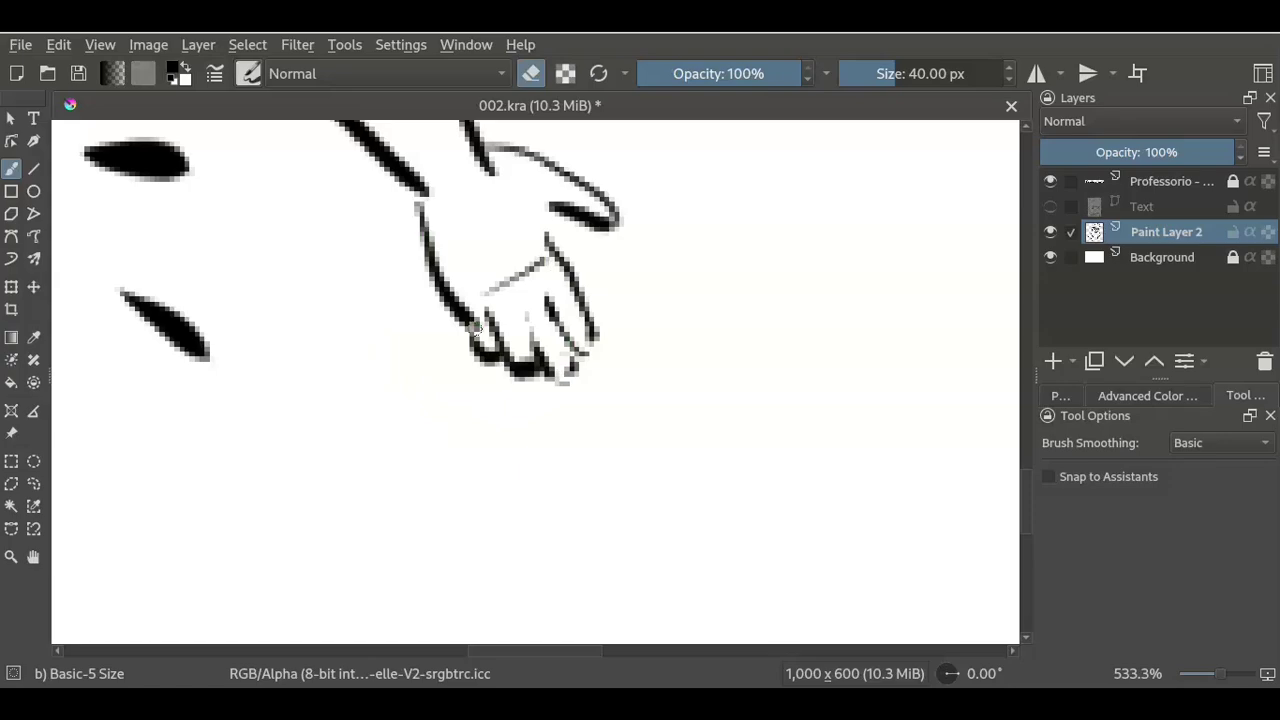
pyautogui.scroll(-3, 460, 305)
# - Frame the whole drawing and save it with Ctrl+S
pyautogui.scroll(-2, 490, 330)
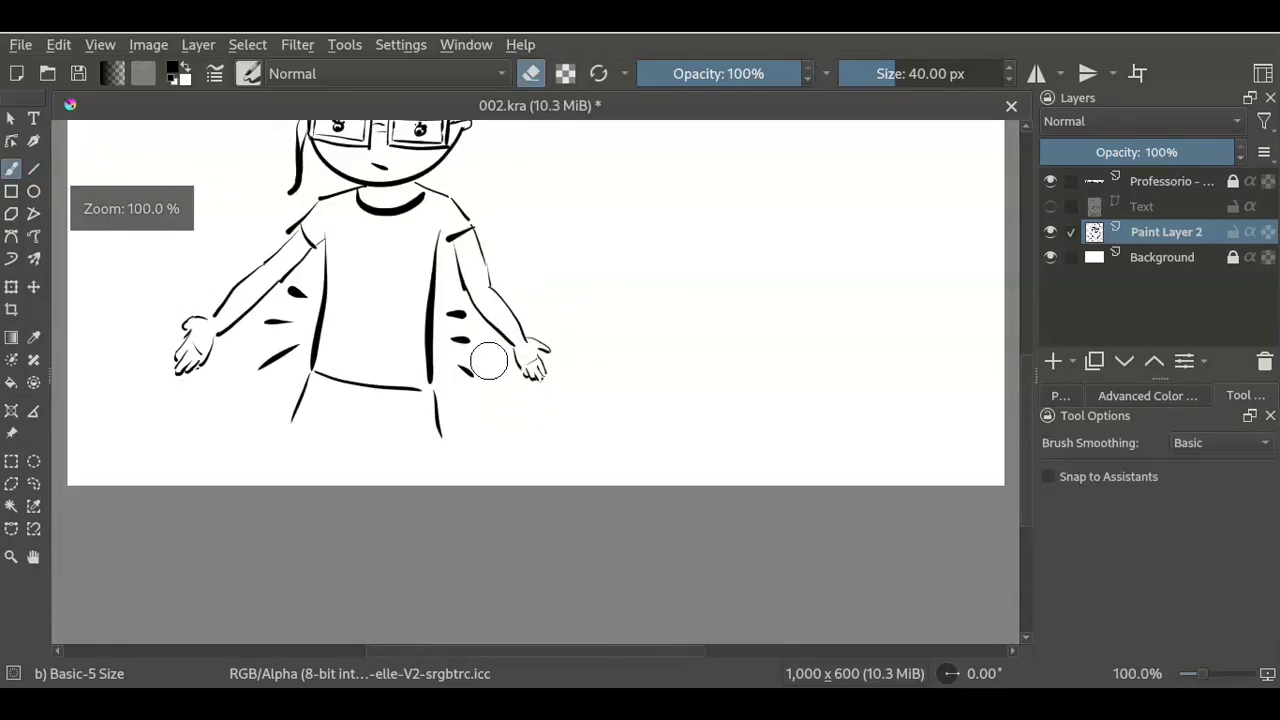
pyautogui.moveTo(462, 290)
pyautogui.mouseDown()
pyautogui.moveTo(527, 462)
pyautogui.moveTo(575, 362)
pyautogui.mouseUp()
pyautogui.scroll(-1, 527, 462)
pyautogui.scroll(1, 527, 462)
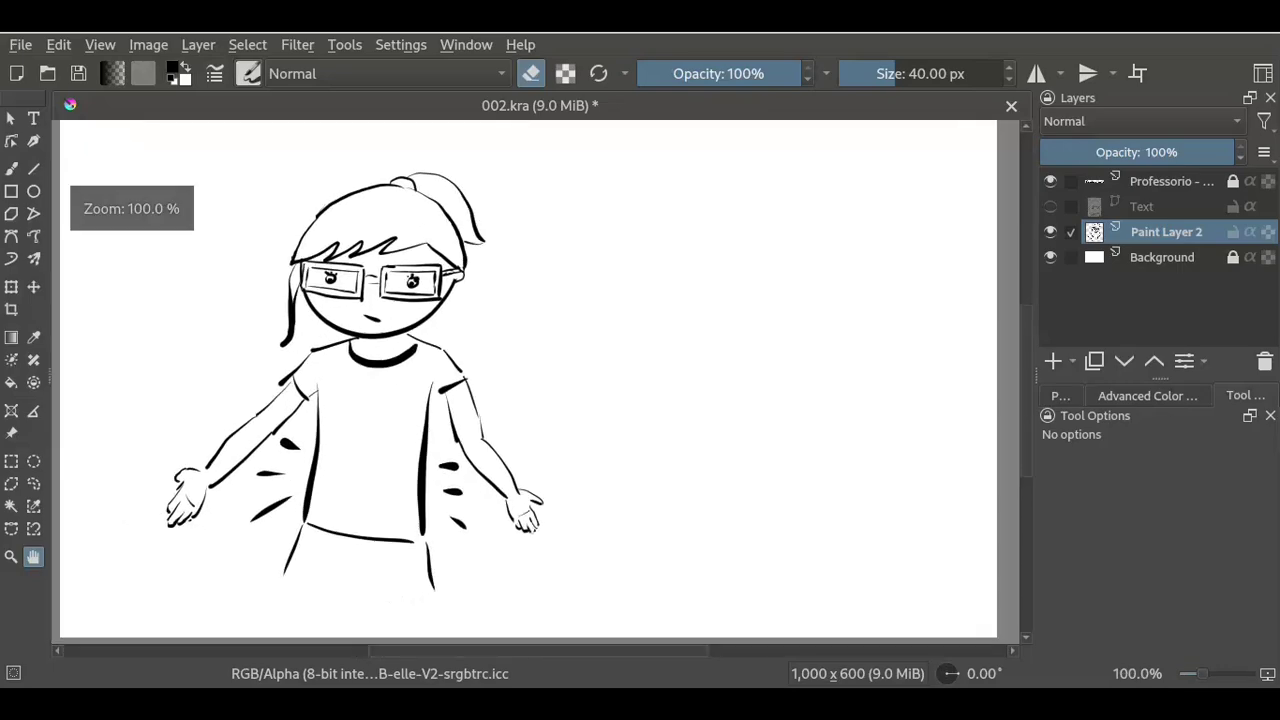
pyautogui.hotkey('ctrl', 's')
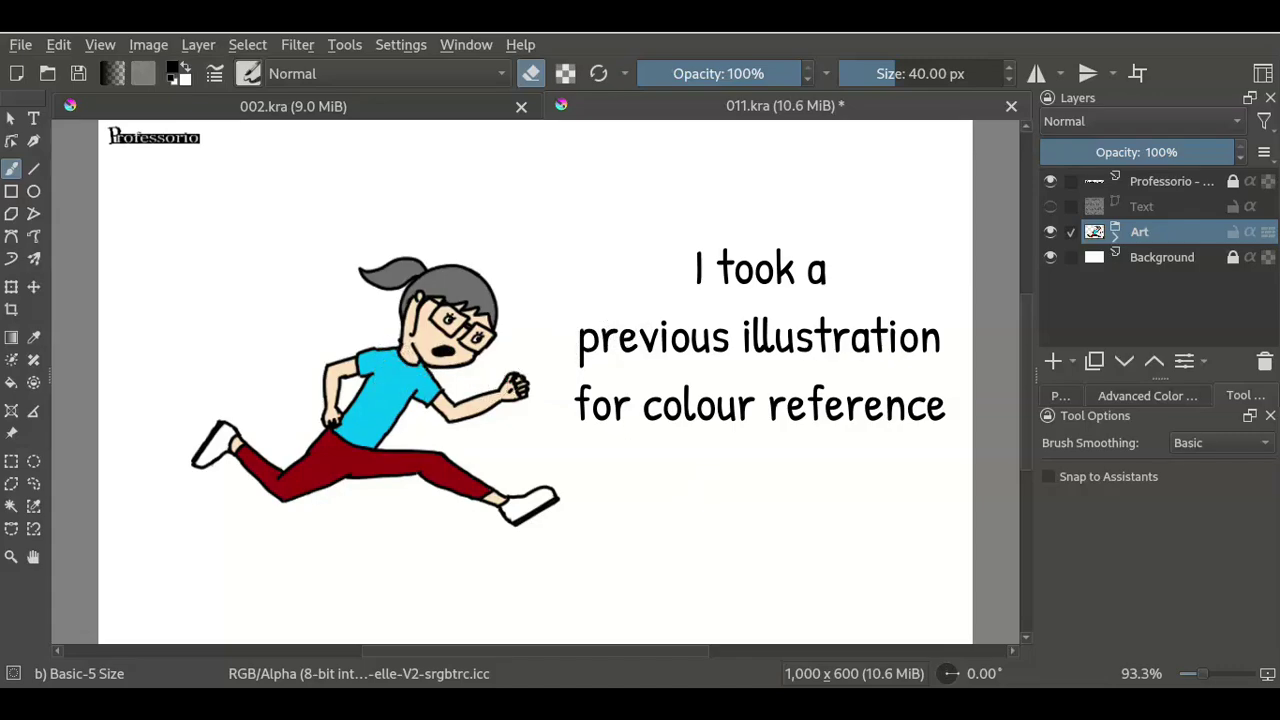
# - Sample the cyan shirt colour from the 011.kra reference and frame the shirt and arms
pyautogui.press('e')
pyautogui.keyDown('ctrl'); pyautogui.click(395, 394); pyautogui.keyUp('ctrl')
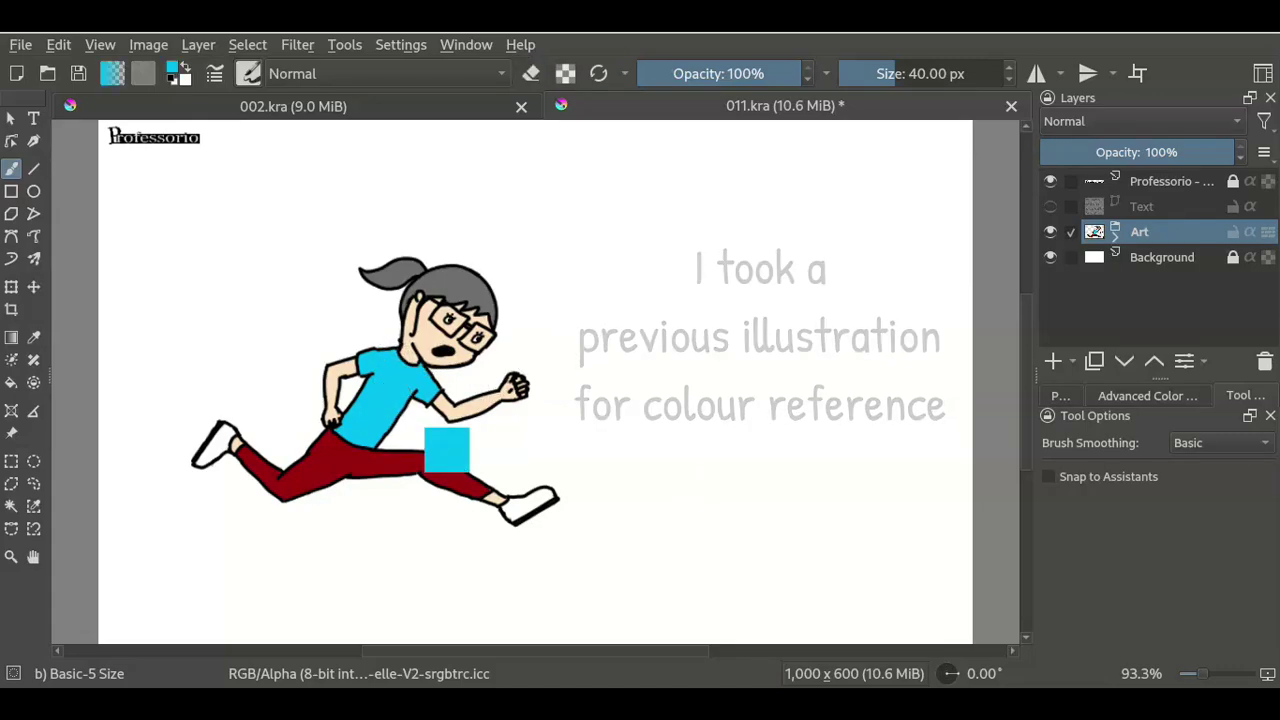
pyautogui.hotkey('ctrl', '+')
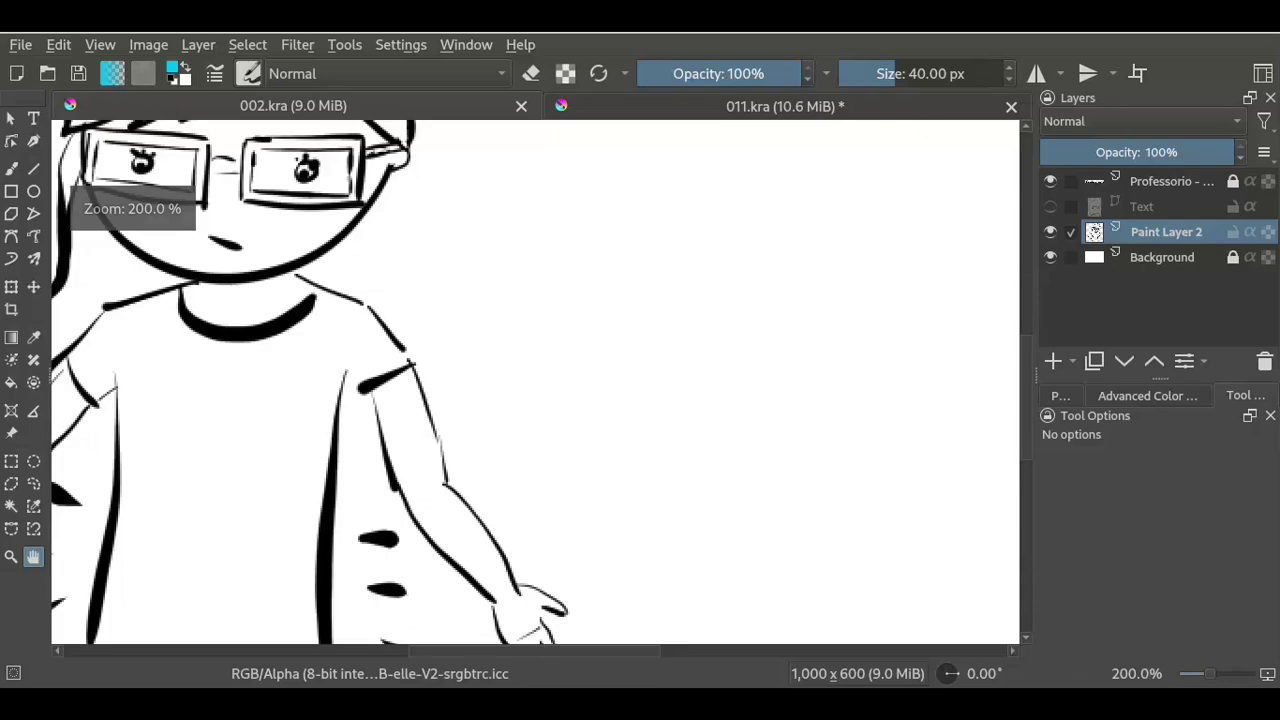
pyautogui.hotkey('ctrl', '+')
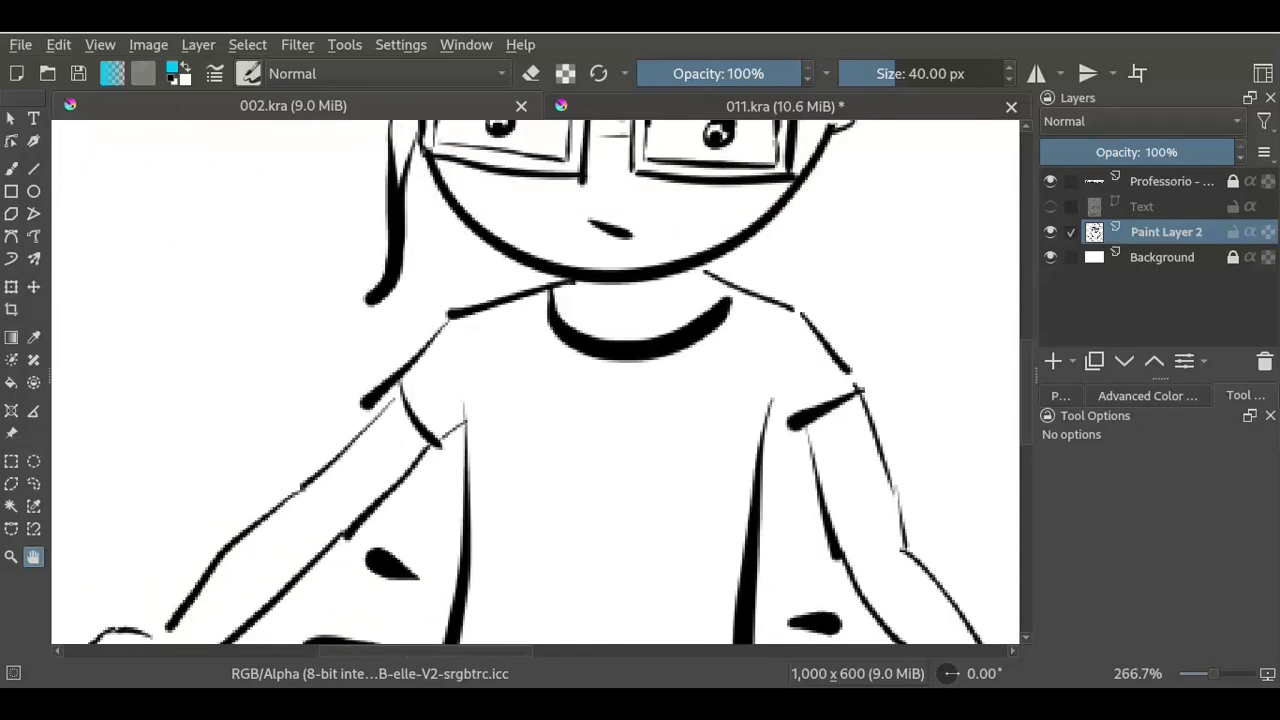
pyautogui.press('e')
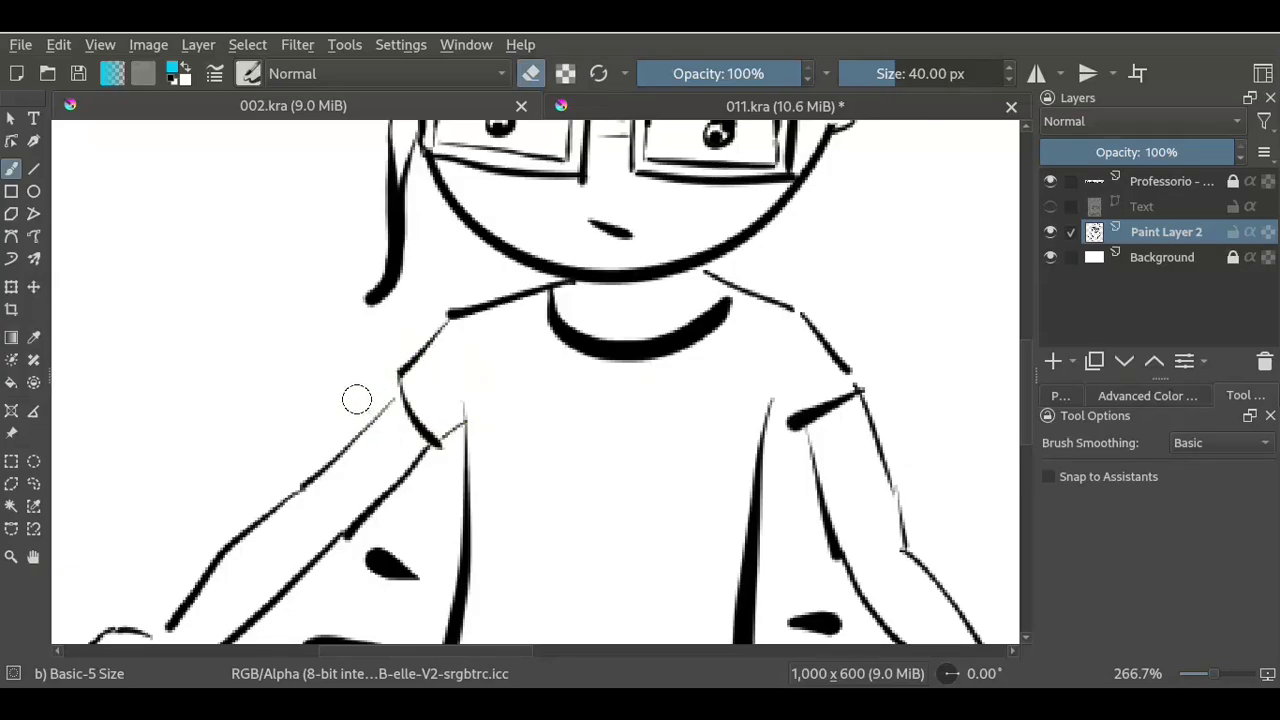
pyautogui.hotkey('ctrl', '-')
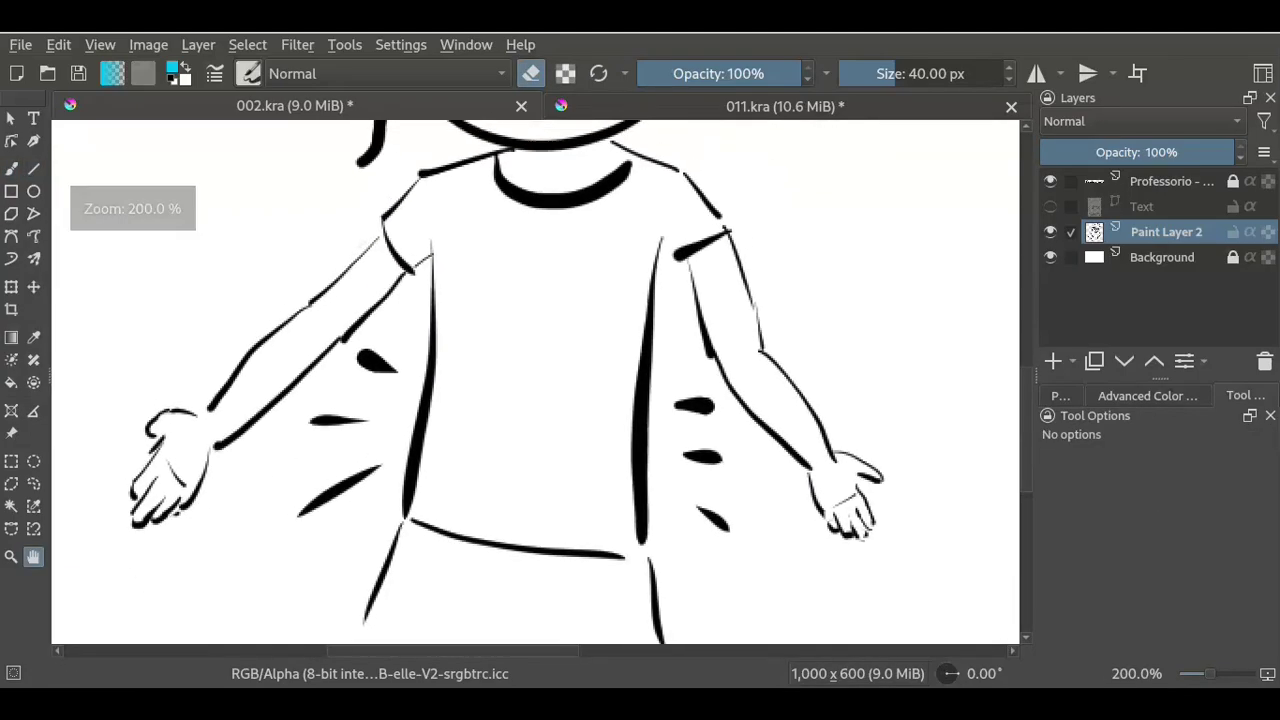
pyautogui.moveTo(540, 380); pyautogui.dragTo(510, 435)
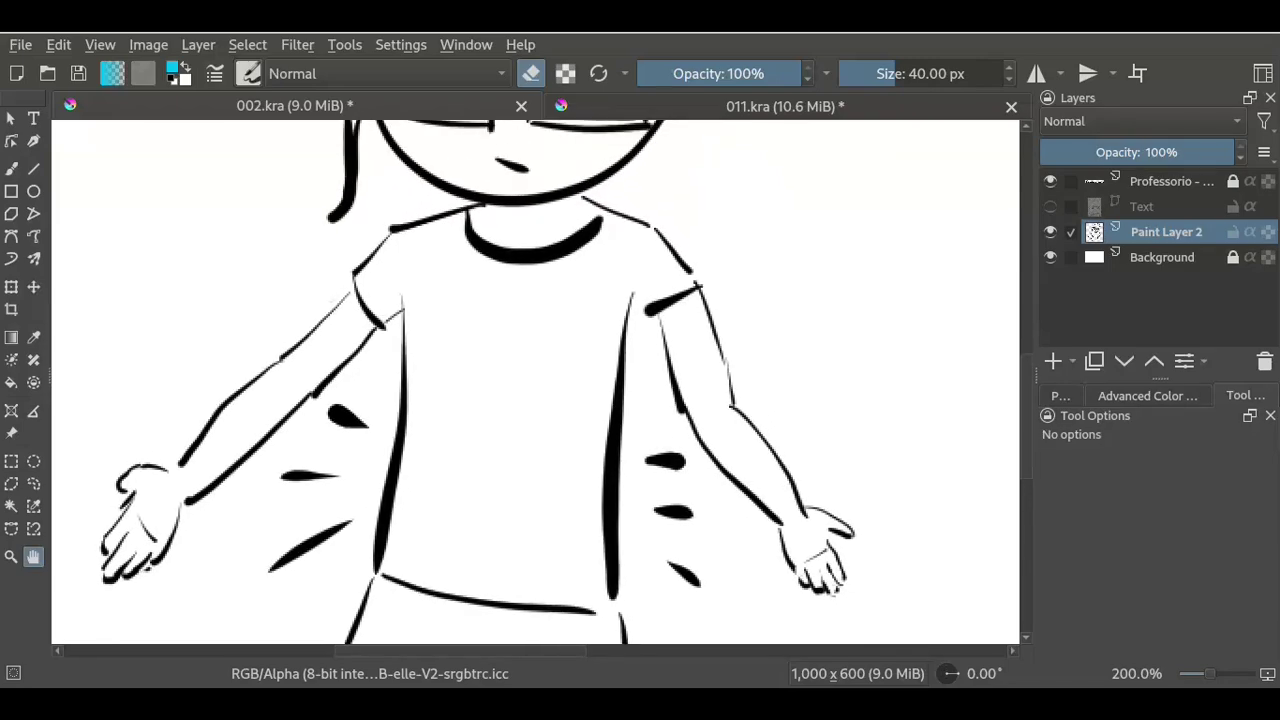
# - Rename the ink layer Paint Layer 2 to 'sketch'
pyautogui.press('F2')
pyautogui.write('sketc')
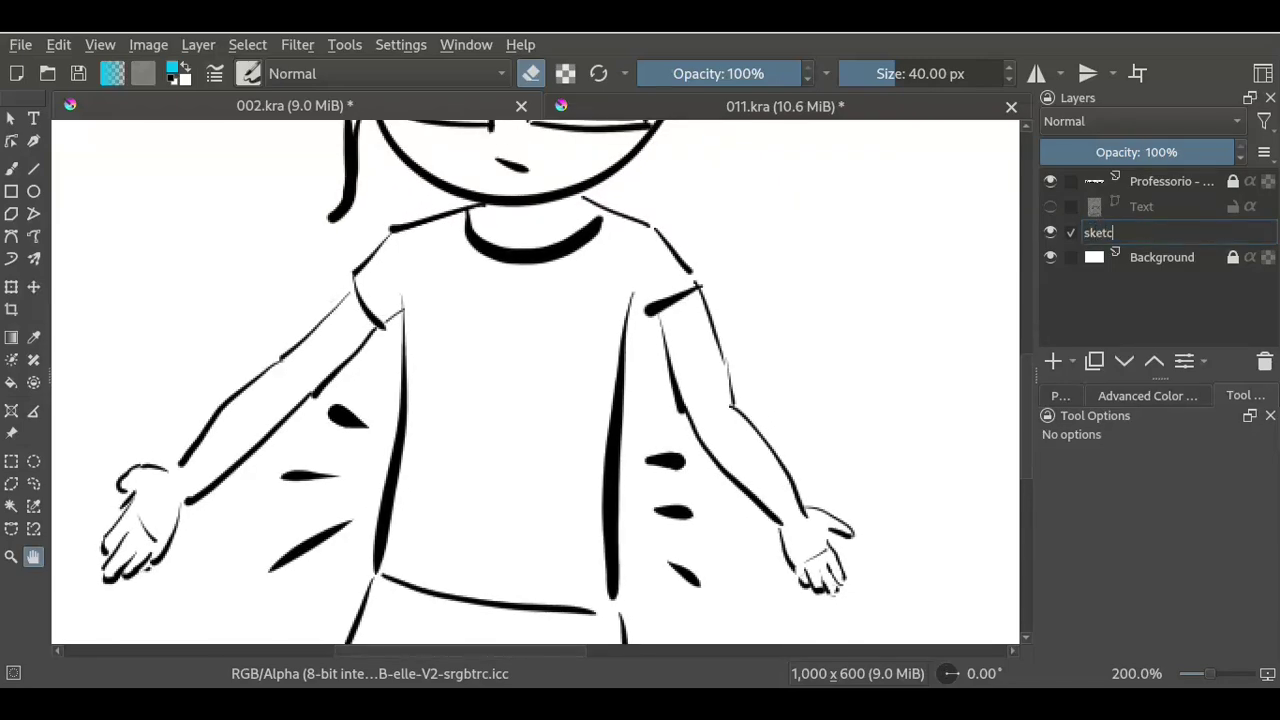
pyautogui.write('h')
pyautogui.press('Return')
# - Add a new layer named 'color' beneath sketch and zoom in on the shirt collar
pyautogui.press('Insert')
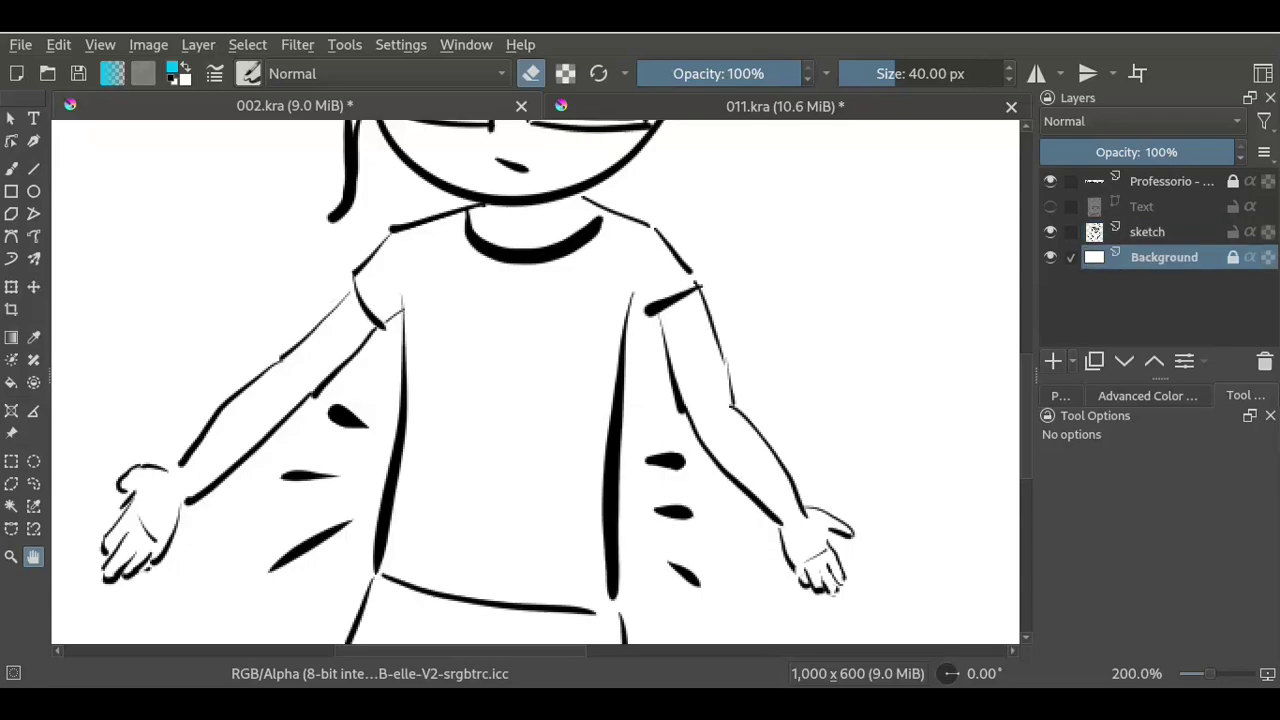
pyautogui.press('F2')
pyautogui.write('color')
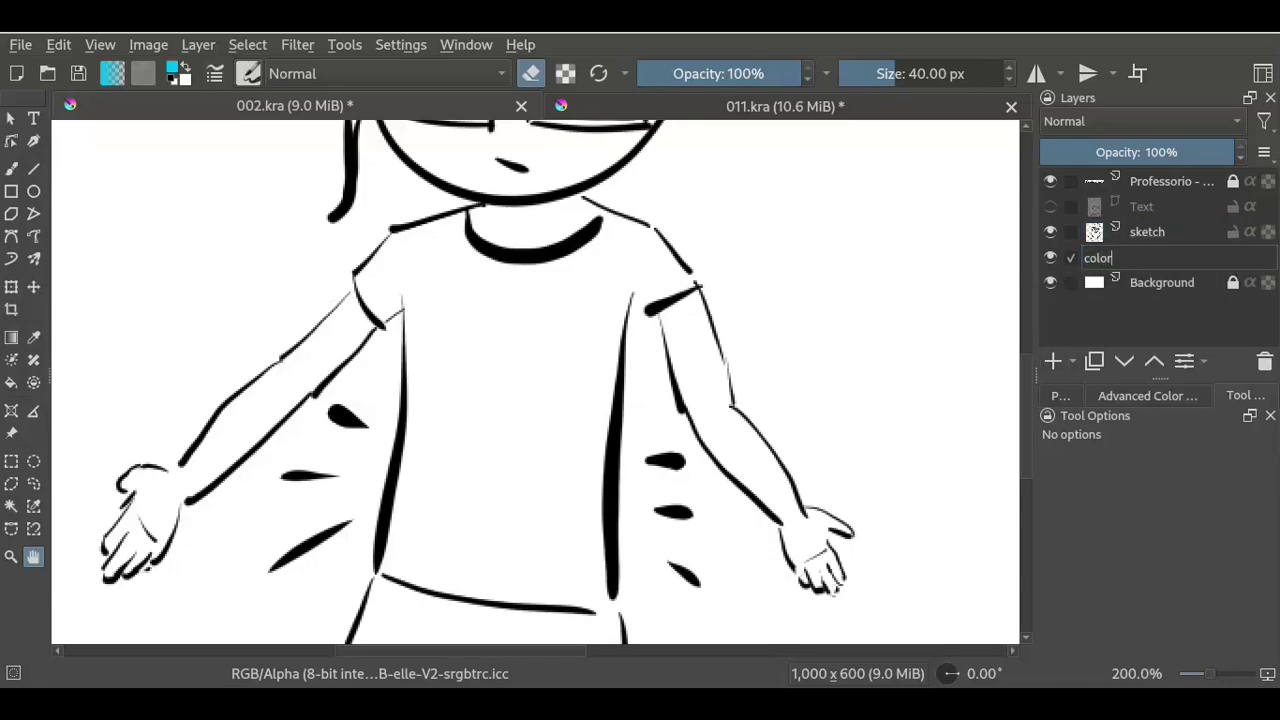
pyautogui.press('Return')
pyautogui.press('+')
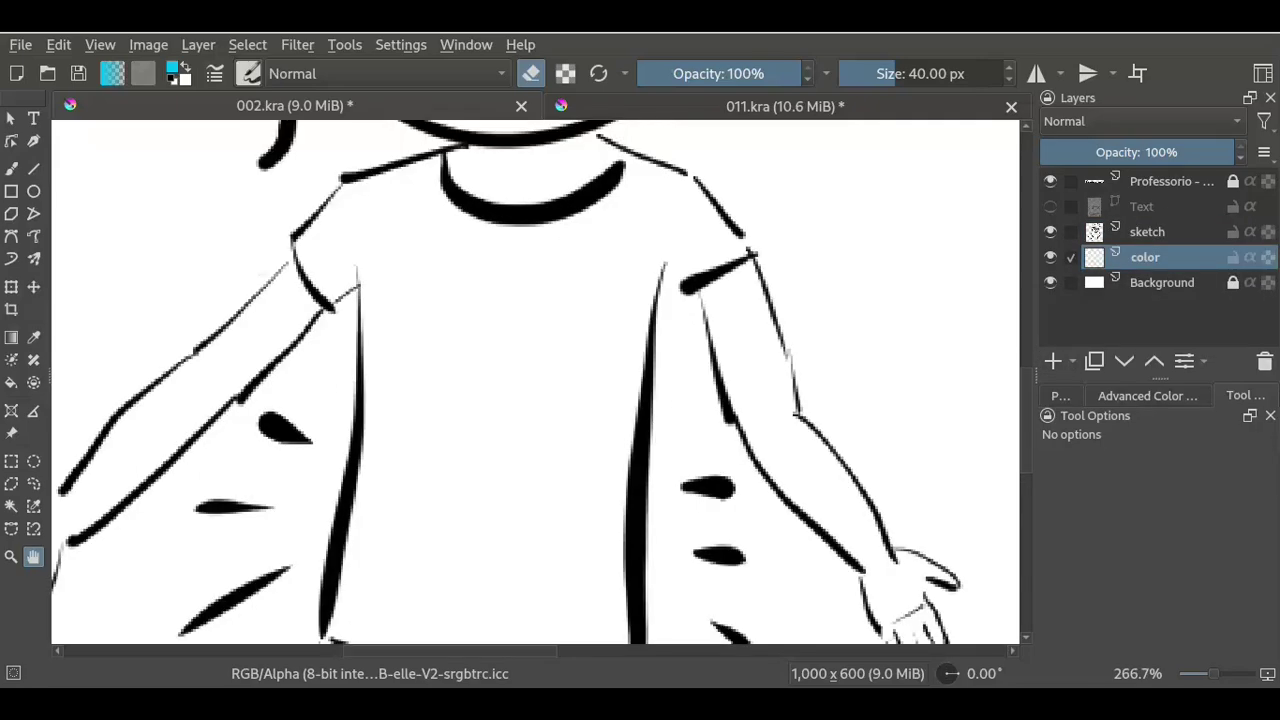
pyautogui.press('+')
pyautogui.press('+')
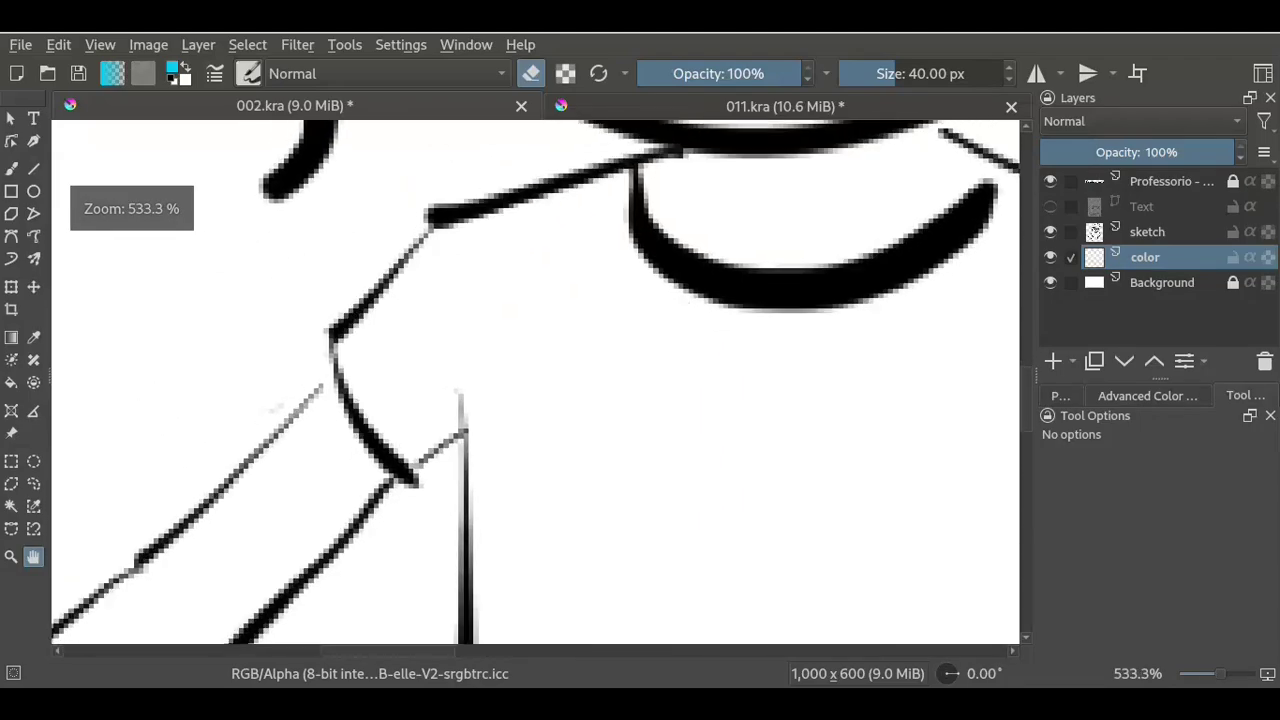
# - Dab cyan over the gaps at the collar end, shoulder junction and sleeve
pyautogui.press('b')
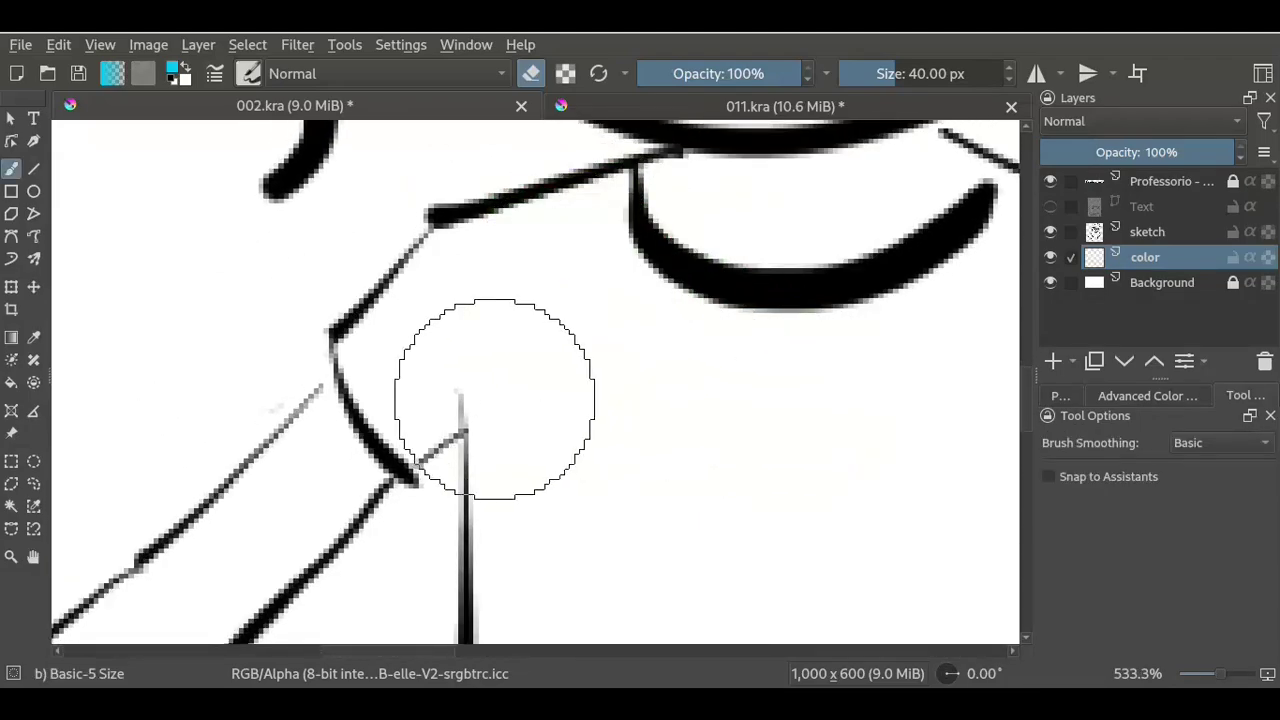
pyautogui.moveTo(733, 396); pyautogui.dragTo(293, 456)
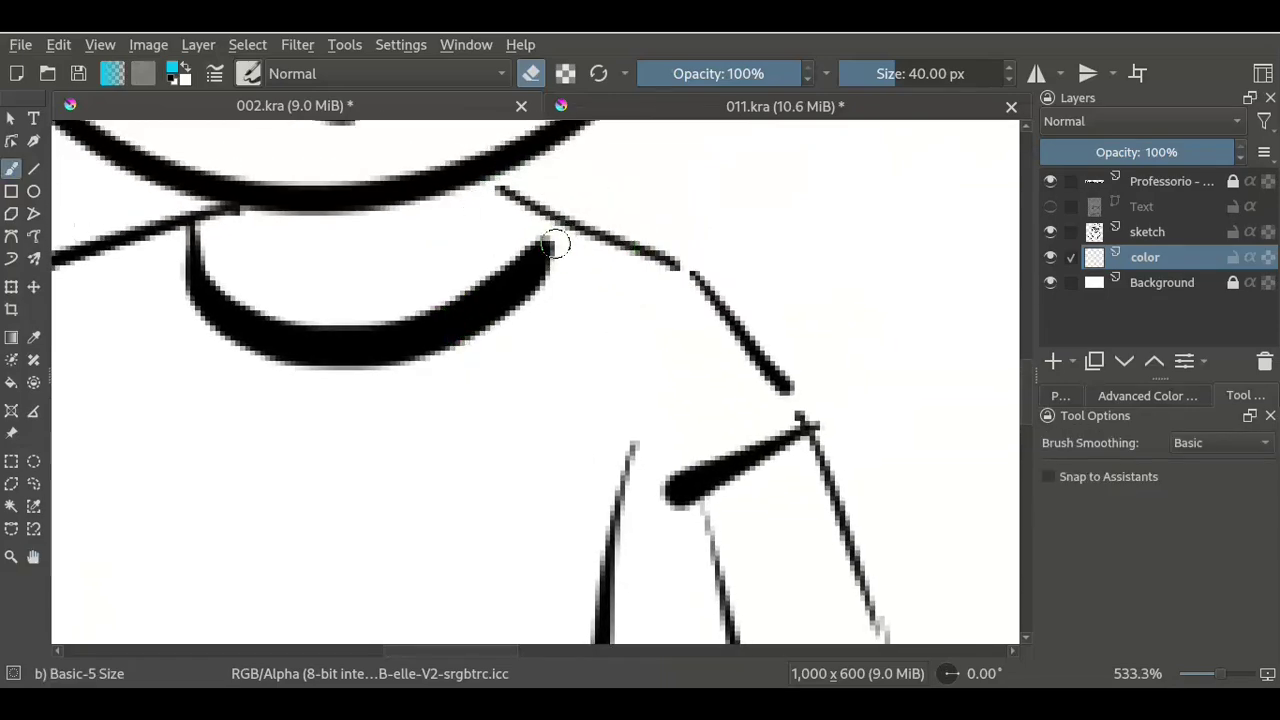
pyautogui.press('e')
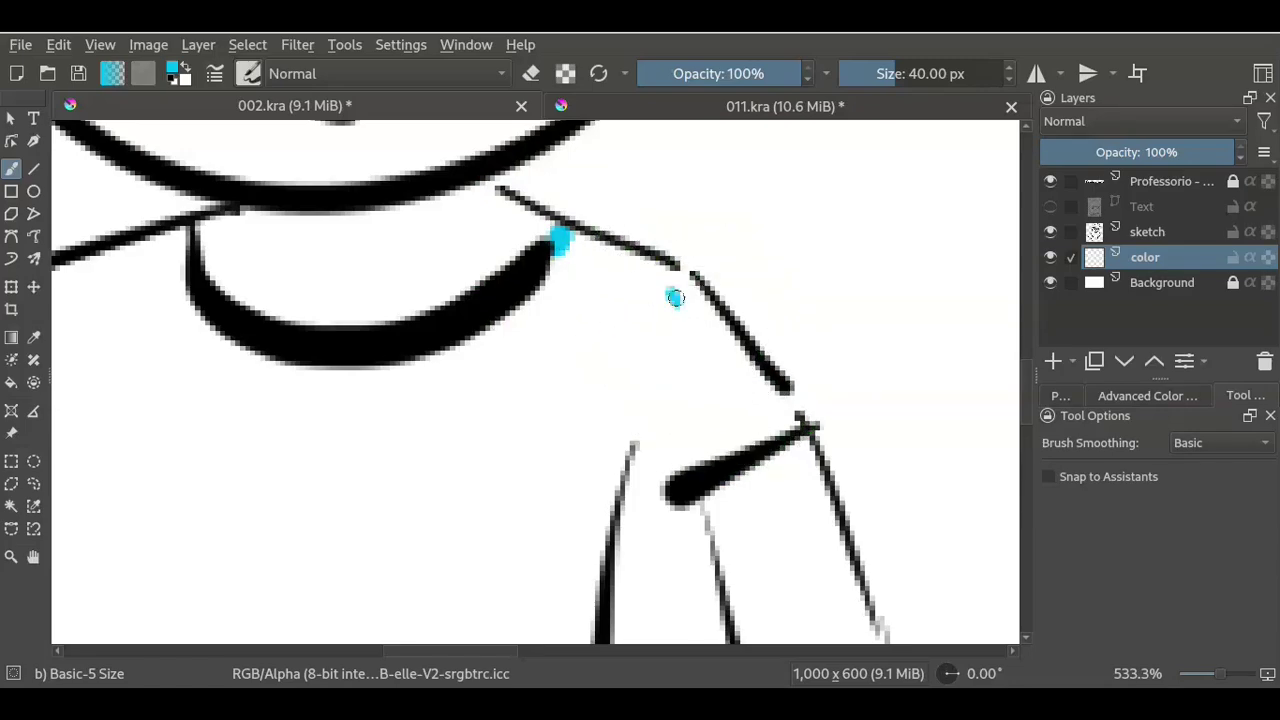
pyautogui.click(762, 380)
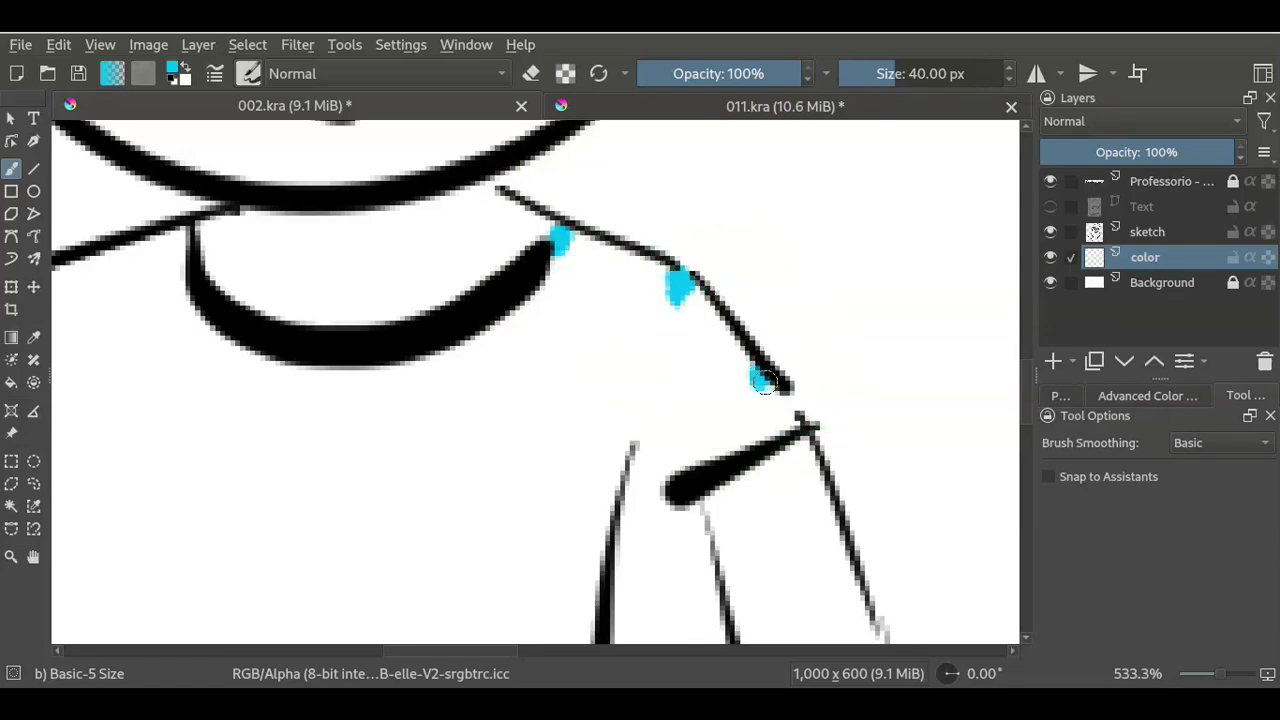
pyautogui.click(650, 460)
pyautogui.click(640, 460)
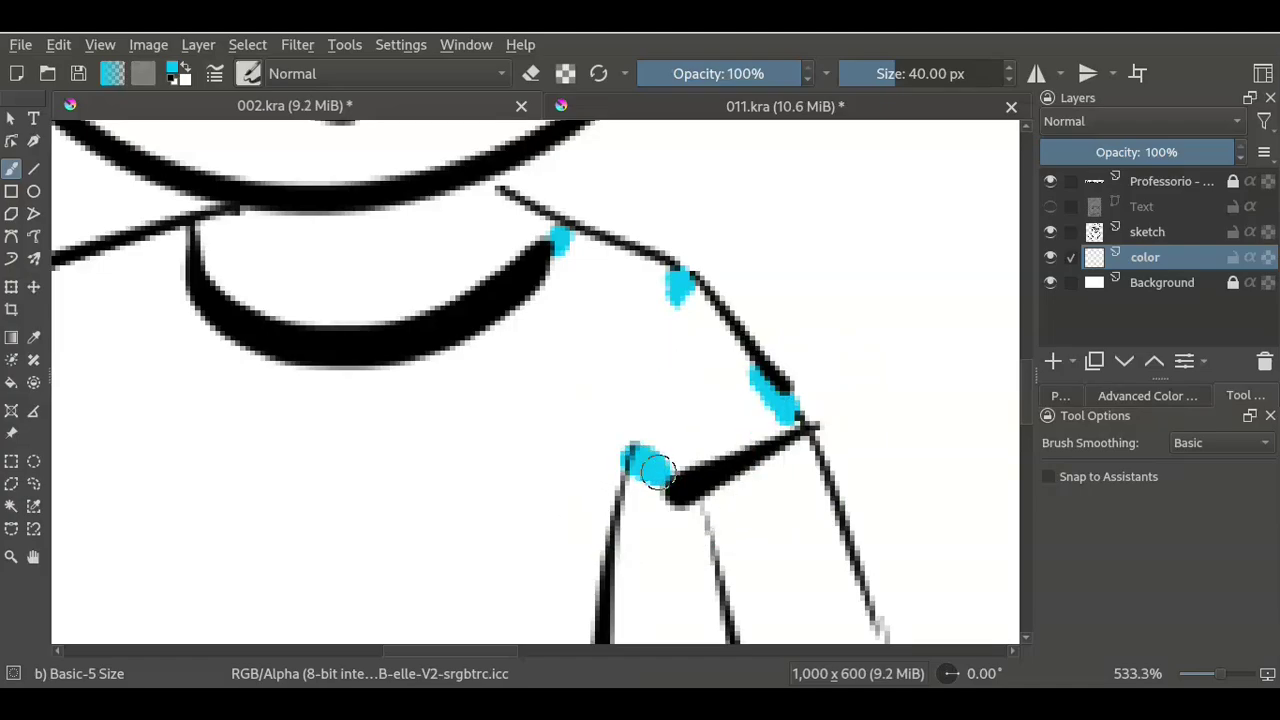
pyautogui.scroll(-1, 623, 471)
pyautogui.scroll(-1, 623, 471)
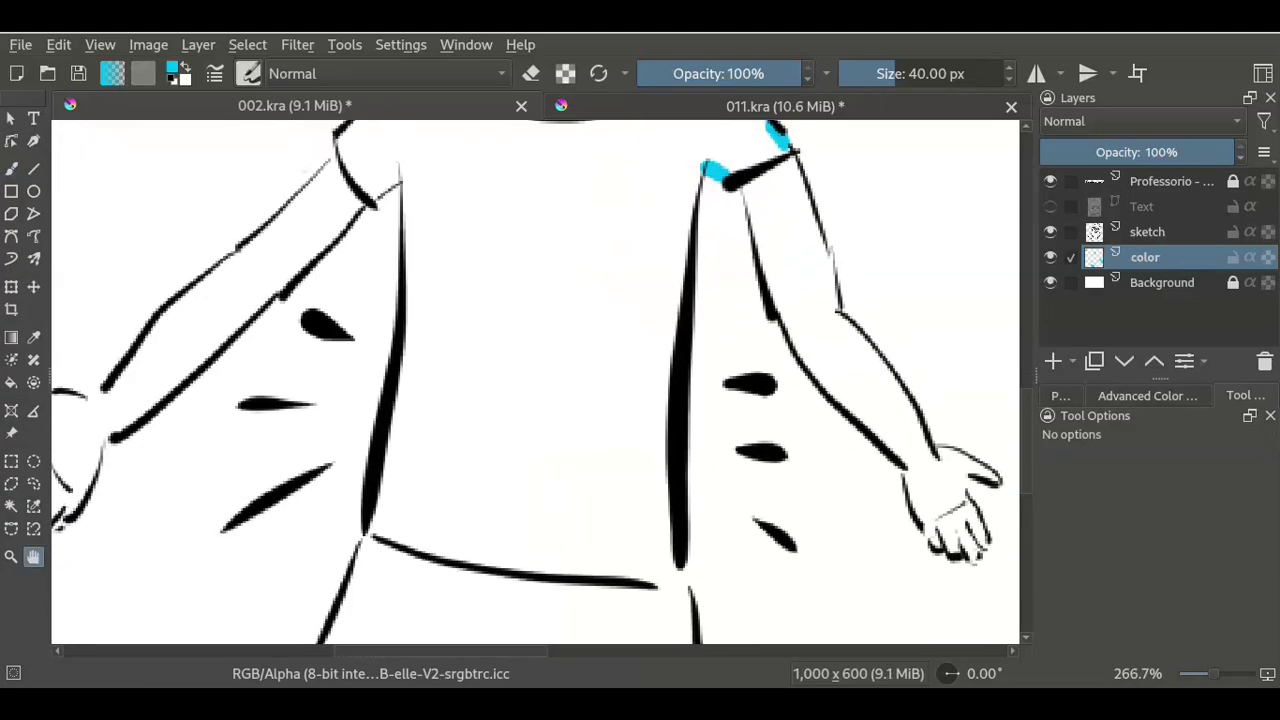
# - Seal the gaps at both shirt hem corners with cyan dabs
pyautogui.moveTo(590, 525); pyautogui.dragTo(541, 370)
pyautogui.scroll(2, 541, 370)
pyautogui.scroll(1, 541, 370)
pyautogui.press('b')
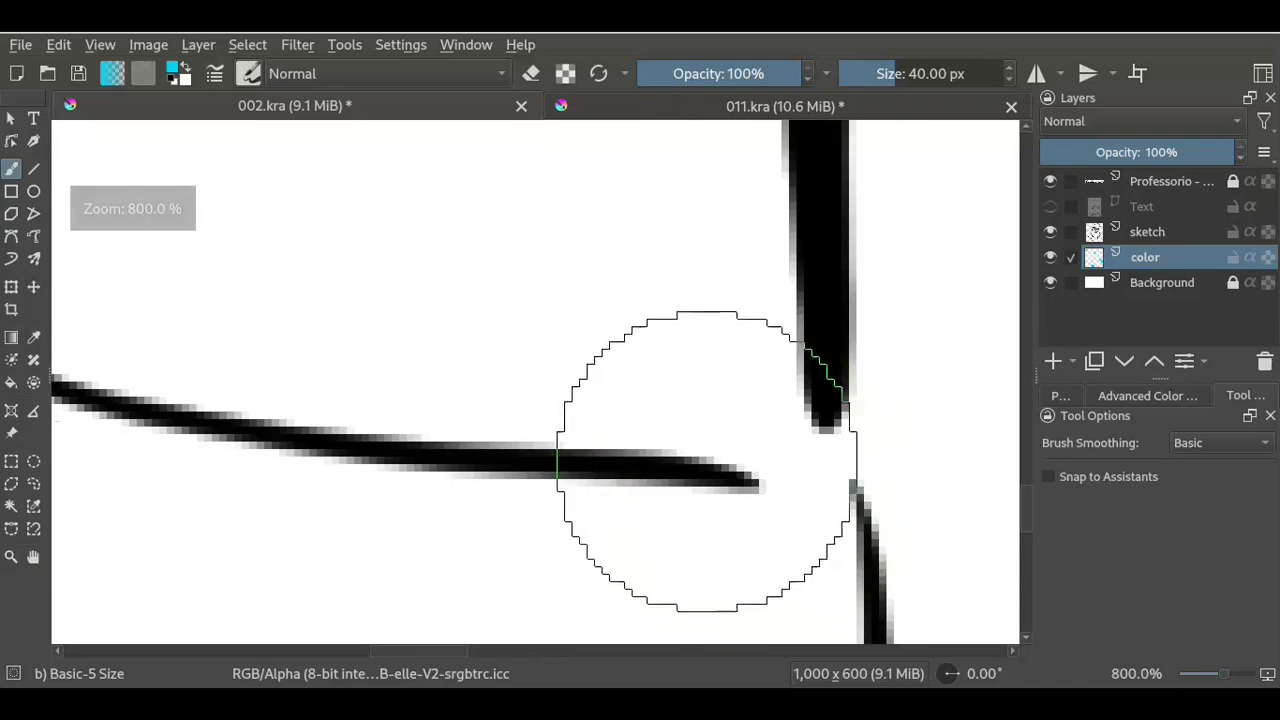
pyautogui.moveTo(686, 457)
pyautogui.mouseDown()
pyautogui.moveTo(791, 471)
pyautogui.moveTo(835, 462)
pyautogui.mouseUp()
pyautogui.moveTo(648, 412); pyautogui.dragTo(560, 400)
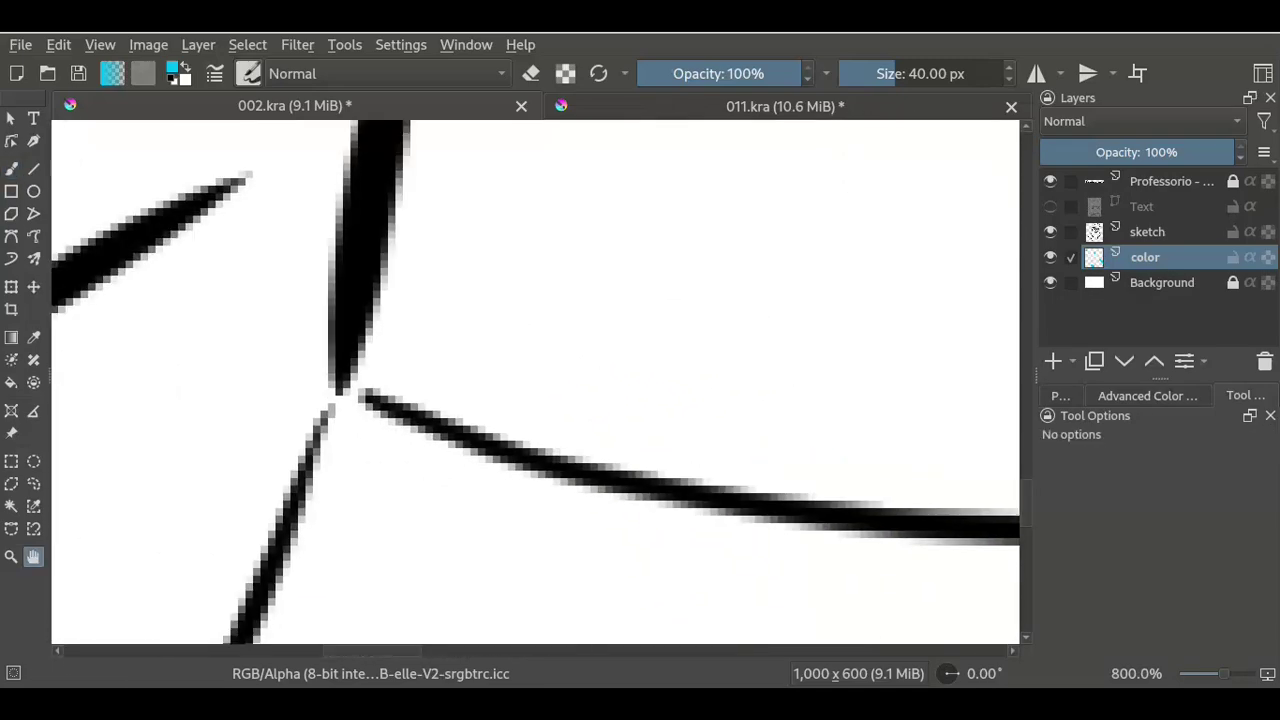
pyautogui.click(470, 385)
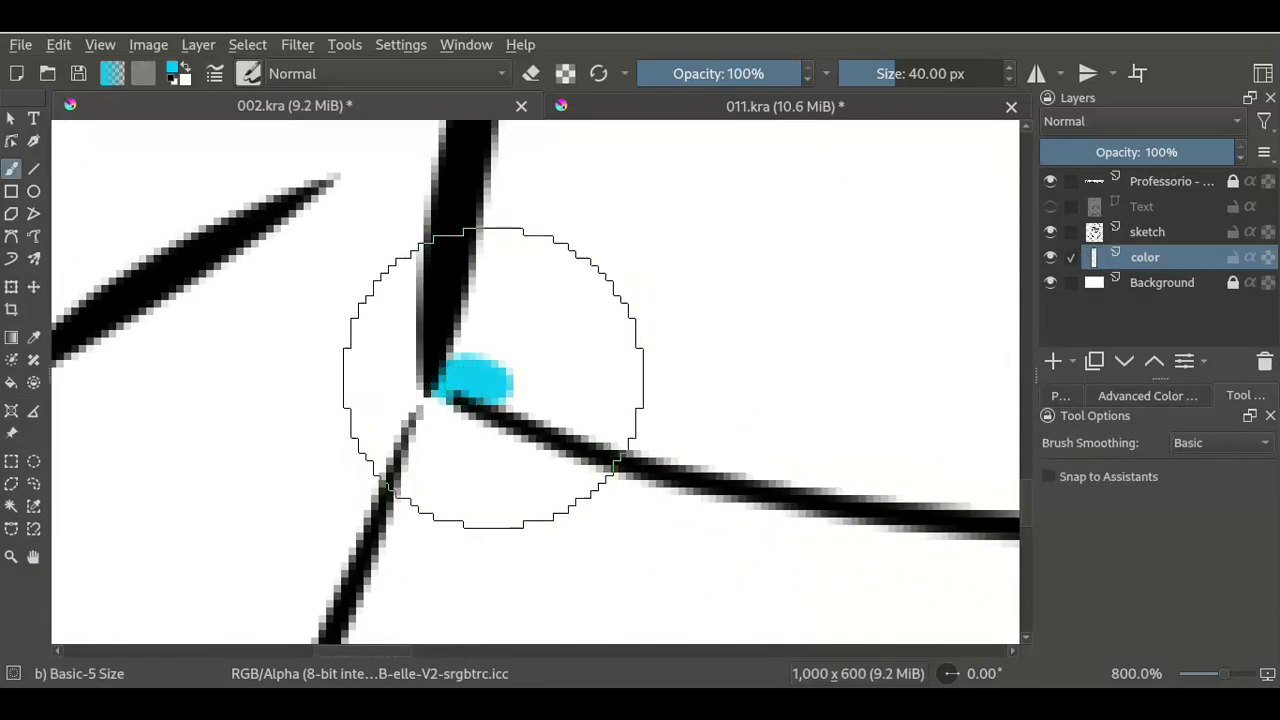
pyautogui.scroll(-1, 471, 371)
pyautogui.scroll(-1, 729, 371)
pyautogui.moveTo(843, 337); pyautogui.dragTo(711, 517)
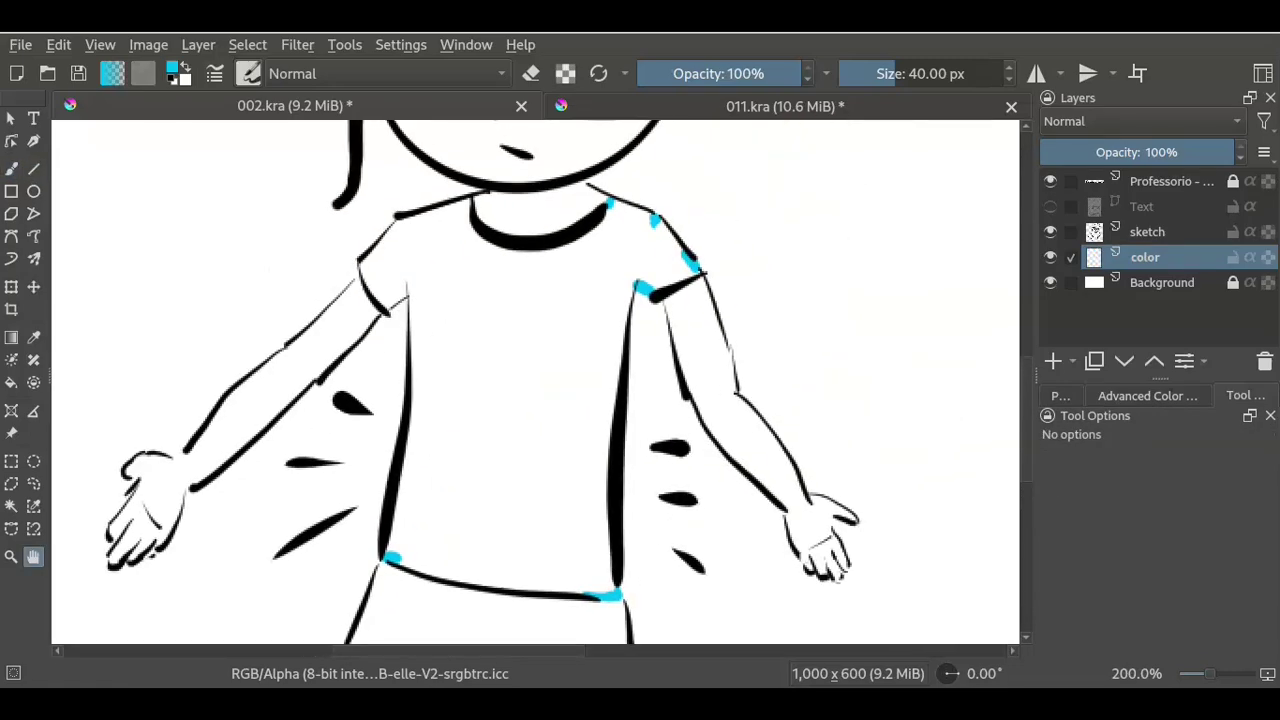
pyautogui.click(11, 506)
# - Fill the shirt interior with solid cyan, then zoom in on its lower edge
pyautogui.click(510, 400)
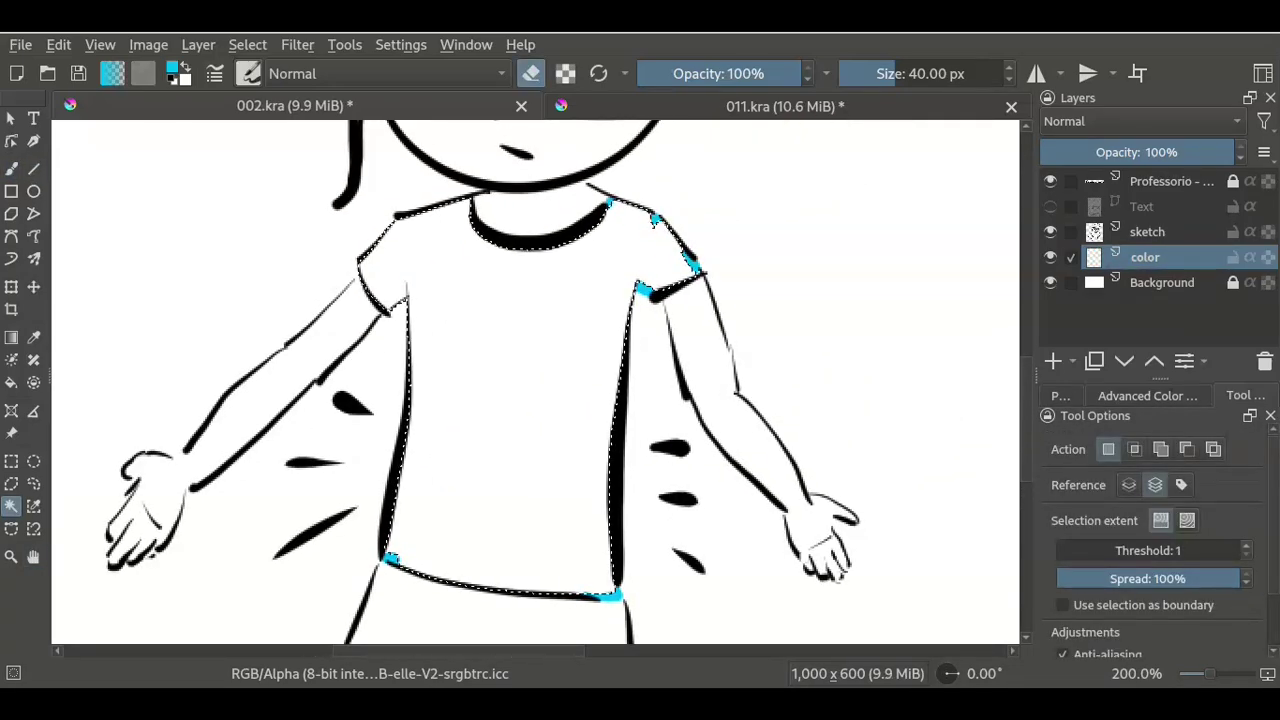
pyautogui.press('e')
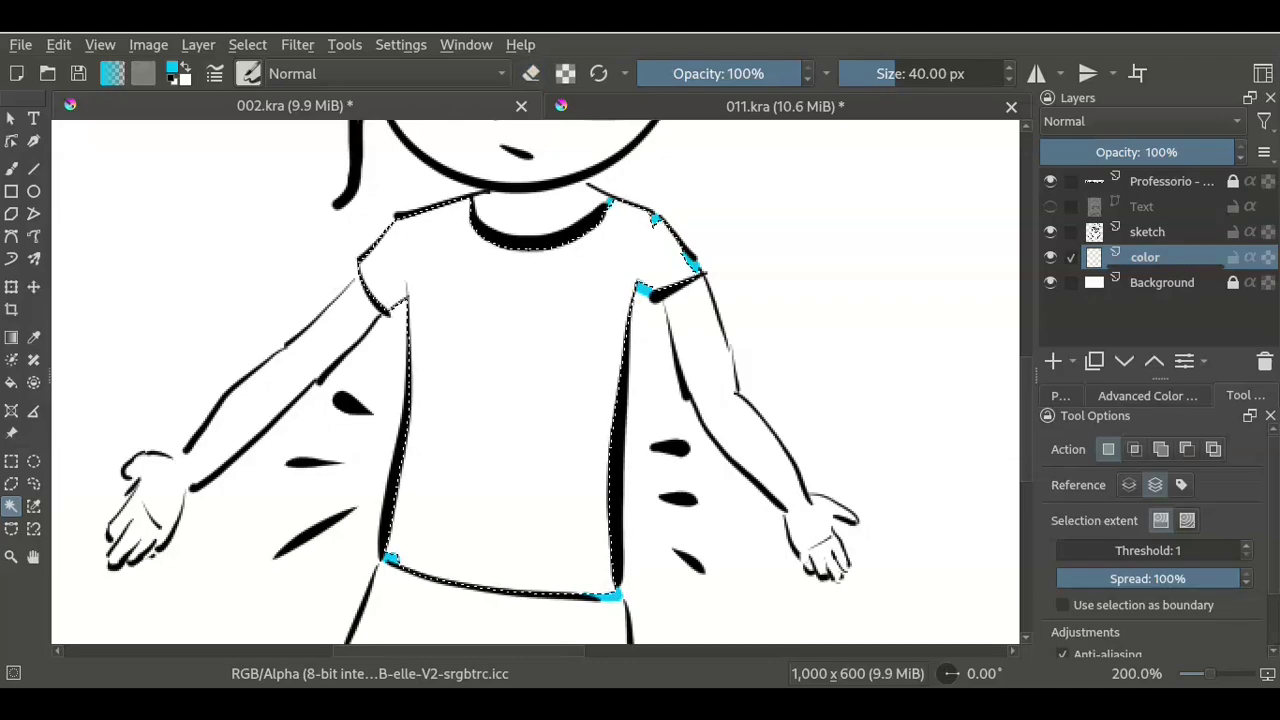
pyautogui.hotkey('shift', 'BackSpace')
pyautogui.press('-')
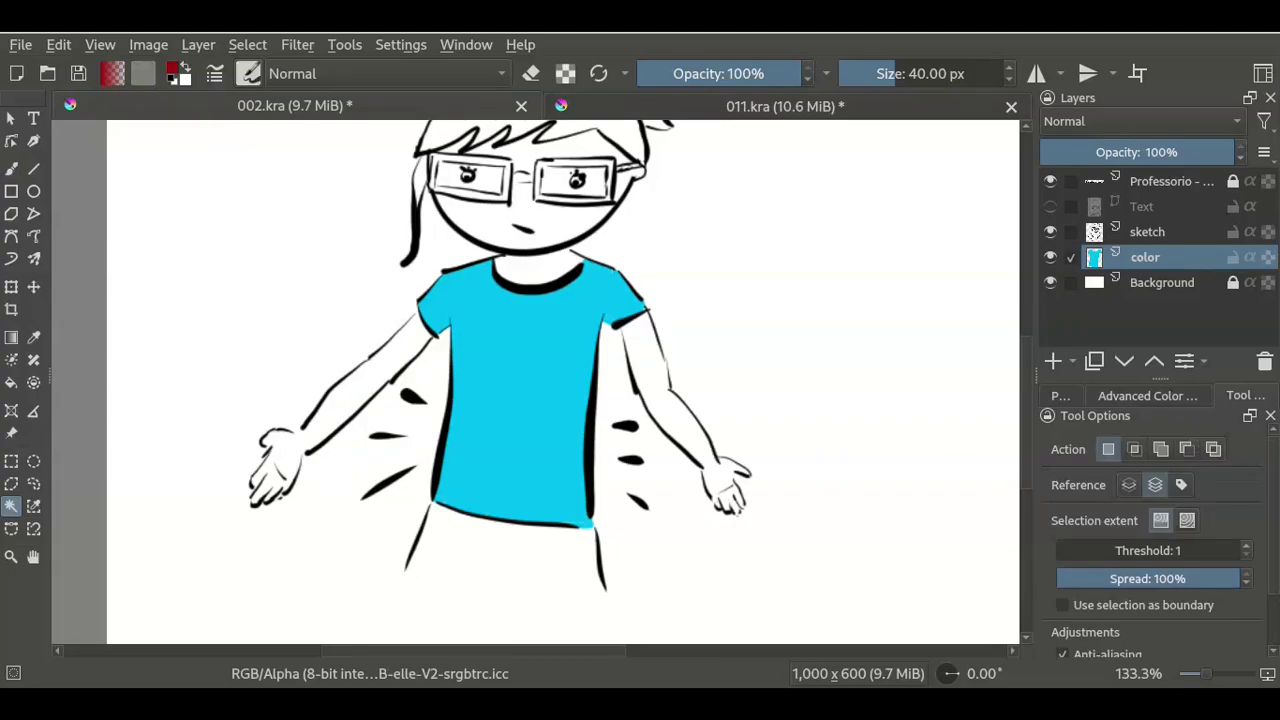
pyautogui.press('+')
pyautogui.scroll(-5, 535, 380)
pyautogui.press('+')
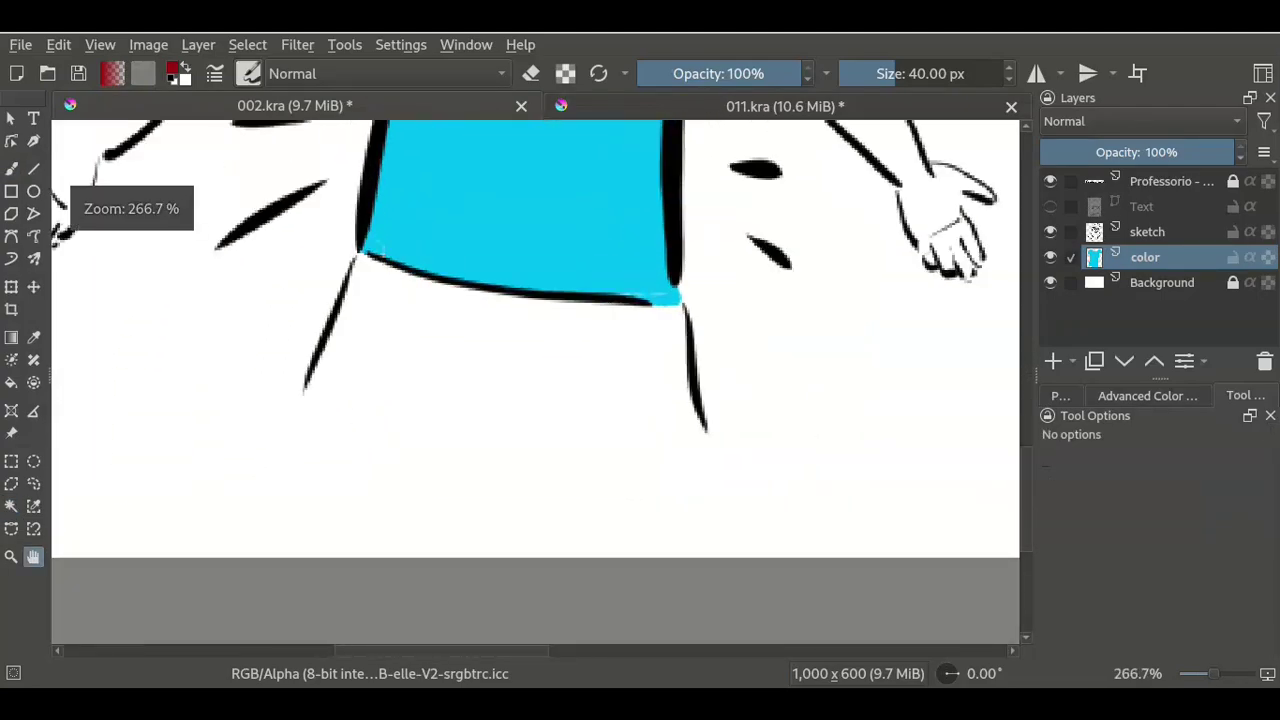
# - Draw a red line closing the skirt hem, then select the skirt and fill it dark red
pyautogui.press('b')
pyautogui.moveTo(312, 383); pyautogui.dragTo(660, 421)
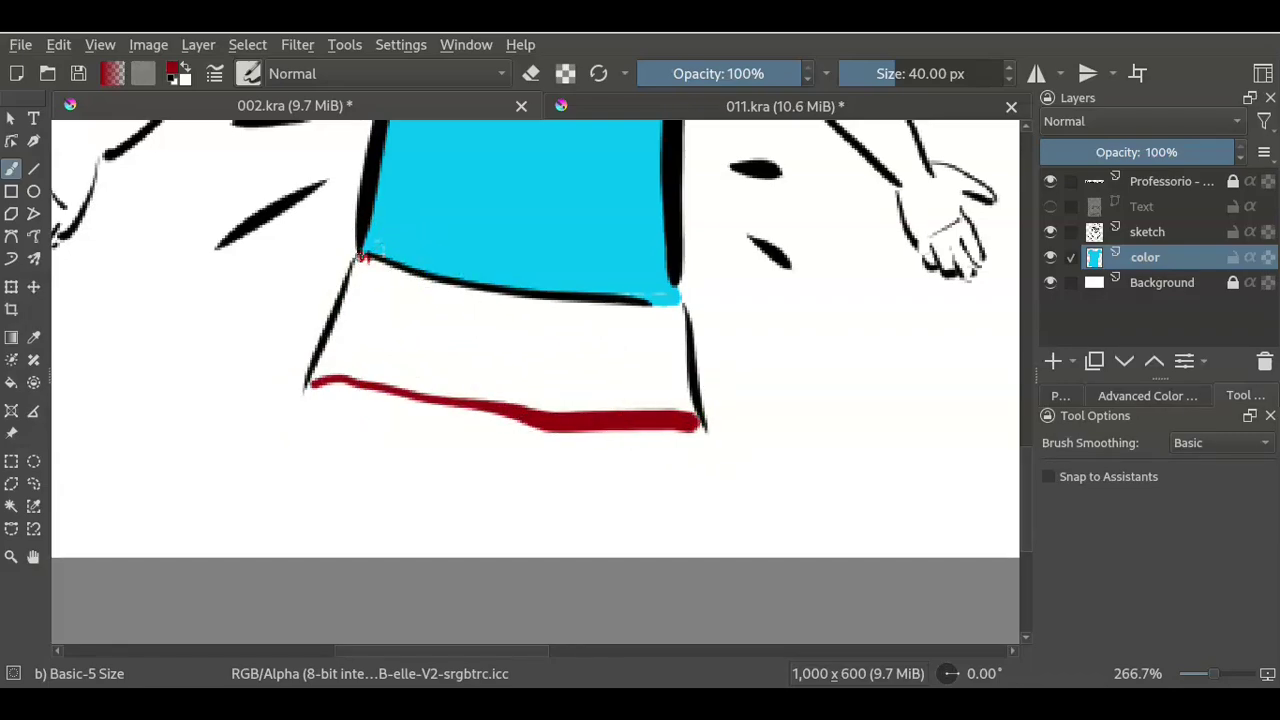
pyautogui.press('w')
pyautogui.click(372, 284)
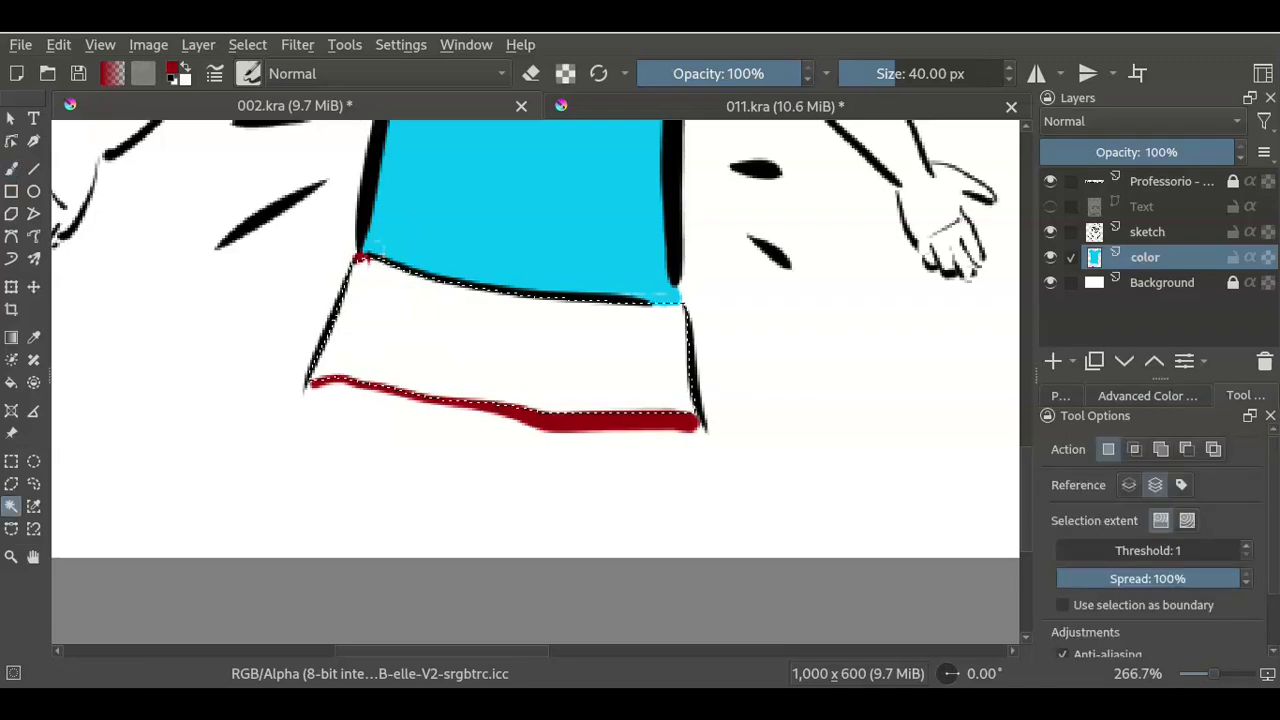
pyautogui.hotkey('shift', 'BackSpace')
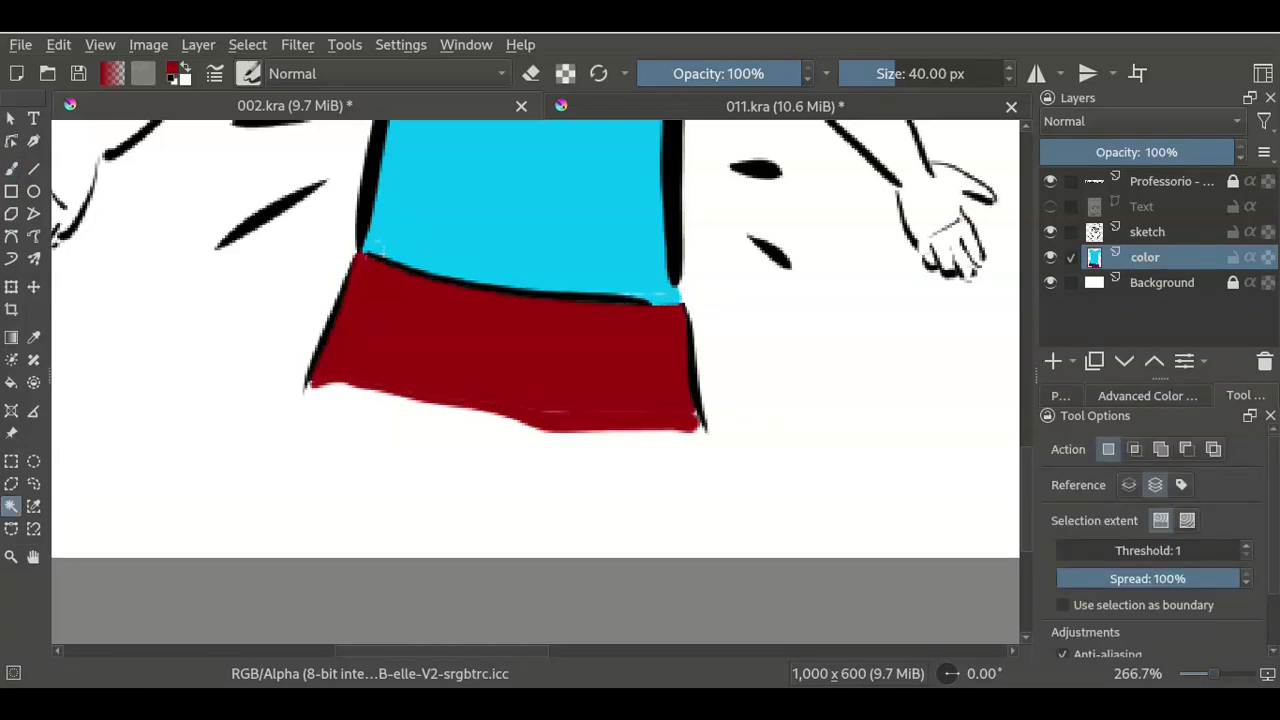
pyautogui.scroll(4, 540, 357)
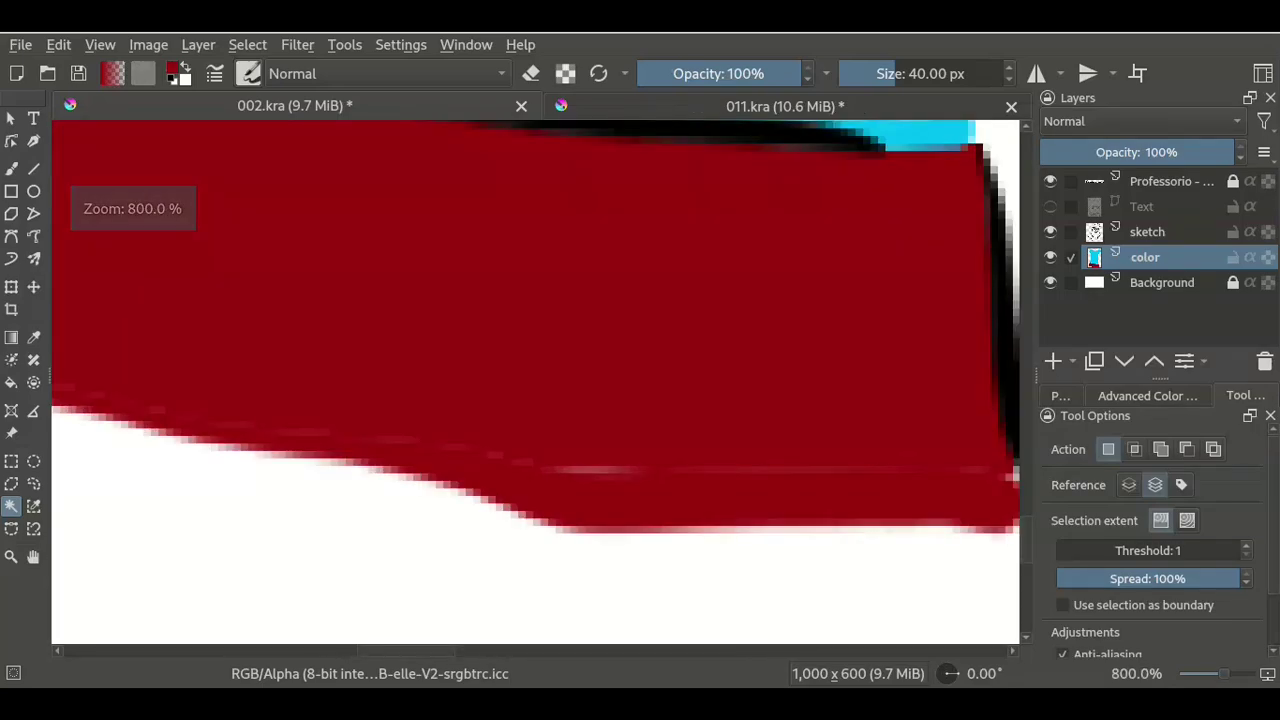
# - Paint over the light streak in the red skirt, then zoom out to show shirt and skirt
pyautogui.press('b')
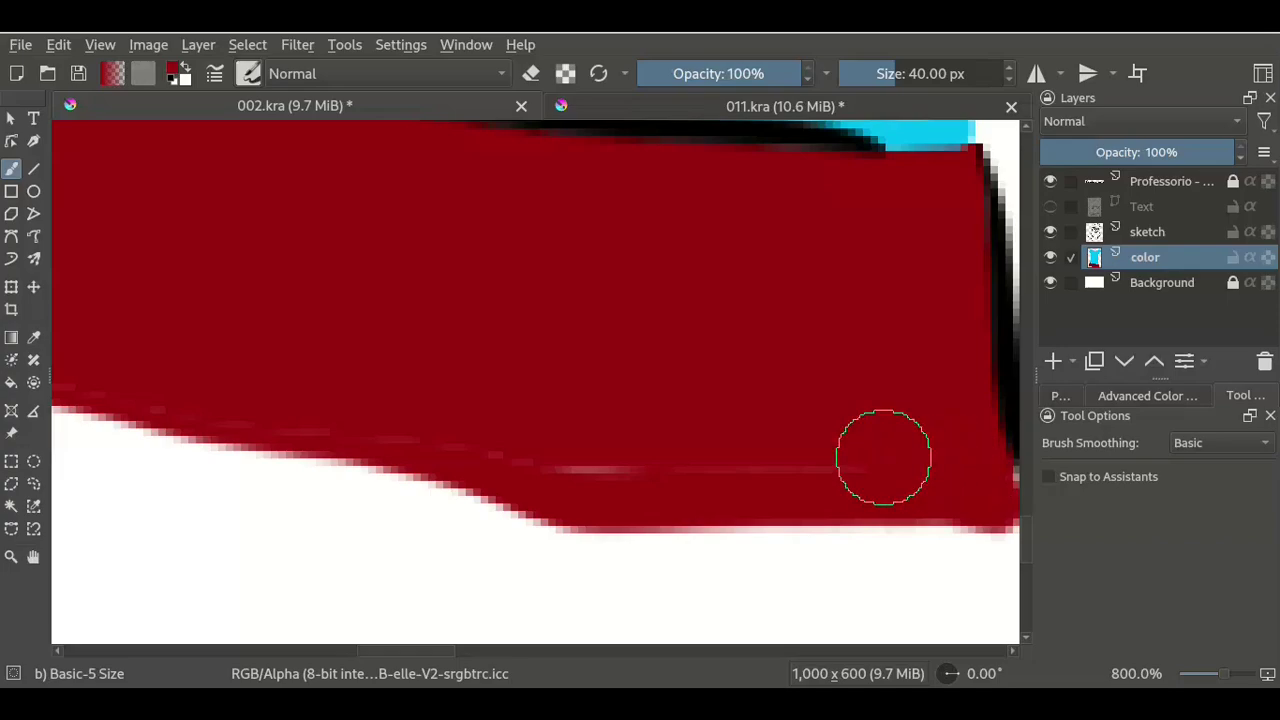
pyautogui.moveTo(884, 457)
pyautogui.mouseDown()
pyautogui.moveTo(549, 429)
pyautogui.moveTo(414, 380)
pyautogui.moveTo(305, 382)
pyautogui.moveTo(557, 360)
pyautogui.mouseUp()
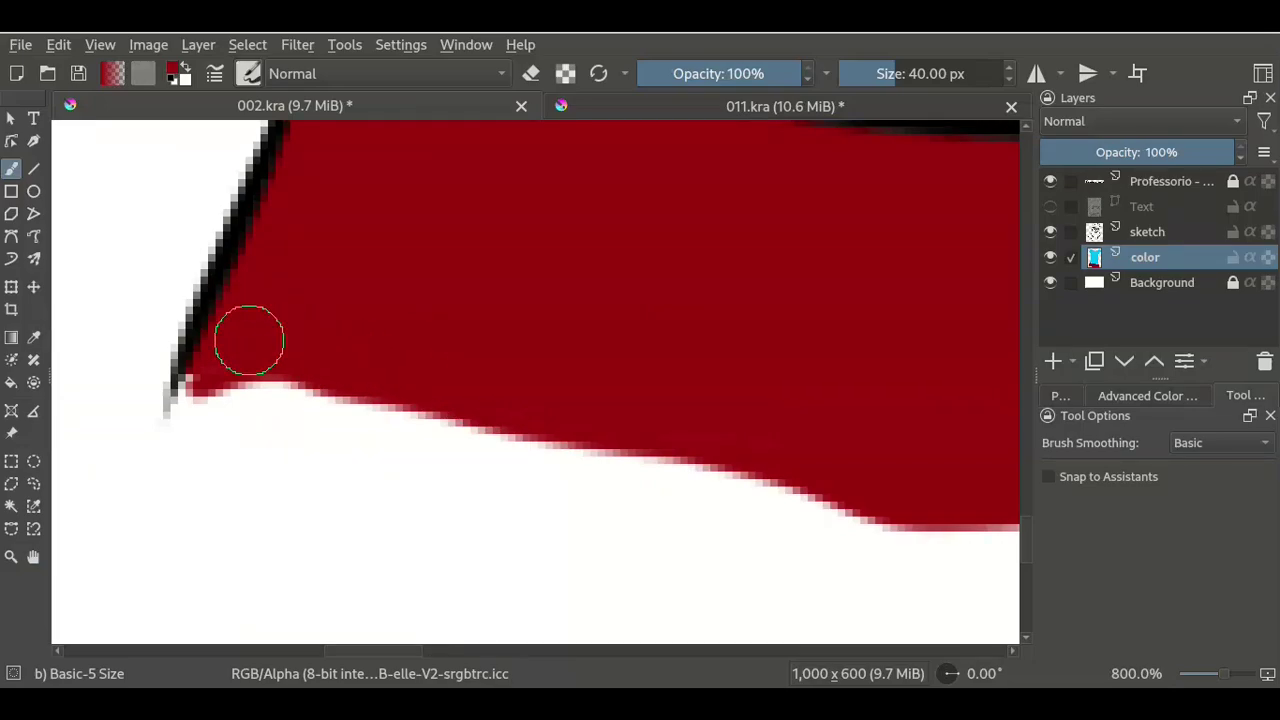
pyautogui.click(11, 506)
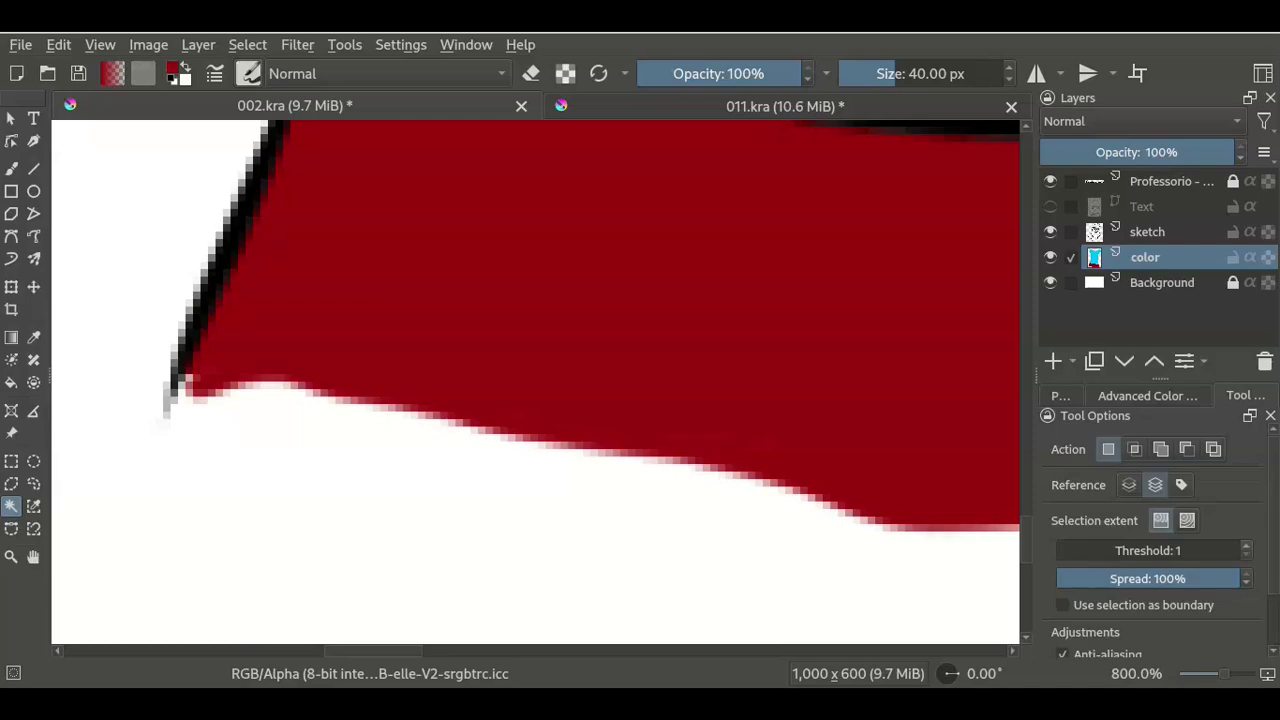
pyautogui.scroll(-2, 1150, 540)
pyautogui.scroll(2, 1150, 540)
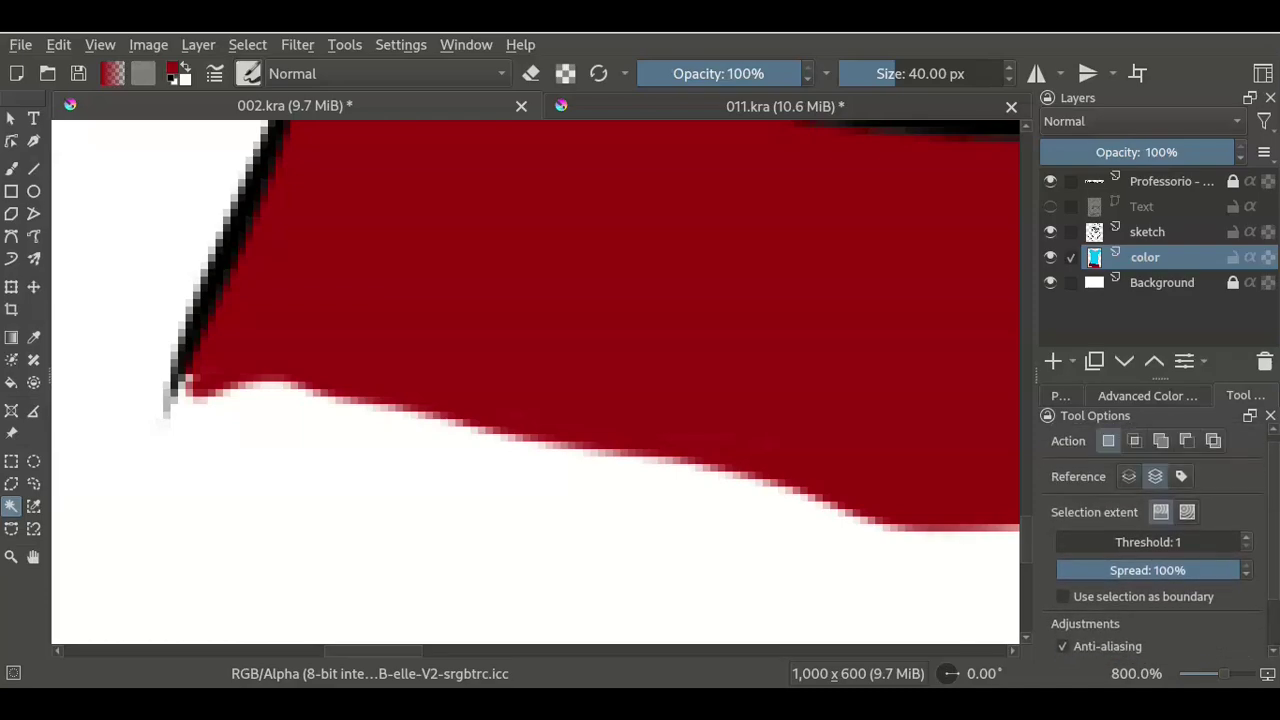
pyautogui.press('-')
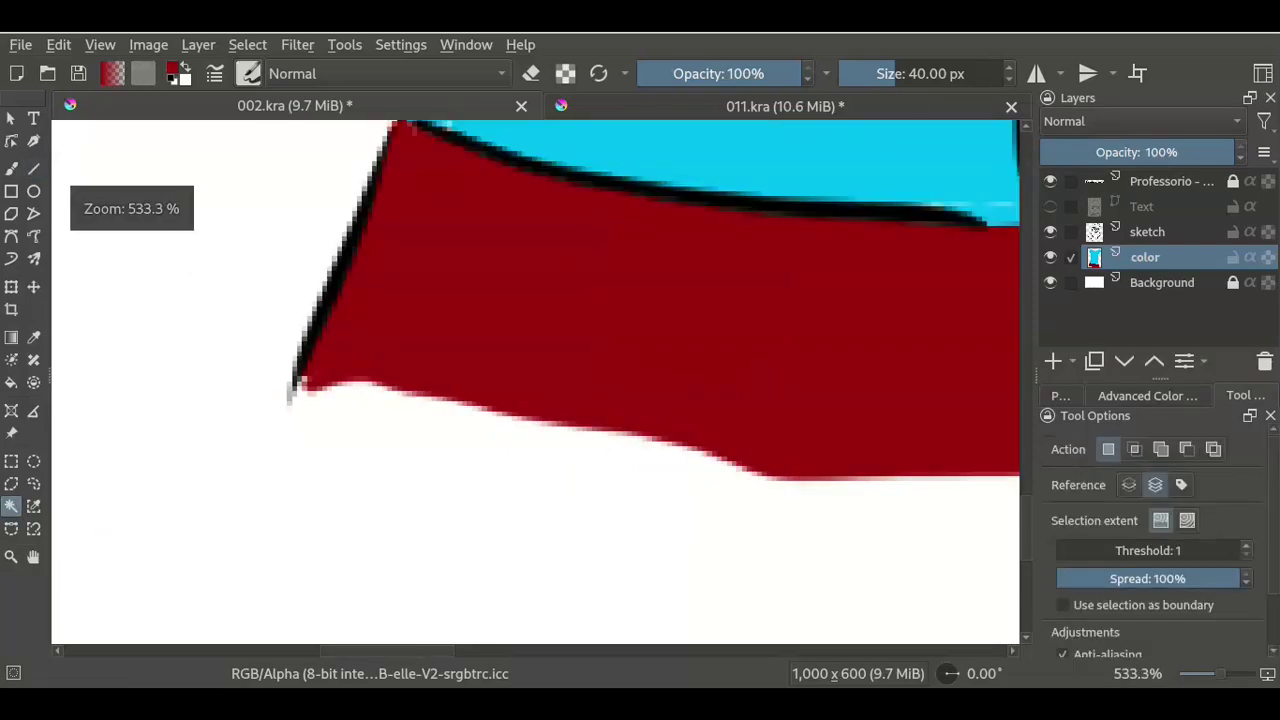
pyautogui.press('-')
# - Pick the shirt's cyan and paint over the gaps along the shirt's lower edge
pyautogui.moveTo(800, 400); pyautogui.dragTo(534, 529)
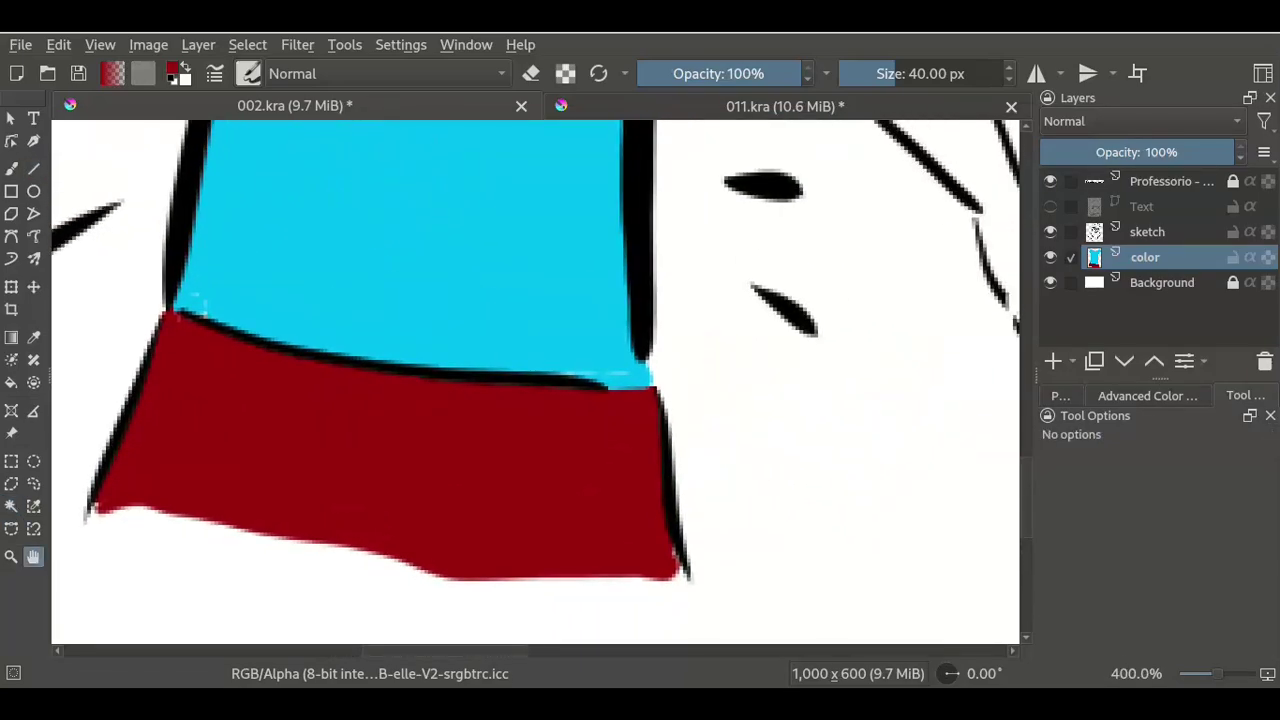
pyautogui.press('b')
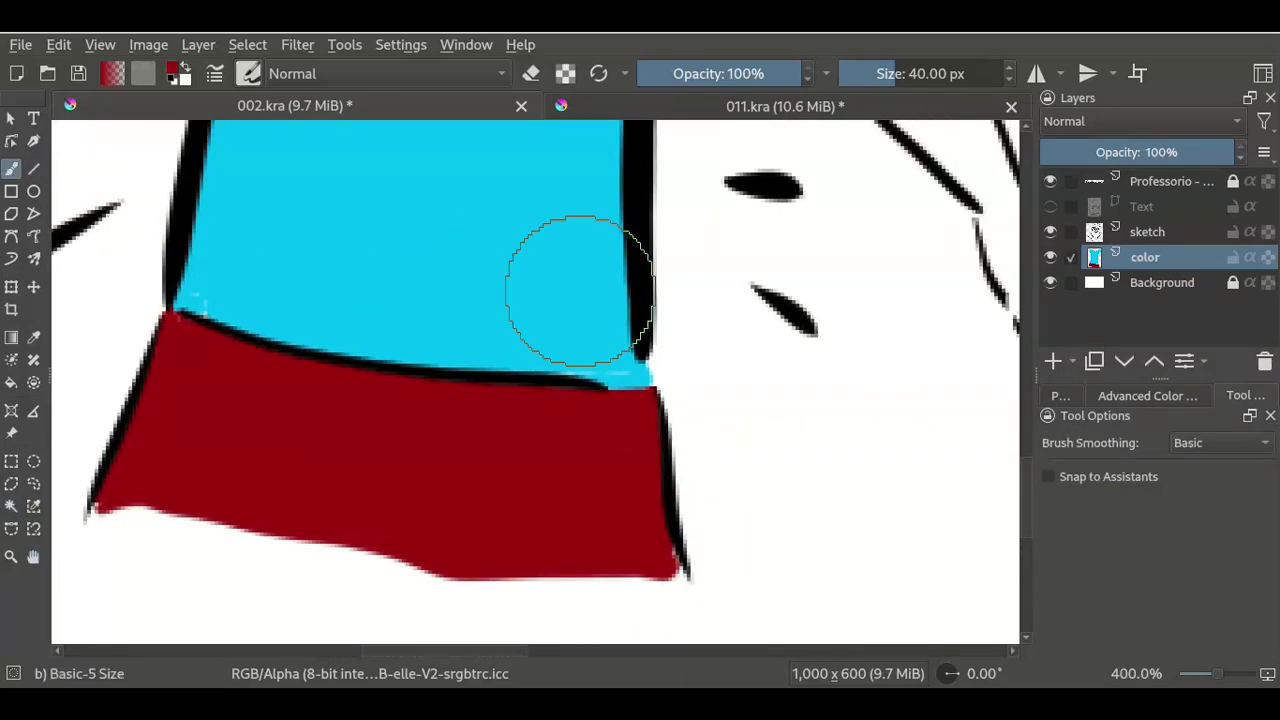
pyautogui.keyDown('ctrl'); pyautogui.click(605, 350); pyautogui.keyUp('ctrl')
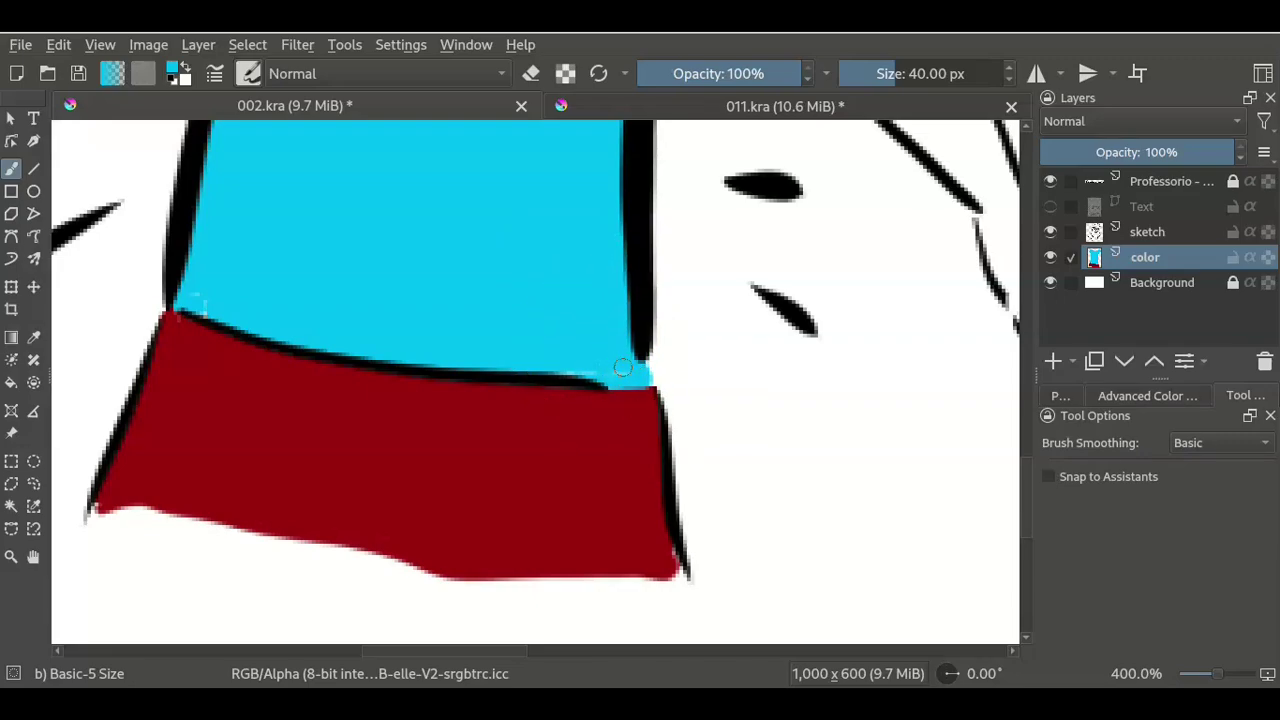
pyautogui.moveTo(618, 365)
pyautogui.mouseDown()
pyautogui.moveTo(300, 286)
pyautogui.moveTo(210, 295)
pyautogui.mouseUp()
pyautogui.click(33, 557)
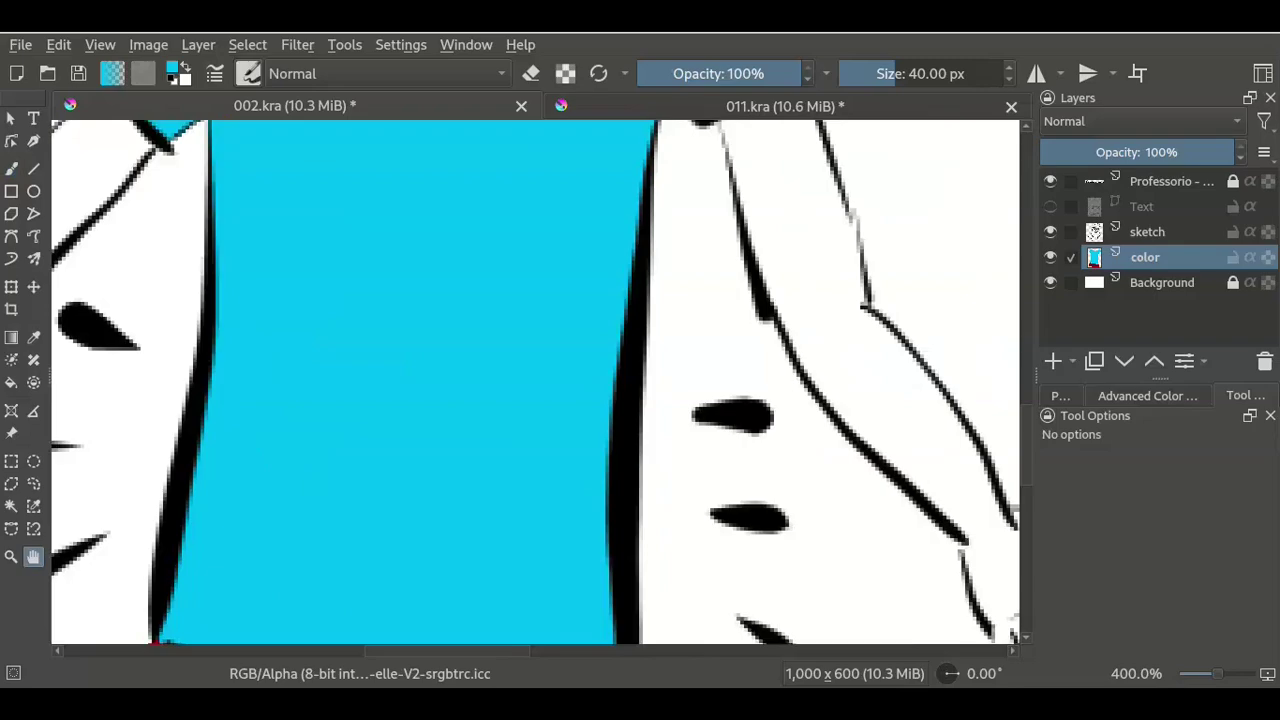
# - Paint cyan over the white specks on the shirt sleeve's upper edge
pyautogui.moveTo(400, 150); pyautogui.dragTo(350, 640)
pyautogui.scroll(1, 575, 400)
pyautogui.scroll(1, 575, 400)
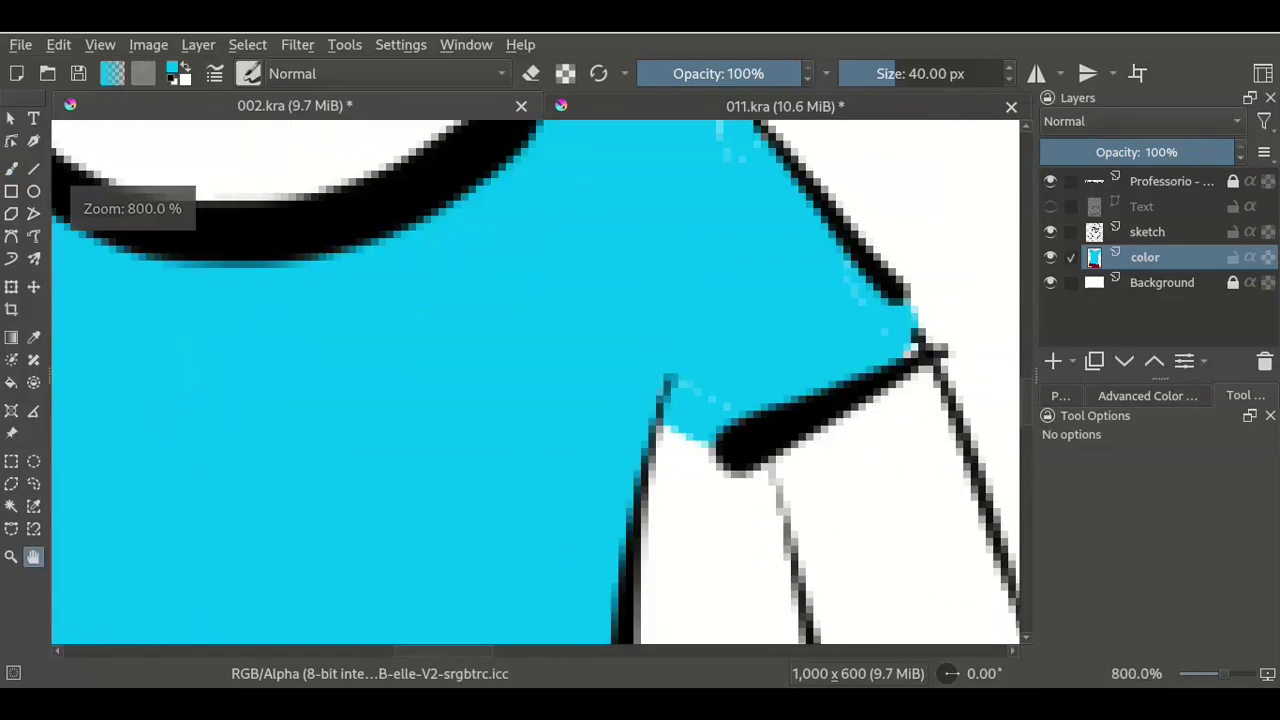
pyautogui.moveTo(729, 368); pyautogui.dragTo(586, 382)
pyautogui.press('b')
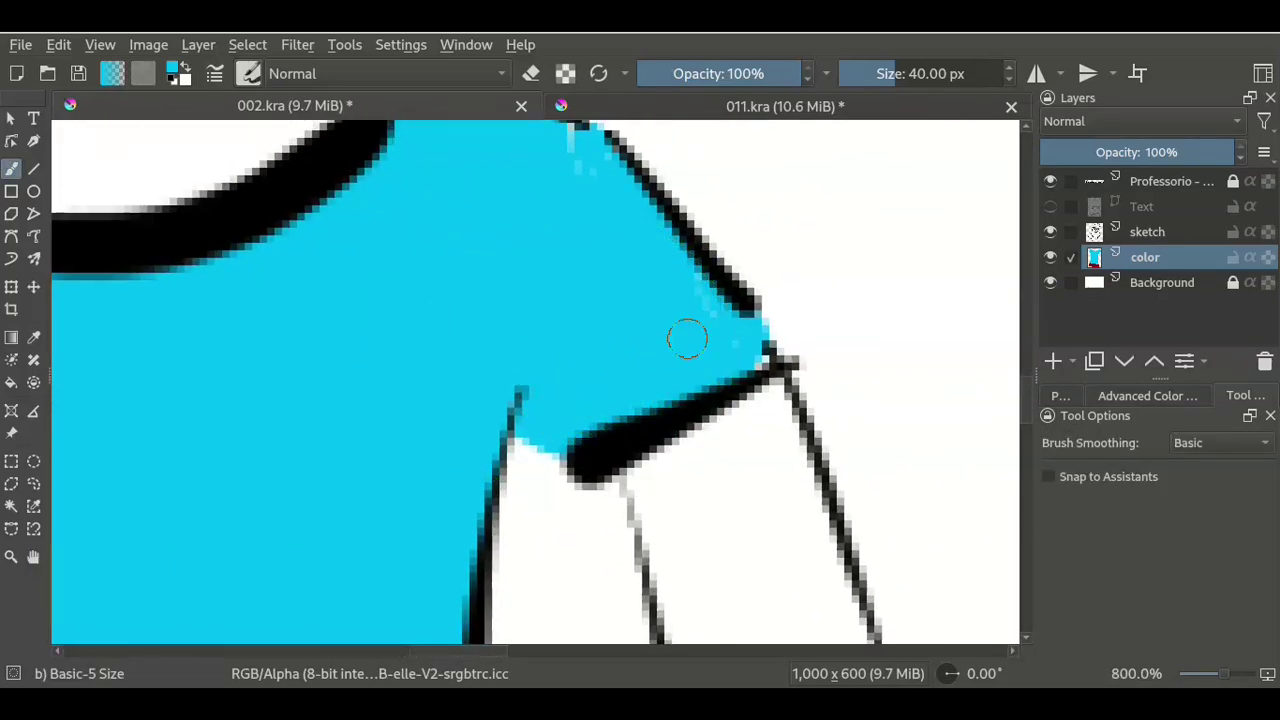
pyautogui.moveTo(702, 309); pyautogui.dragTo(762, 414)
pyautogui.moveTo(632, 295); pyautogui.dragTo(640, 262)
# - Pan across the shoulder and collar to check them, then zoom out to the whole figure
pyautogui.click(33, 557)
pyautogui.moveTo(400, 300); pyautogui.dragTo(800, 320)
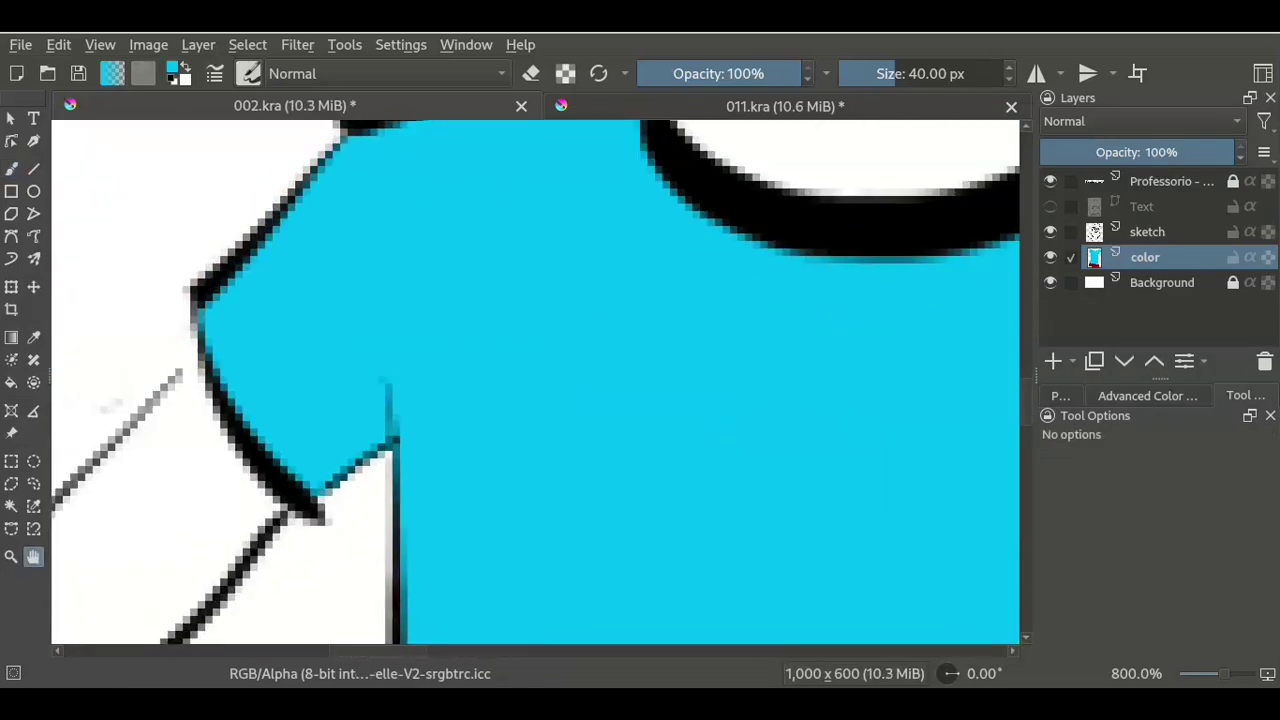
pyautogui.moveTo(500, 300)
pyautogui.mouseDown()
pyautogui.moveTo(430, 500)
pyautogui.moveTo(450, 300)
pyautogui.mouseUp()
pyautogui.scroll(-2, 543, 229)
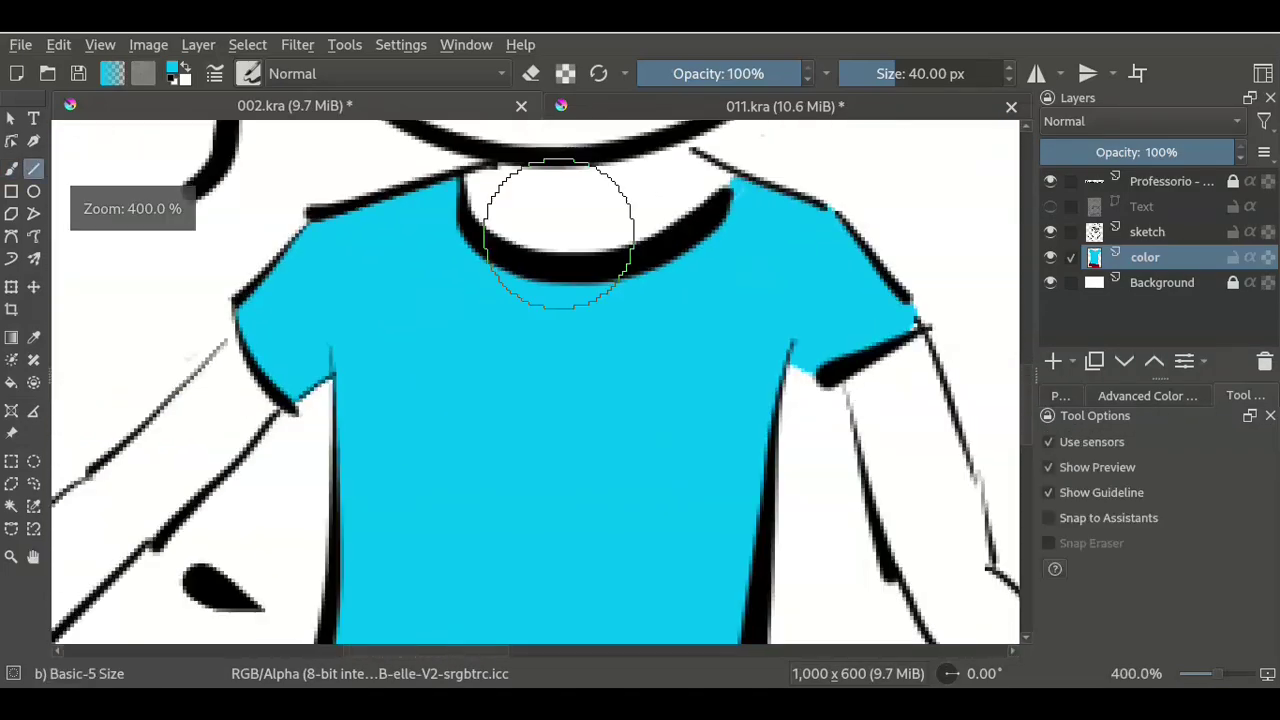
pyautogui.scroll(-1, 543, 229)
pyautogui.press('-')
pyautogui.press('-')
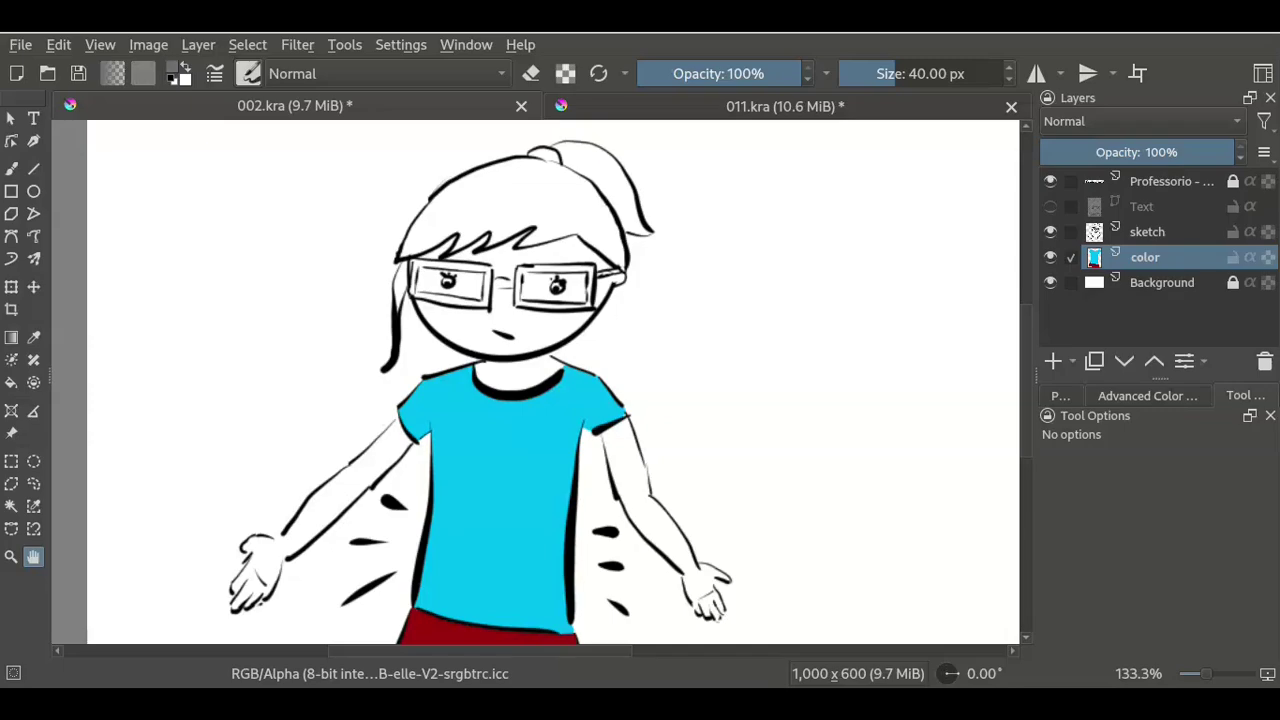
# - Zoom and pan in on the girl's head
pyautogui.press('+')
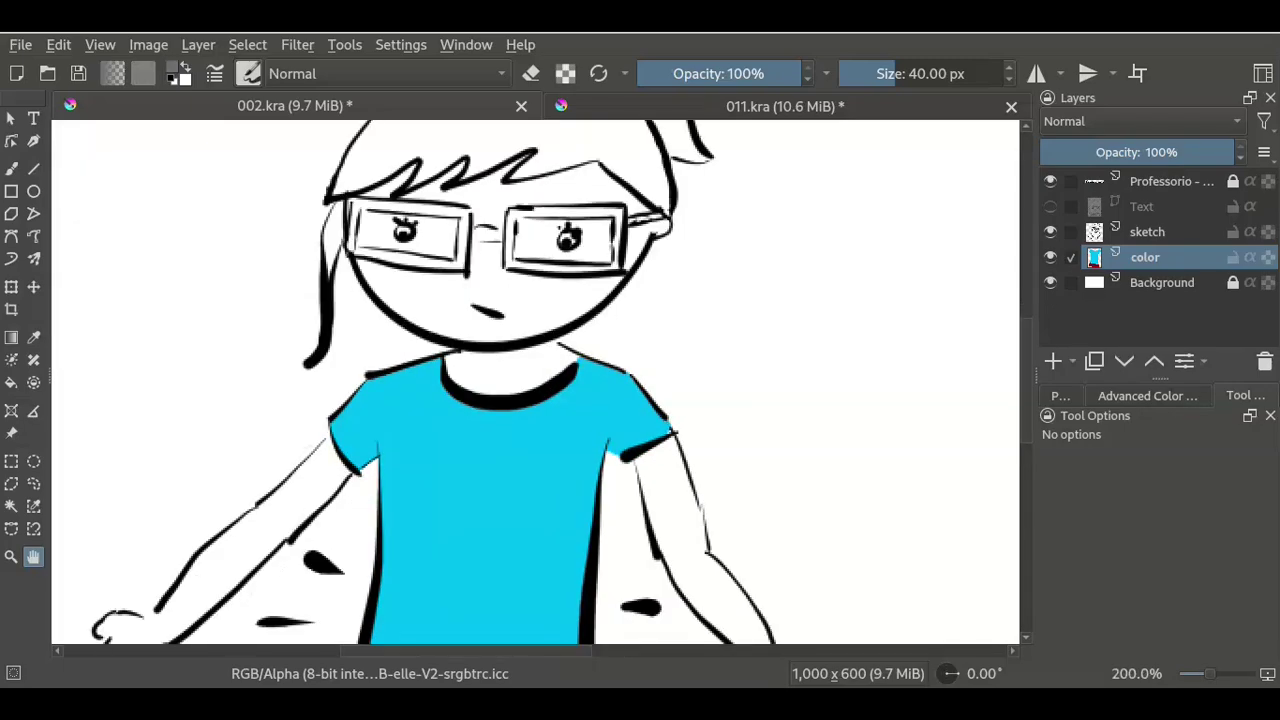
pyautogui.click(11, 506)
pyautogui.scroll(-2, 1154, 543)
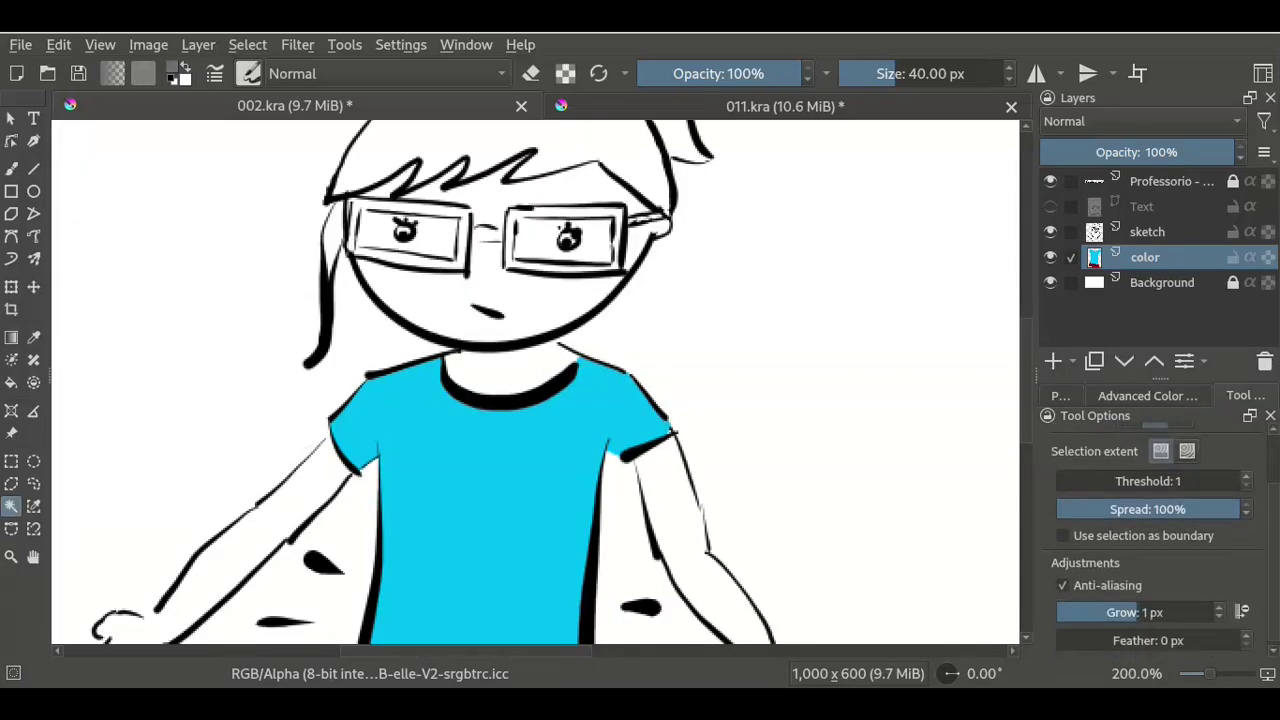
pyautogui.click(33, 557)
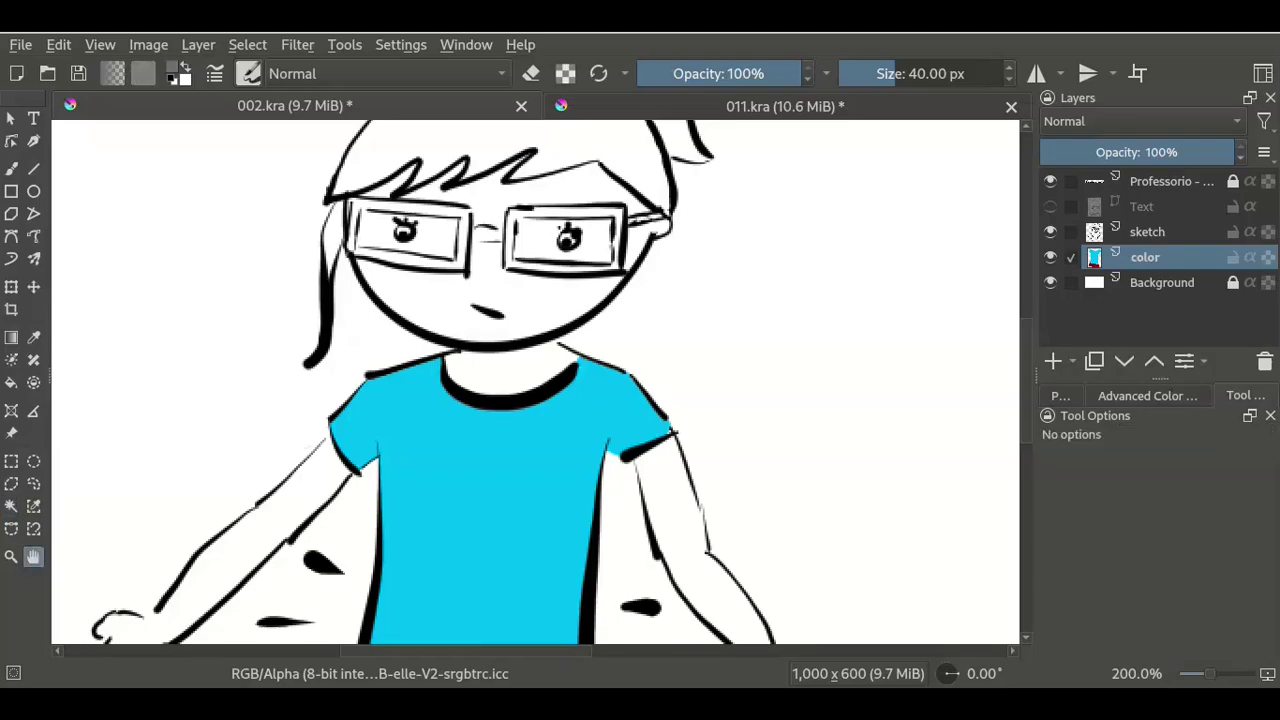
pyautogui.moveTo(520, 300); pyautogui.dragTo(540, 530)
pyautogui.press('+')
pyautogui.click(11, 506)
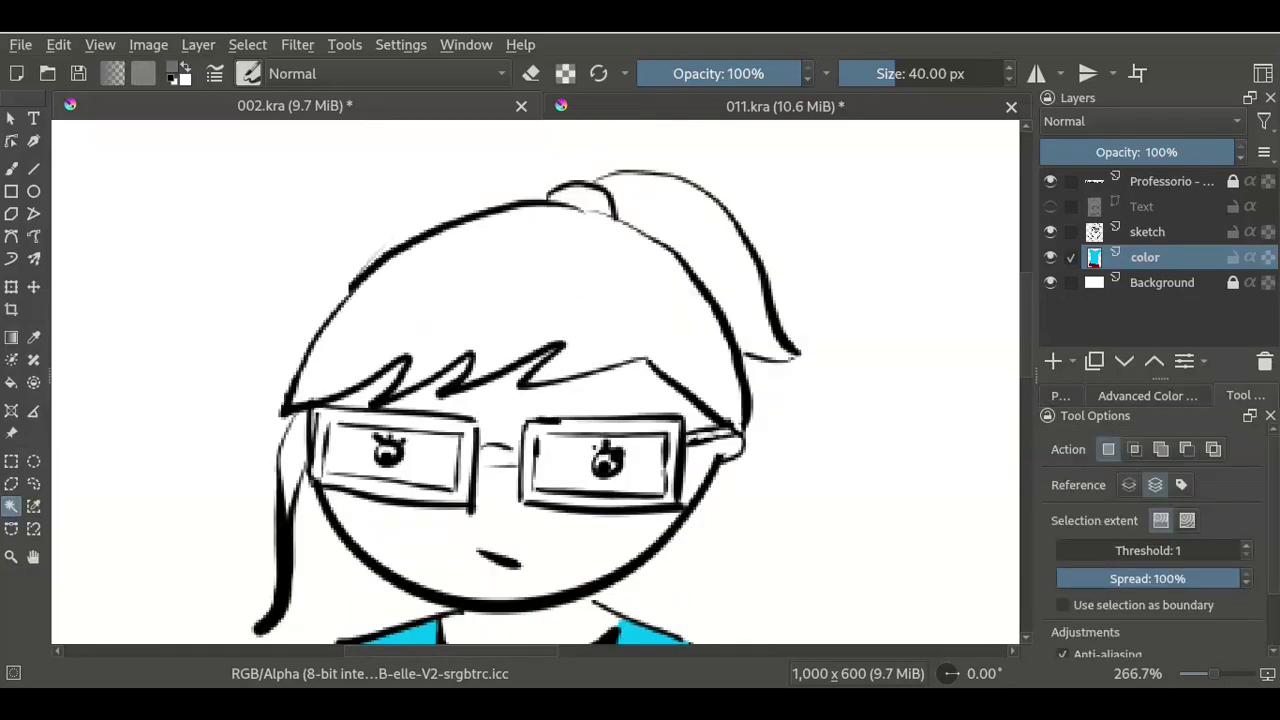
# - Fill the hair, ponytail and the strand beside the glasses with flat gray
pyautogui.click(520, 280)
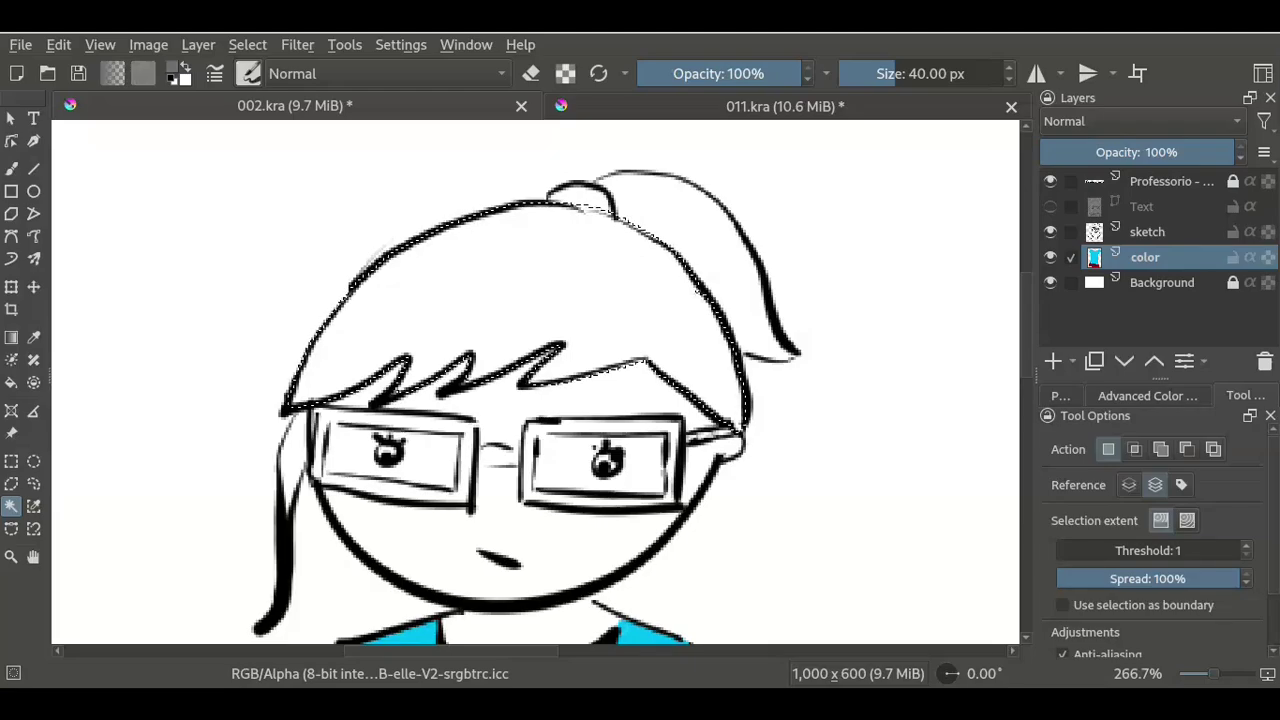
pyautogui.hotkey('shift', 'BackSpace')
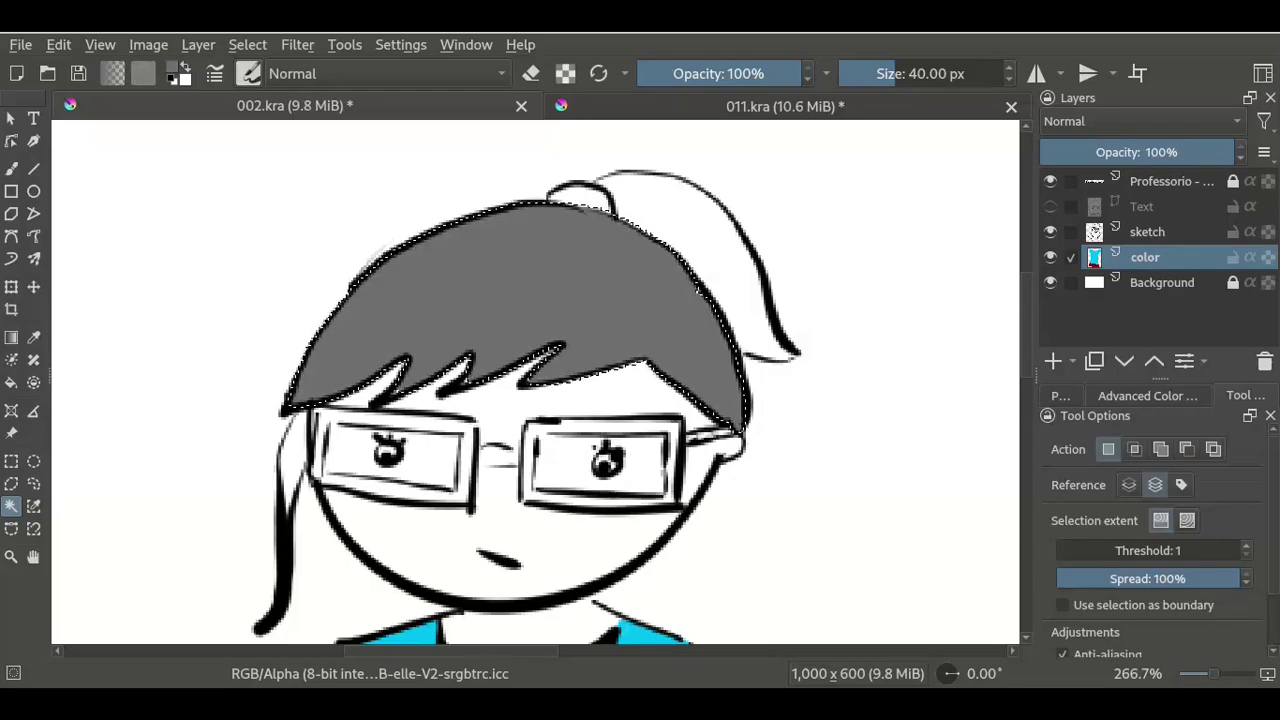
pyautogui.hotkey('ctrl', 'shift', 'a')
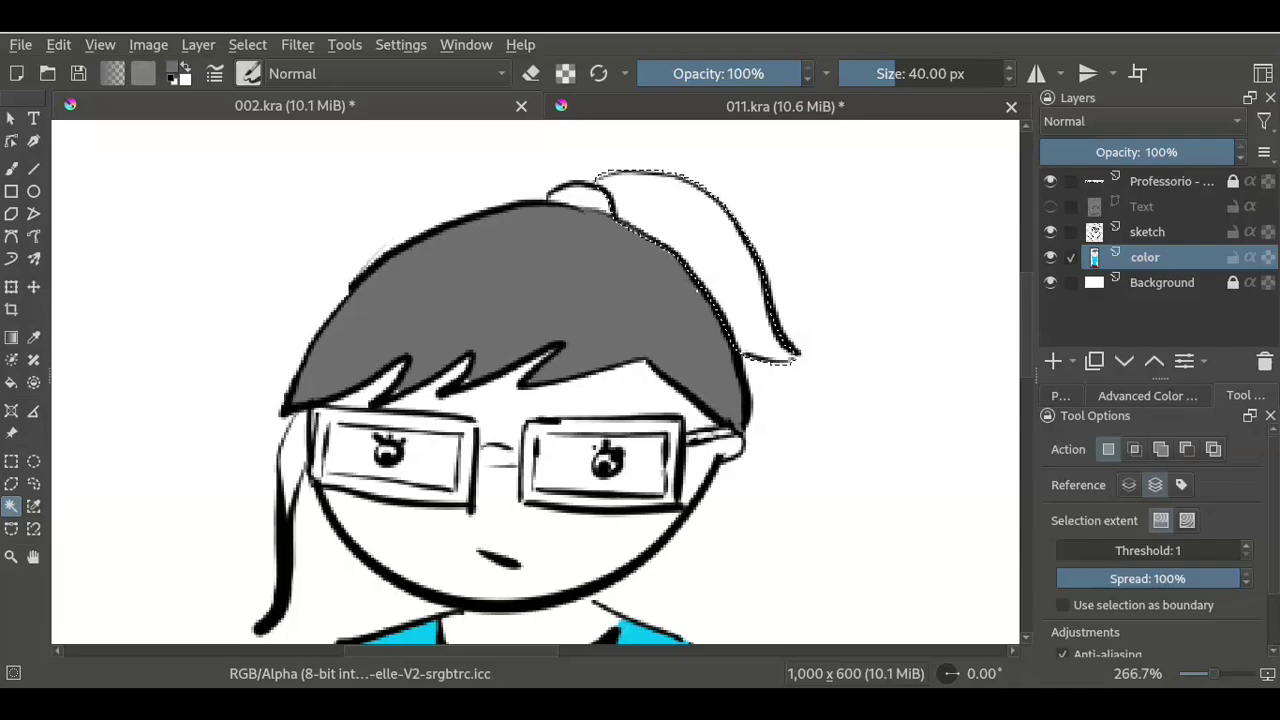
pyautogui.hotkey('shift', 'BackSpace')
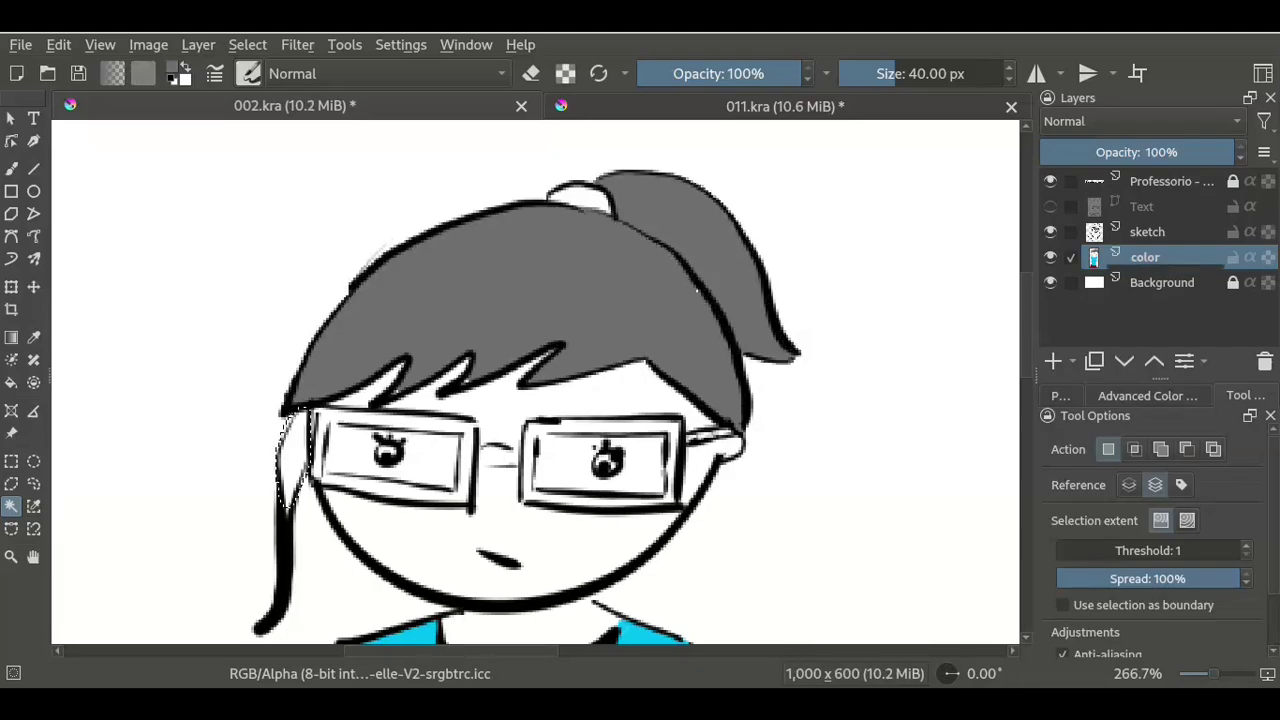
pyautogui.hotkey('shift', 'BackSpace')
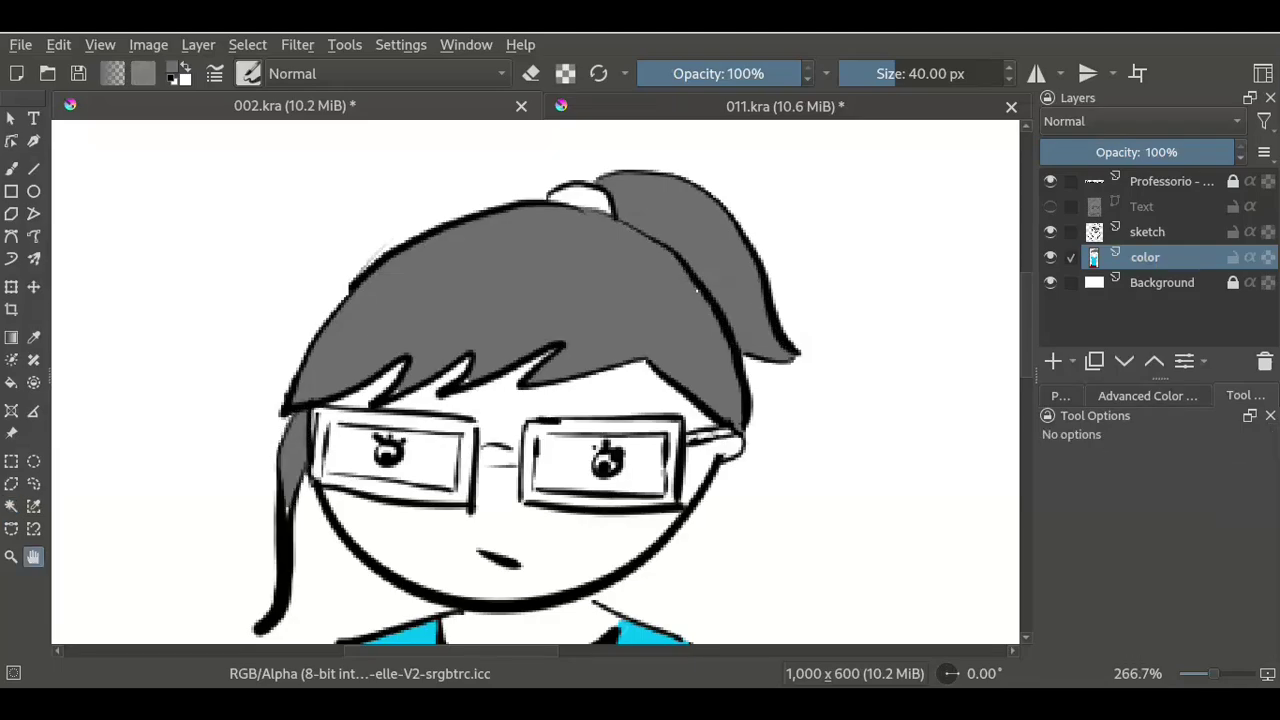
# - Pan from the hair down to the shirt and show the colour palette swatches
pyautogui.scroll(-4, 494, 513)
pyautogui.press('b')
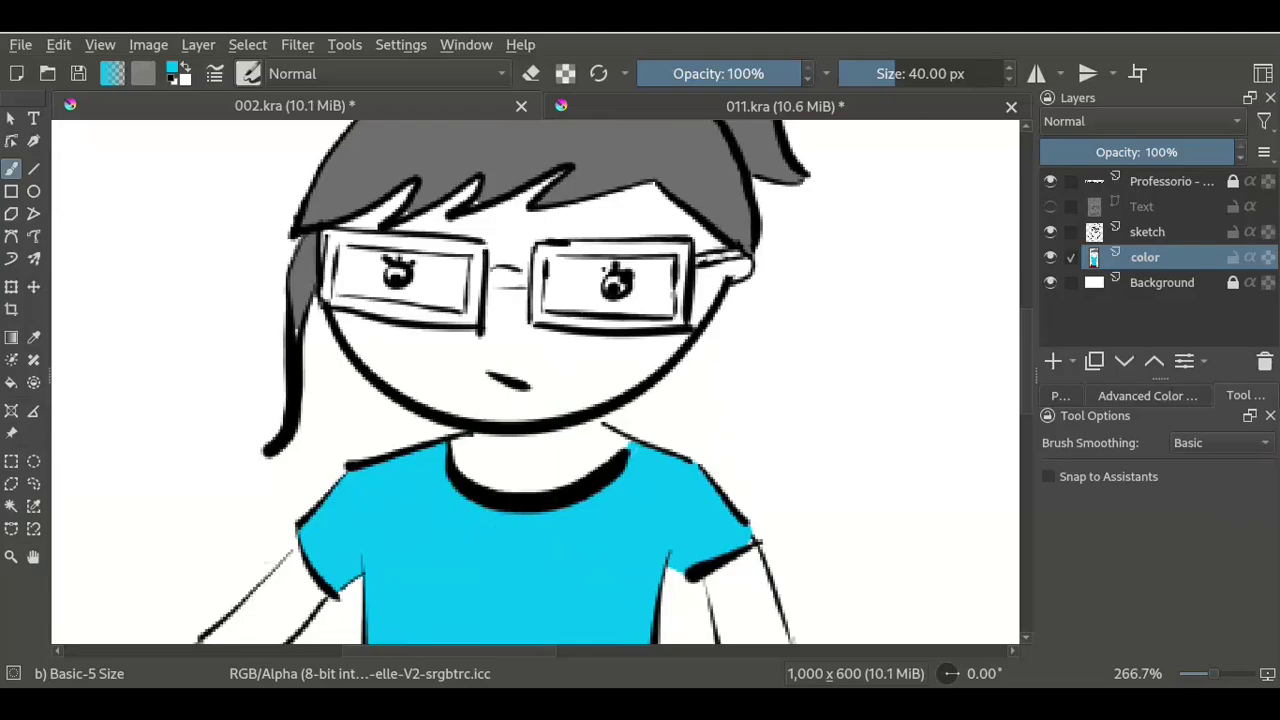
pyautogui.press('h')
pyautogui.moveTo(600, 170); pyautogui.dragTo(625, 390)
pyautogui.press('w')
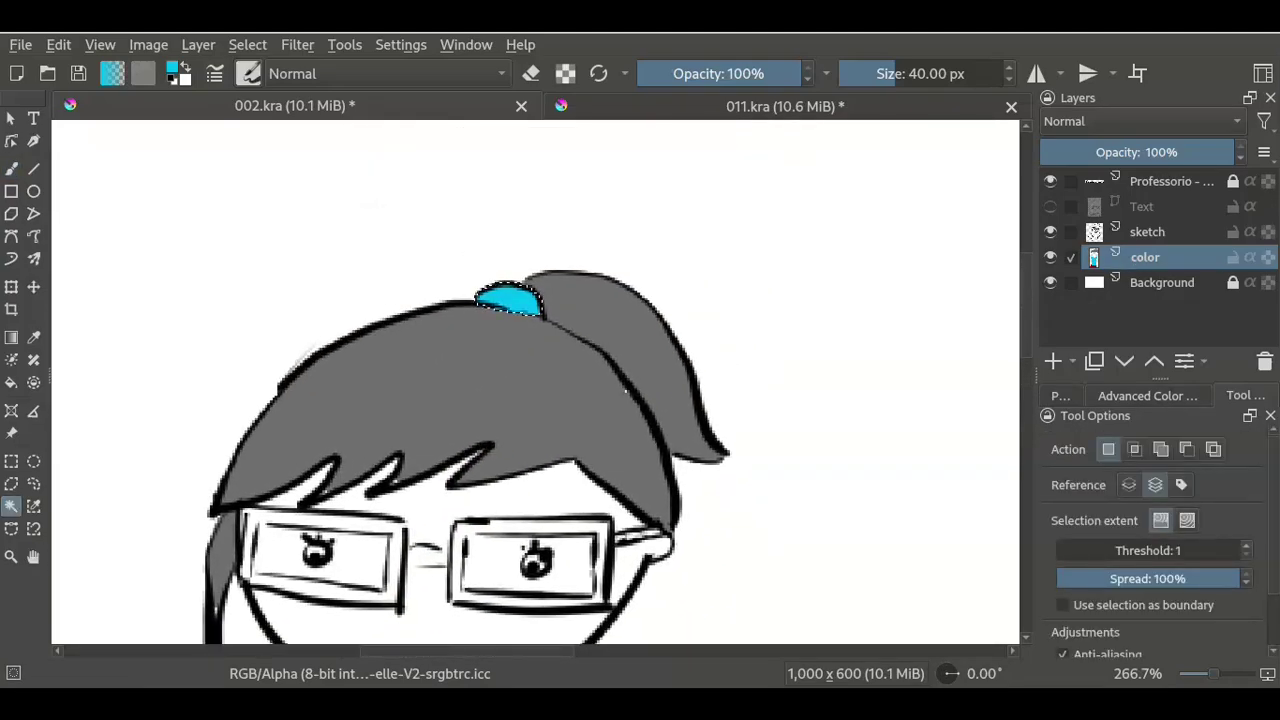
pyautogui.press('-')
pyautogui.press('h')
pyautogui.moveTo(660, 430); pyautogui.dragTo(664, 187)
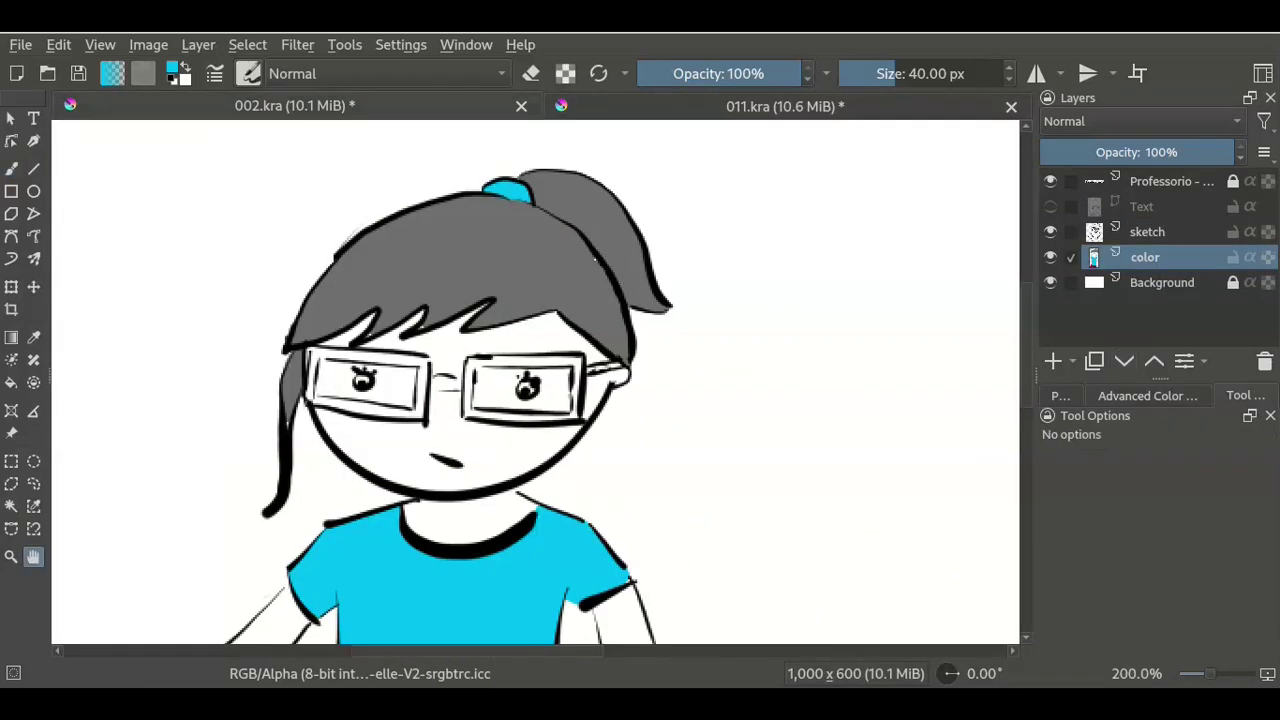
pyautogui.click(1061, 395)
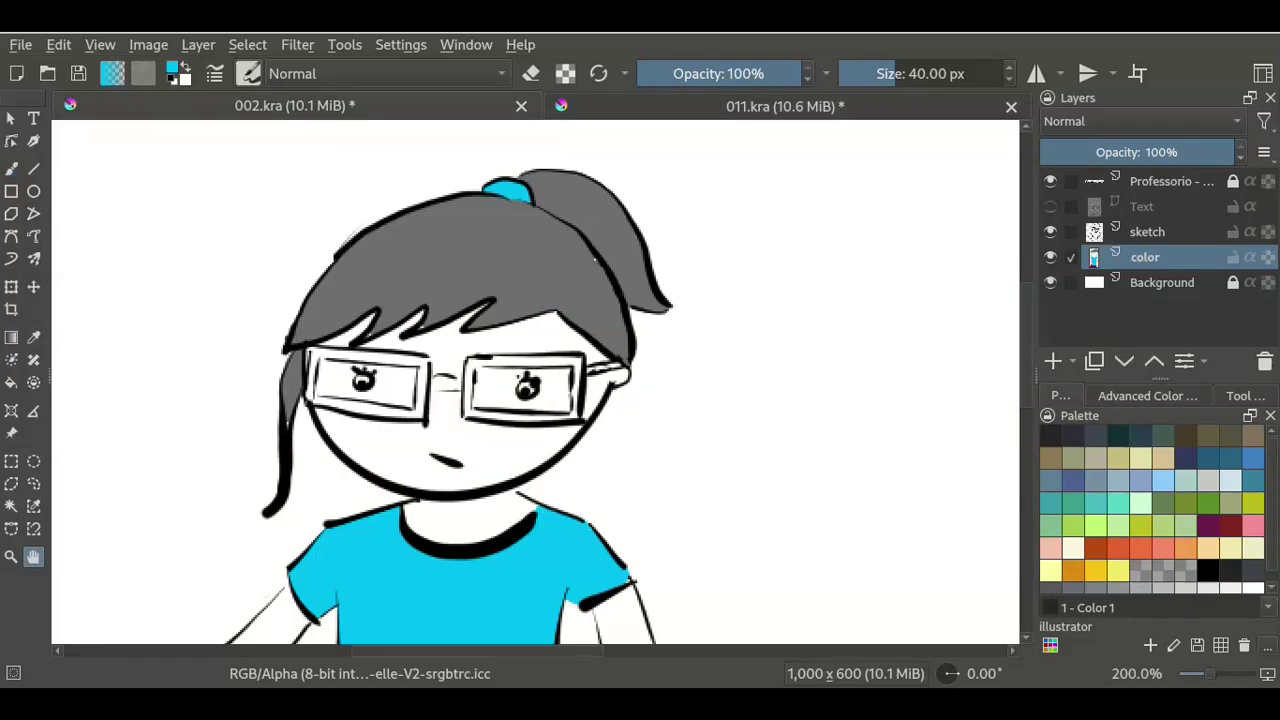
# - Zoom in on the left glasses lens and dab pink on its top-left and top-right frame corners
pyautogui.scroll(2, 286, 365)
pyautogui.scroll(1, 286, 365)
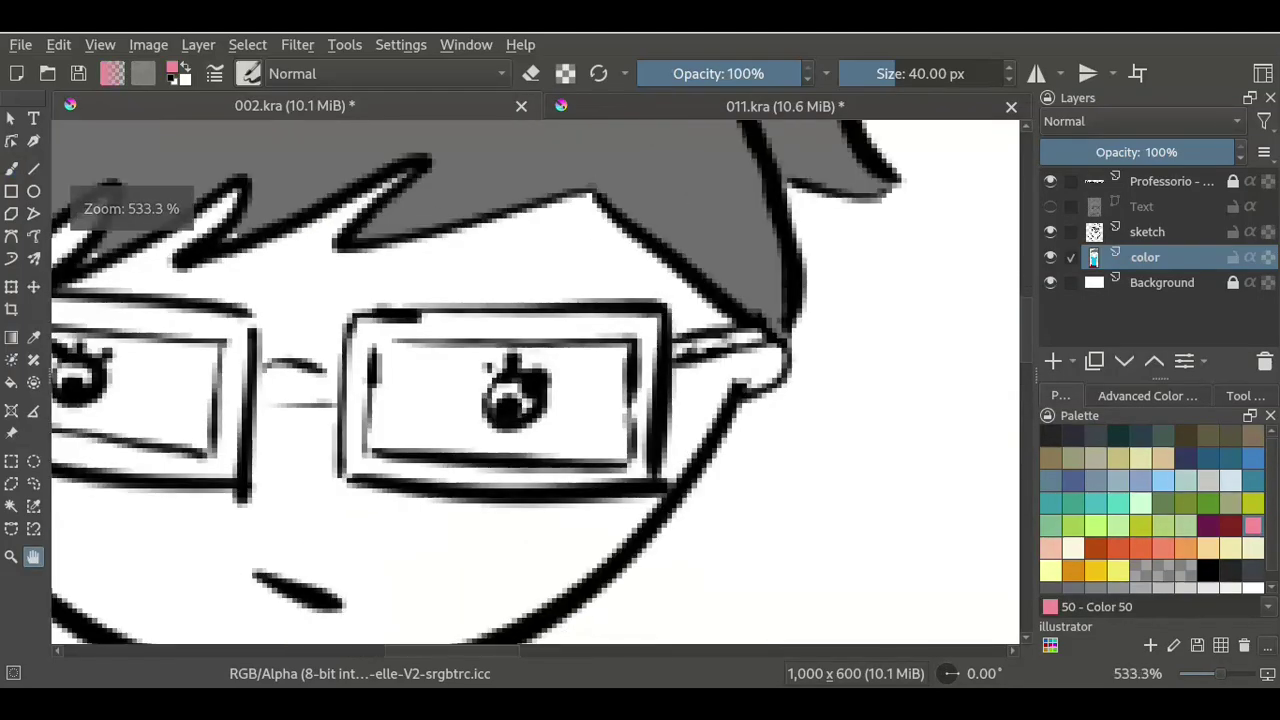
pyautogui.moveTo(300, 380); pyautogui.dragTo(700, 386)
pyautogui.scroll(2, 500, 400)
pyautogui.moveTo(500, 350); pyautogui.dragTo(400, 325)
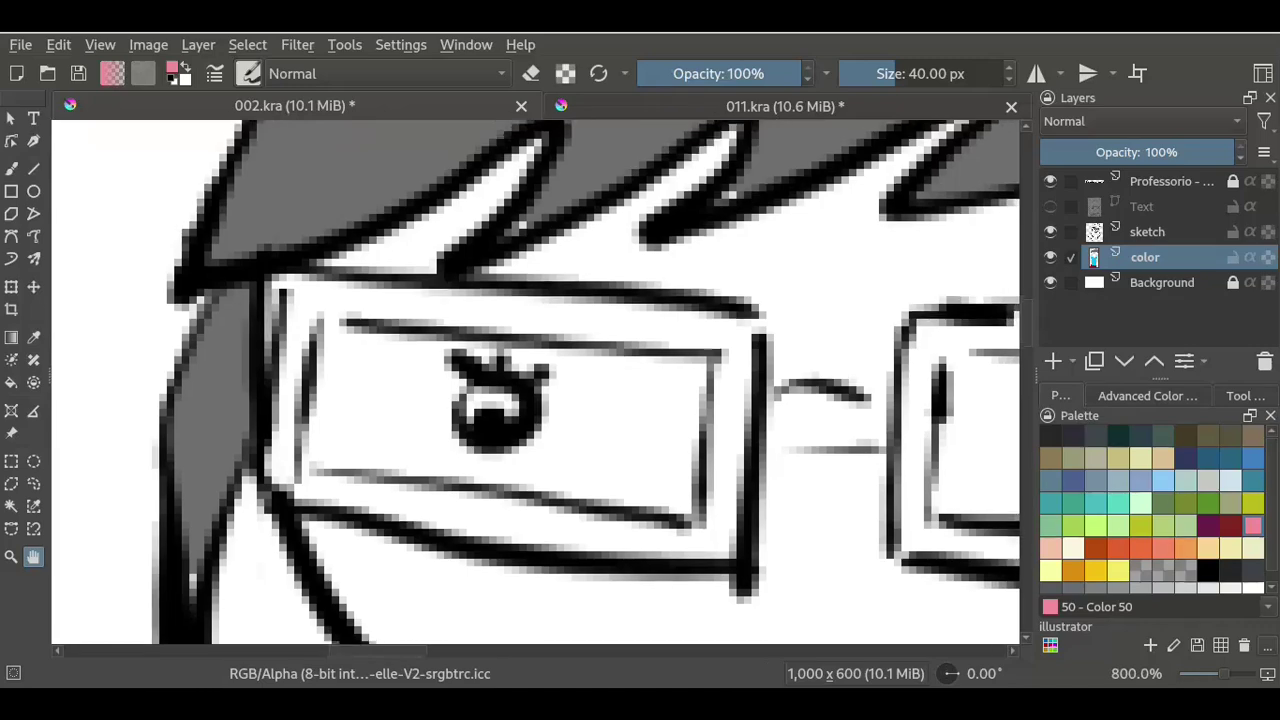
pyautogui.press('b')
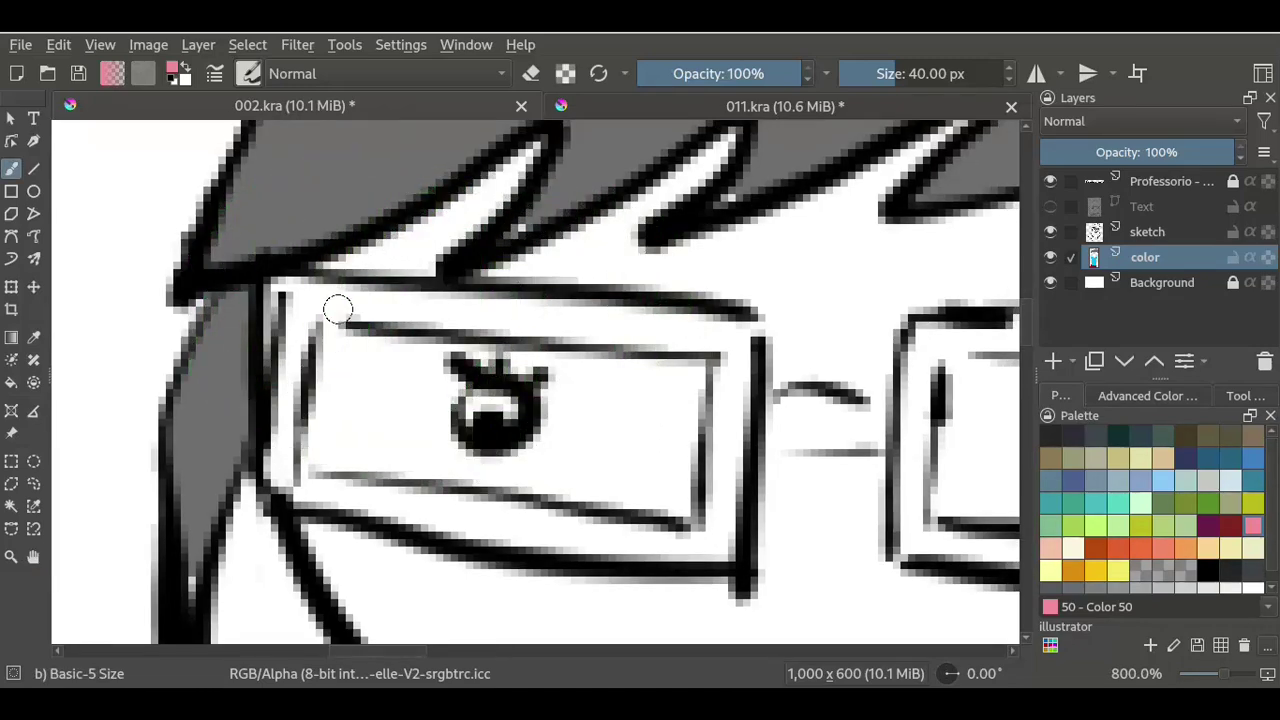
pyautogui.click(338, 313)
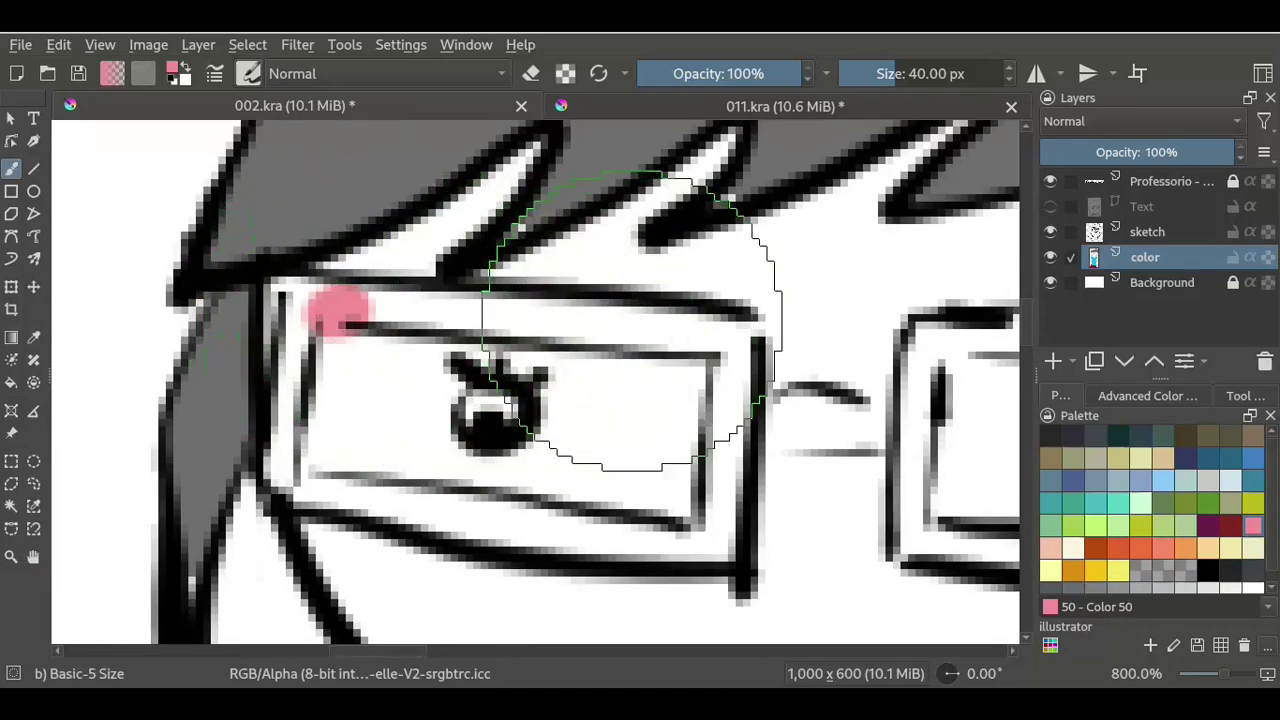
pyautogui.click(724, 333)
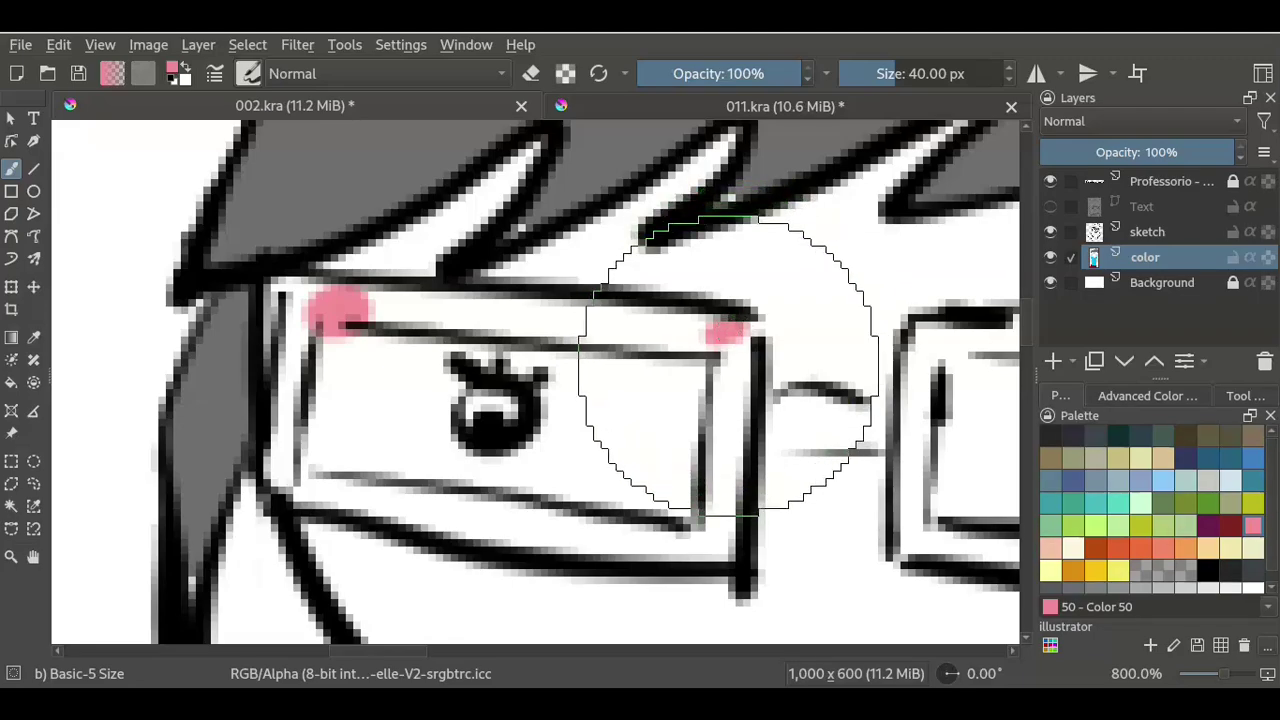
pyautogui.click(1148, 231)
# - Erase stray sketch line pieces near the glasses bridge on the sketch layer
pyautogui.press('e')
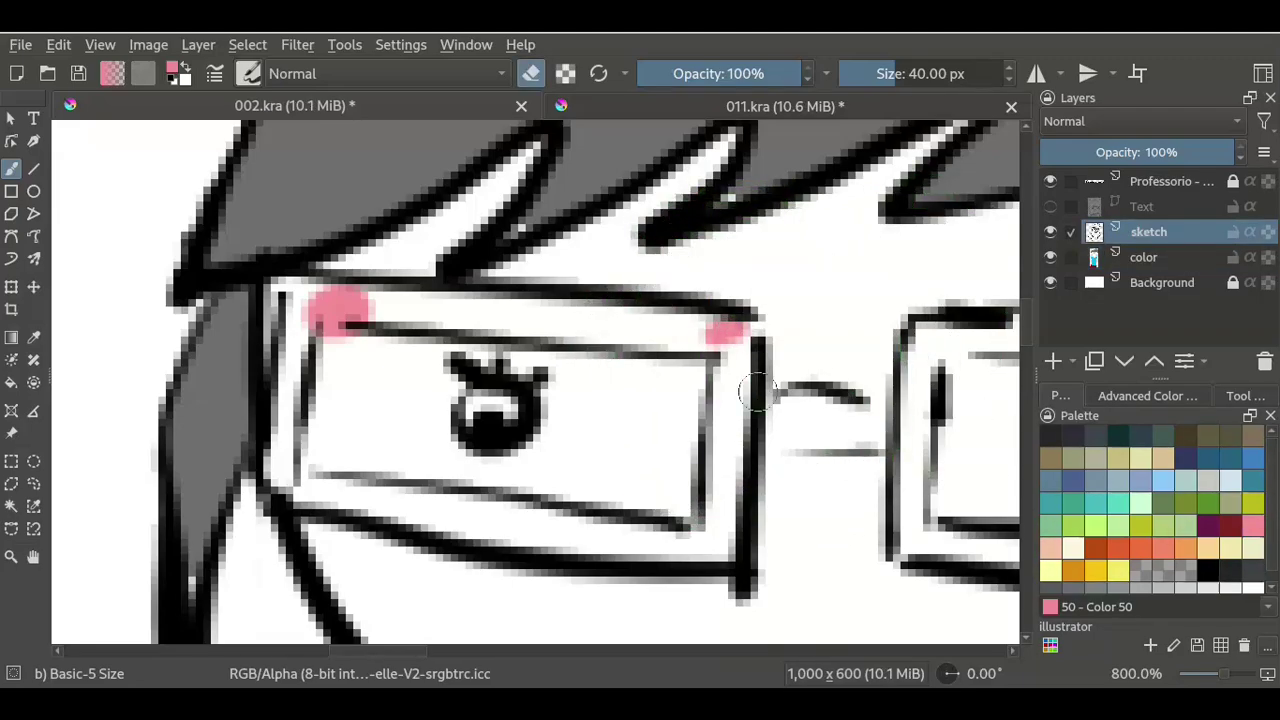
pyautogui.click(757, 390)
pyautogui.hotkey('ctrl', 'z')
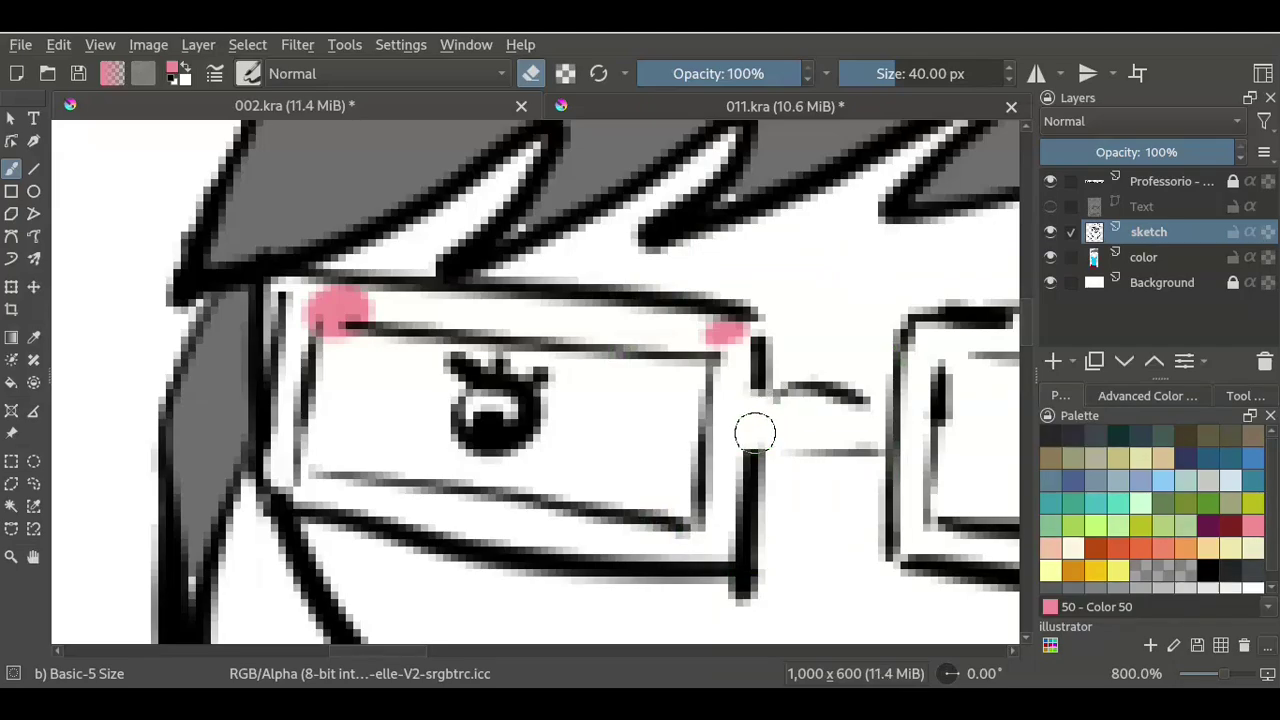
pyautogui.click(755, 432)
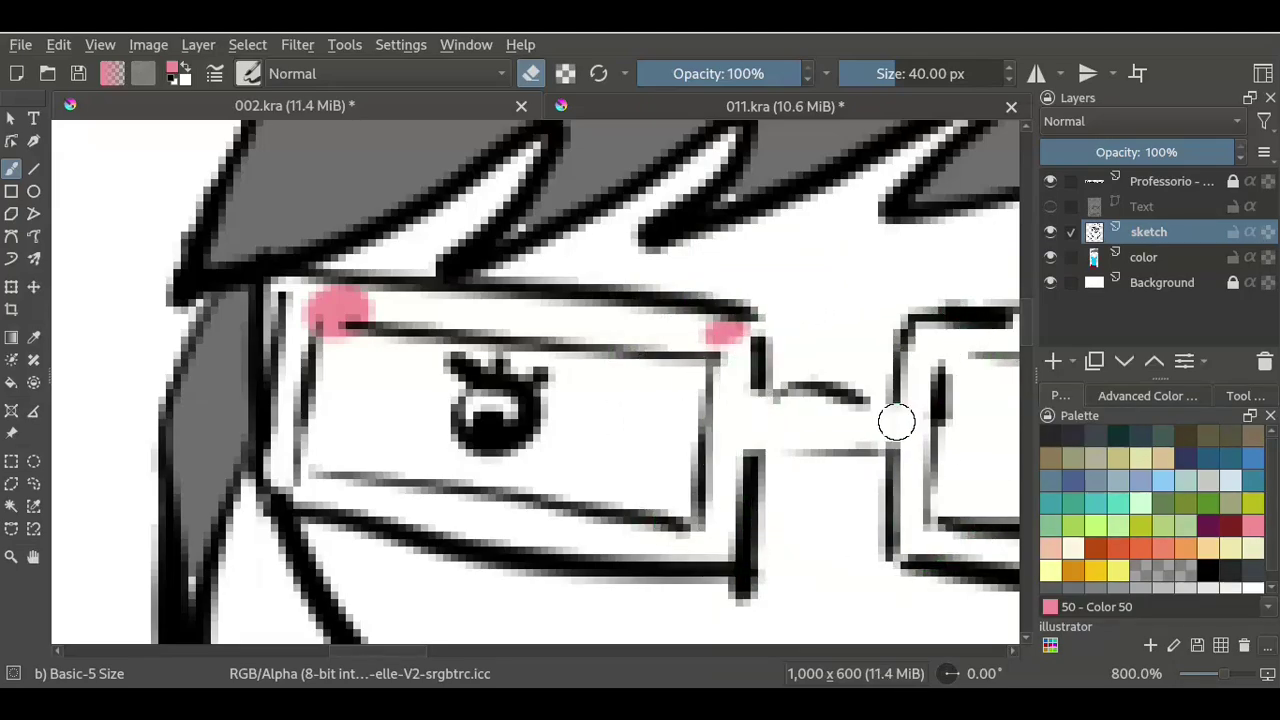
pyautogui.moveTo(903, 414); pyautogui.dragTo(318, 389)
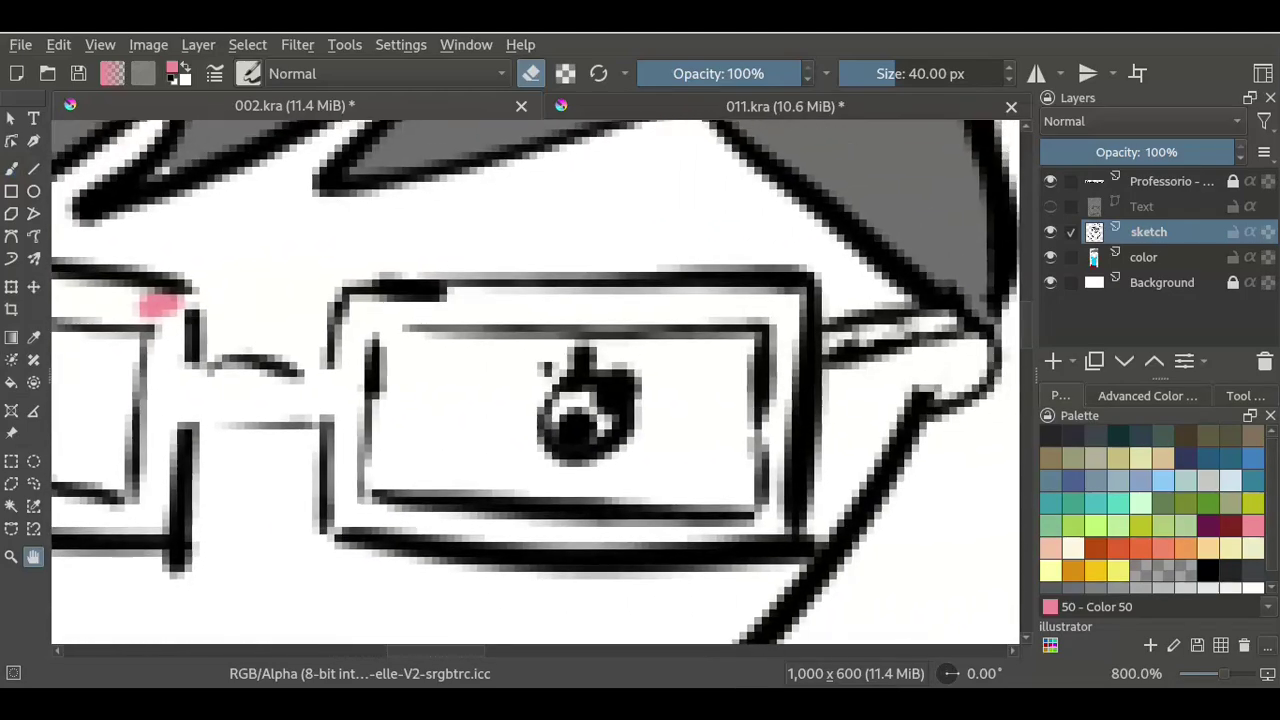
pyautogui.press('b')
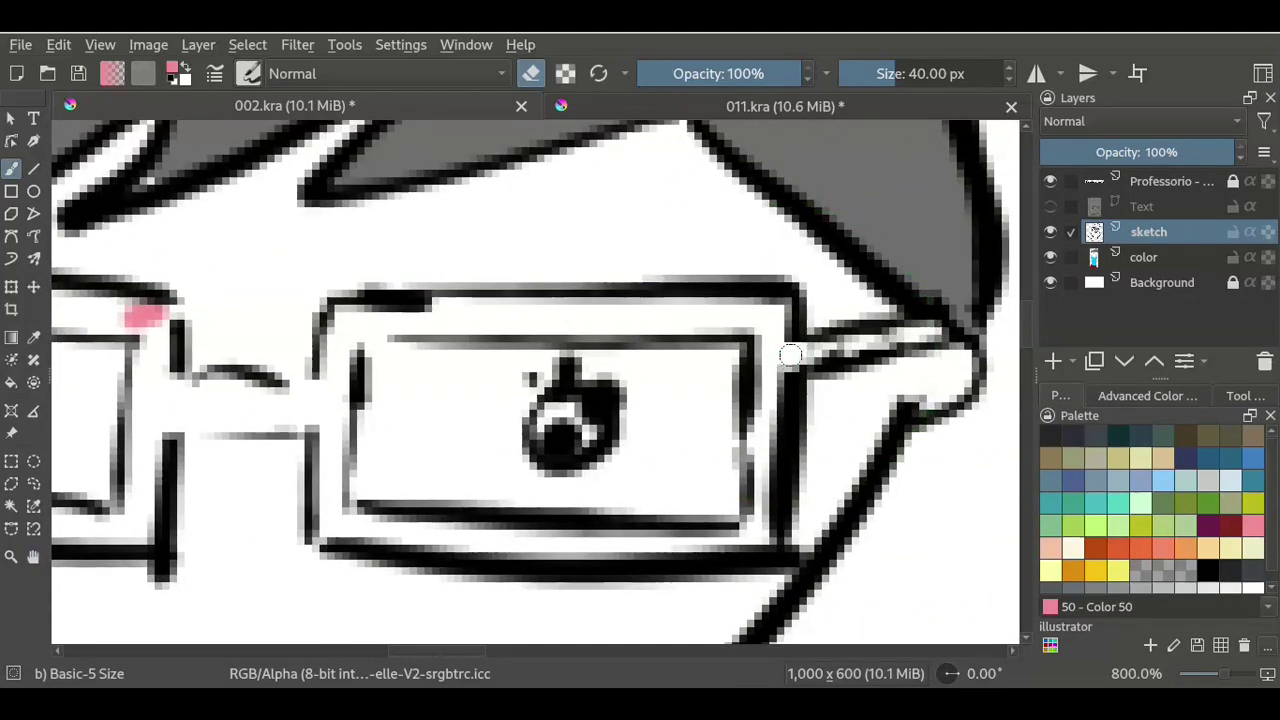
pyautogui.moveTo(480, 360); pyautogui.dragTo(1005, 405)
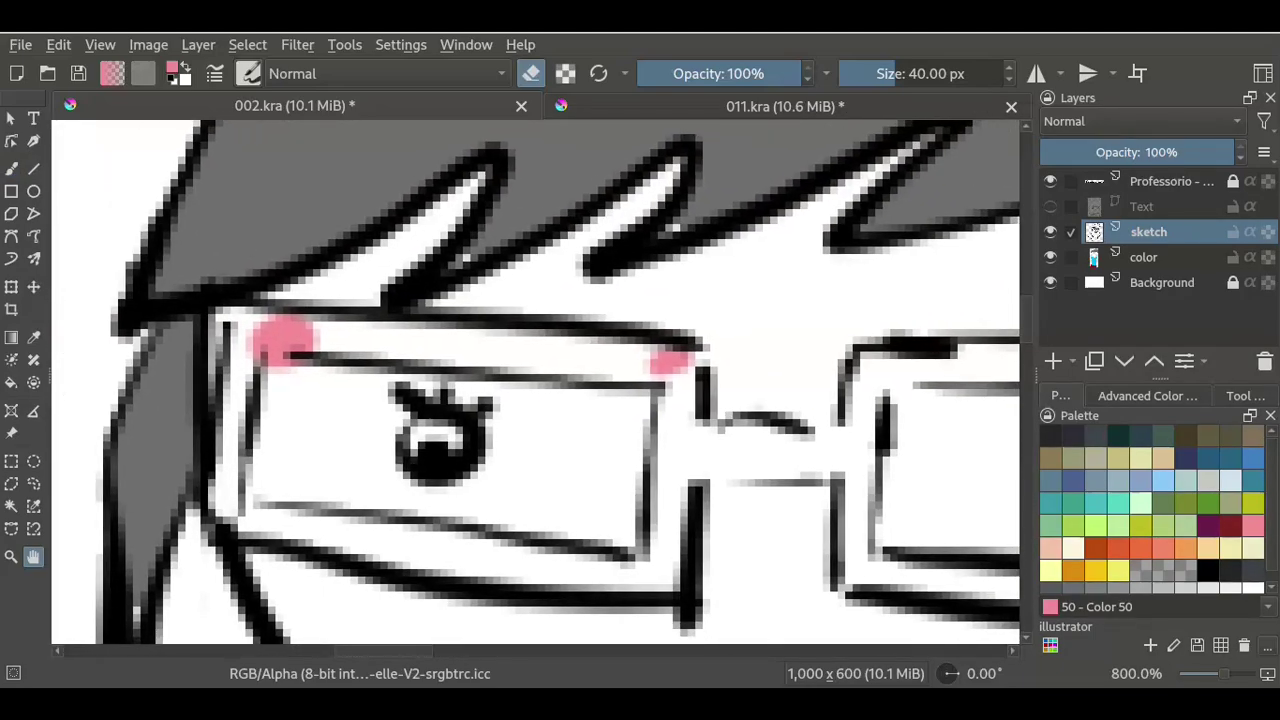
# - Back on the color layer, dab pink at the bridge's left end
pyautogui.click(1145, 257)
pyautogui.press('e')
pyautogui.moveTo(700, 410); pyautogui.dragTo(447, 333)
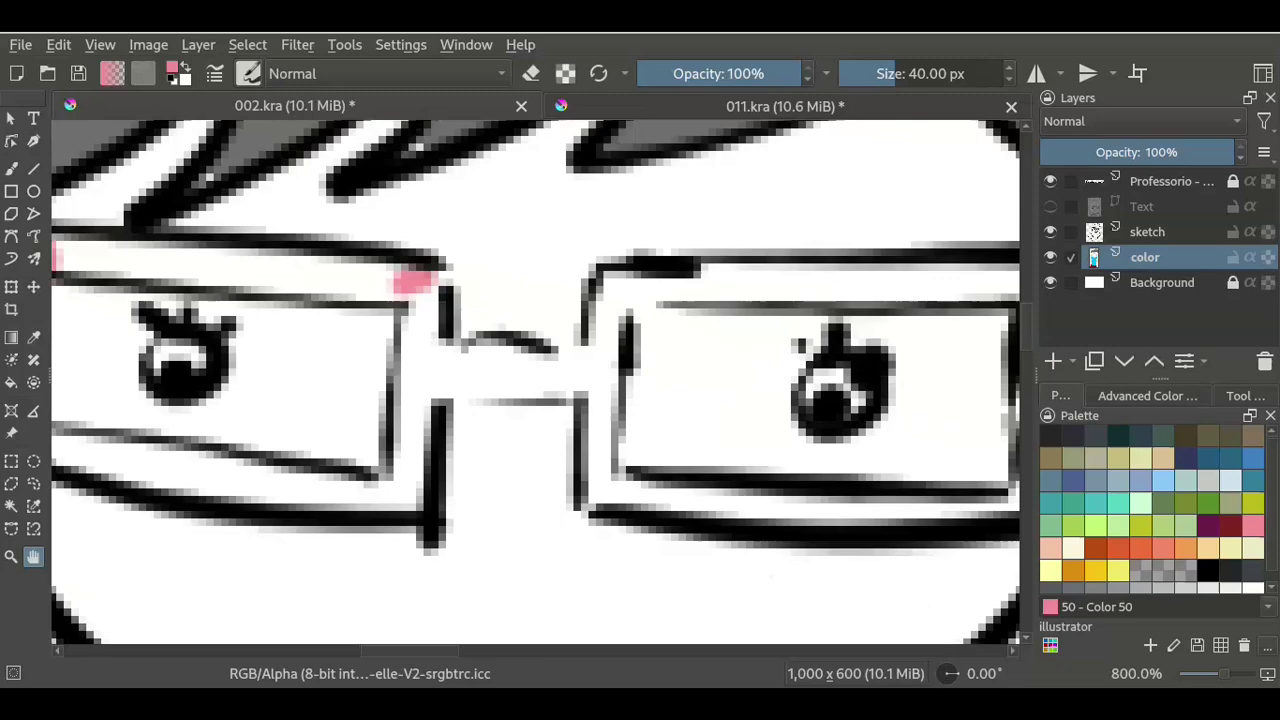
pyautogui.press('b')
pyautogui.click(478, 377)
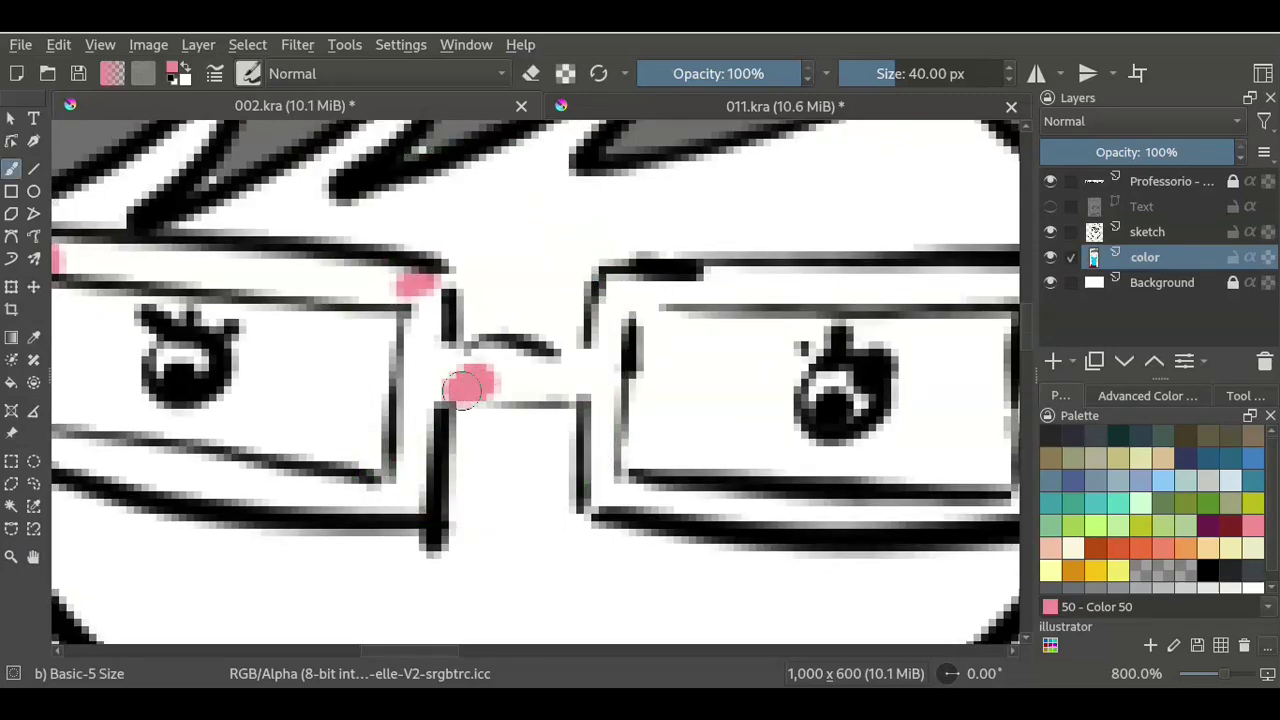
# - Paint pink along the bridge, then select both lens frames and the bridge and fill them pink
pyautogui.moveTo(545, 352); pyautogui.dragTo(587, 348)
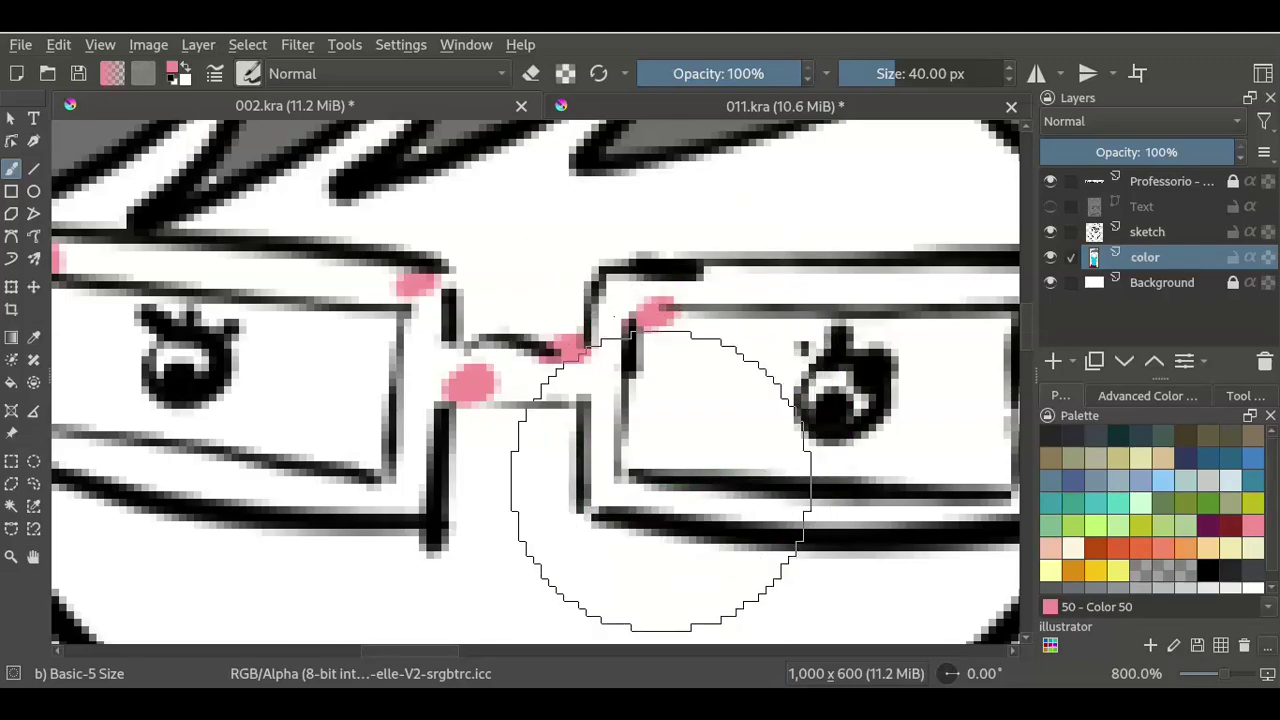
pyautogui.moveTo(643, 543)
pyautogui.mouseDown()
pyautogui.moveTo(318, 538)
pyautogui.moveTo(875, 518)
pyautogui.mouseUp()
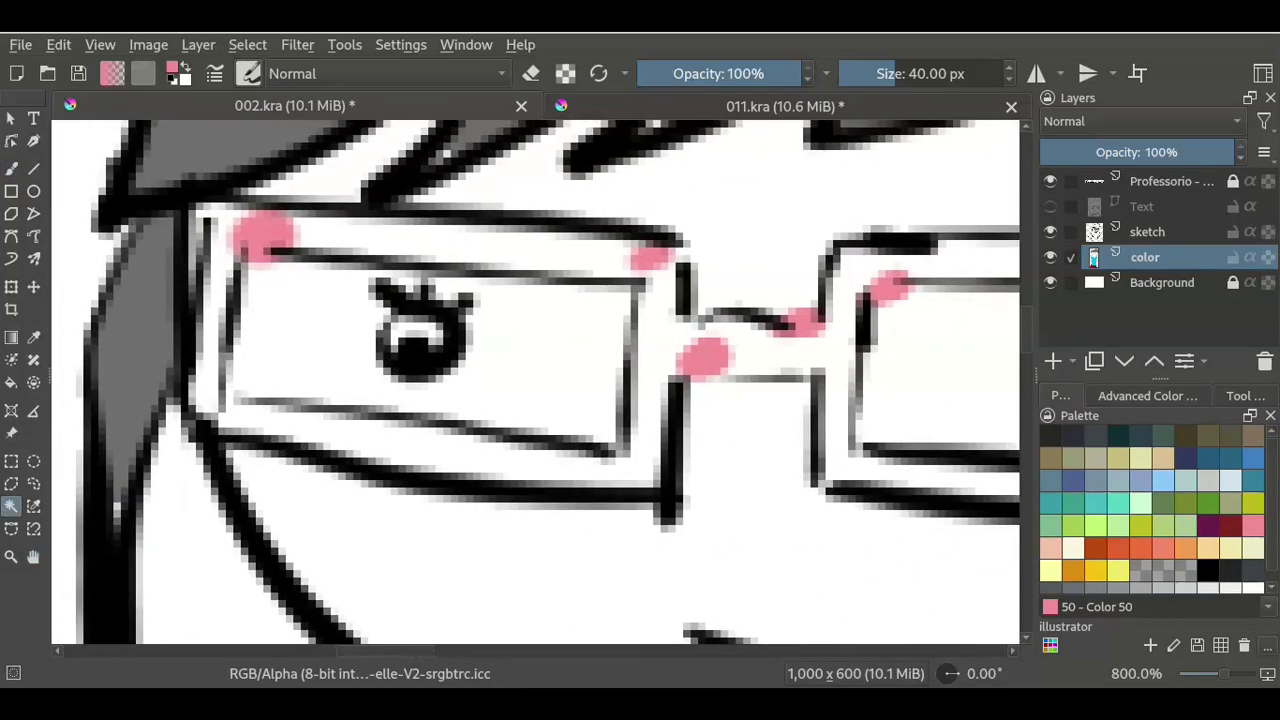
pyautogui.keyDown('shift'); pyautogui.click(500, 330); pyautogui.keyUp('shift')
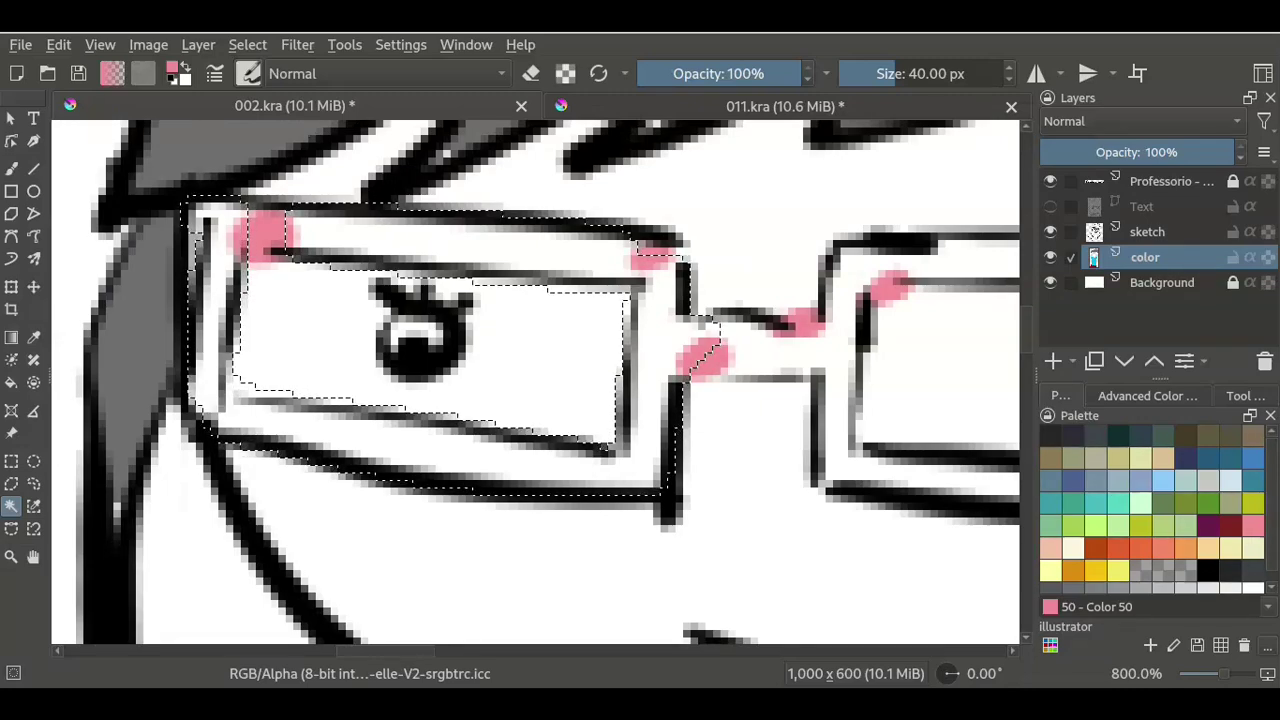
pyautogui.keyDown('shift'); pyautogui.click(940, 370); pyautogui.keyUp('shift')
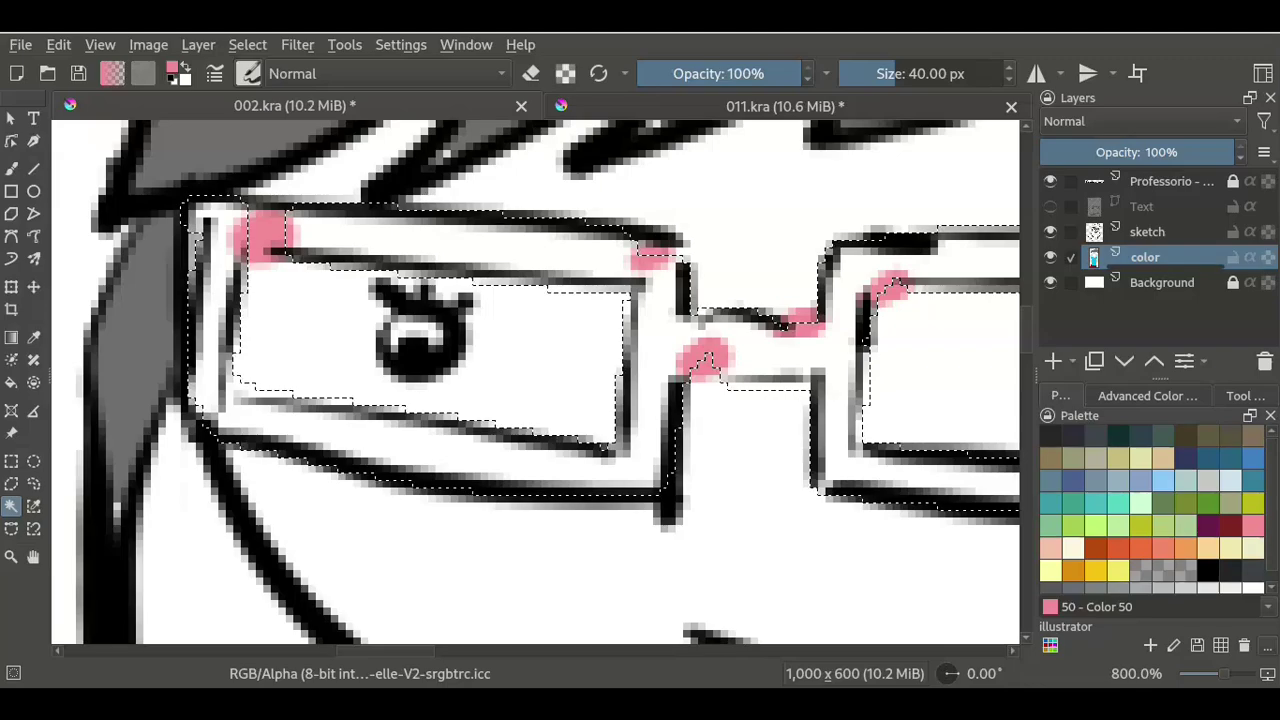
pyautogui.hotkey('shift', 'BackSpace')
pyautogui.hotkey('ctrl', 'shift', 'a')
# - Zoom in on the glasses' right temple and paint it pink with the brush
pyautogui.press('-')
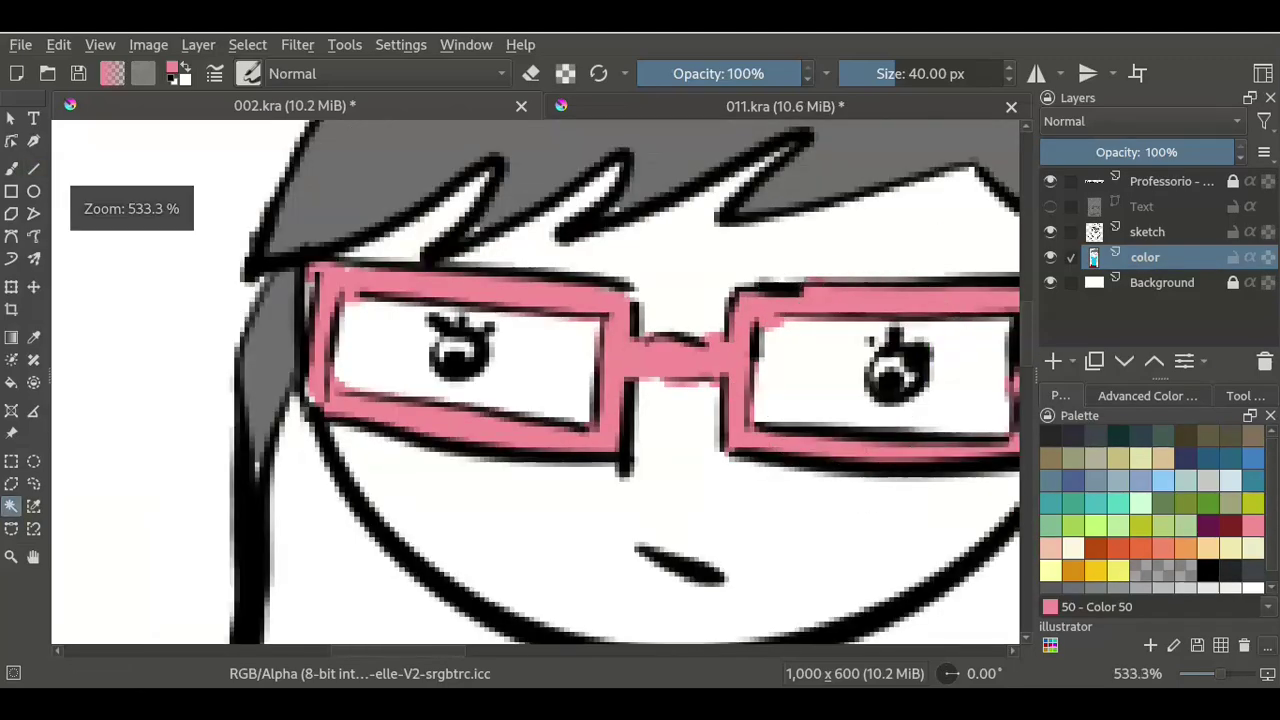
pyautogui.moveTo(600, 380); pyautogui.dragTo(515, 360)
pyautogui.press('+')
pyautogui.press('+')
pyautogui.moveTo(680, 375)
pyautogui.mouseDown()
pyautogui.moveTo(380, 400)
pyautogui.moveTo(470, 375)
pyautogui.mouseUp()
pyautogui.press('b')
# - Zoom out to 266.7% with the head centred and show the Advanced Color Selector wheel
pyautogui.press('-')
pyautogui.press('-')
pyautogui.press('-')
pyautogui.press('-')
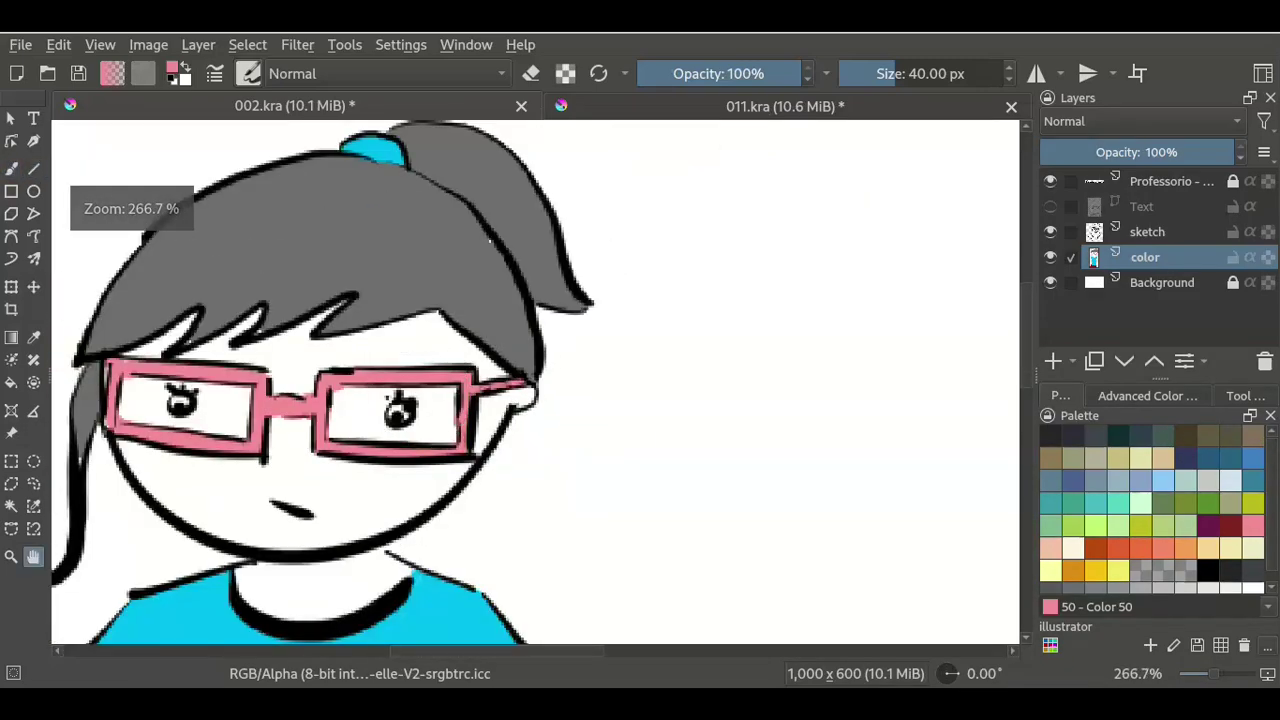
pyautogui.moveTo(490, 240); pyautogui.dragTo(688, 188)
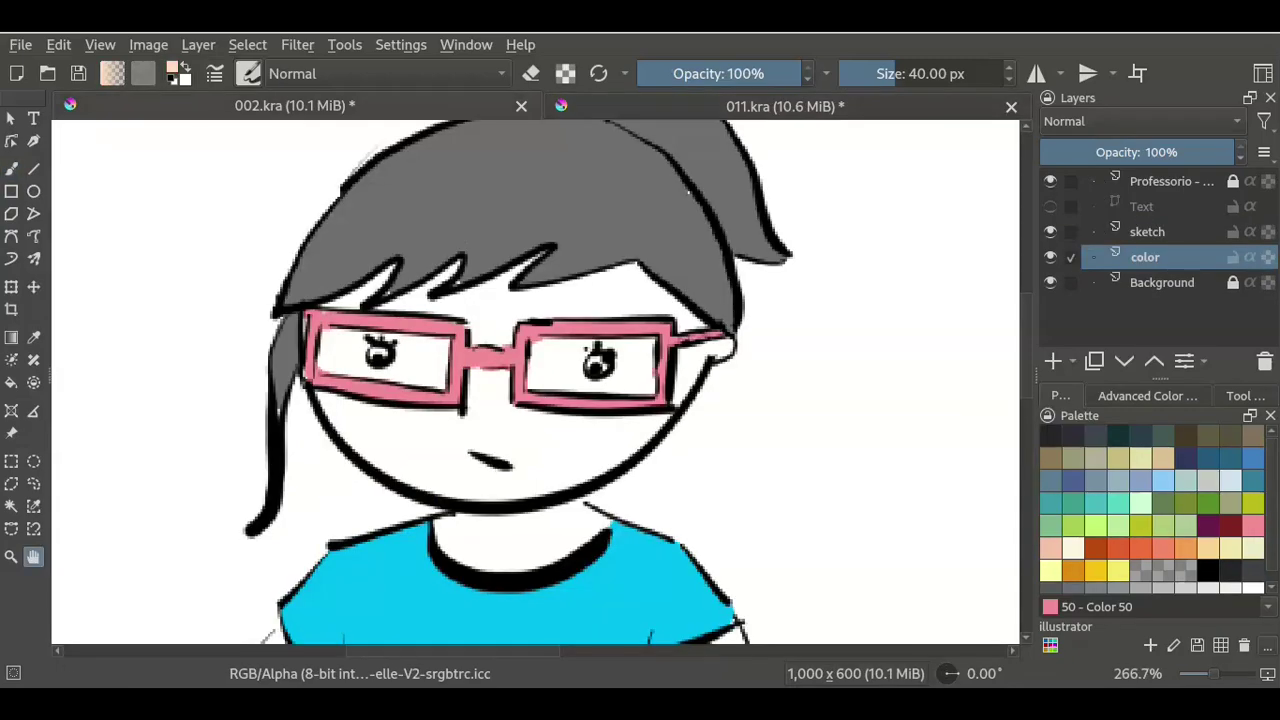
pyautogui.click(1147, 395)
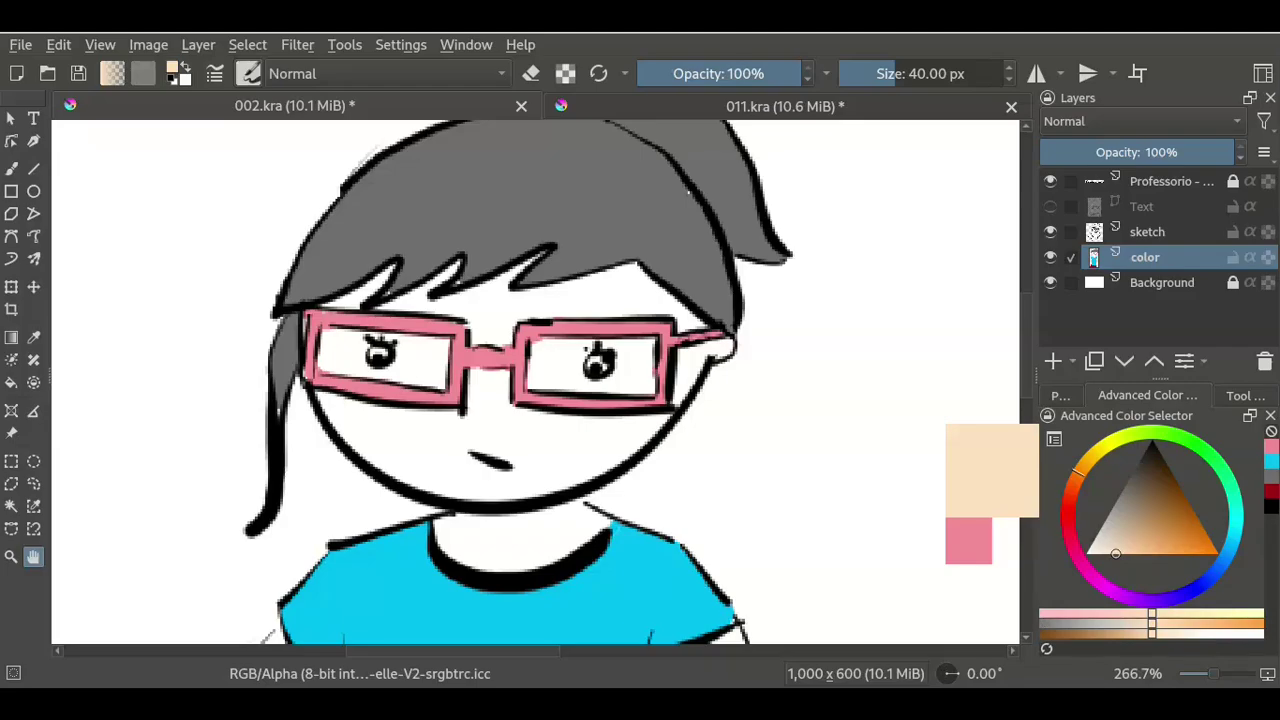
# - Pick a pale cream skin tone and select the forehead and face areas
pyautogui.press('d')
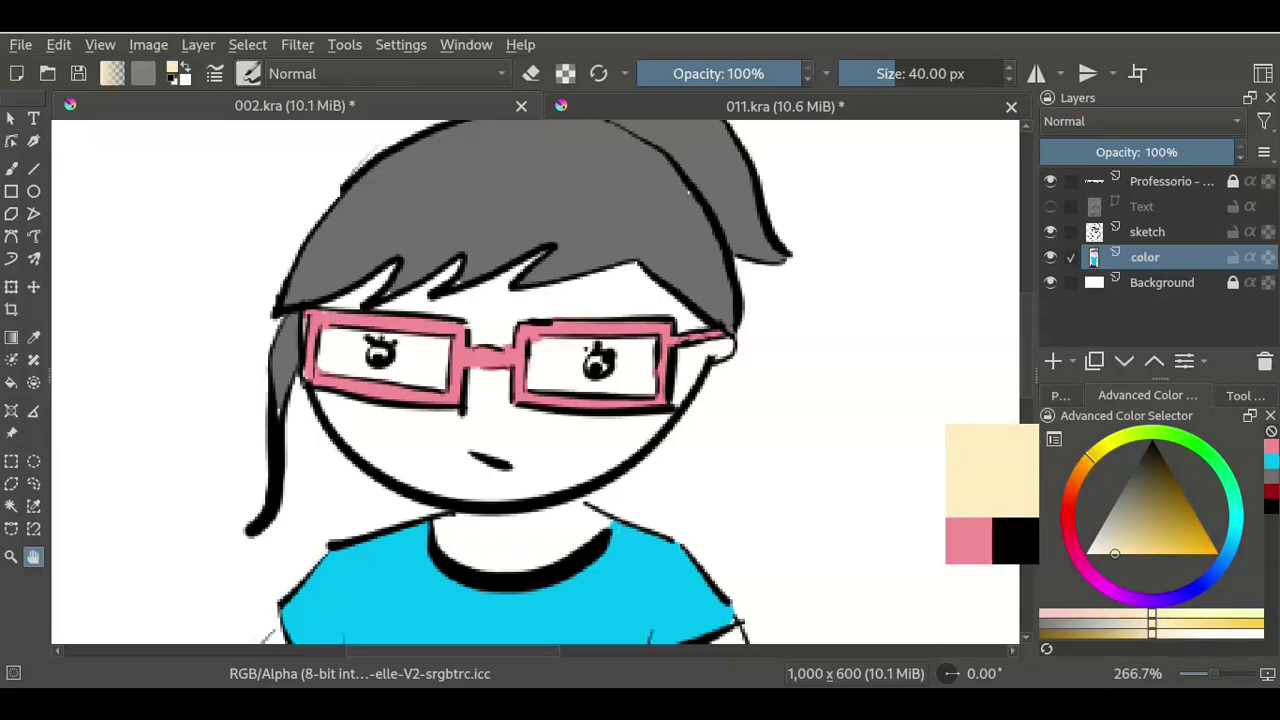
pyautogui.moveTo(1114, 553); pyautogui.dragTo(1108, 548)
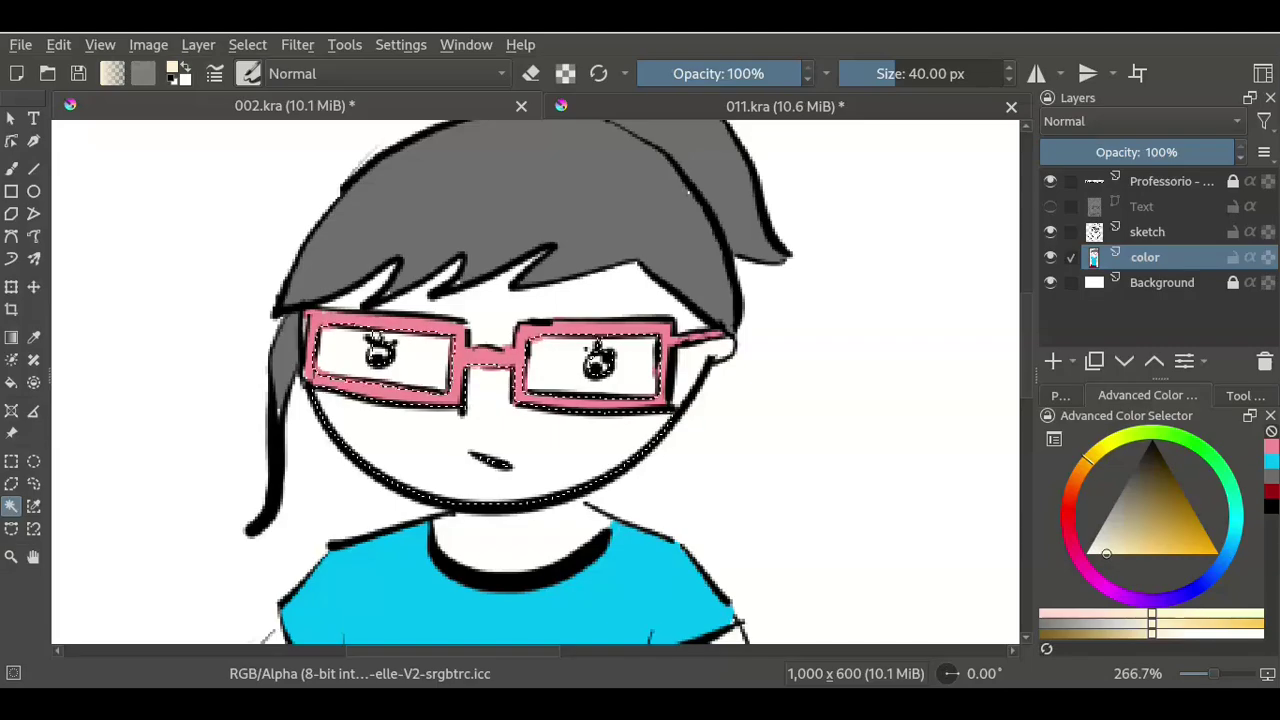
pyautogui.keyDown('shift'); pyautogui.click(450, 300); pyautogui.keyUp('shift')
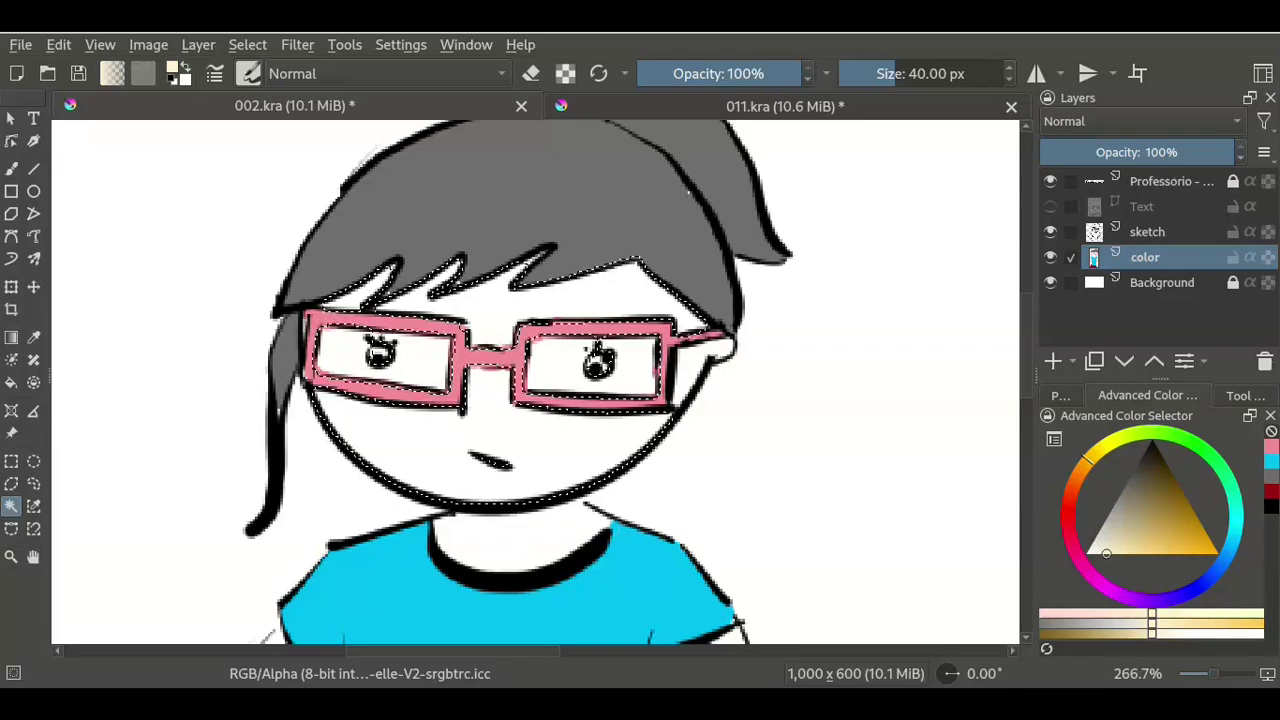
pyautogui.keyDown('shift'); pyautogui.click(880, 400); pyautogui.keyUp('shift')
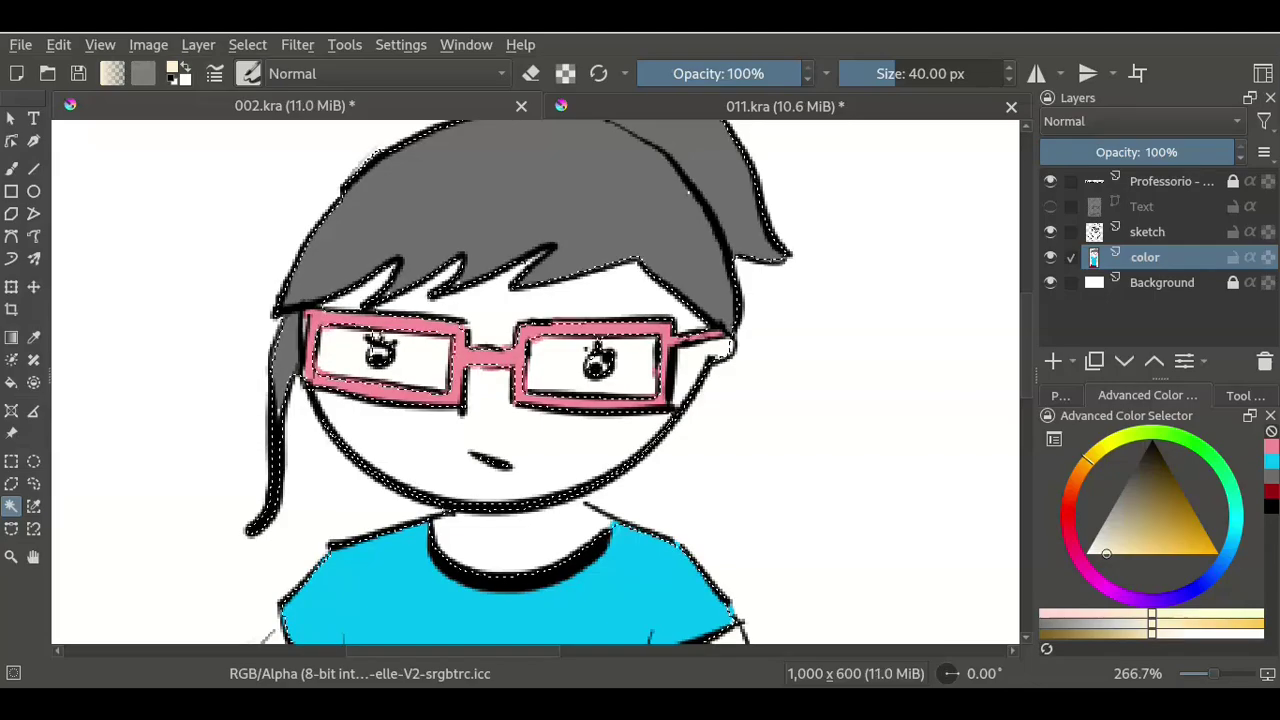
# - Fill the face with cream, undoing a spill onto the background, and start selecting near the right ear
pyautogui.hotkey('shift', 'BackSpace')
pyautogui.hotkey('ctrl', 'z')
pyautogui.hotkey('ctrl', 'z')
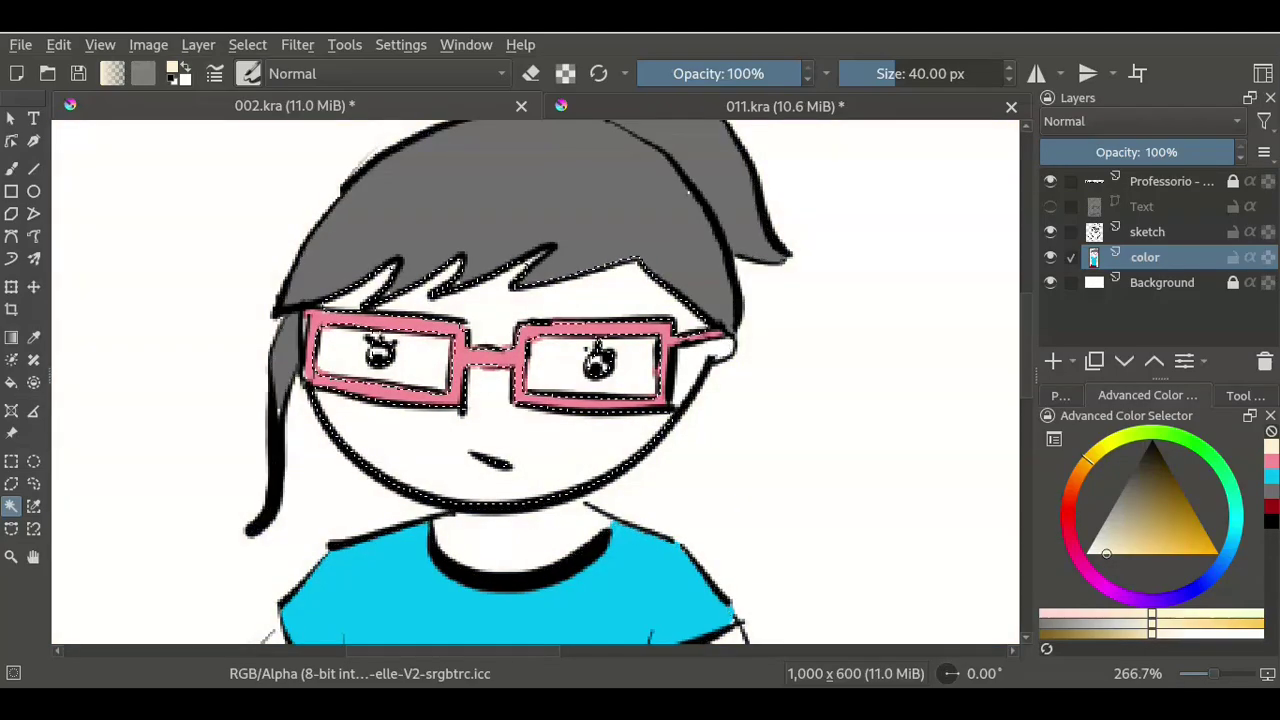
pyautogui.hotkey('shift', 'BackSpace')
pyautogui.click(700, 365)
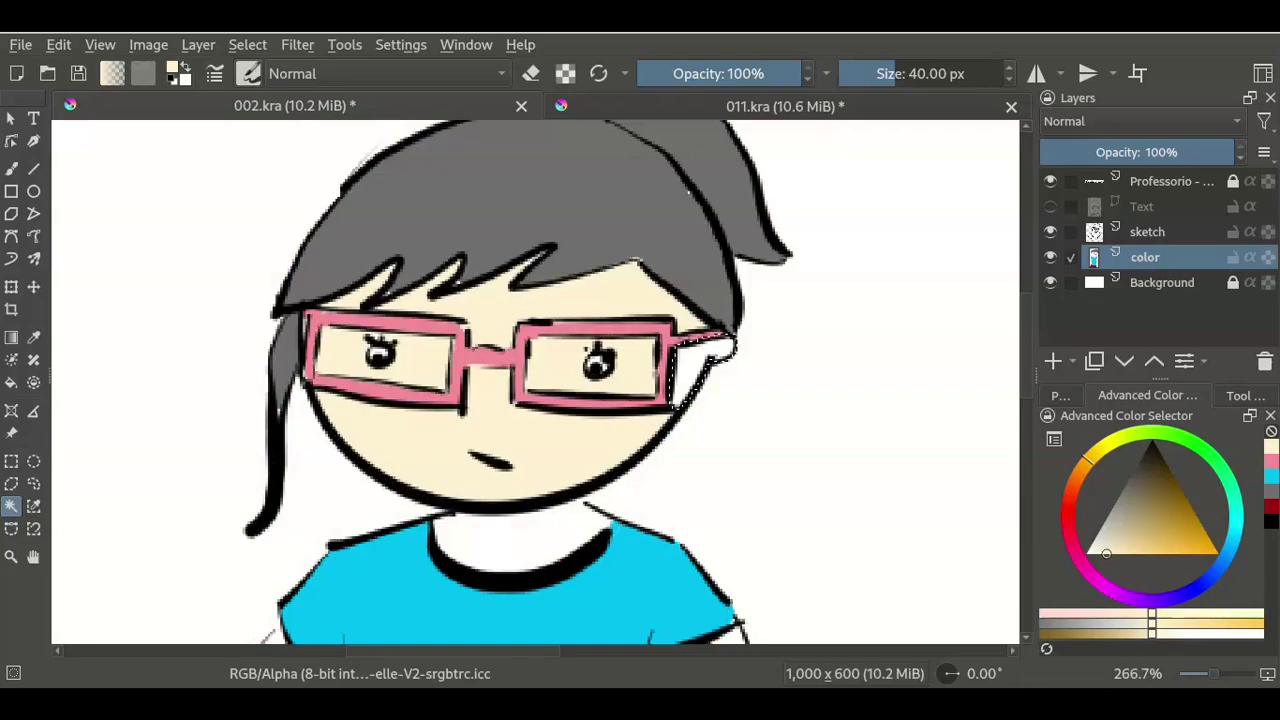
pyautogui.scroll(1, 583, 367)
pyautogui.scroll(1, 583, 367)
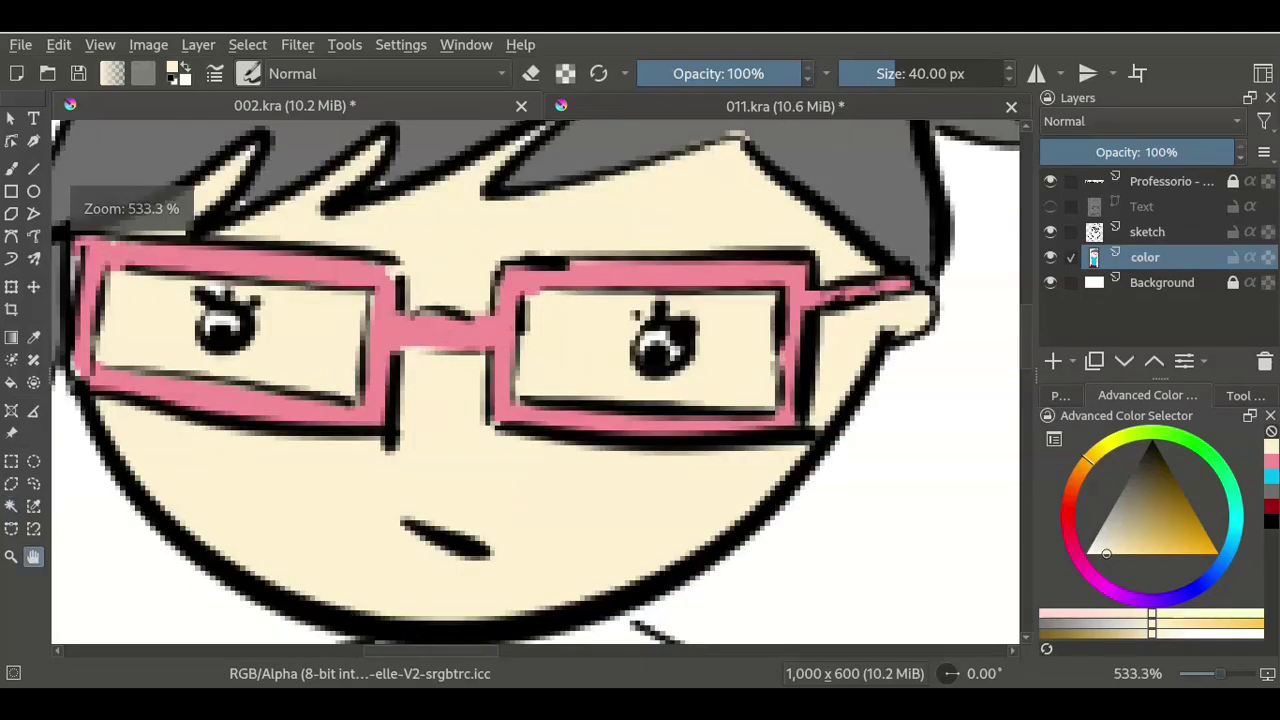
pyautogui.scroll(-3, 583, 367)
# - Contiguous-select the blank neck under the chin and fill it with the peach skin colour
pyautogui.press('b')
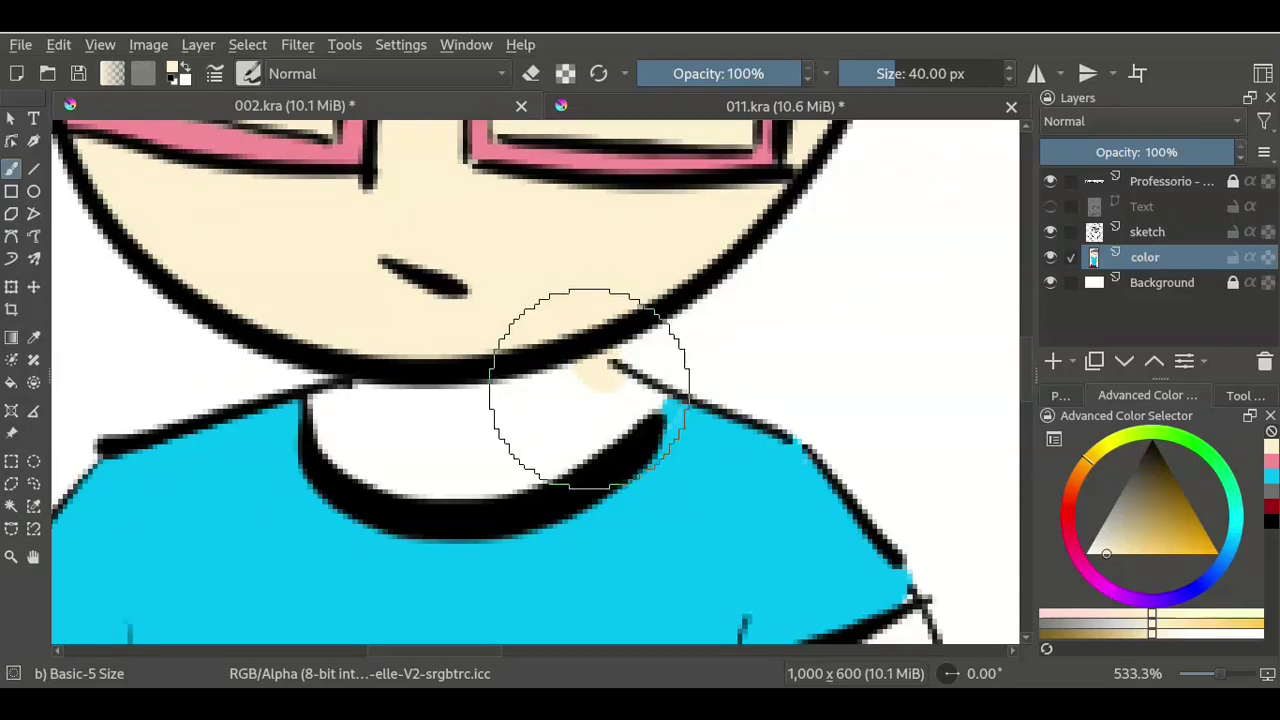
pyautogui.press('w')
pyautogui.click(588, 400)
pyautogui.hotkey('shift', 'BackSpace')
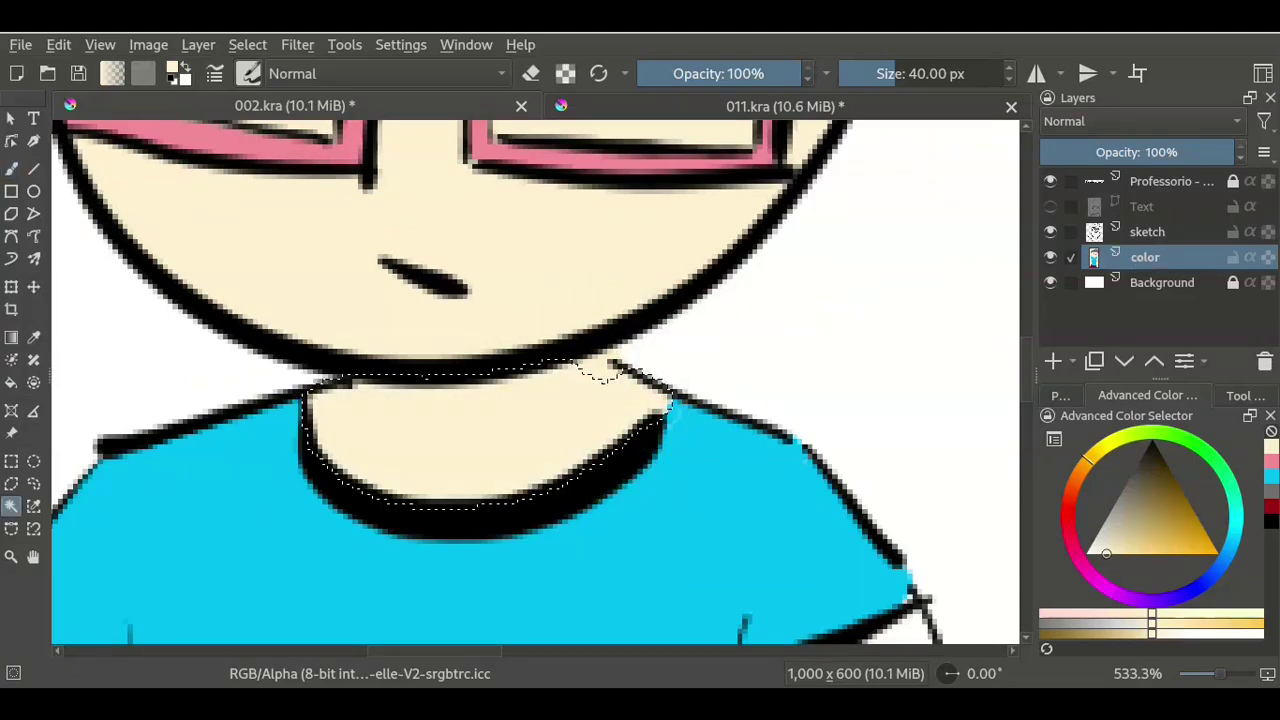
# - Zoom to the right-side hand and switch back to the freehand brush
pyautogui.scroll(-1, 535, 383)
pyautogui.scroll(-1, 535, 383)
pyautogui.scroll(-2, 535, 383)
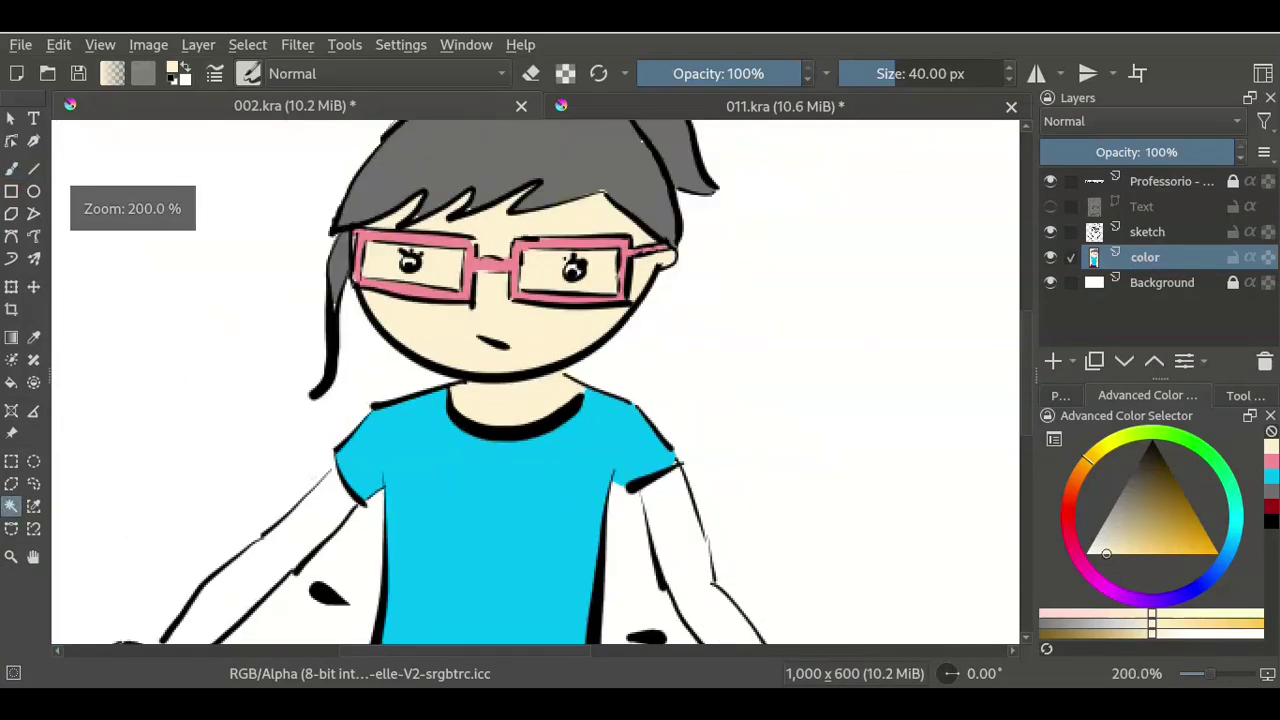
pyautogui.scroll(1, 670, 410)
pyautogui.scroll(1, 670, 410)
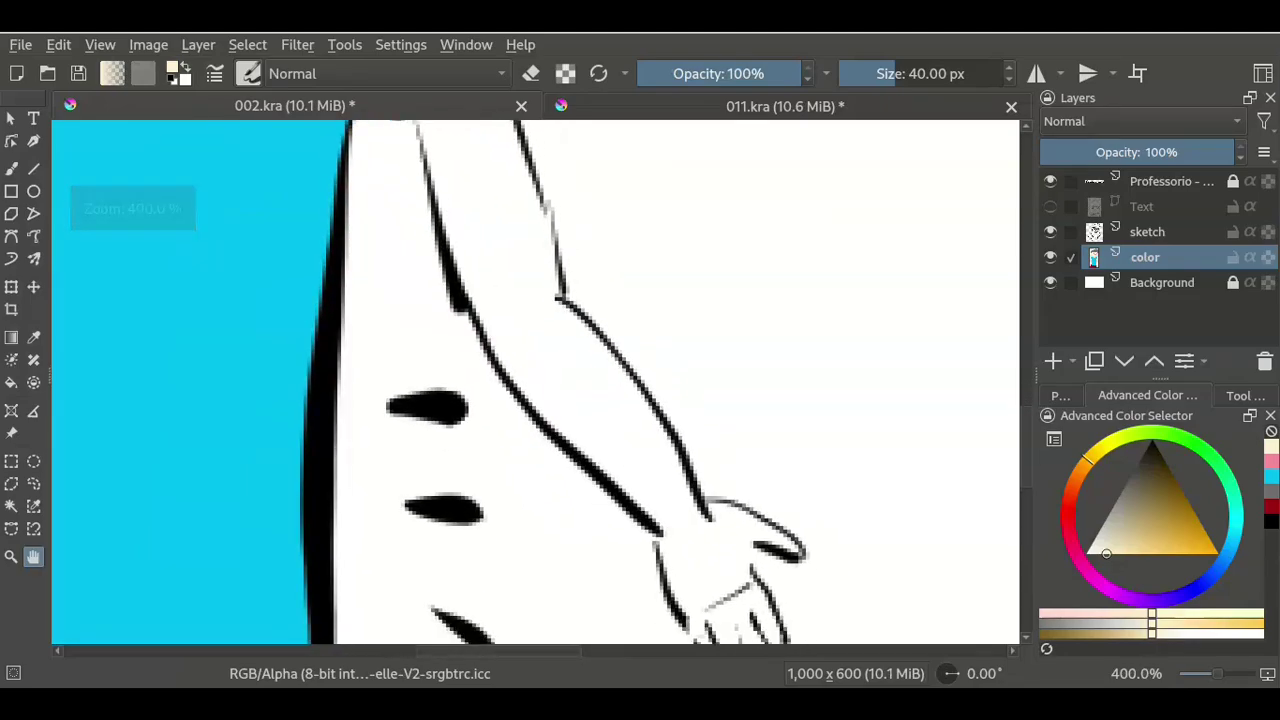
pyautogui.scroll(1, 570, 470)
pyautogui.scroll(1, 570, 470)
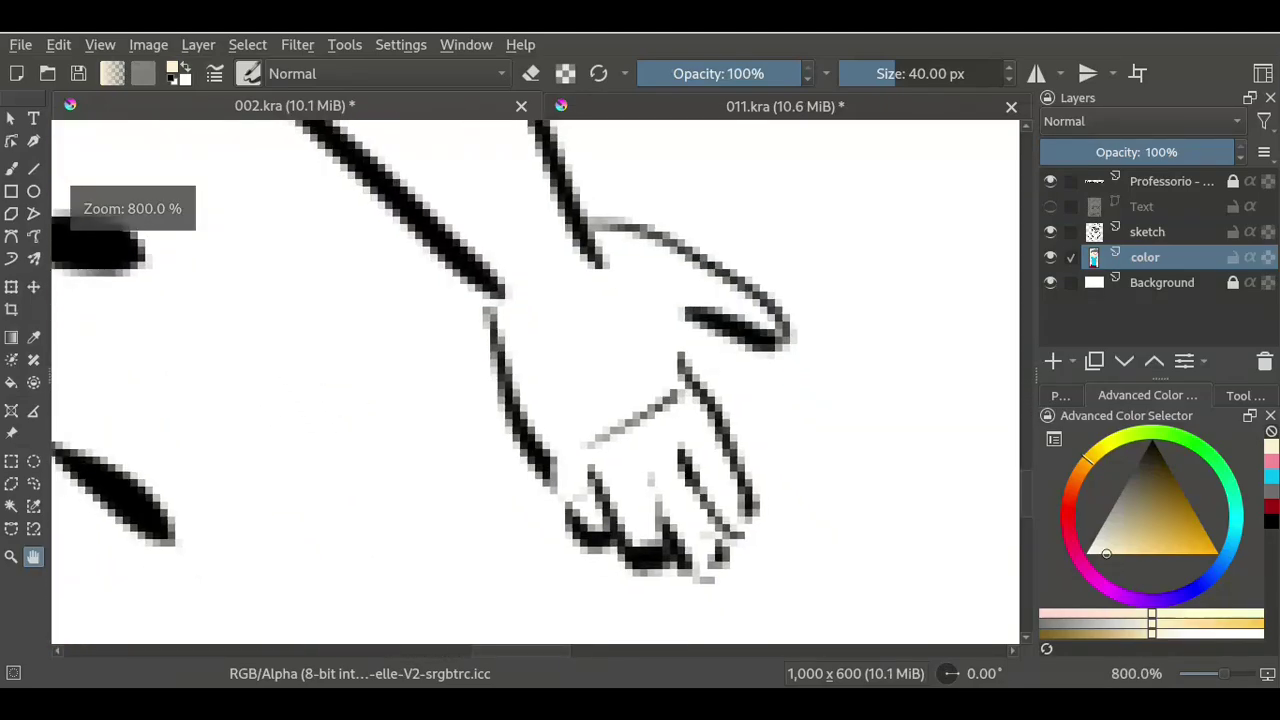
pyautogui.press('b')
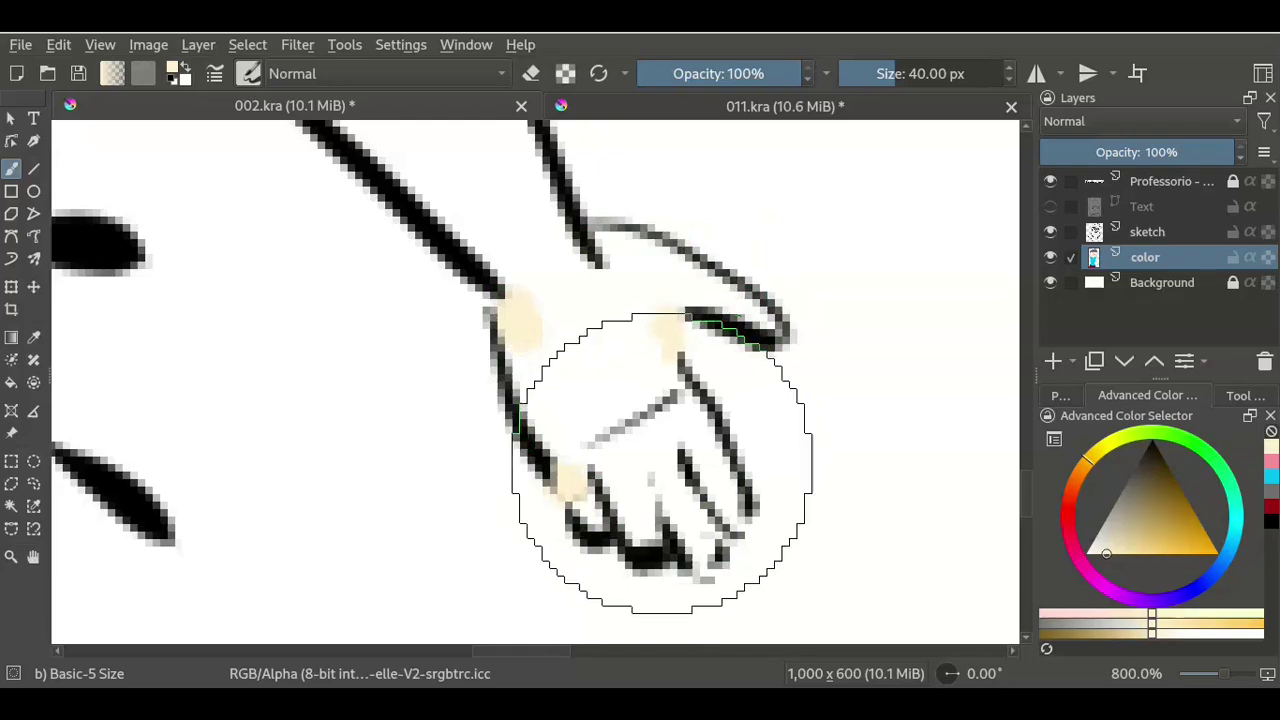
# - Zoom in on the right hand and brush small skin-colour strokes into the wrist, finger and palm gaps
pyautogui.click(11, 505)
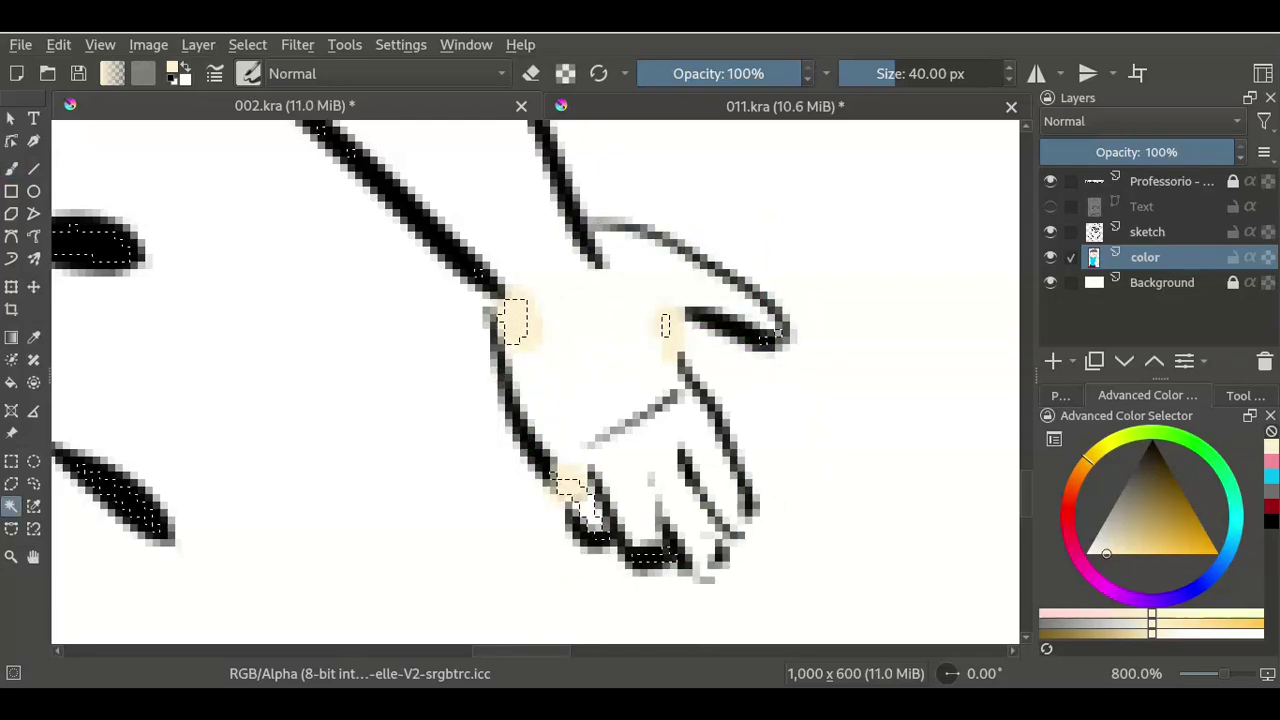
pyautogui.scroll(-1, 473, 253)
pyautogui.moveTo(473, 253)
pyautogui.mouseDown()
pyautogui.moveTo(560, 500)
pyautogui.moveTo(602, 572)
pyautogui.mouseUp()
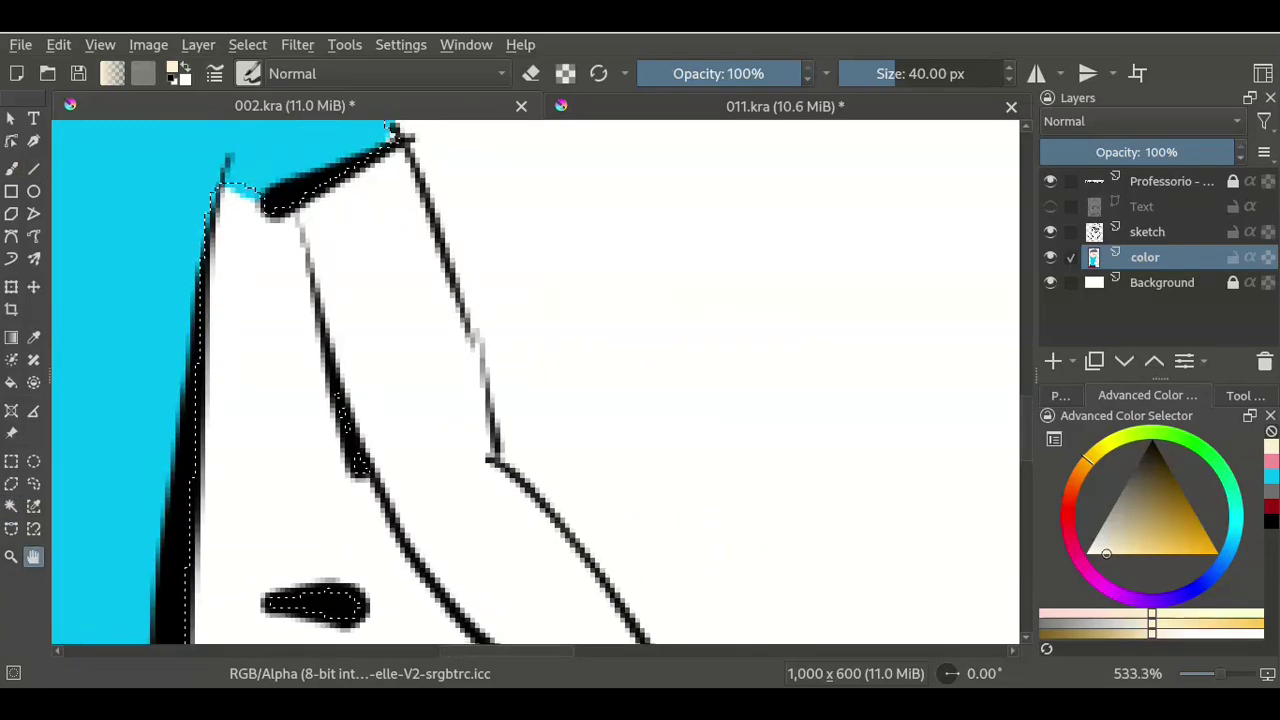
pyautogui.moveTo(540, 450); pyautogui.dragTo(352, 186)
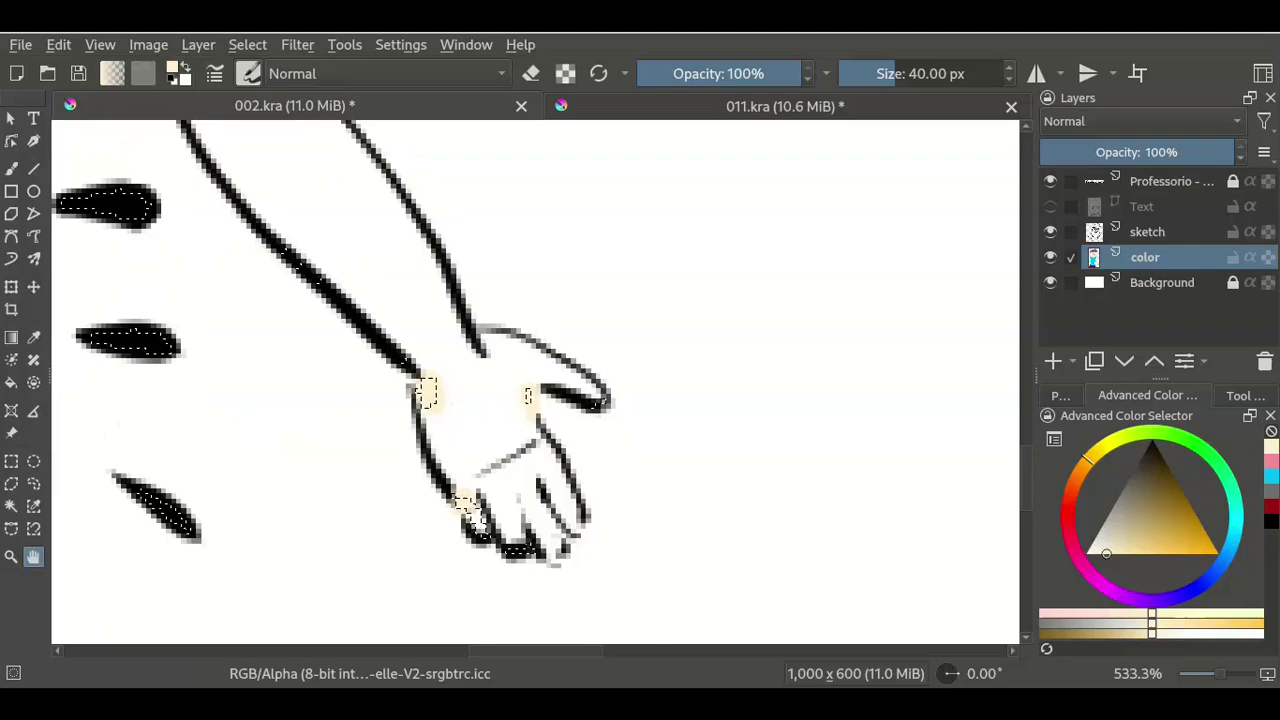
pyautogui.press('+')
pyautogui.press('+')
pyautogui.moveTo(420, 440)
pyautogui.mouseDown()
pyautogui.moveTo(534, 389)
pyautogui.moveTo(522, 350)
pyautogui.mouseUp()
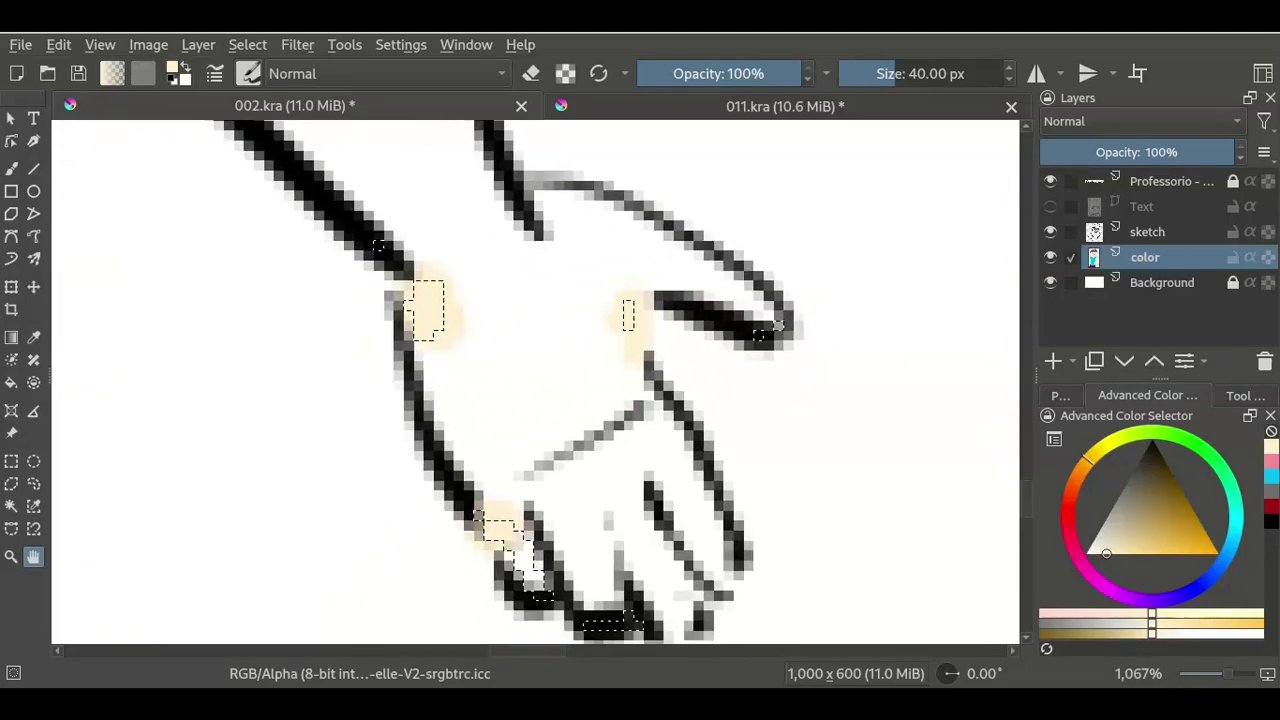
pyautogui.hotkey('ctrl', 'shift', 'a')
pyautogui.press('b')
pyautogui.click(543, 523)
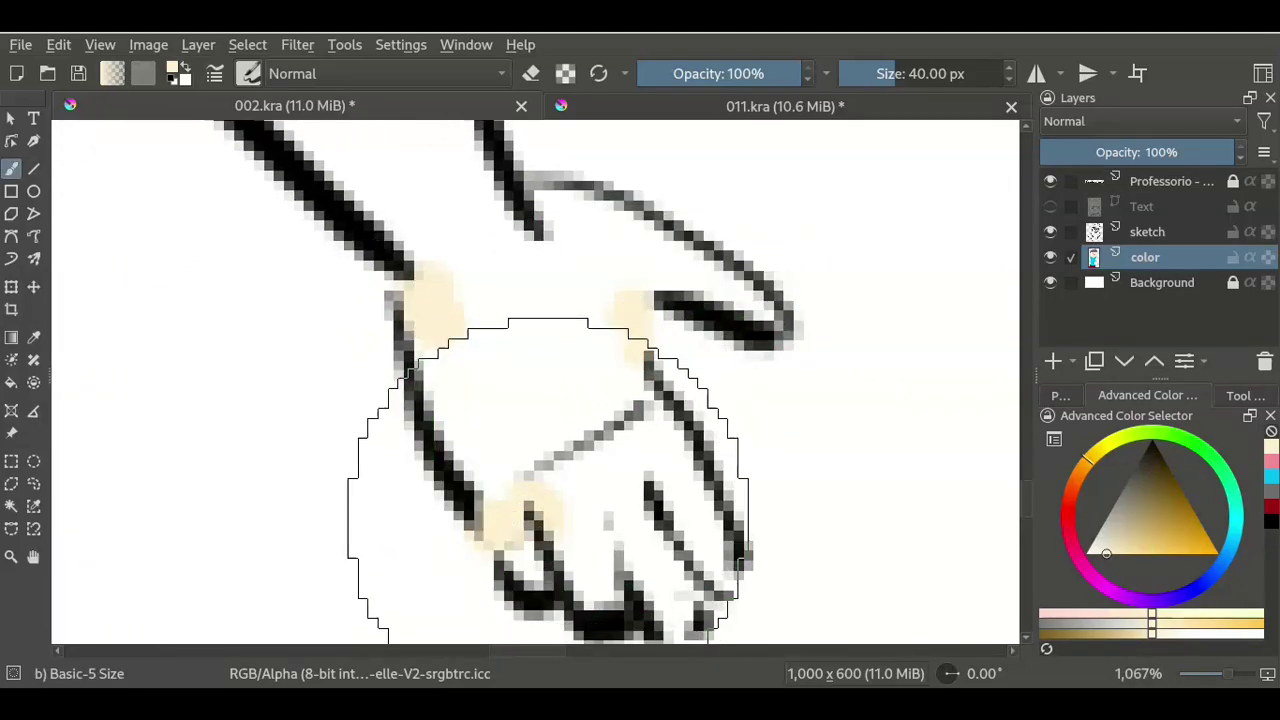
pyautogui.moveTo(548, 518); pyautogui.dragTo(548, 550)
pyautogui.moveTo(628, 555)
pyautogui.mouseDown()
pyautogui.moveTo(571, 443)
pyautogui.moveTo(607, 483)
pyautogui.mouseUp()
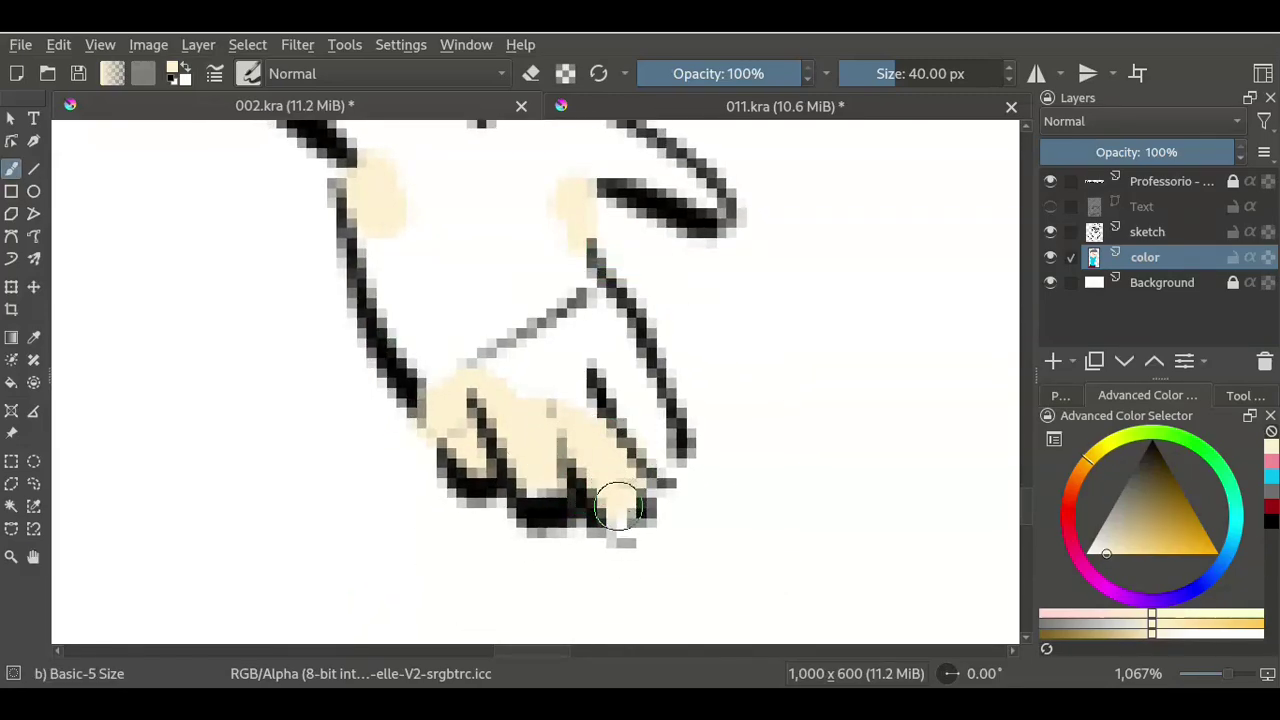
pyautogui.moveTo(650, 445); pyautogui.dragTo(620, 418)
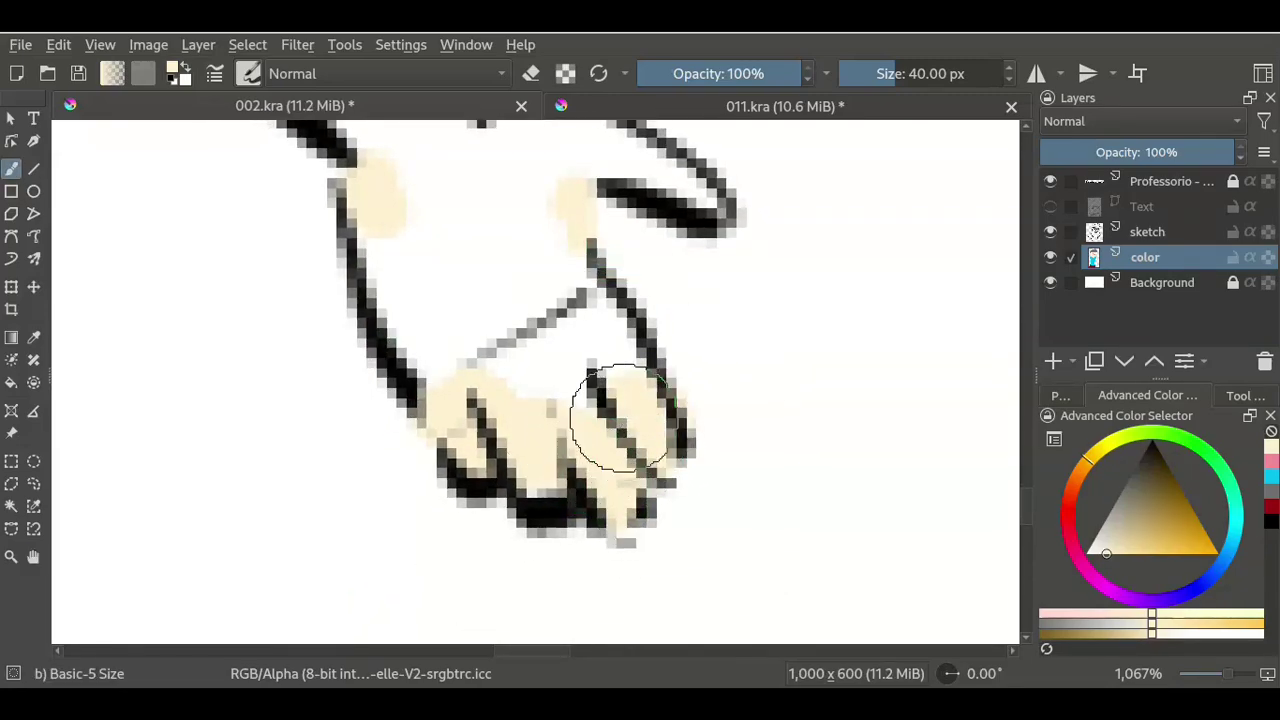
pyautogui.moveTo(595, 340)
pyautogui.mouseDown()
pyautogui.moveTo(567, 380)
pyautogui.moveTo(588, 555)
pyautogui.mouseUp()
# - Contiguous-select the right arm and hand and fill them with the cream skin colour
pyautogui.moveTo(589, 366)
pyautogui.mouseDown()
pyautogui.moveTo(617, 312)
pyautogui.moveTo(600, 423)
pyautogui.moveTo(670, 518)
pyautogui.mouseUp()
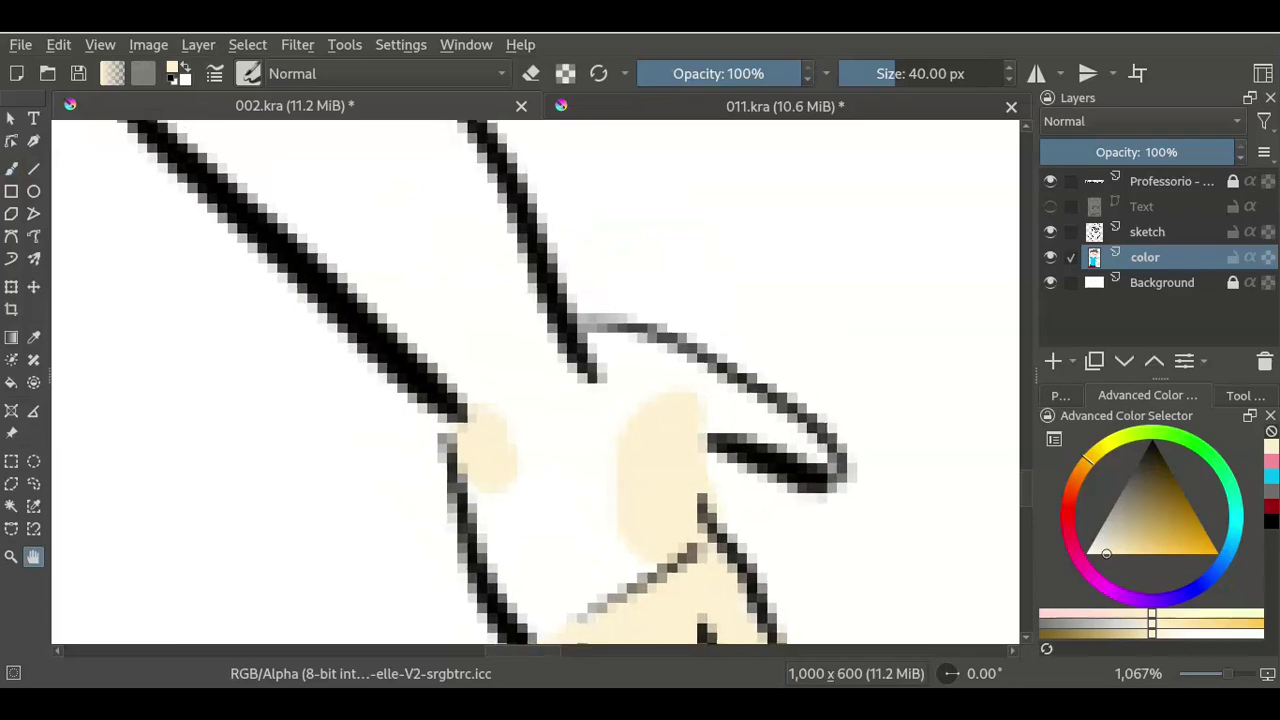
pyautogui.click(11, 506)
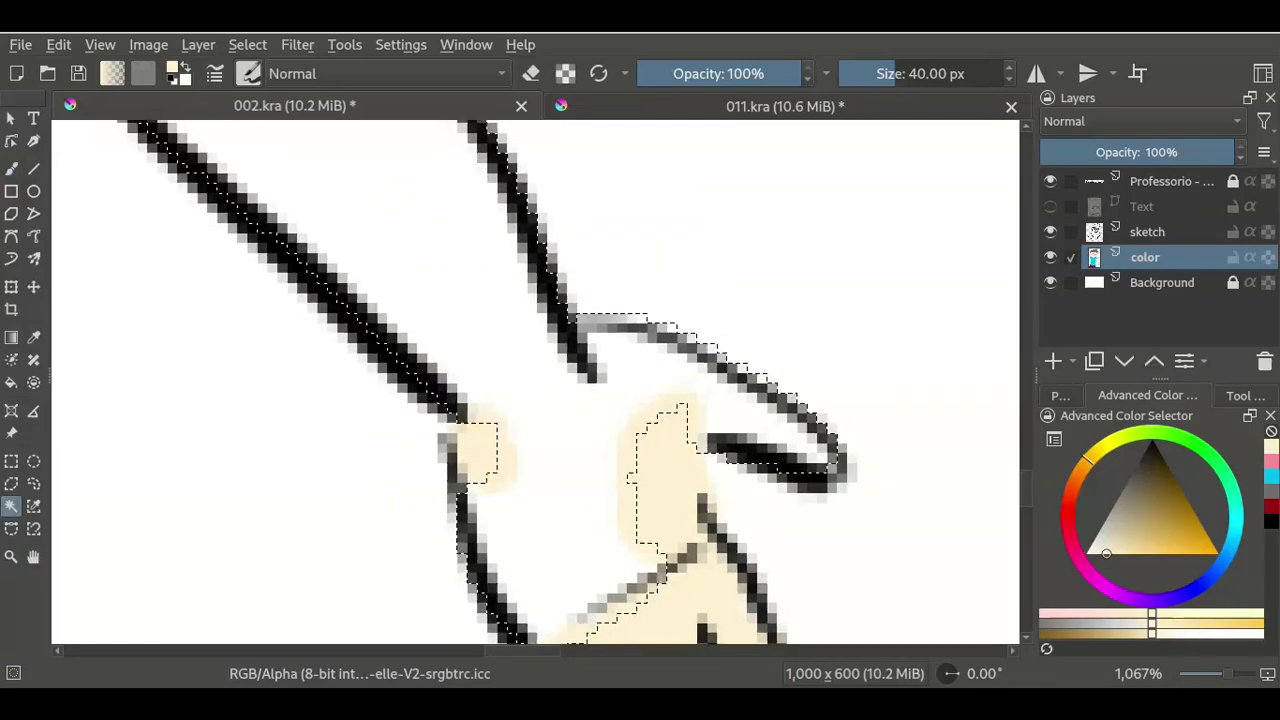
pyautogui.hotkey('shift', 'BackSpace')
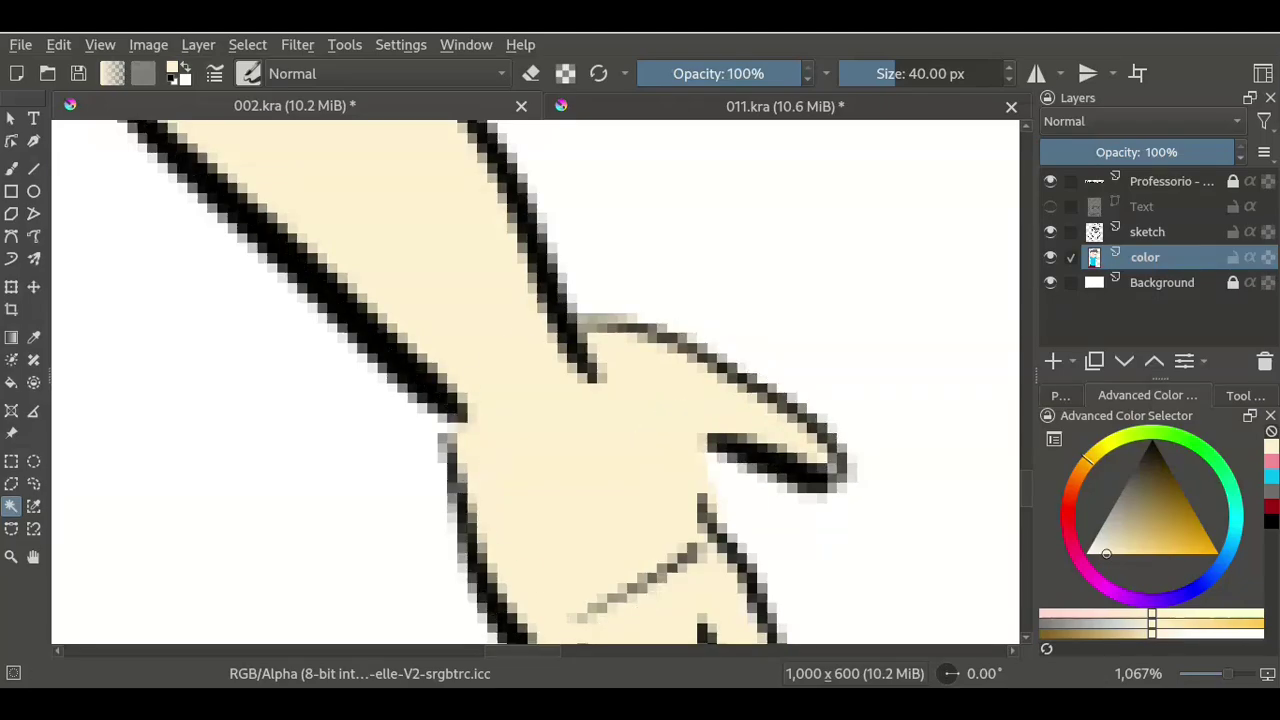
pyautogui.press('v')
pyautogui.scroll(-6, 600, 400)
pyautogui.scroll(2, 530, 430)
pyautogui.moveTo(400, 350)
pyautogui.mouseDown()
pyautogui.moveTo(870, 450)
pyautogui.moveTo(942, 450)
pyautogui.mouseUp()
pyautogui.scroll(1, 470, 480)
pyautogui.scroll(1, 470, 480)
# - Contiguous-select the blank area inside the other arm and fill it with skin colour
pyautogui.moveTo(576, 351); pyautogui.dragTo(446, 306)
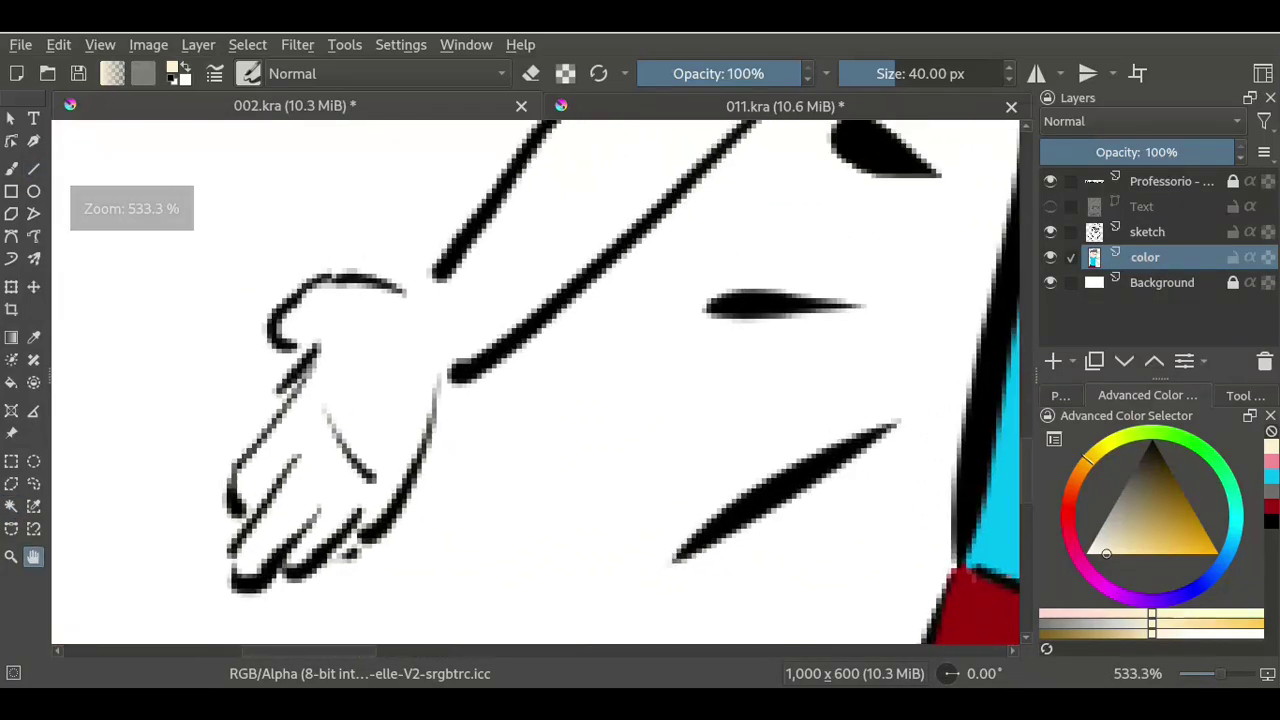
pyautogui.press('b')
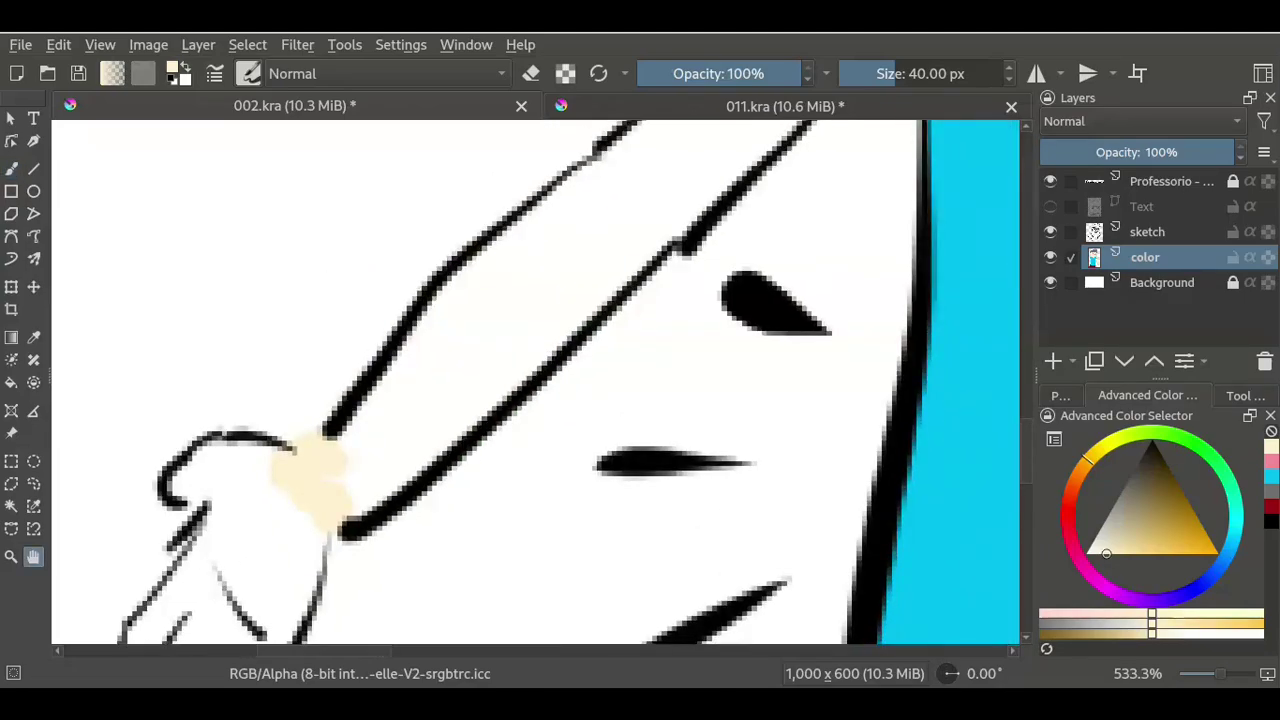
pyautogui.moveTo(470, 330); pyautogui.dragTo(650, 272)
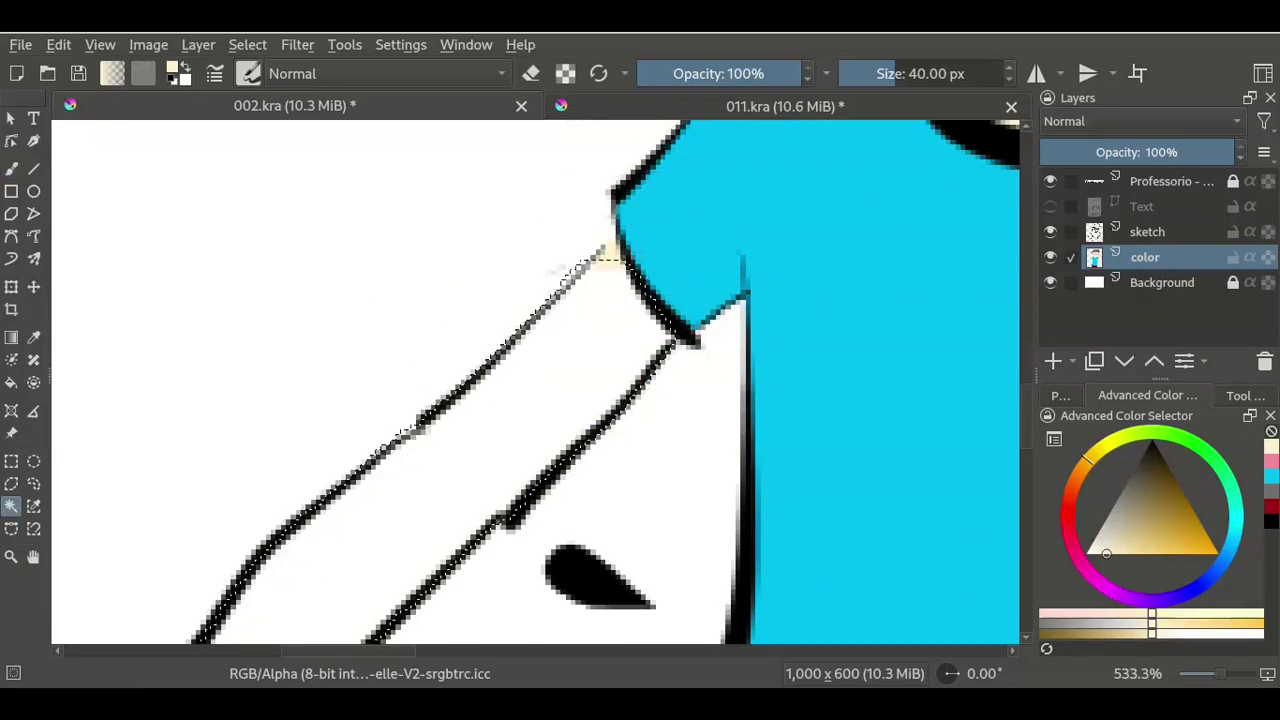
pyautogui.click(11, 506)
pyautogui.click(450, 480)
pyautogui.hotkey('shift', 'BackSpace')
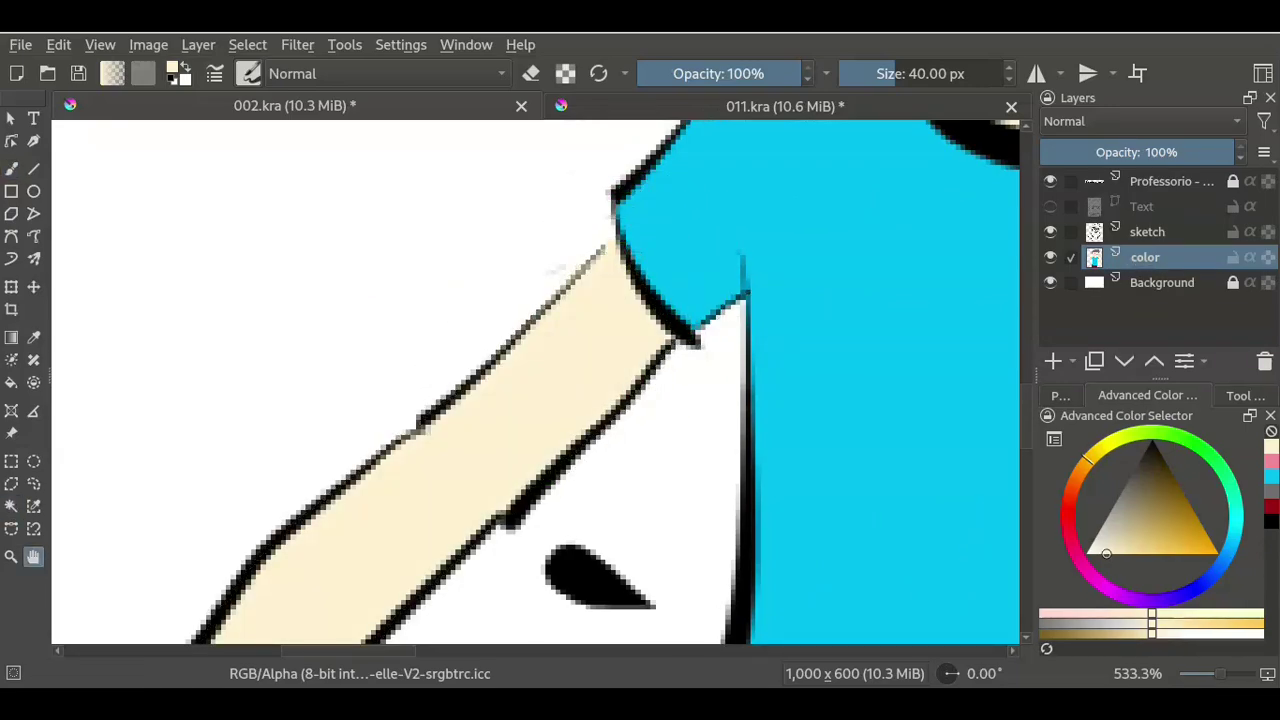
# - Brush skin colour into the hand's gaps and fingertip, fill the hand, clear the selection and zoom out
pyautogui.moveTo(400, 560)
pyautogui.mouseDown()
pyautogui.moveTo(620, 320)
pyautogui.moveTo(680, 290)
pyautogui.mouseUp()
pyautogui.scroll(1, 540, 380)
pyautogui.scroll(1, 540, 380)
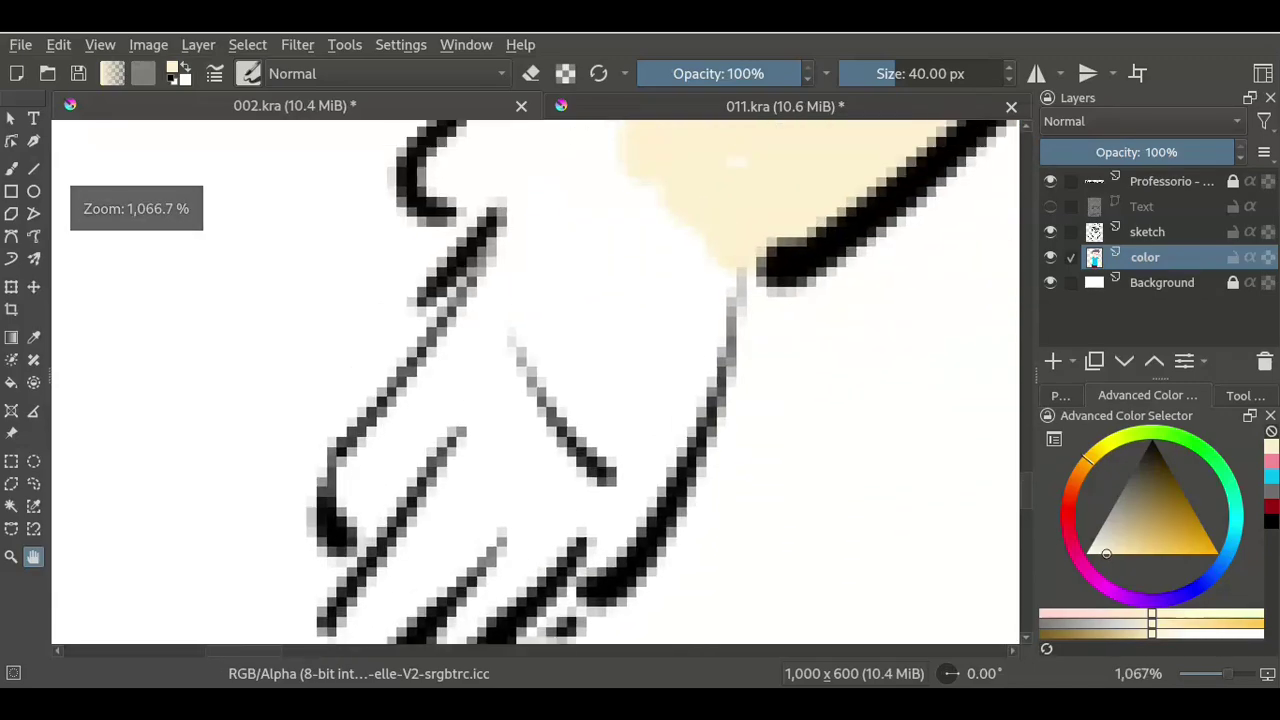
pyautogui.moveTo(530, 330); pyautogui.dragTo(490, 310)
pyautogui.press('b')
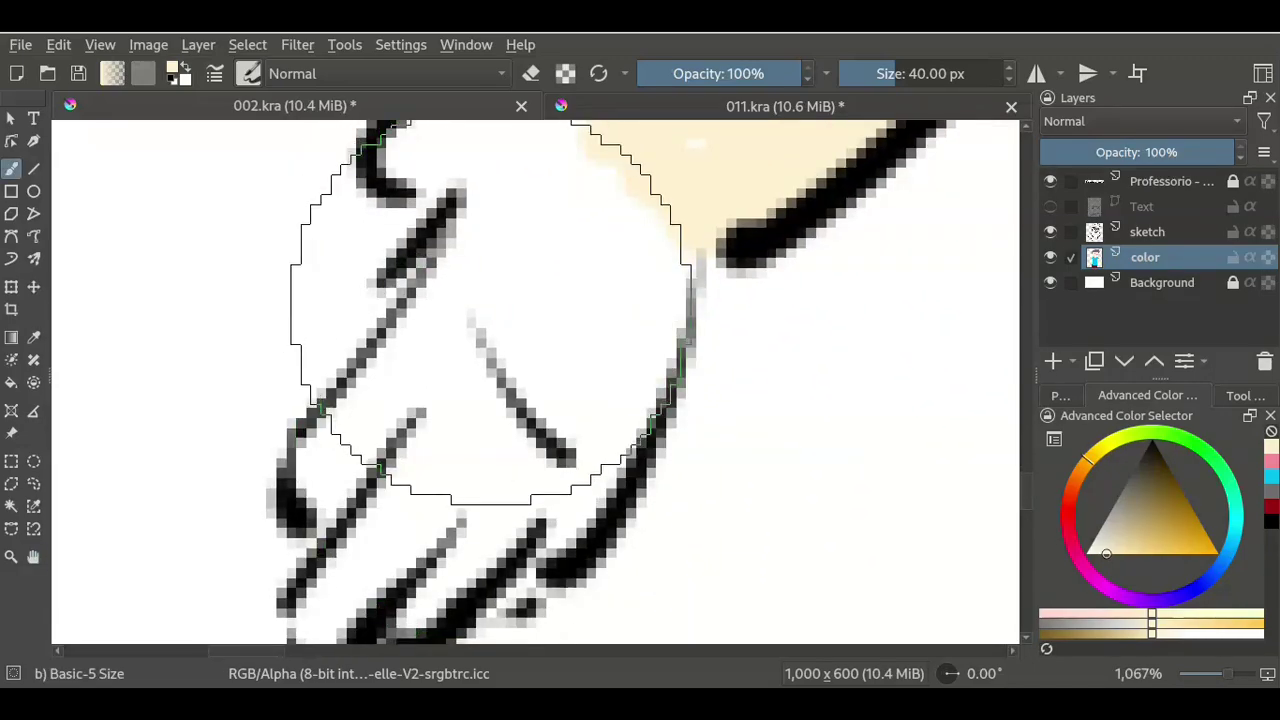
pyautogui.scroll(-1, 490, 312)
pyautogui.moveTo(460, 248); pyautogui.dragTo(482, 290)
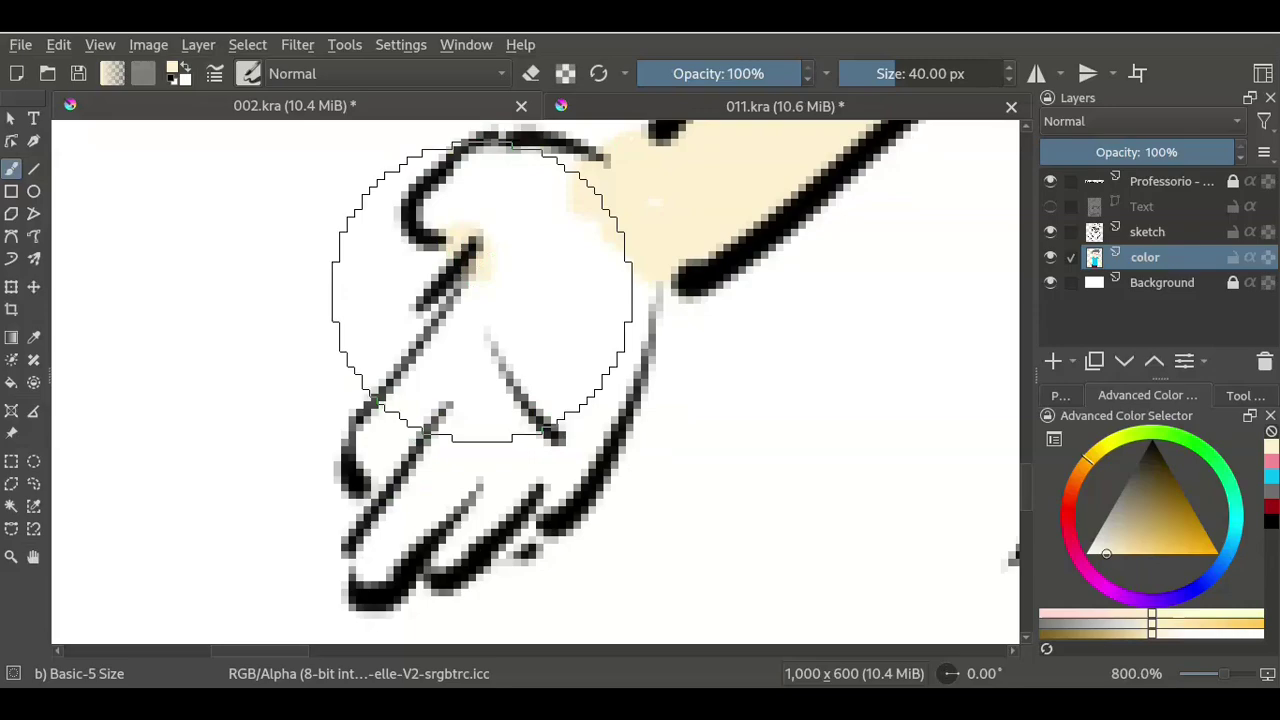
pyautogui.click(362, 568)
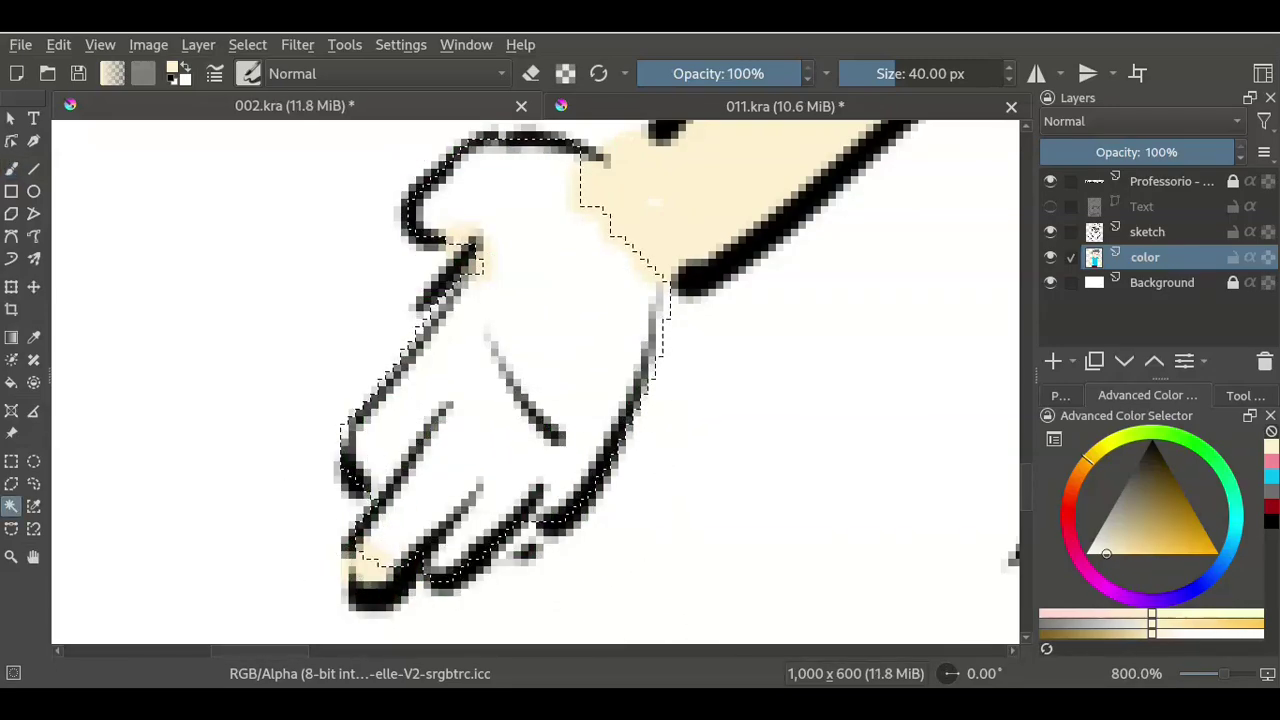
pyautogui.hotkey('shift', 'BackSpace')
pyautogui.hotkey('ctrl', 'shift', 'a')
pyautogui.scroll(-2, 530, 360)
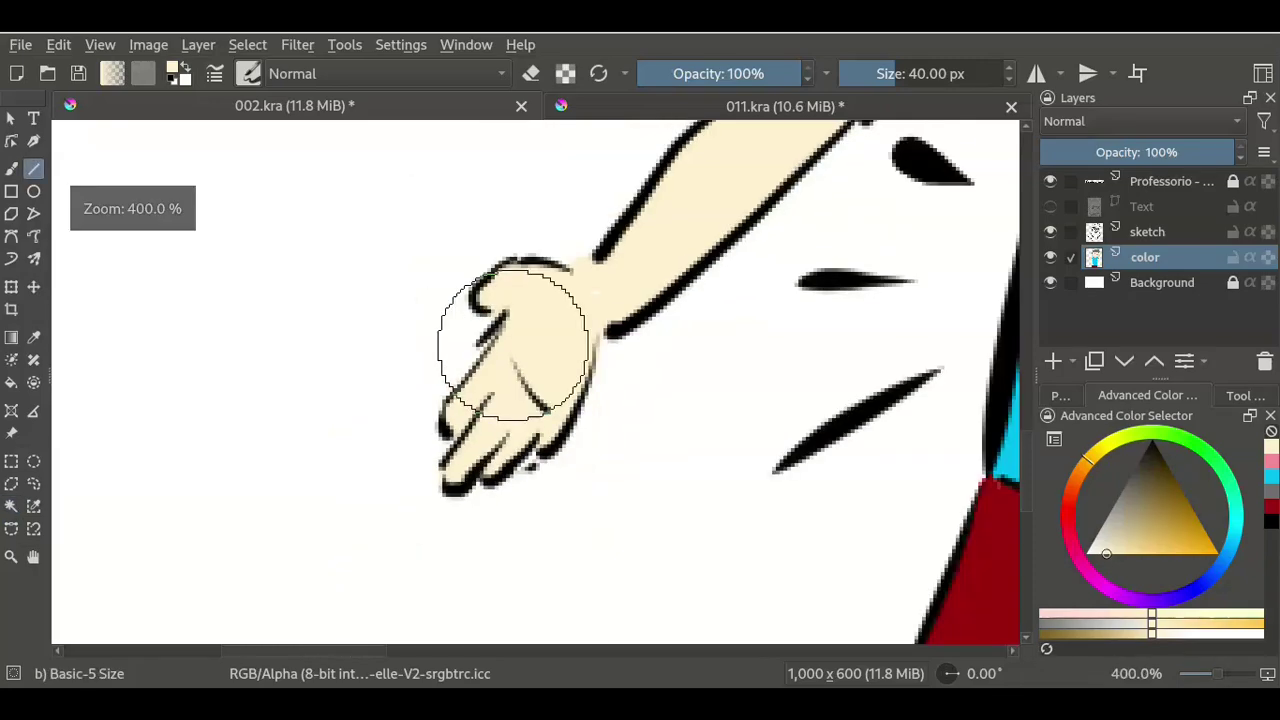
pyautogui.scroll(-2, 530, 360)
pyautogui.scroll(-1, 530, 360)
pyautogui.scroll(-1, 530, 360)
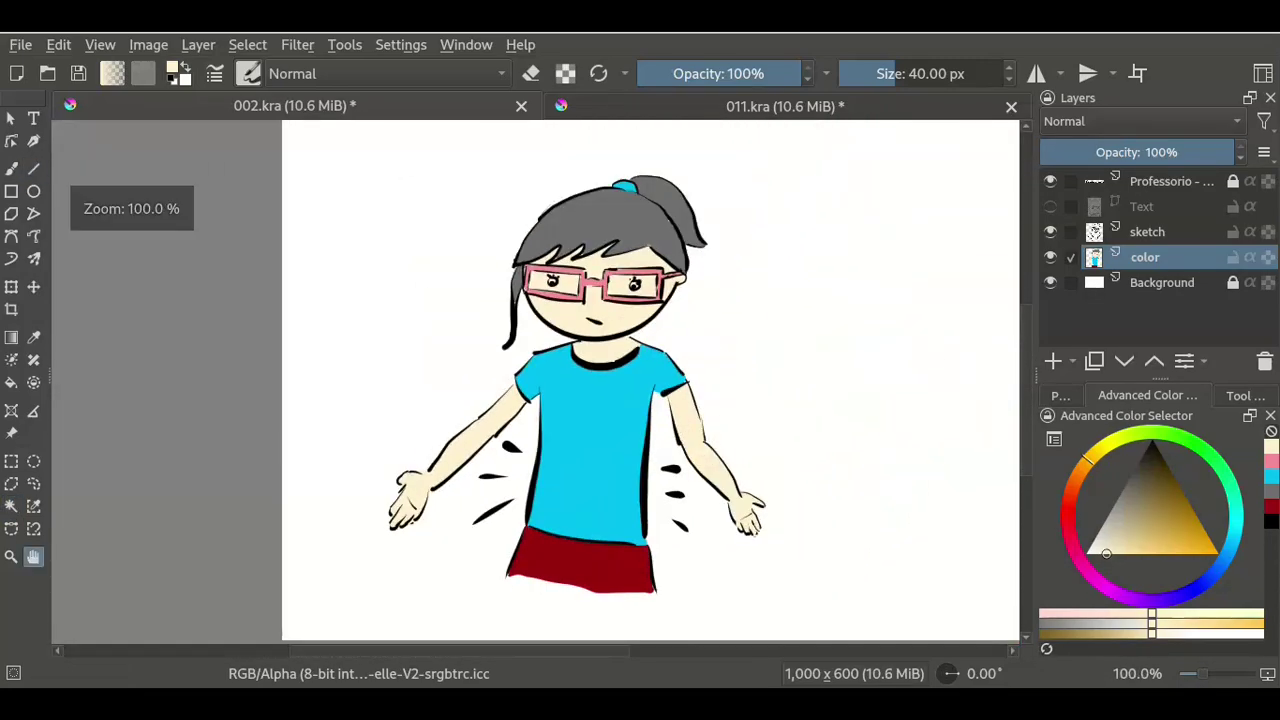
pyautogui.scroll(-1, 530, 360)
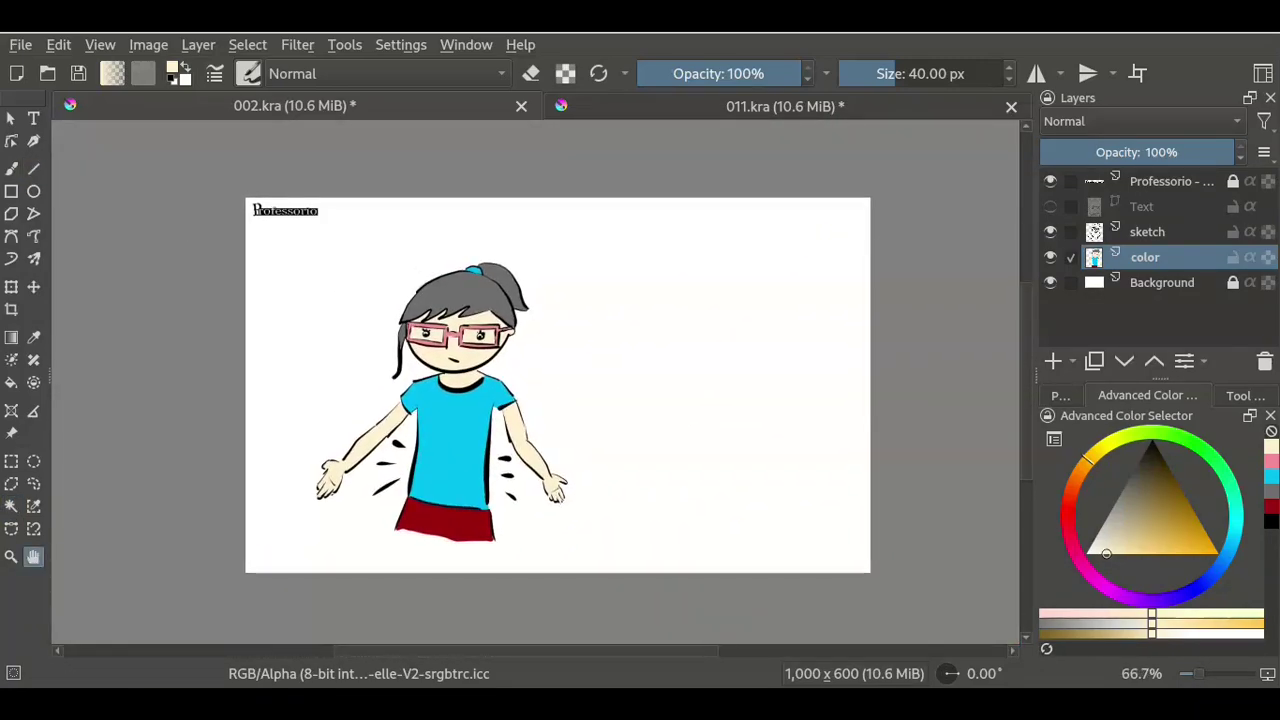